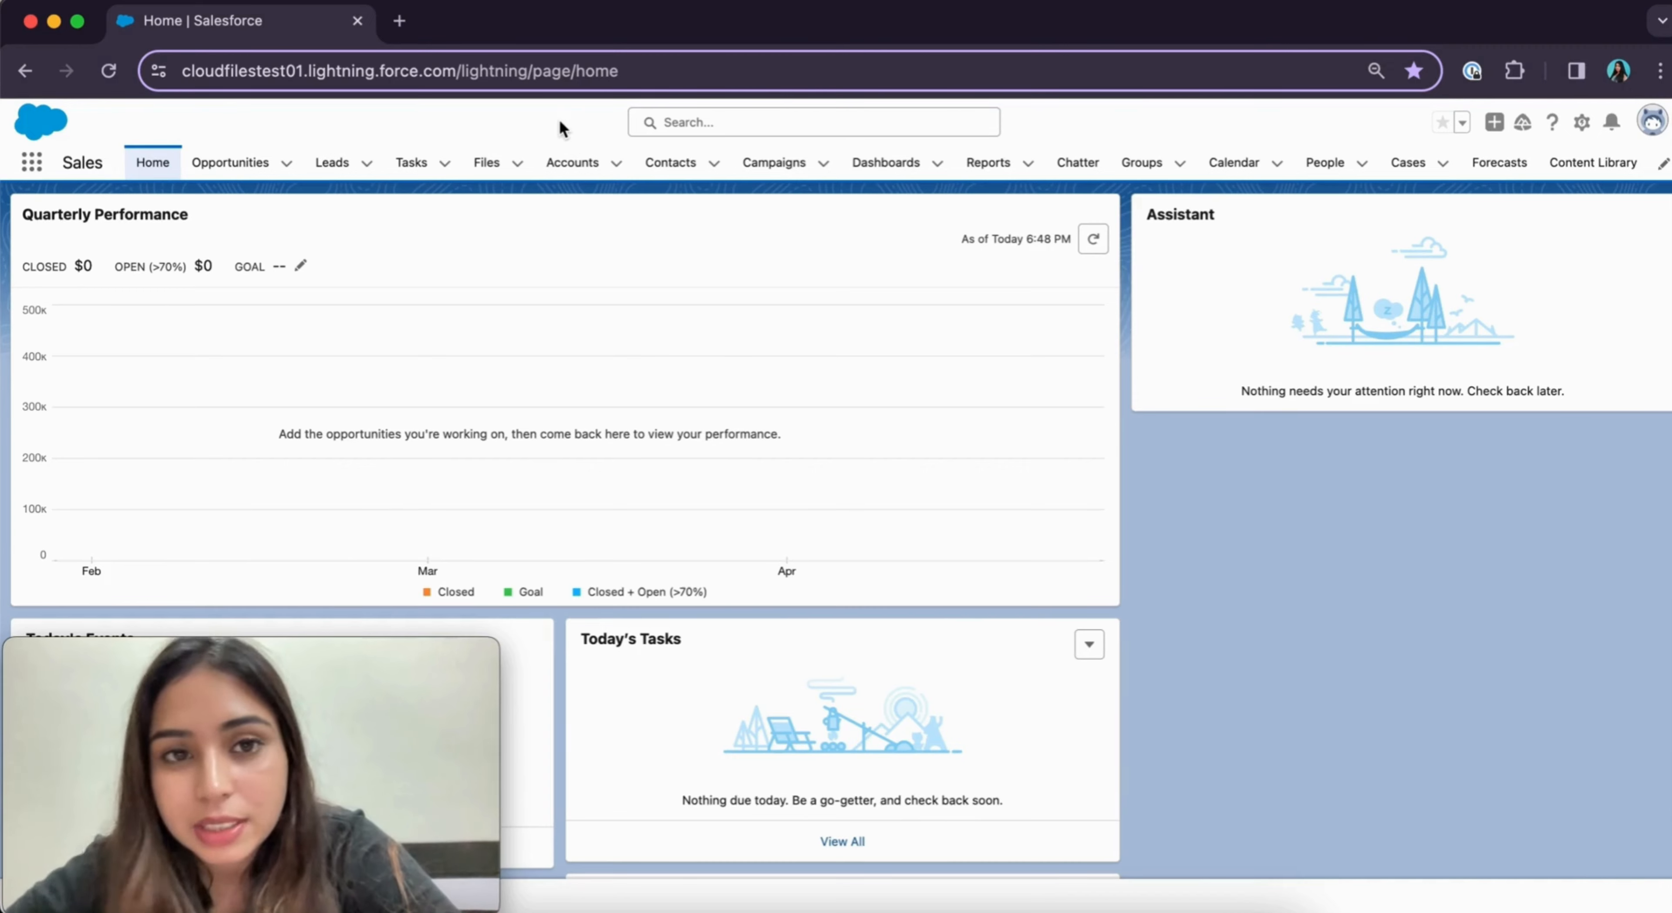
Create a new Account record from the Accounts tab with the contact's name as Account Name, and save it
left_click(615, 165)
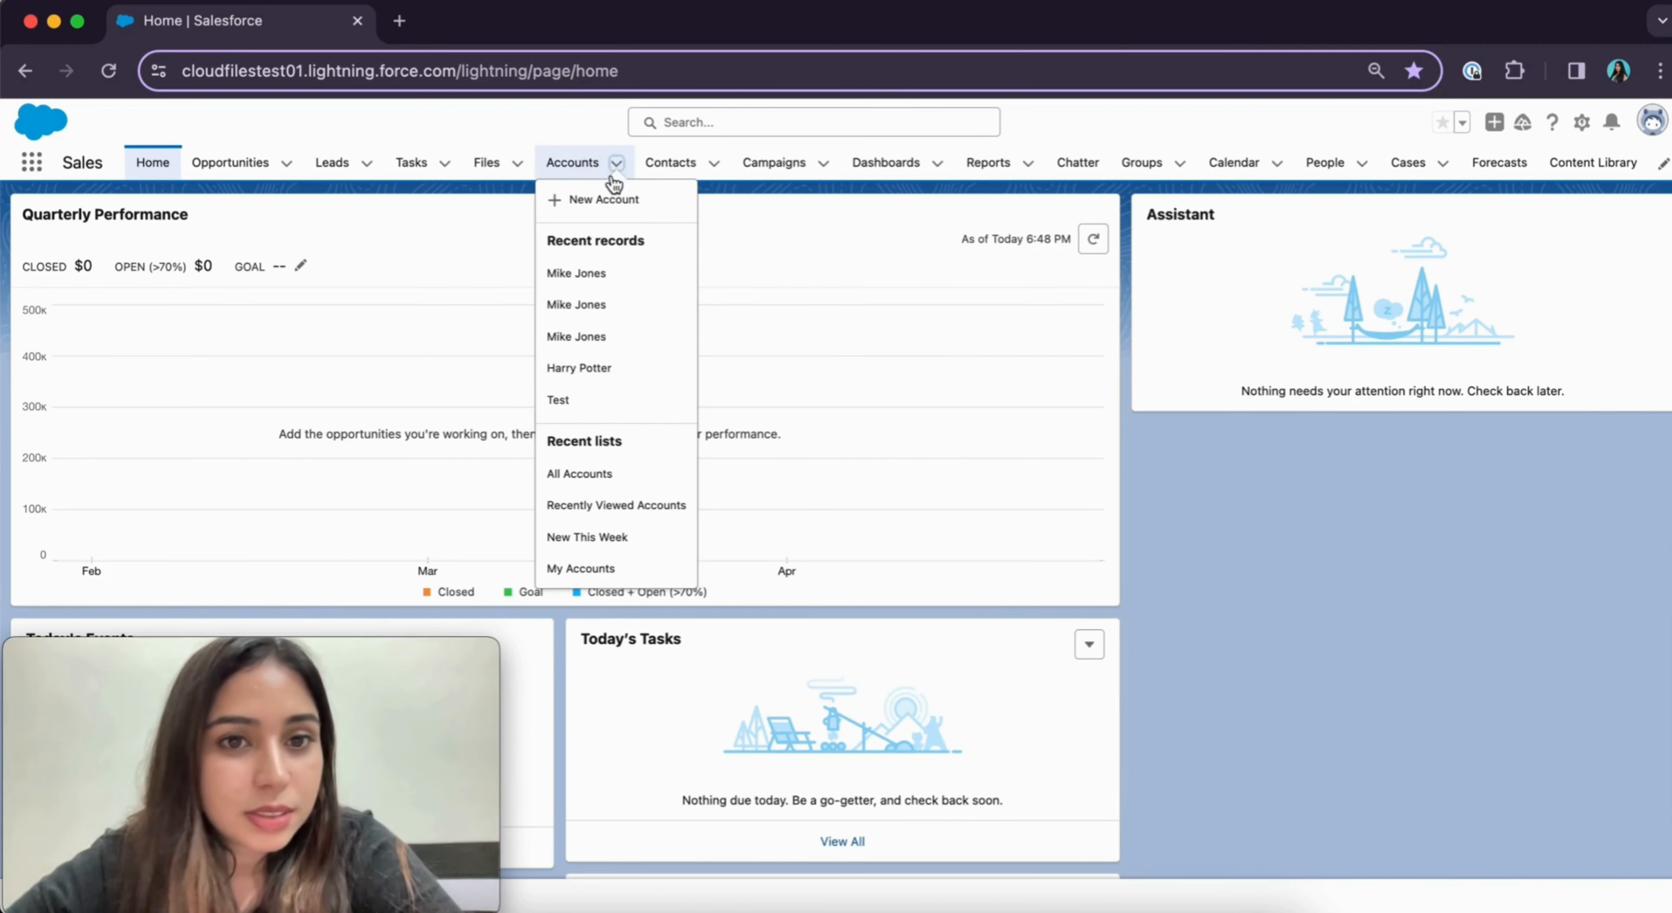
left_click(606, 200)
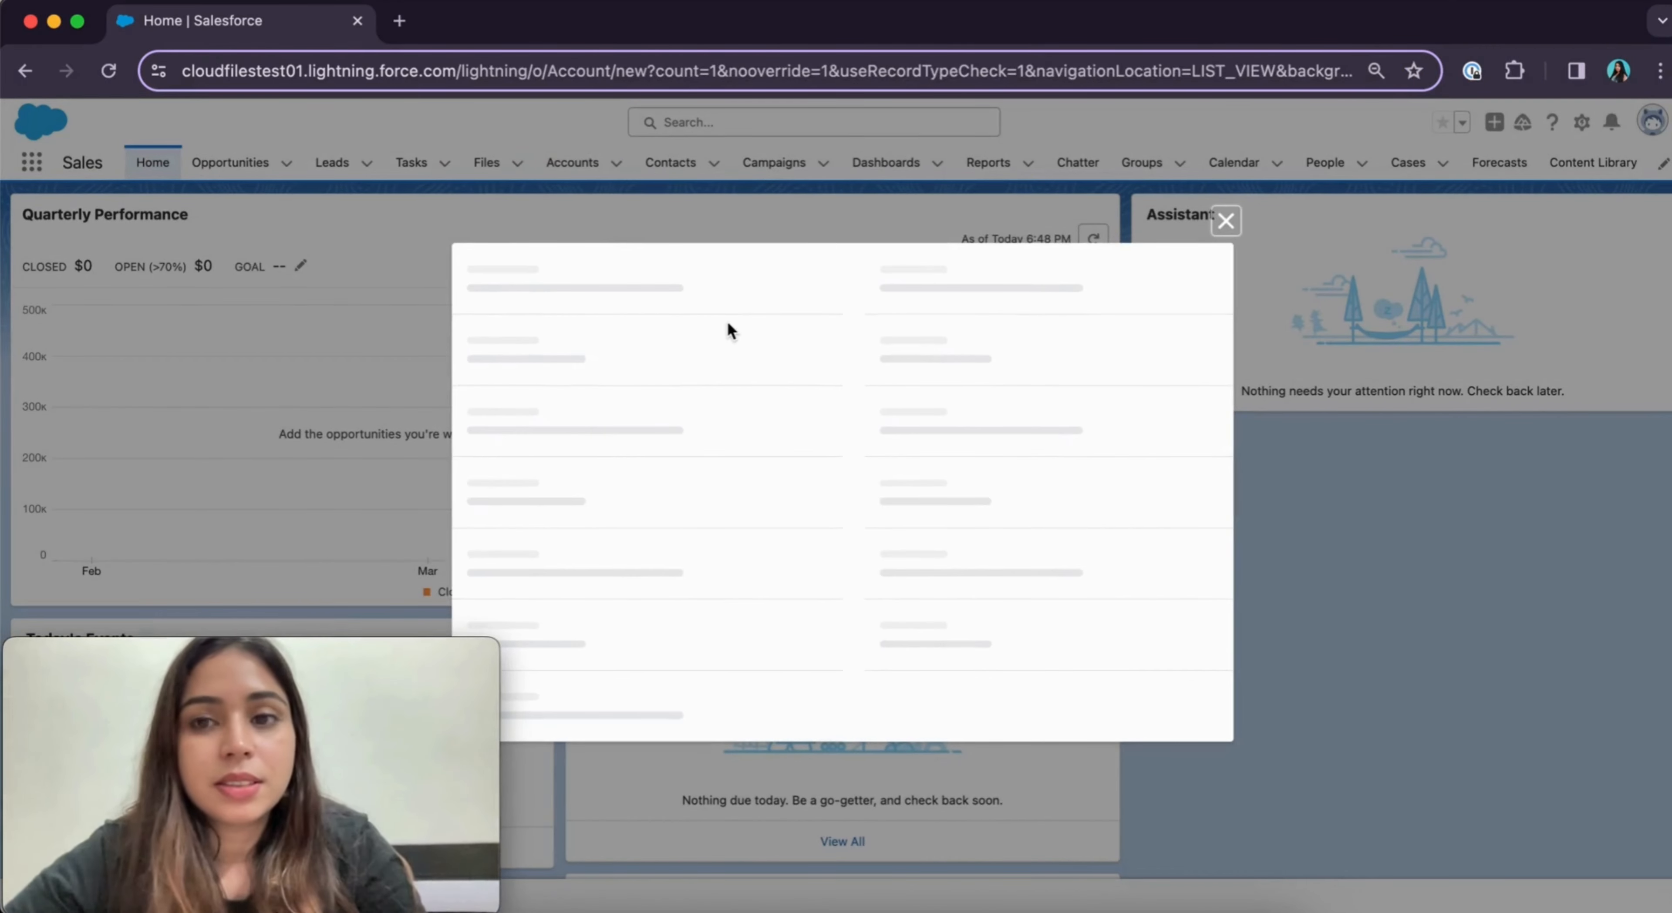
left_click(589, 367)
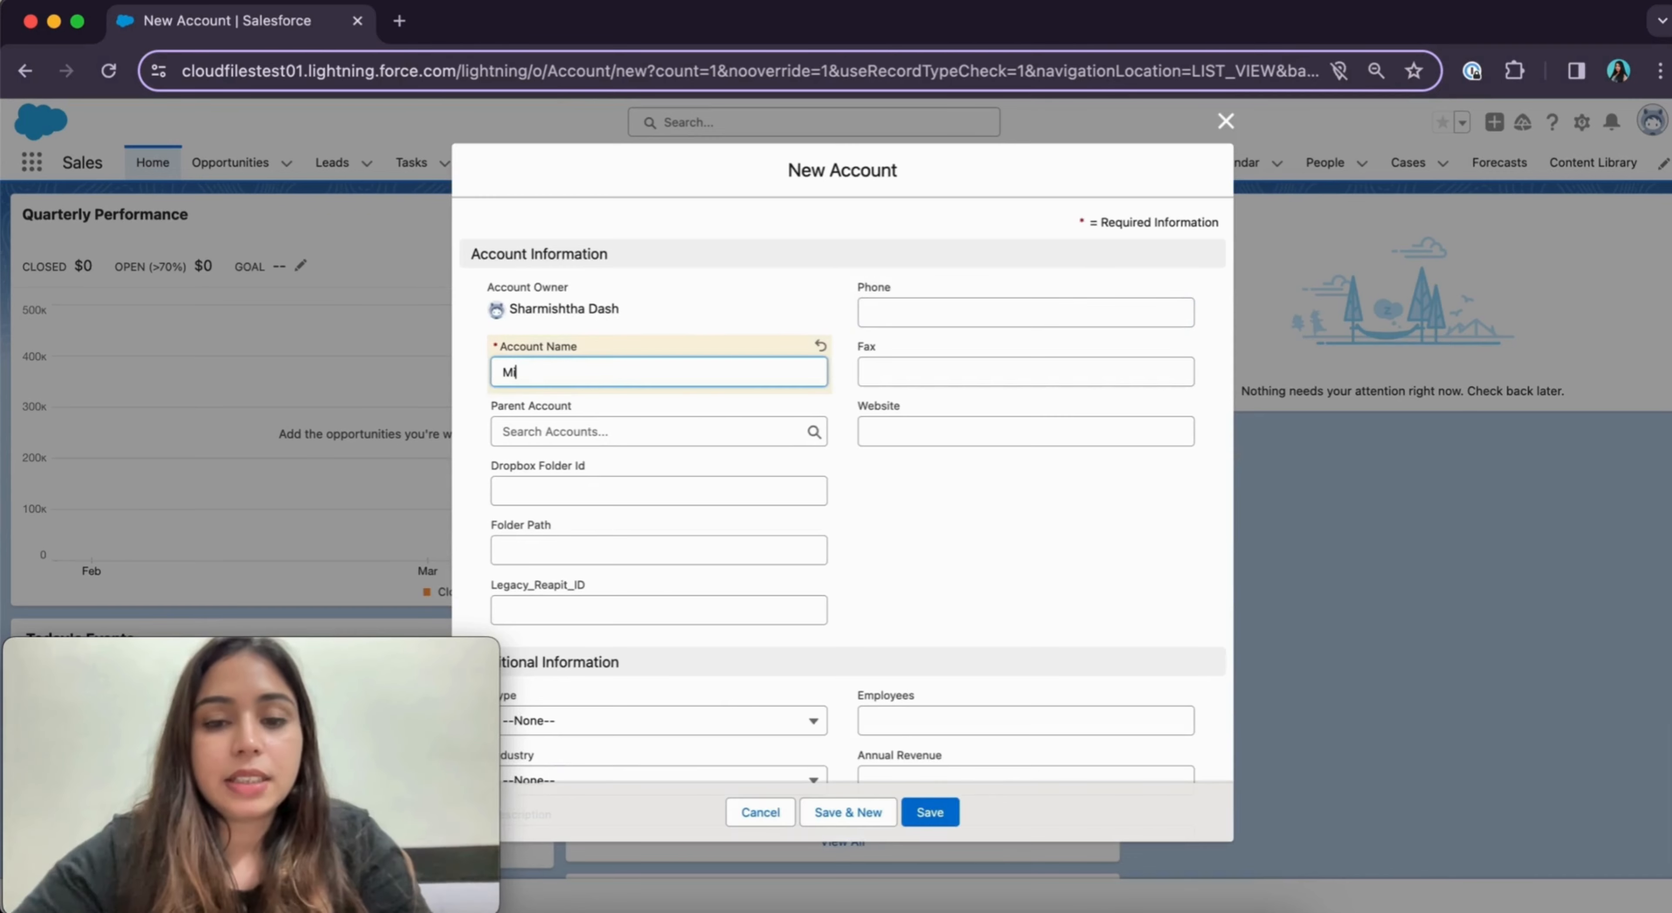
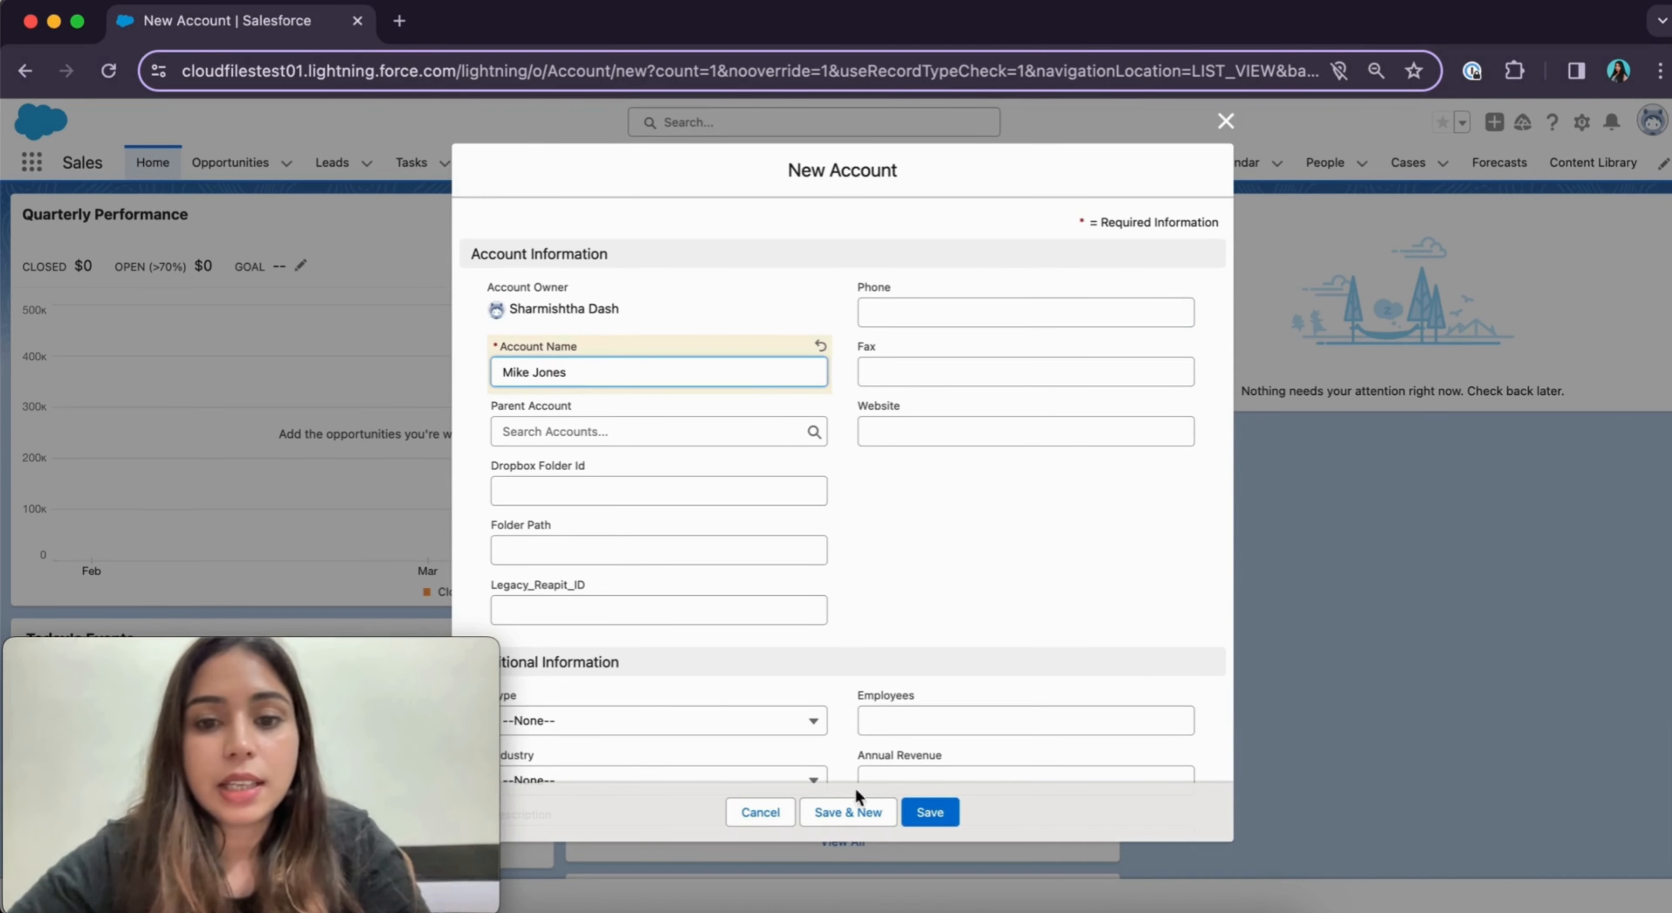
left_click(930, 812)
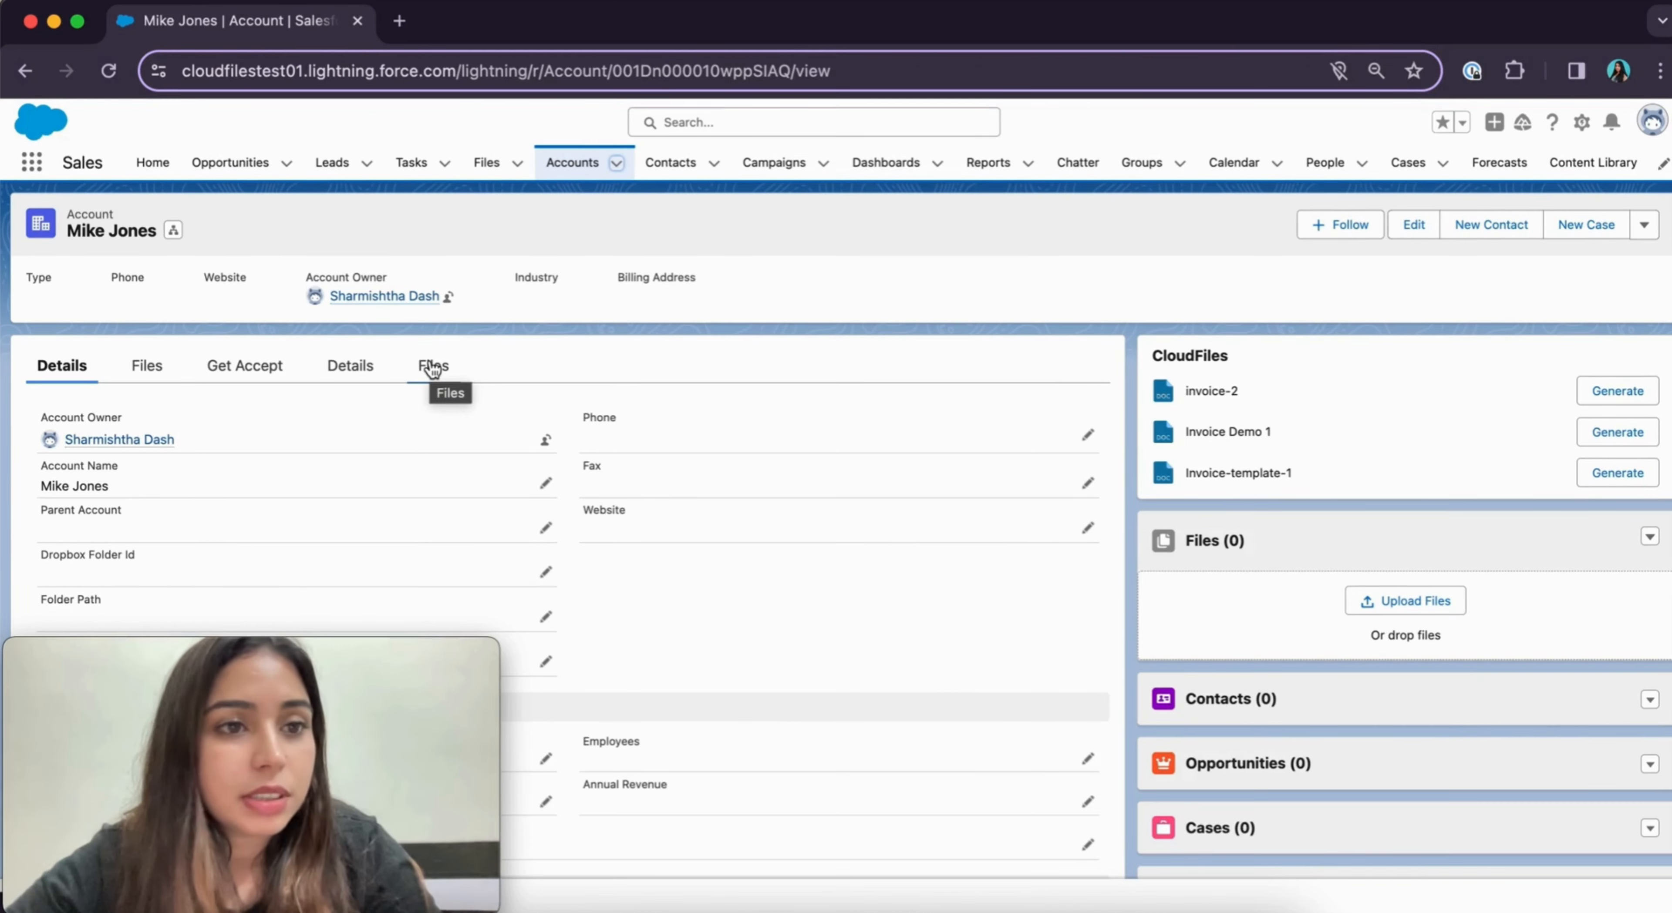
Show the Files section on the new account's record page
left_click(432, 367)
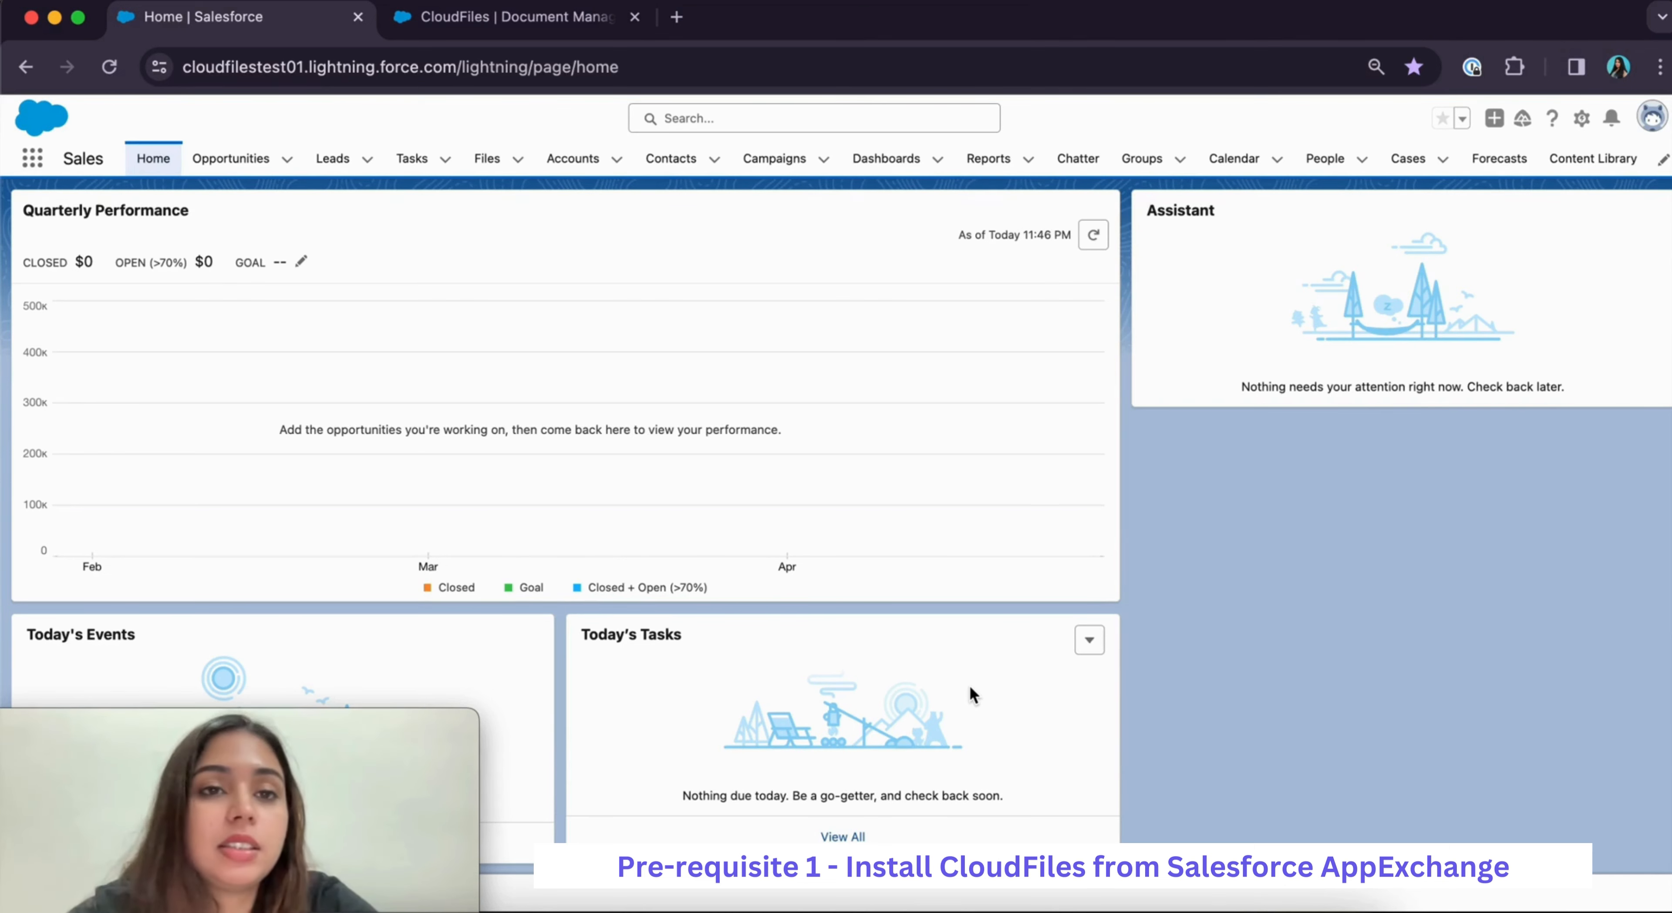
left_click(470, 26)
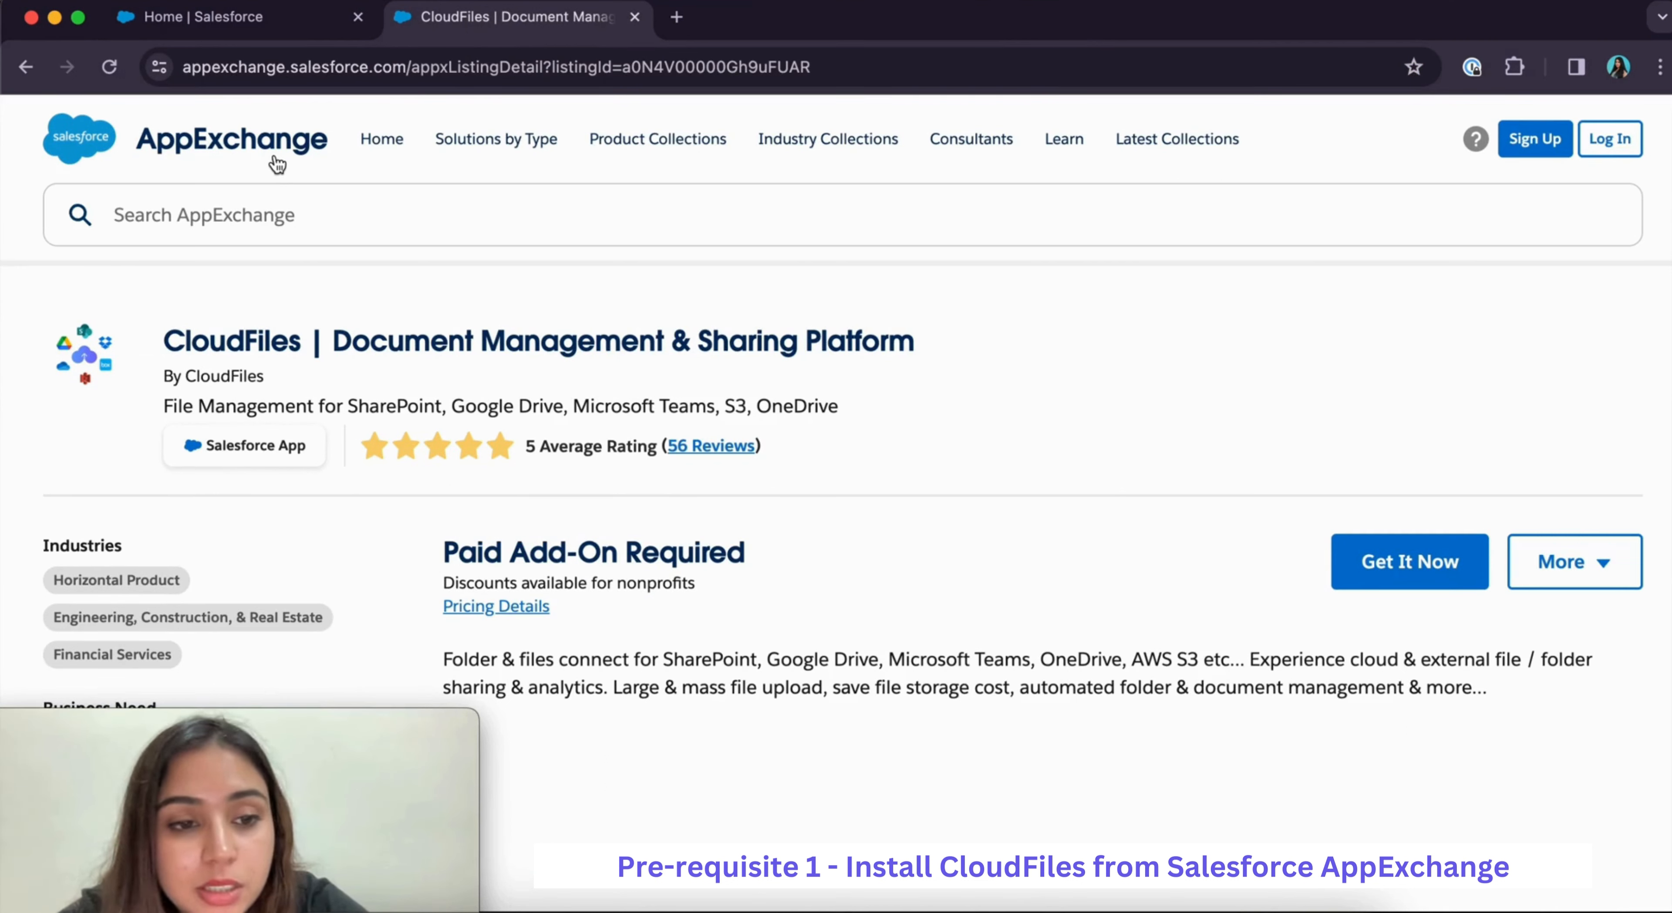
left_click_drag(165, 340, 311, 344)
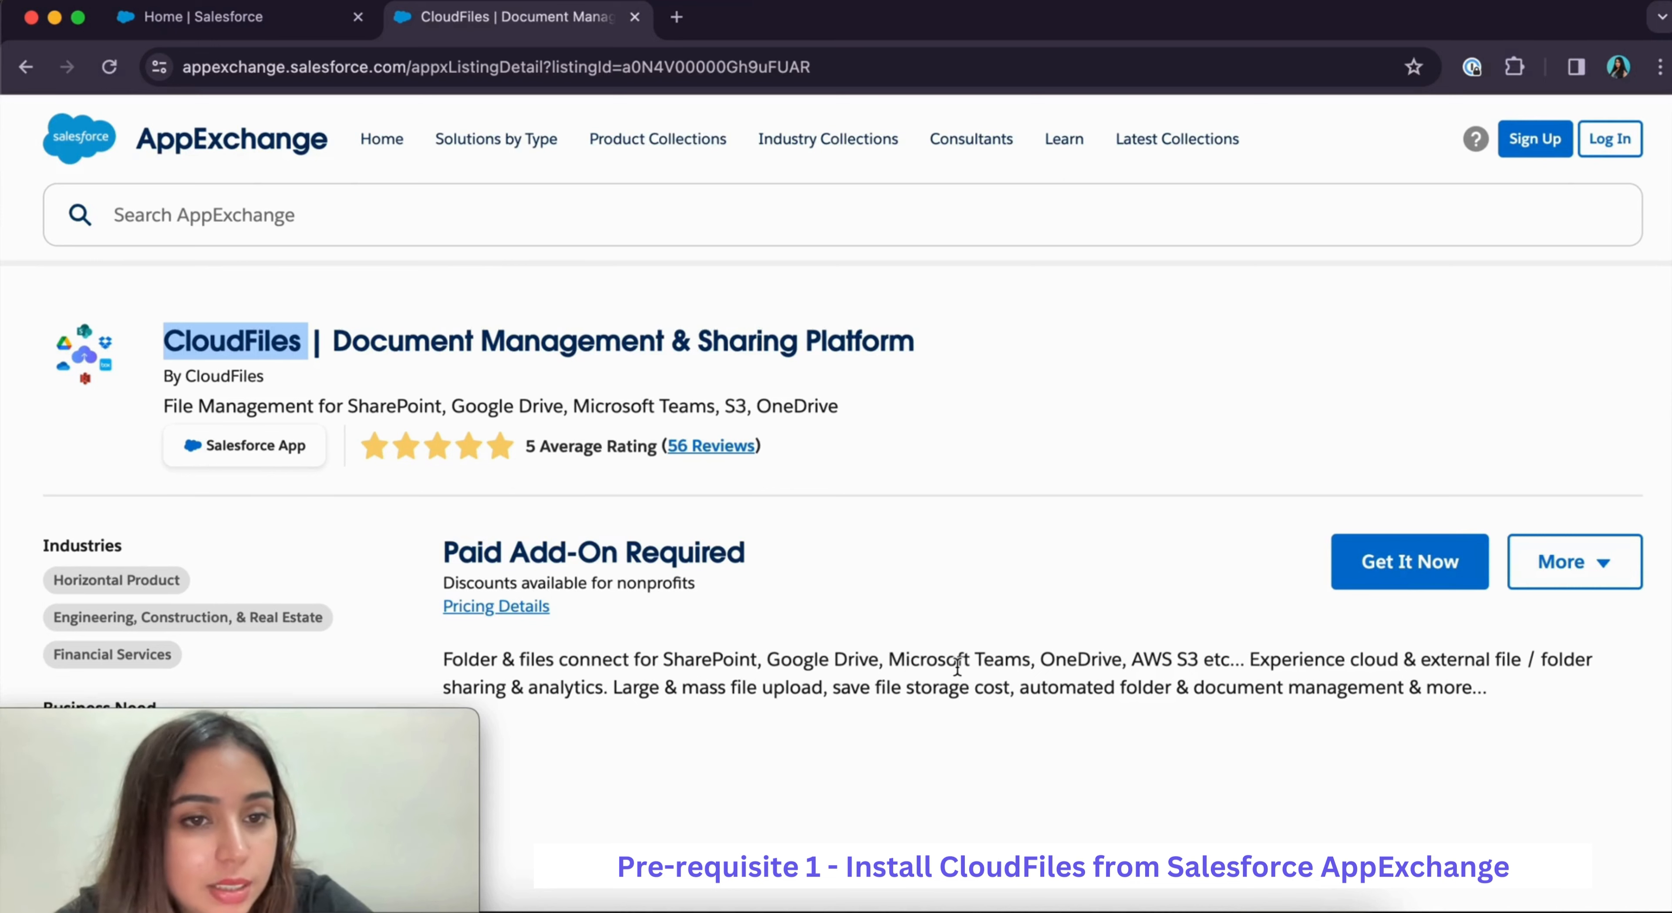
left_click(212, 30)
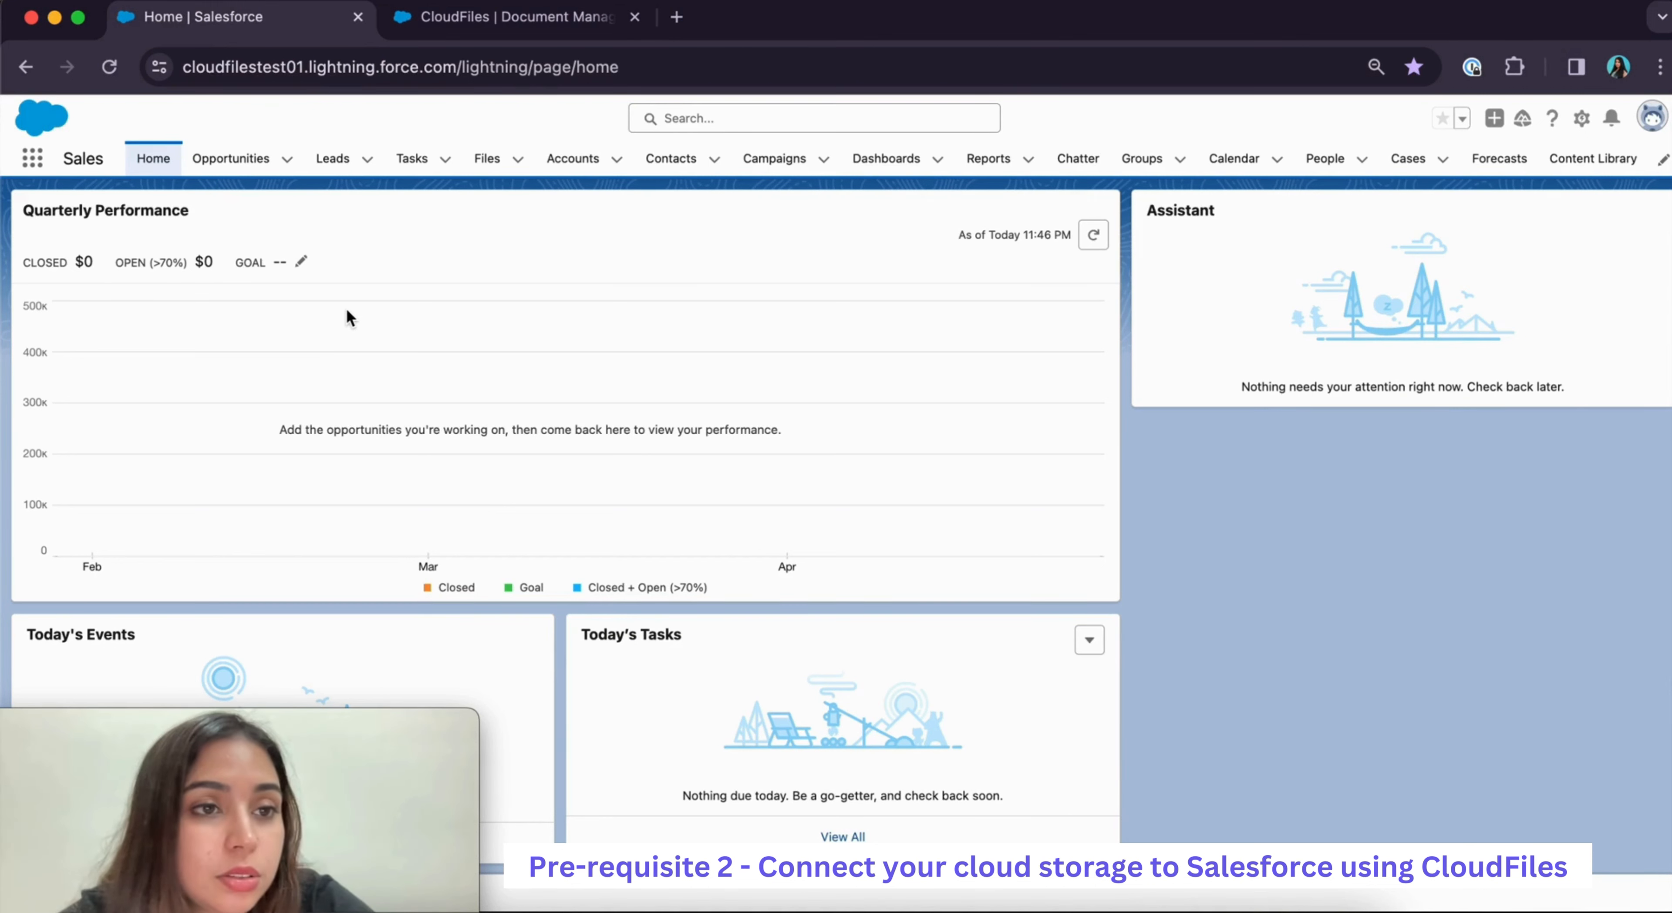
Open the CloudFiles app from the App Launcher and go to its storage Libraries settings
left_click(28, 161)
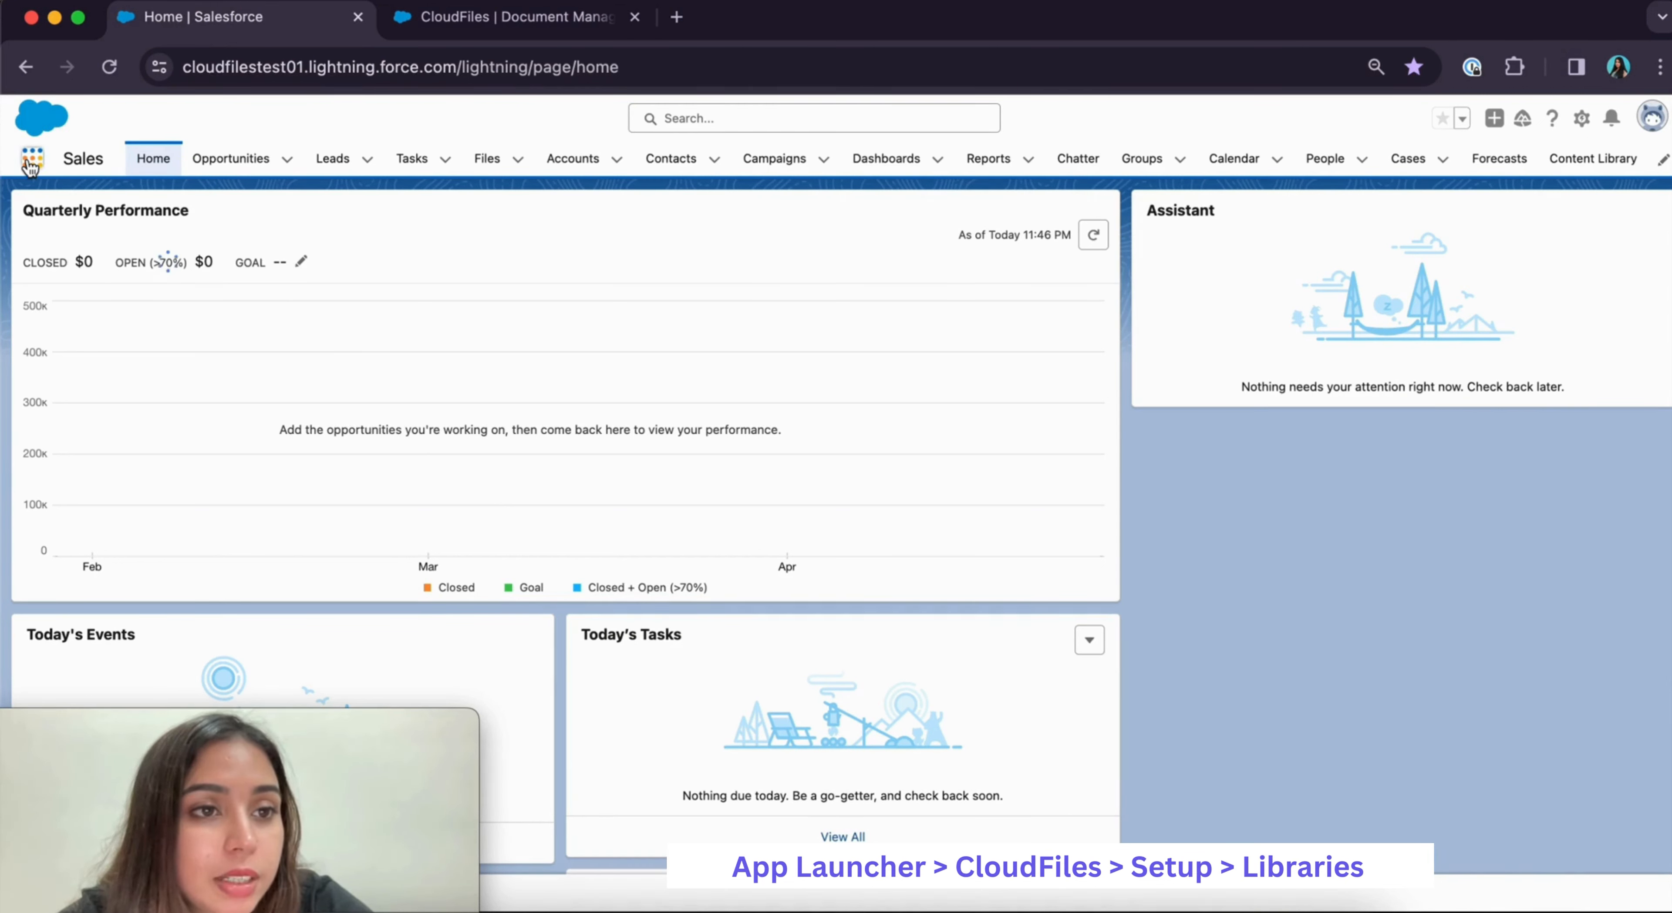
type("clo")
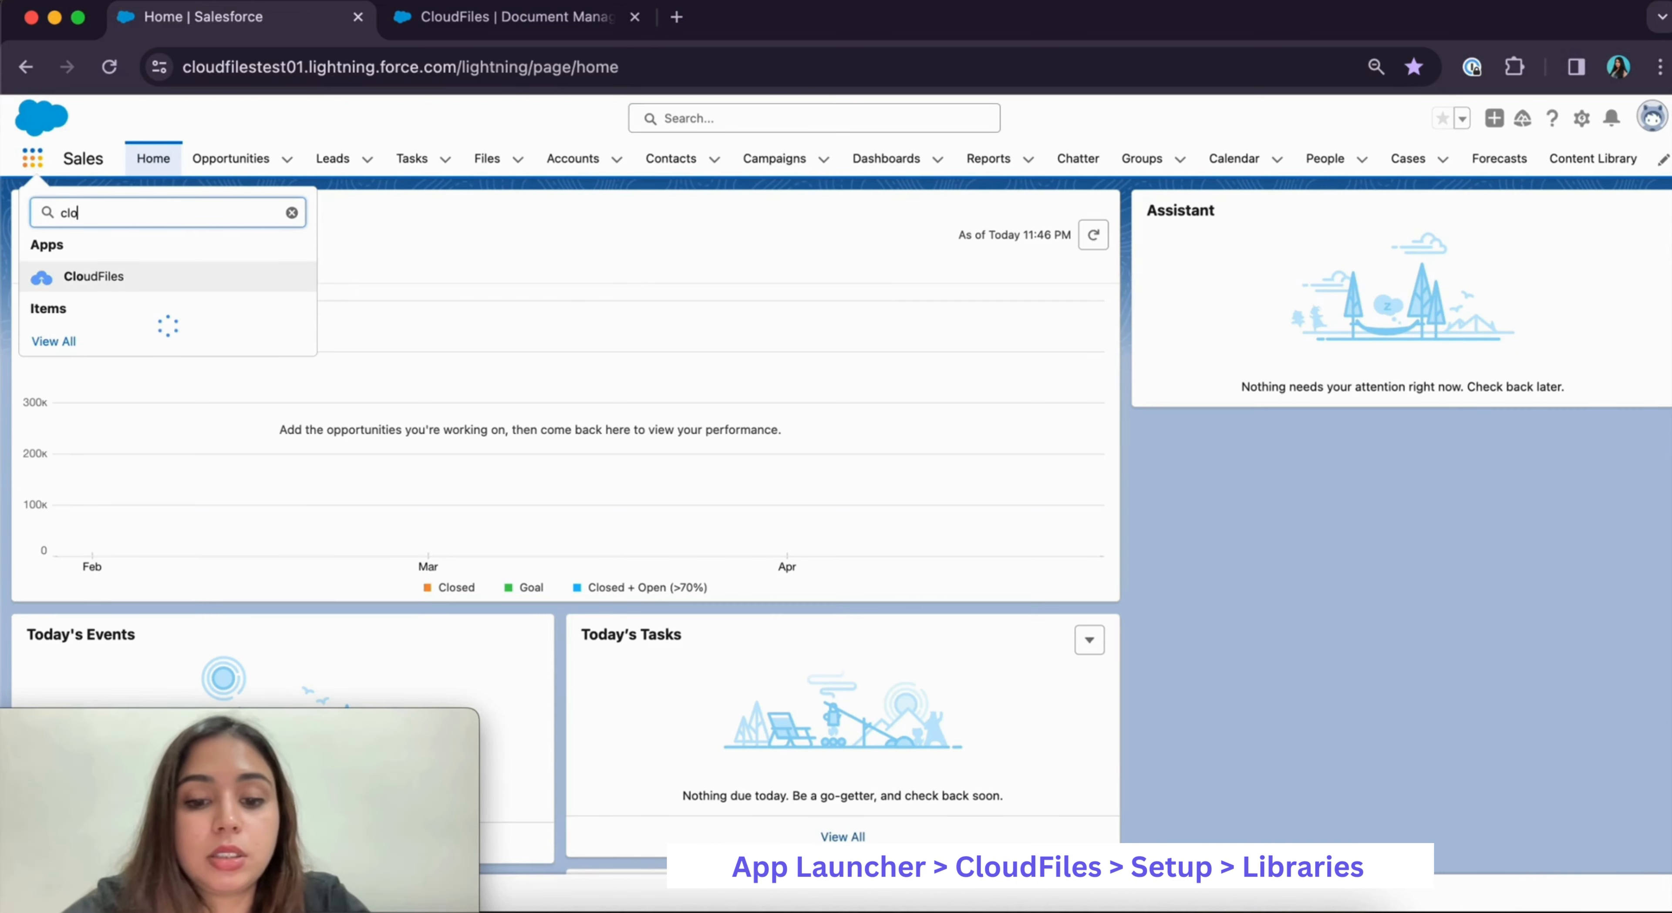
type("udfiles")
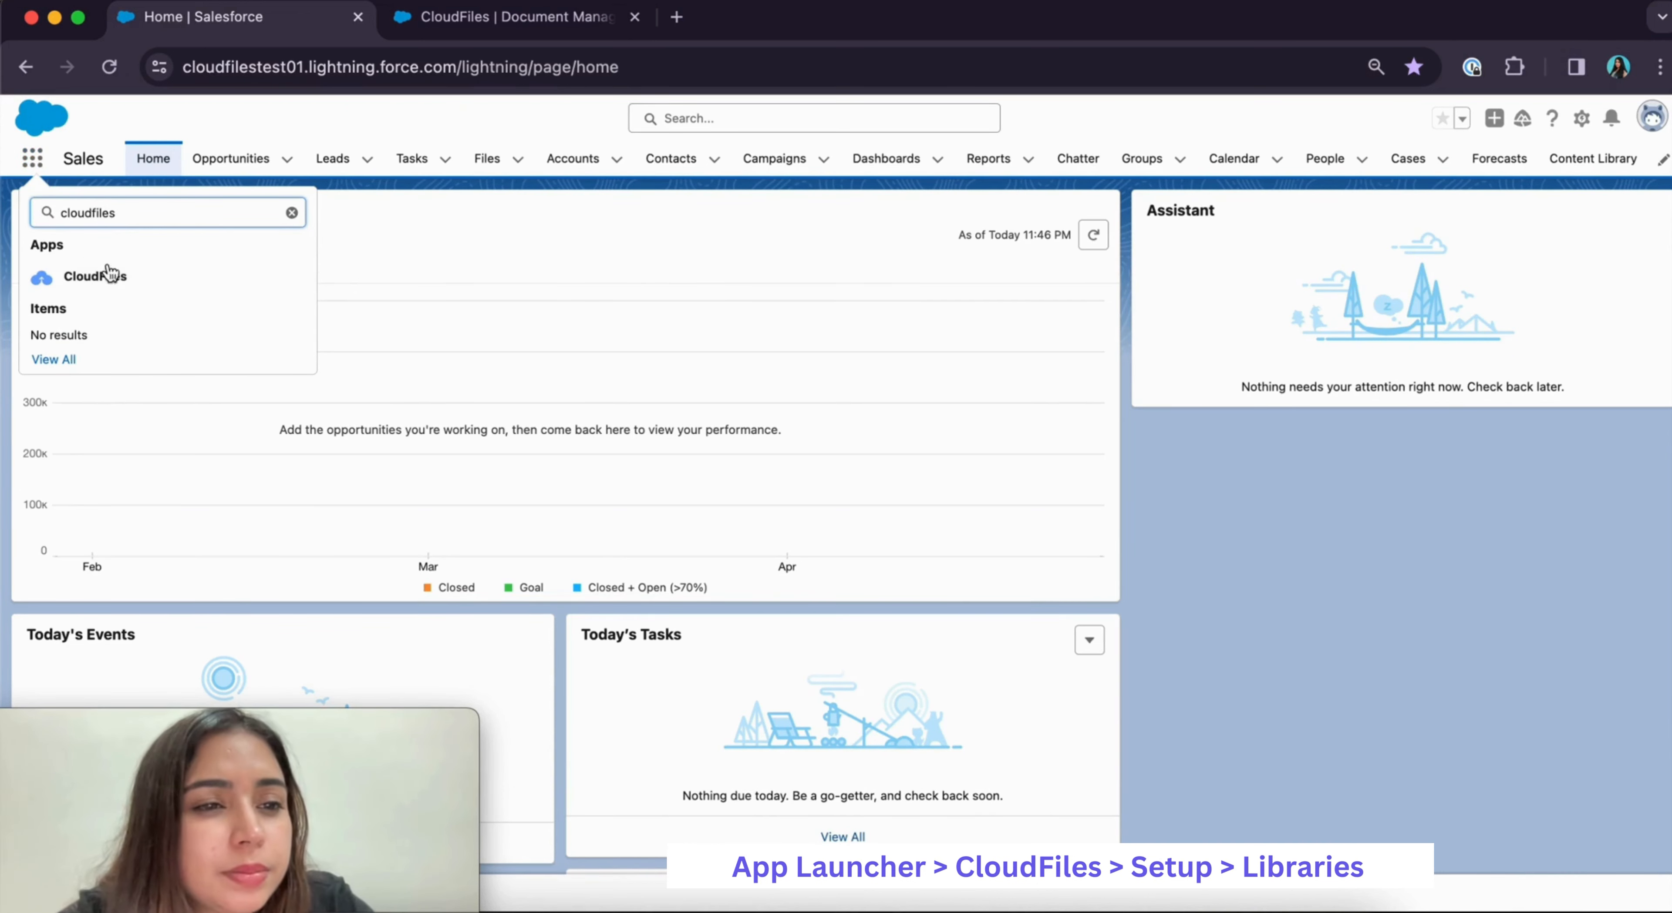
left_click(122, 279)
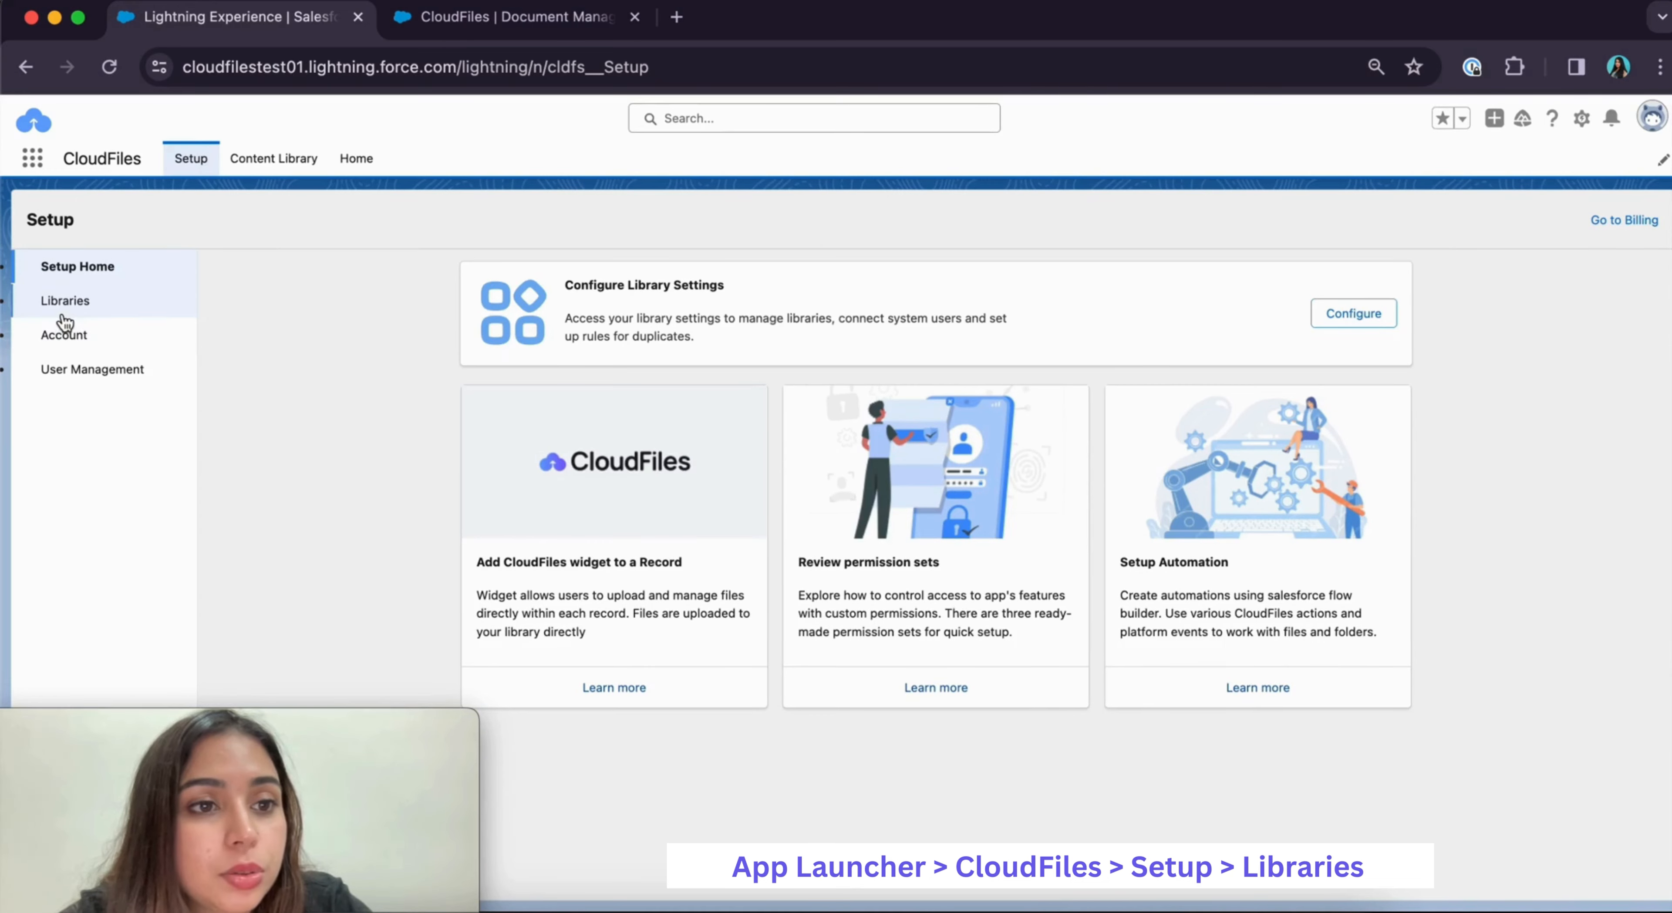
left_click(64, 316)
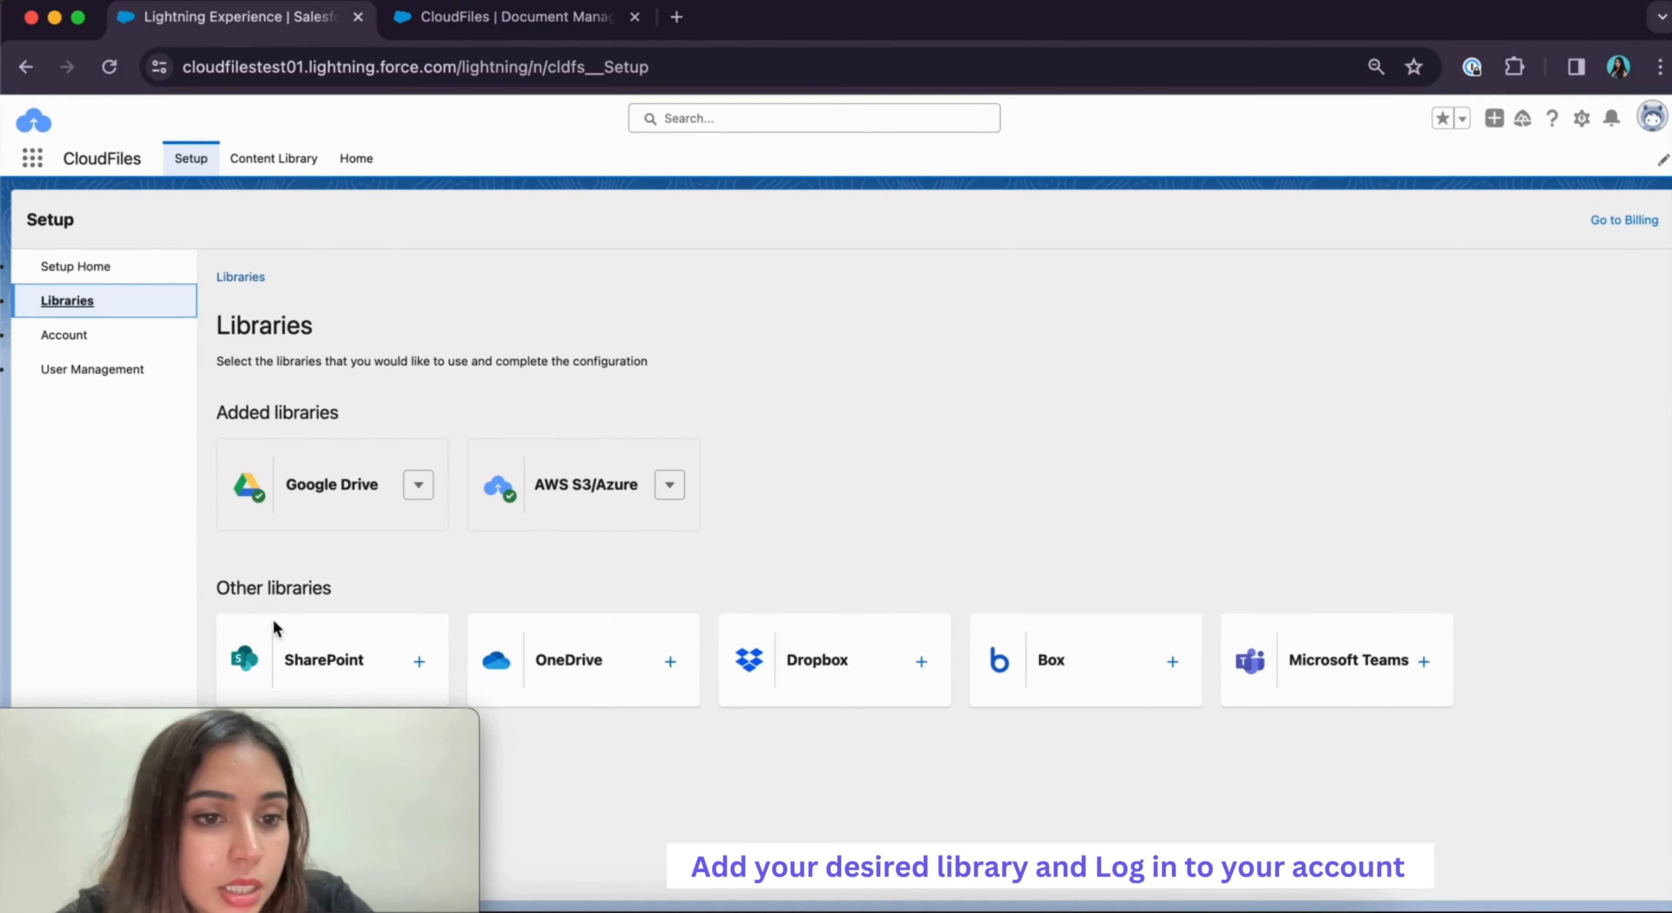
Add SharePoint as a library, configure it, and connect its system-user account
left_click(418, 662)
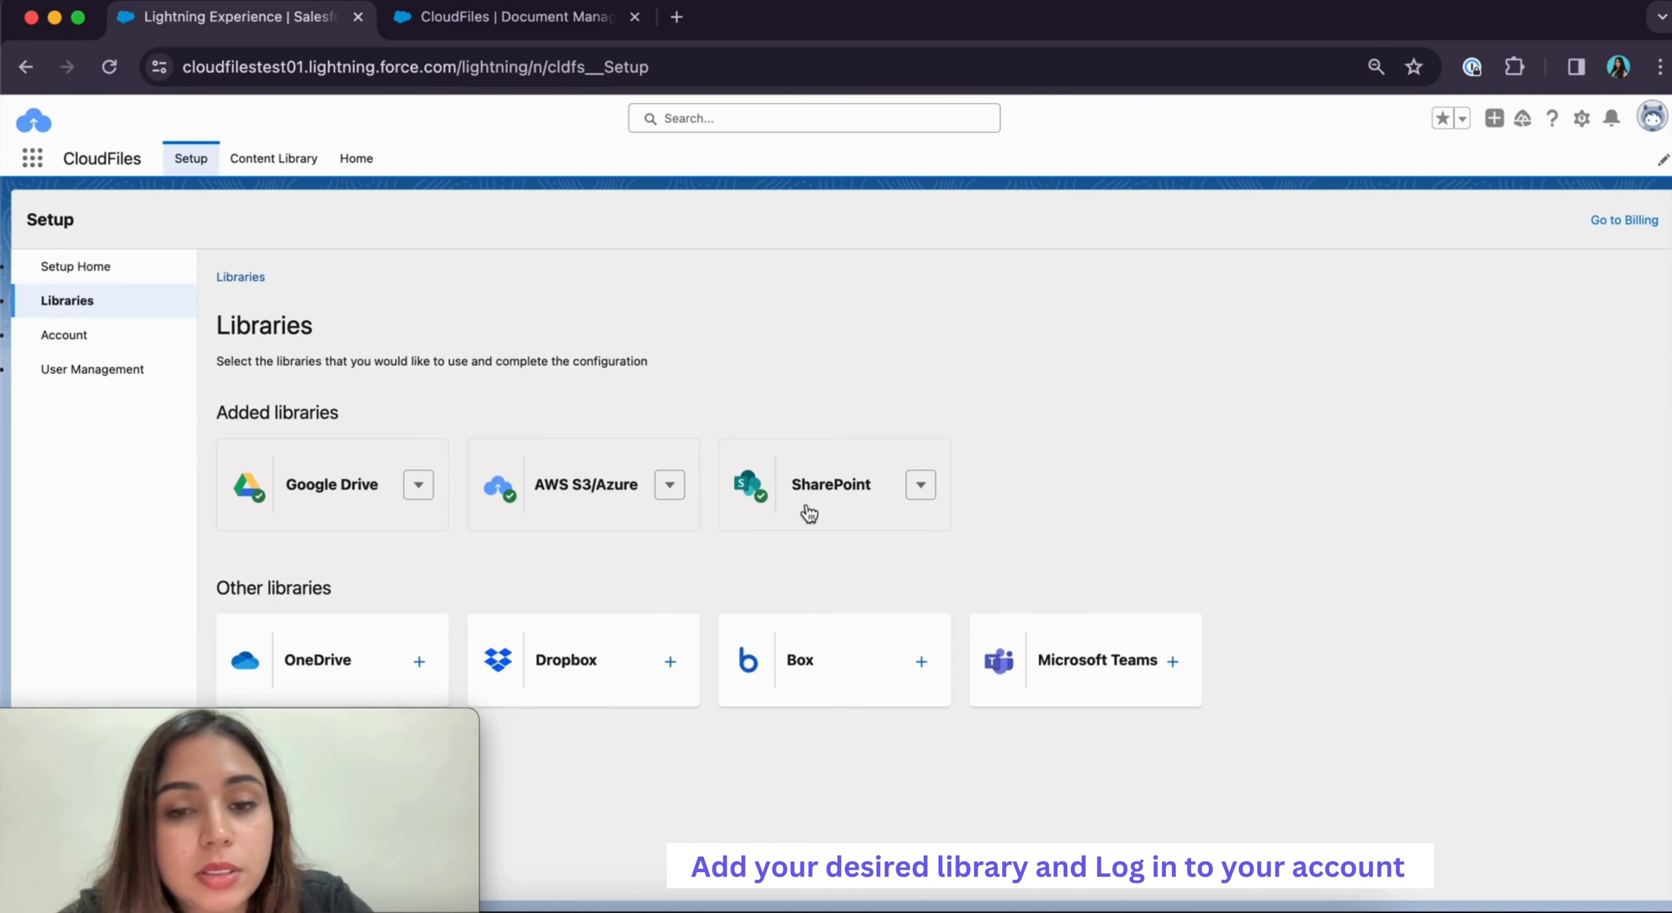
left_click(923, 488)
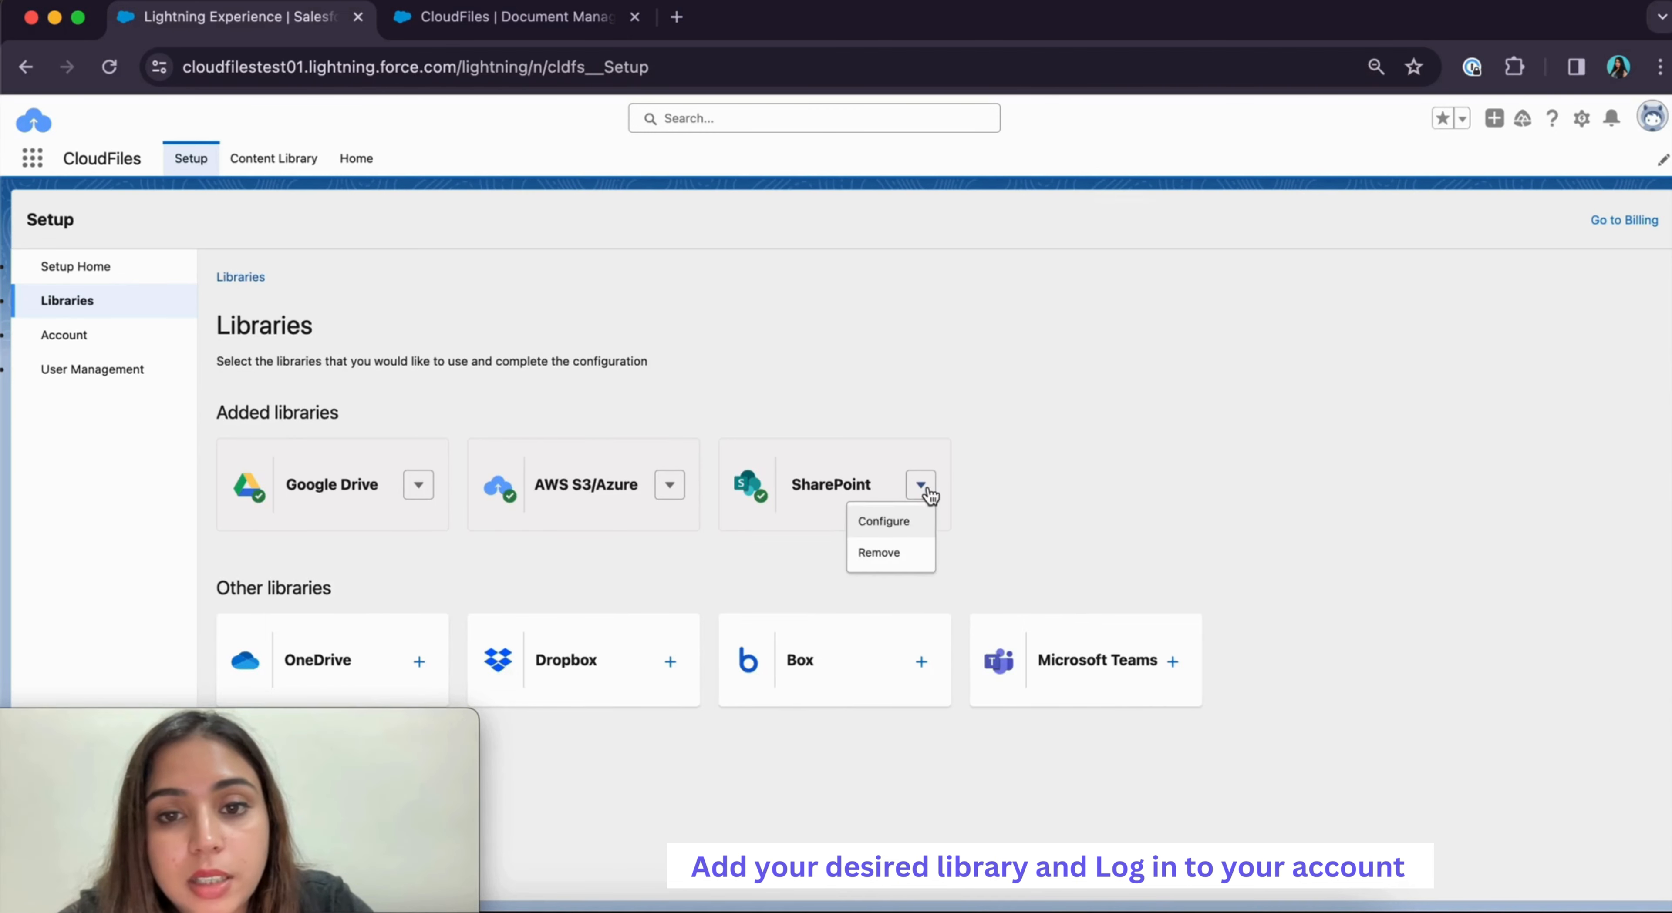
left_click(876, 522)
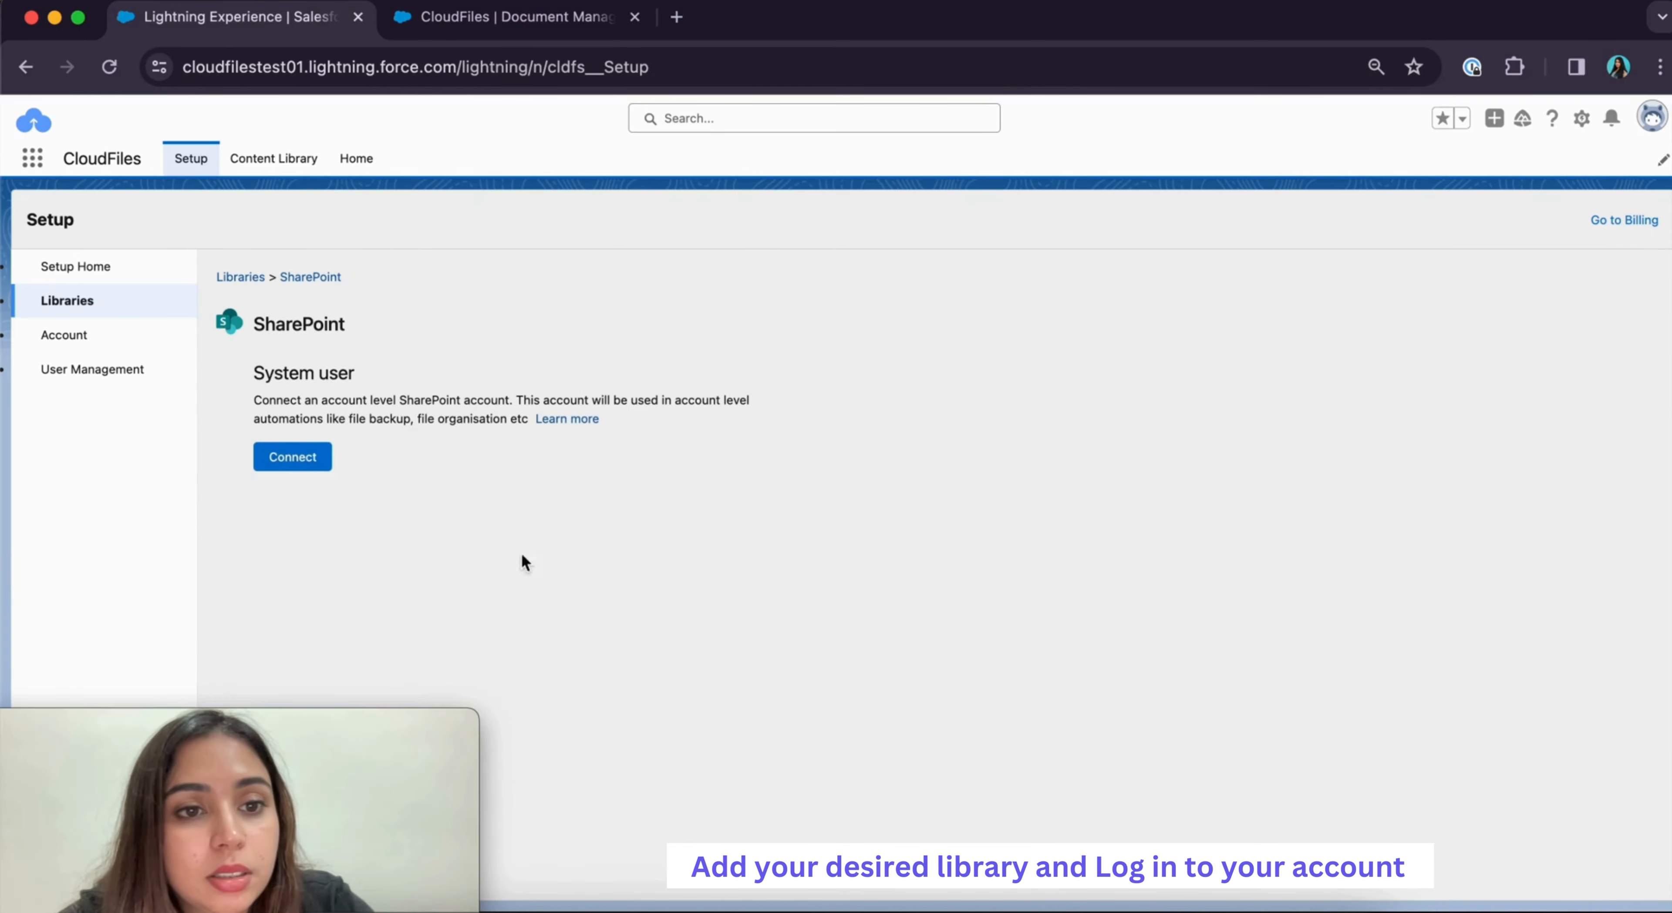
left_click(312, 458)
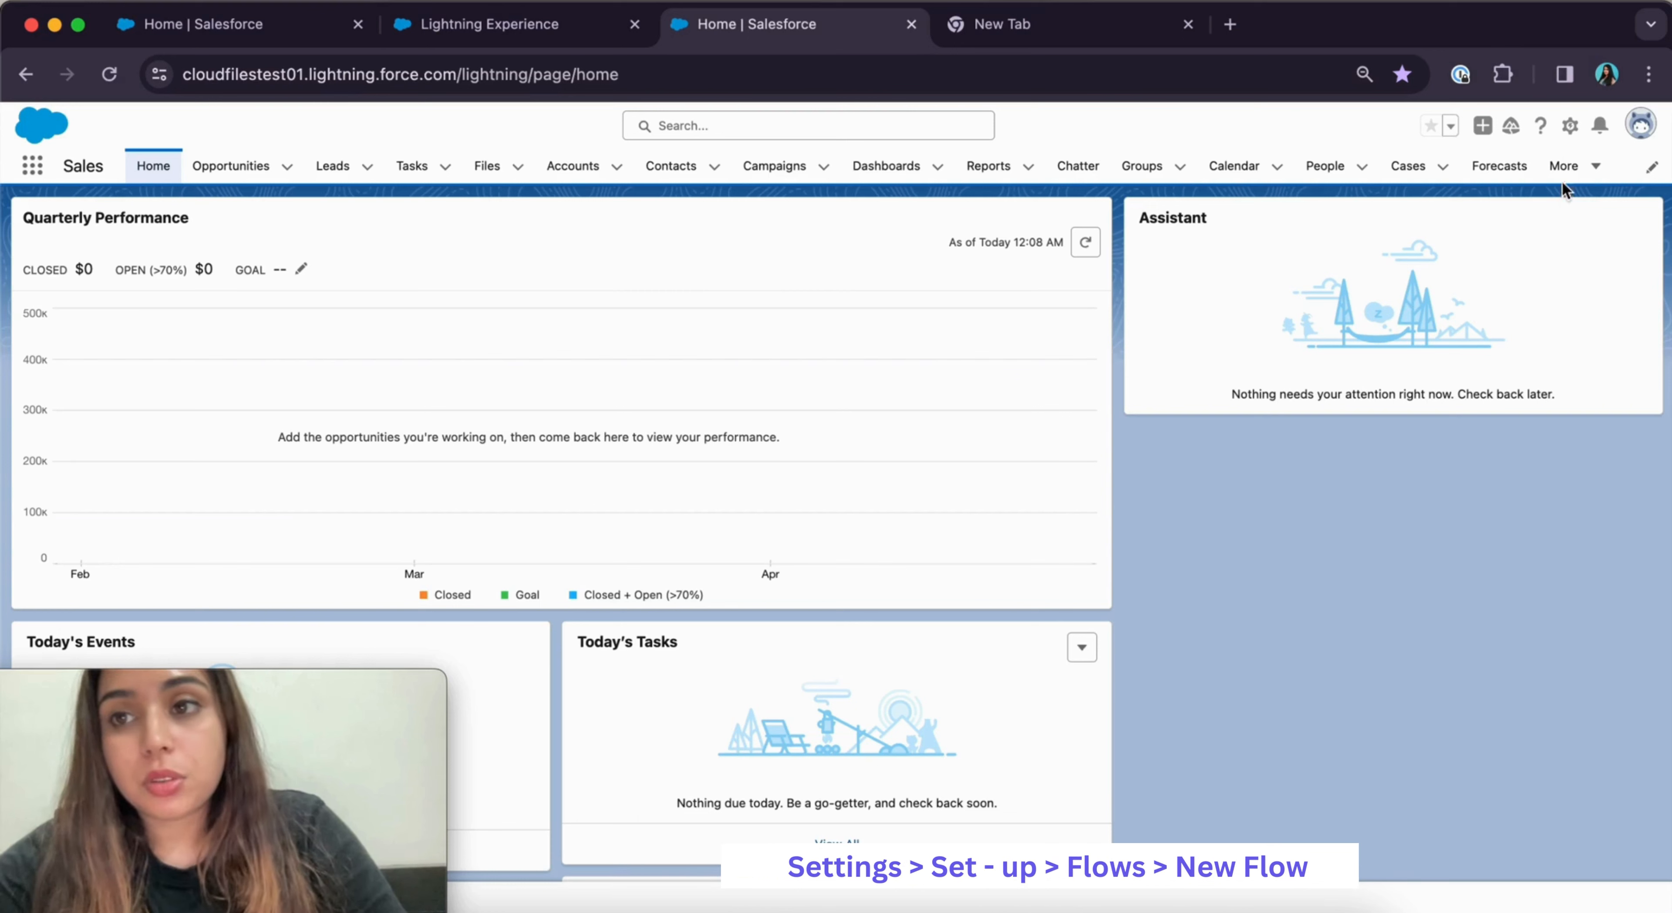
Open Setup, find the Flows page through Quick Find 'flows', and start a New Flow
left_click(1569, 125)
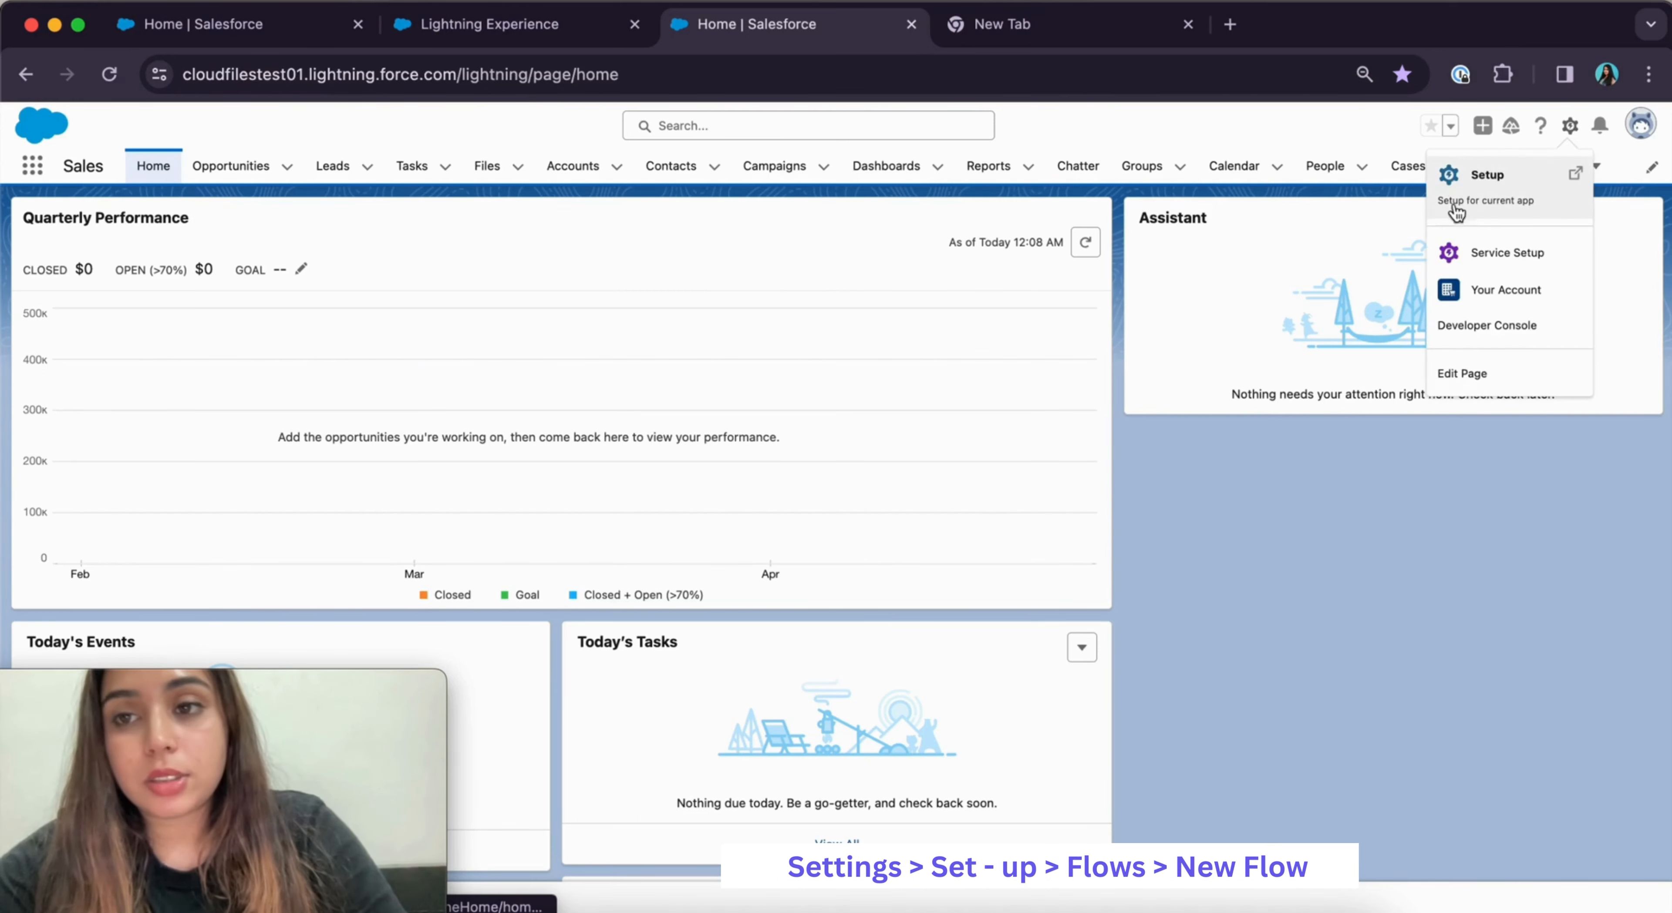
left_click(1490, 203)
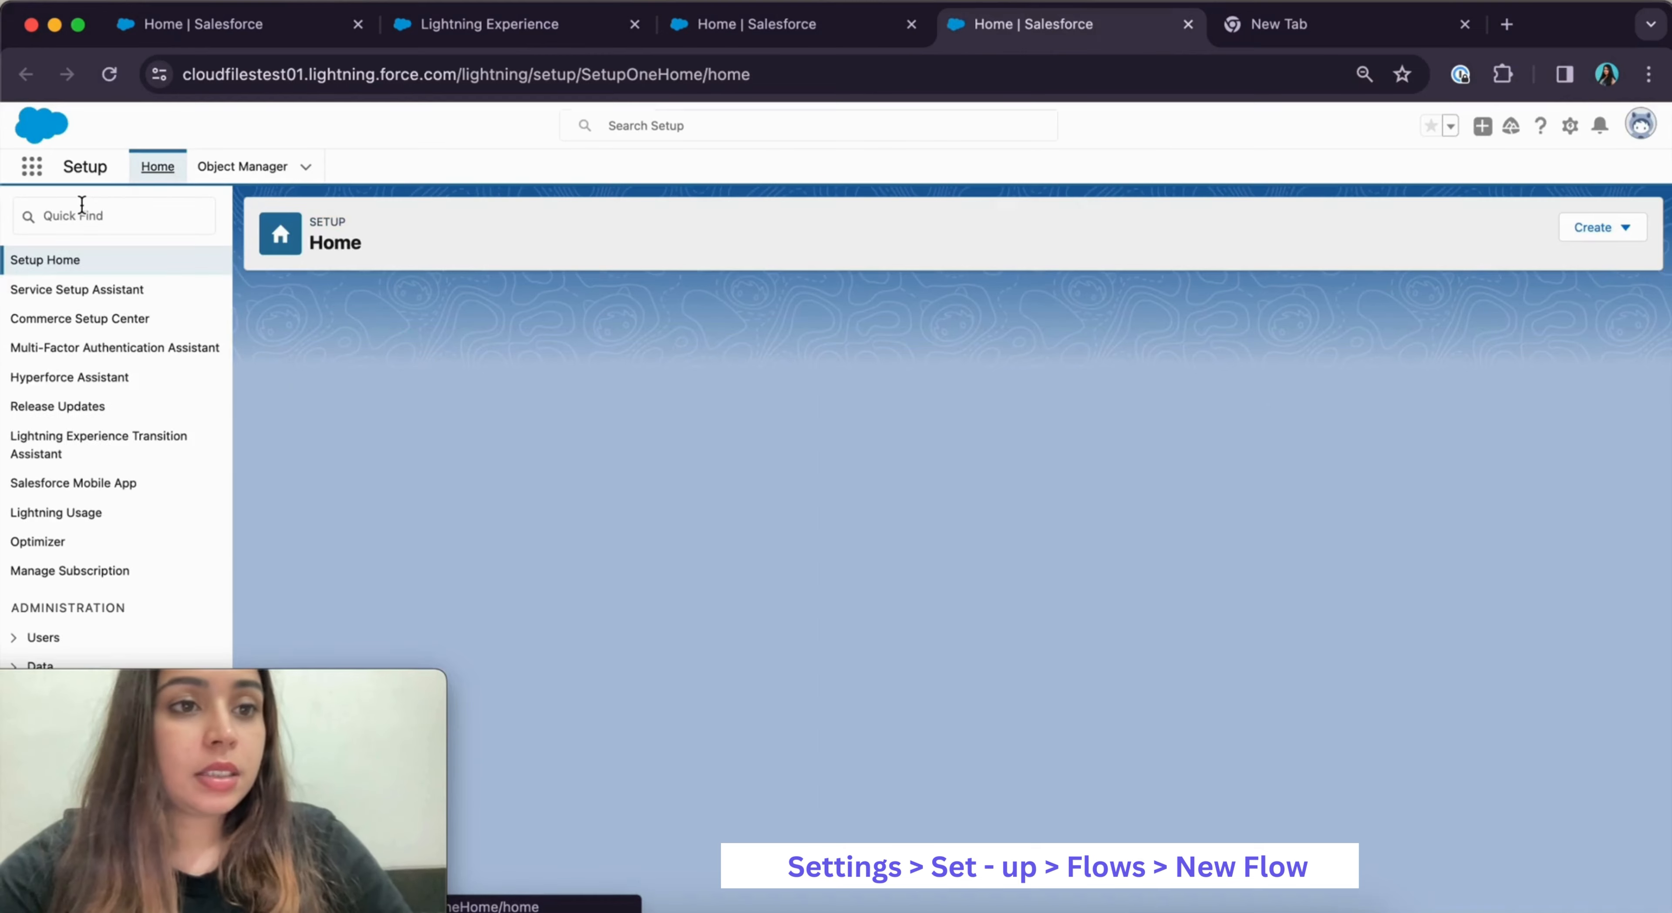
left_click(82, 206)
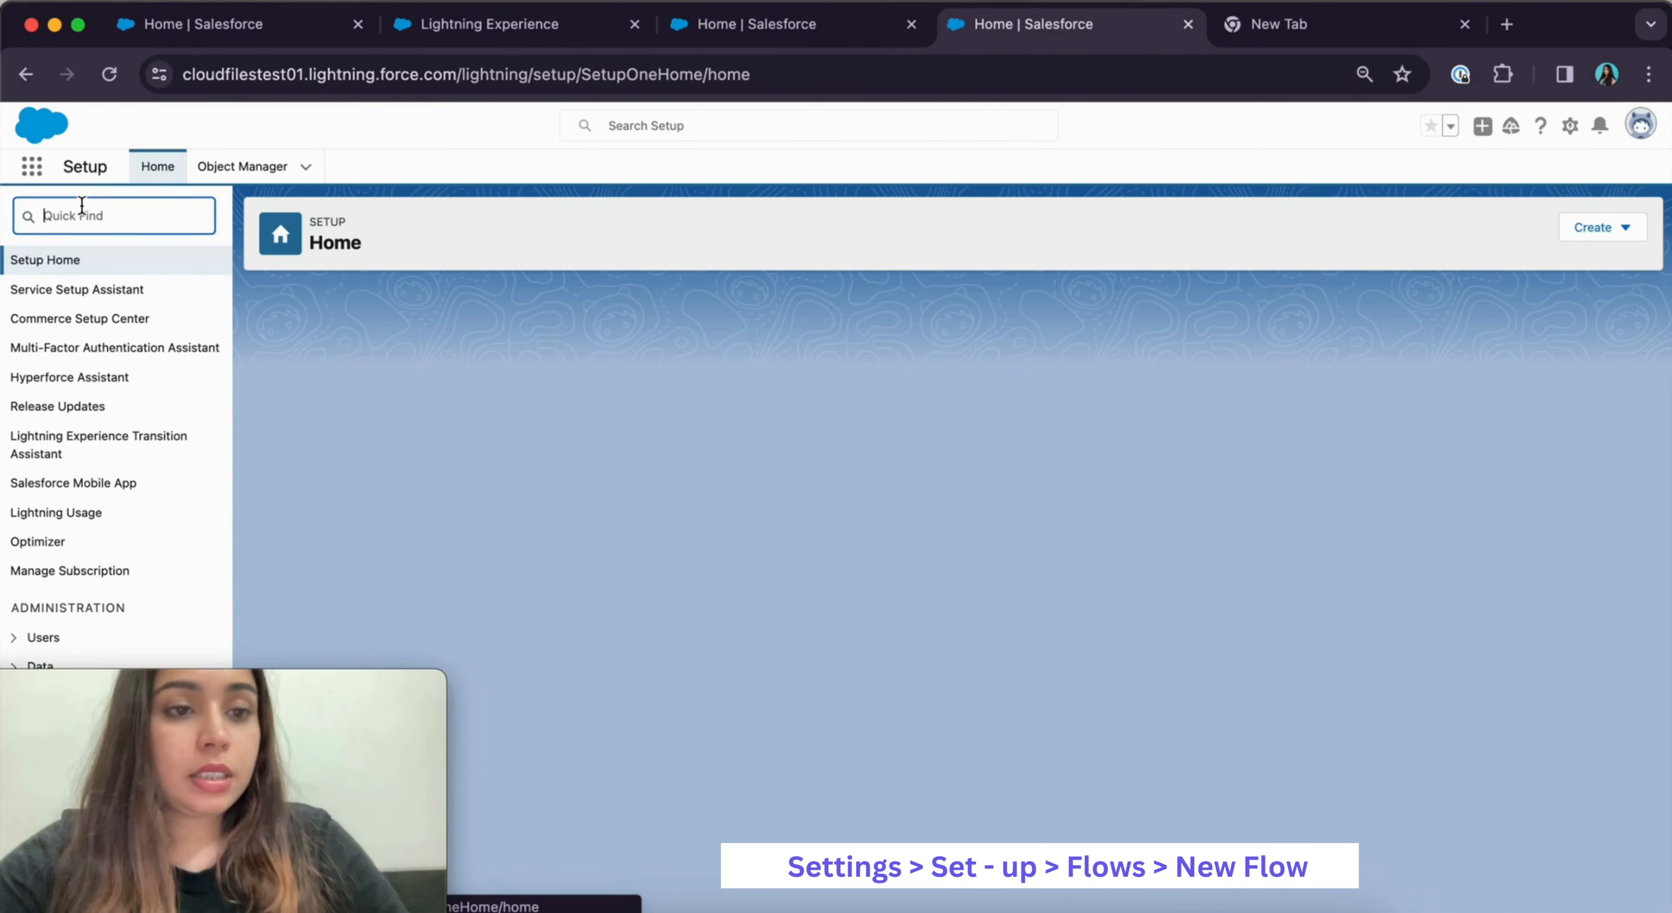
type("flows")
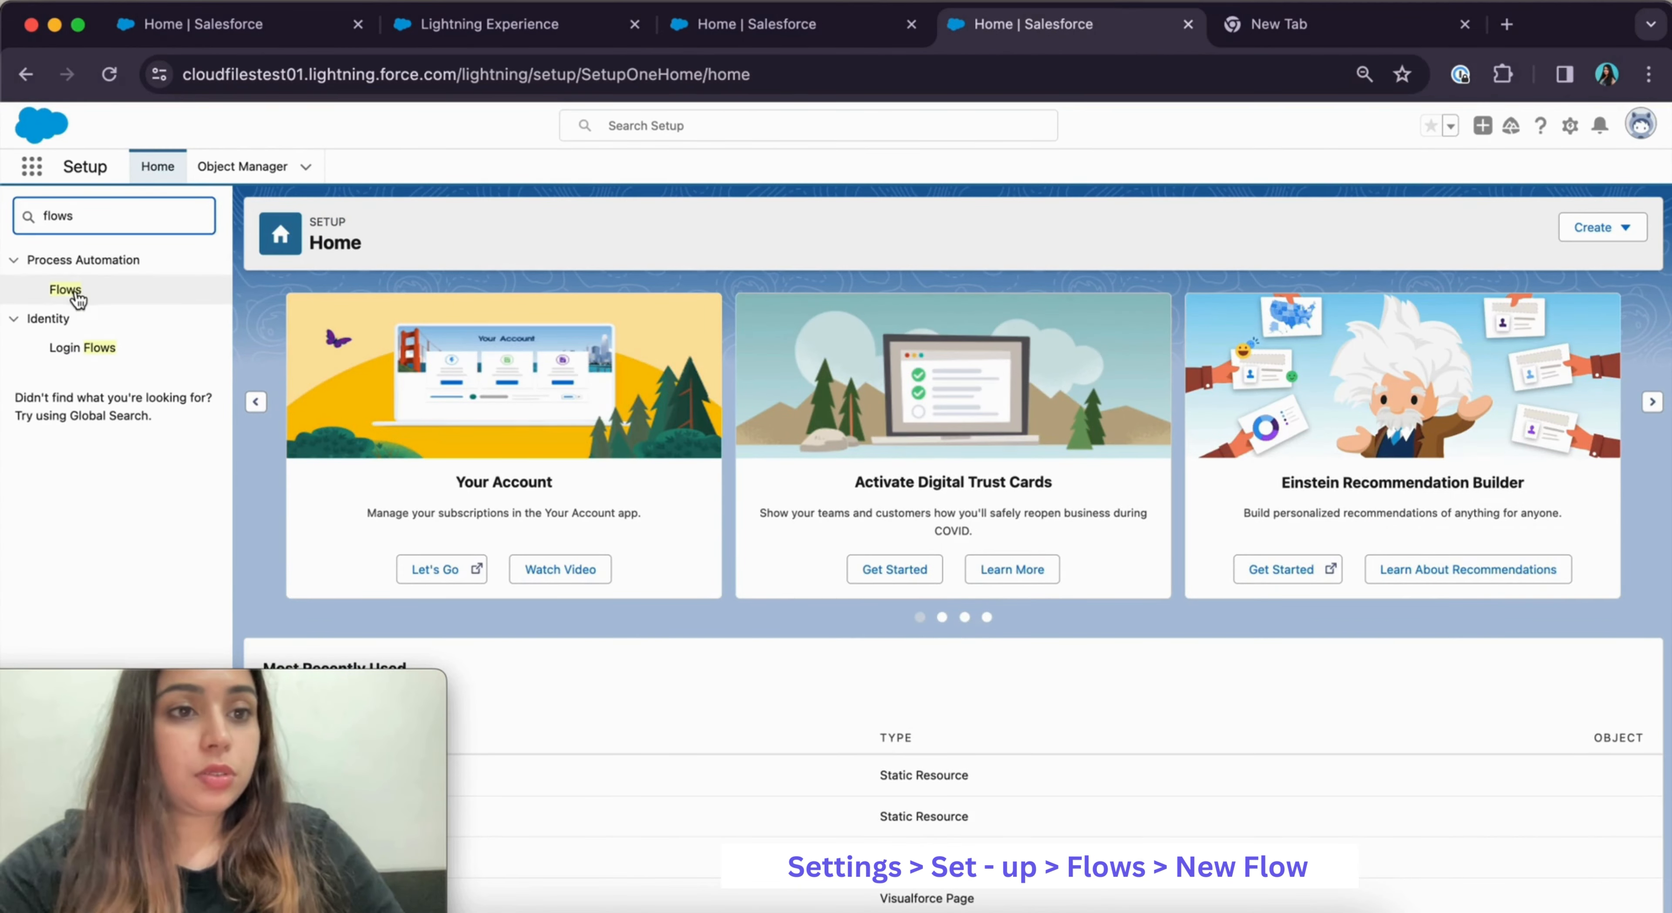
left_click(68, 290)
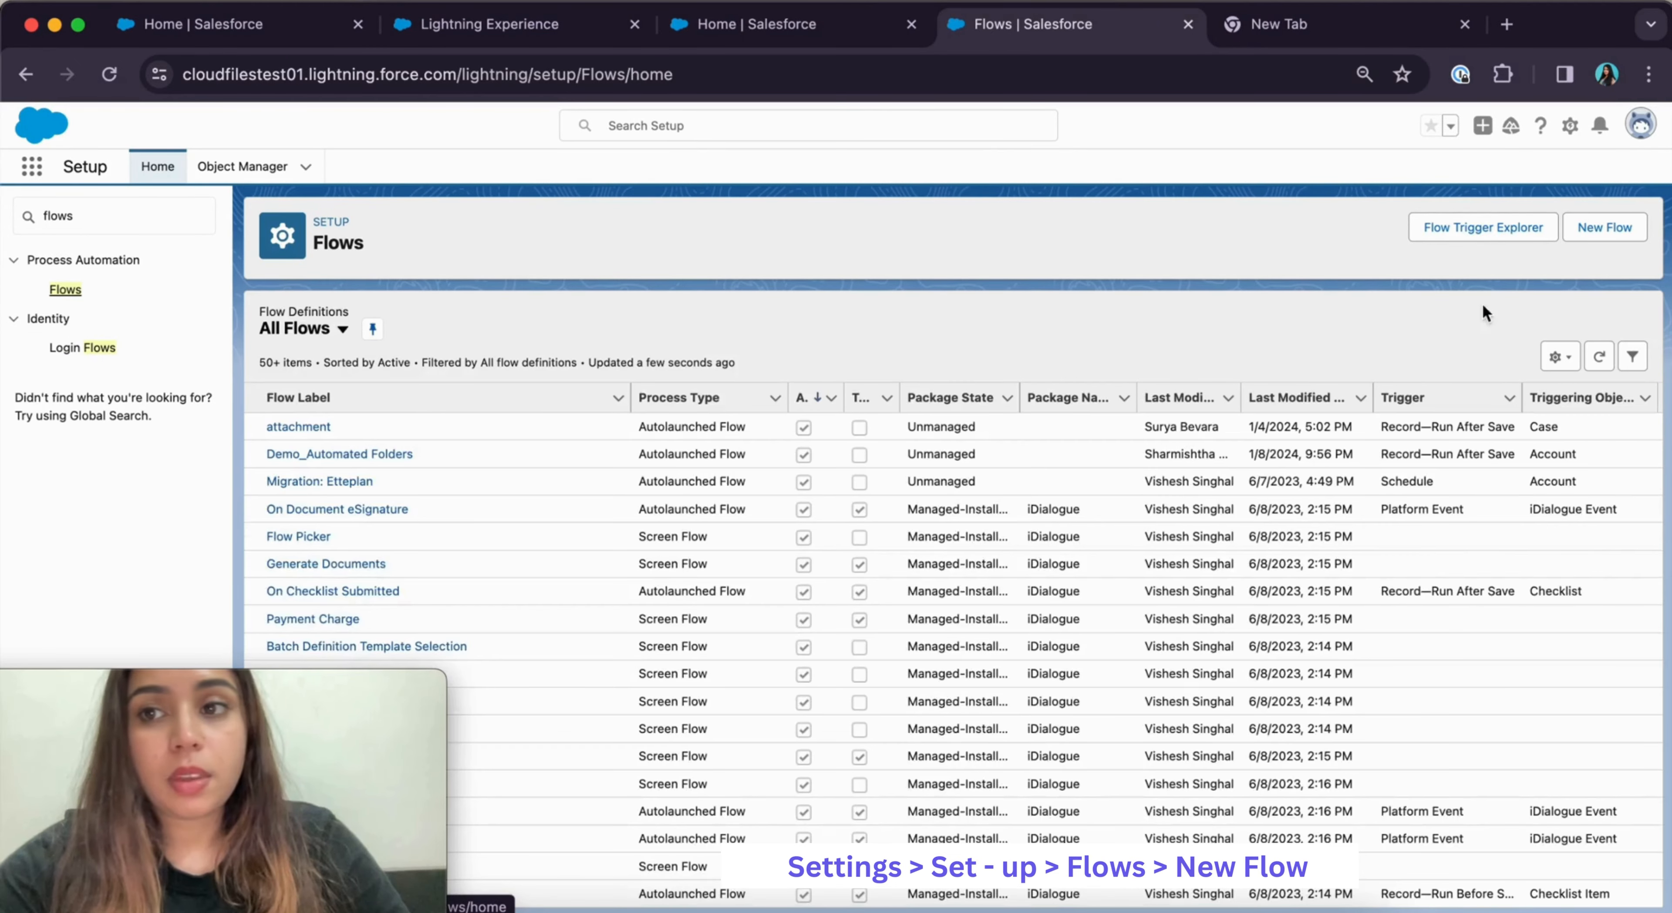
left_click(1609, 224)
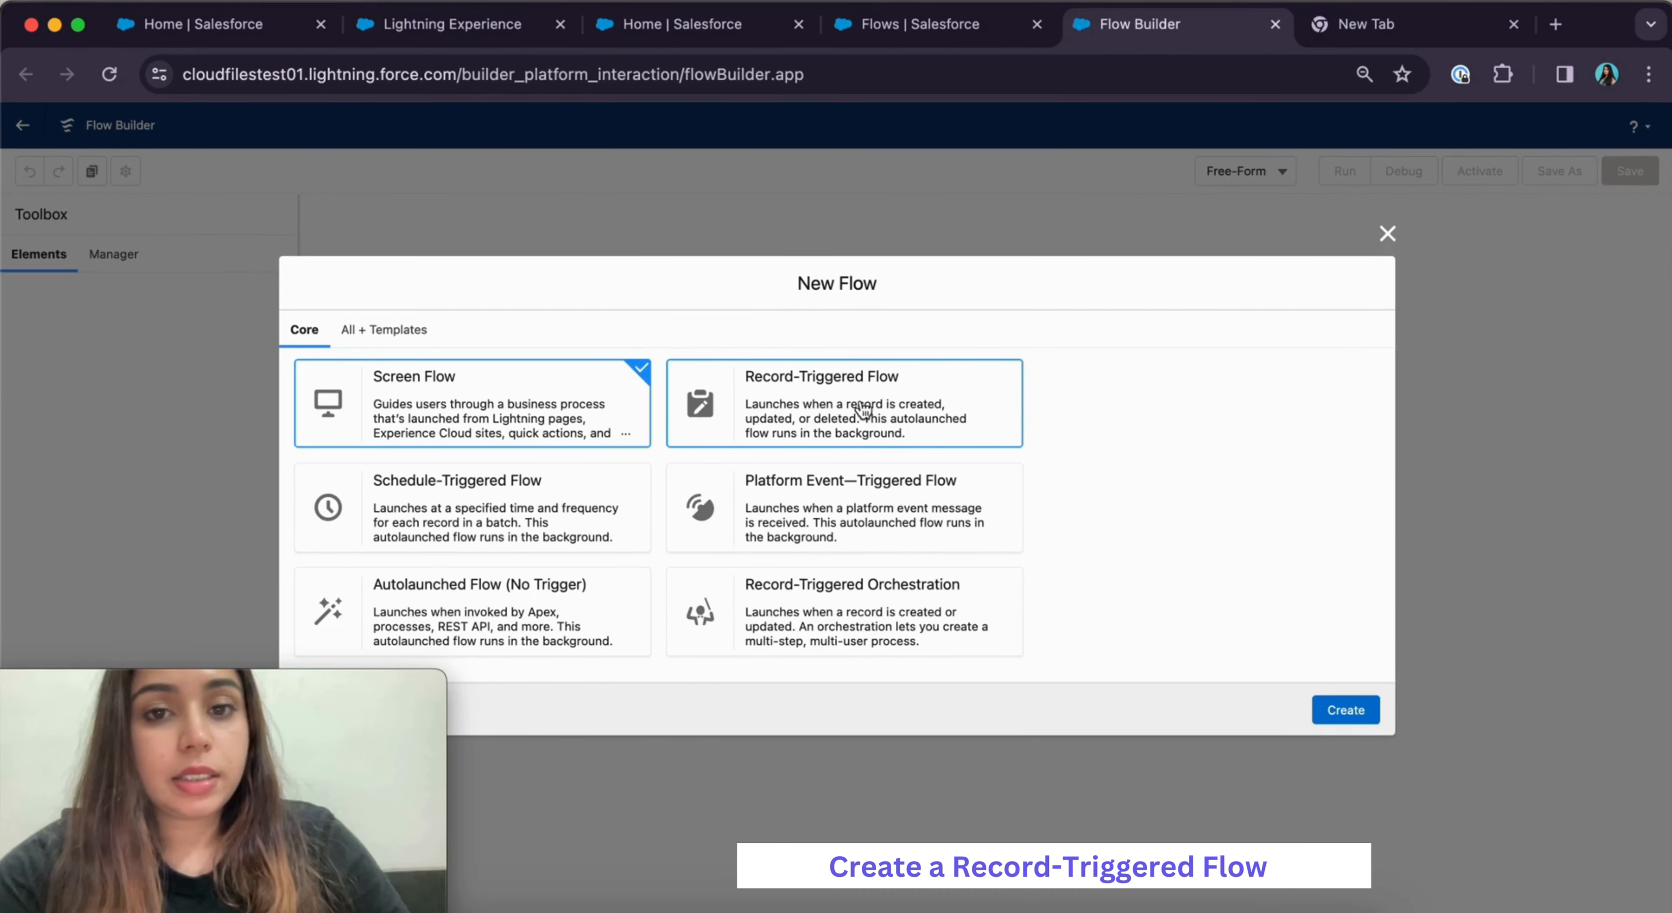
Create a Record-Triggered Flow on Account with a Run Asynchronously path
left_click(835, 412)
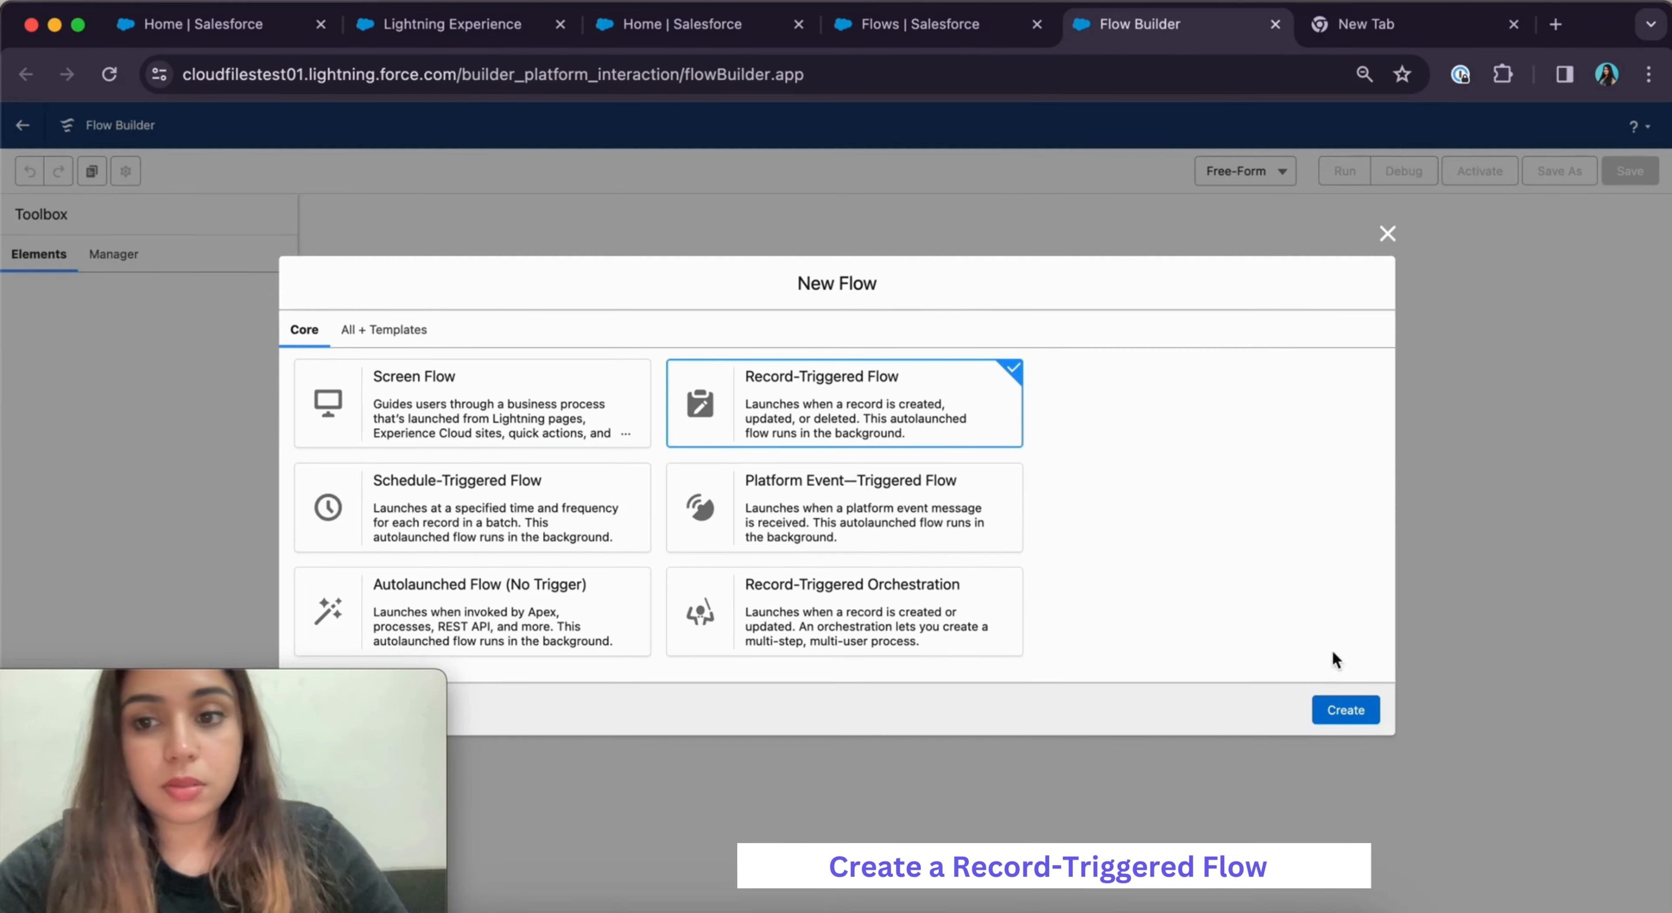
left_click(1346, 711)
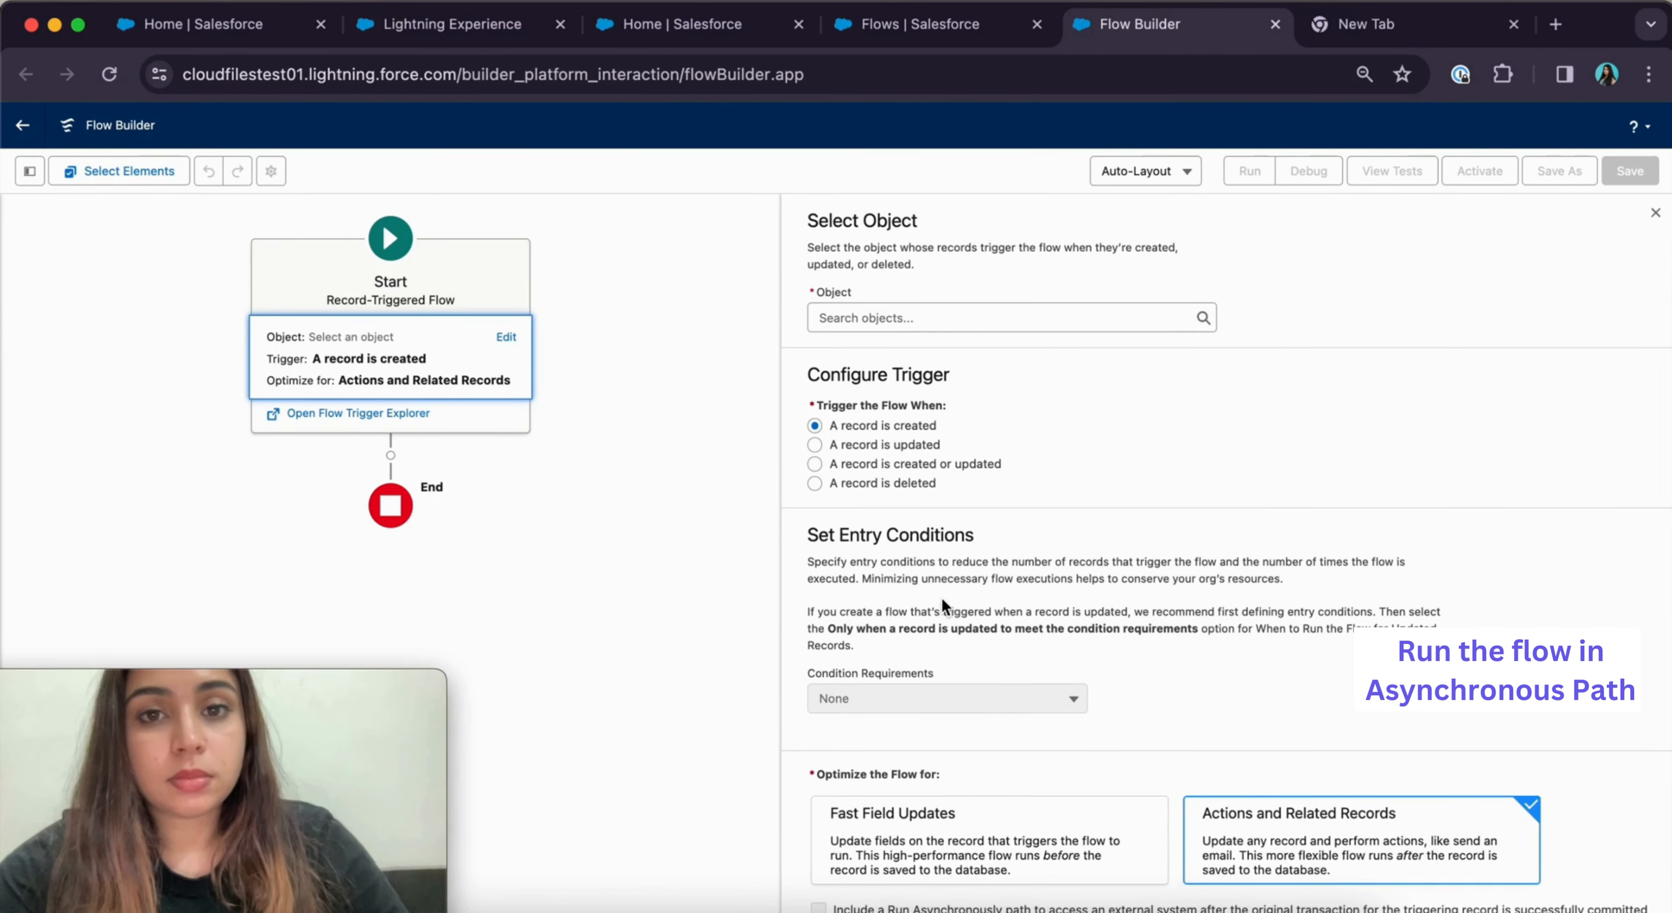
left_click(863, 318)
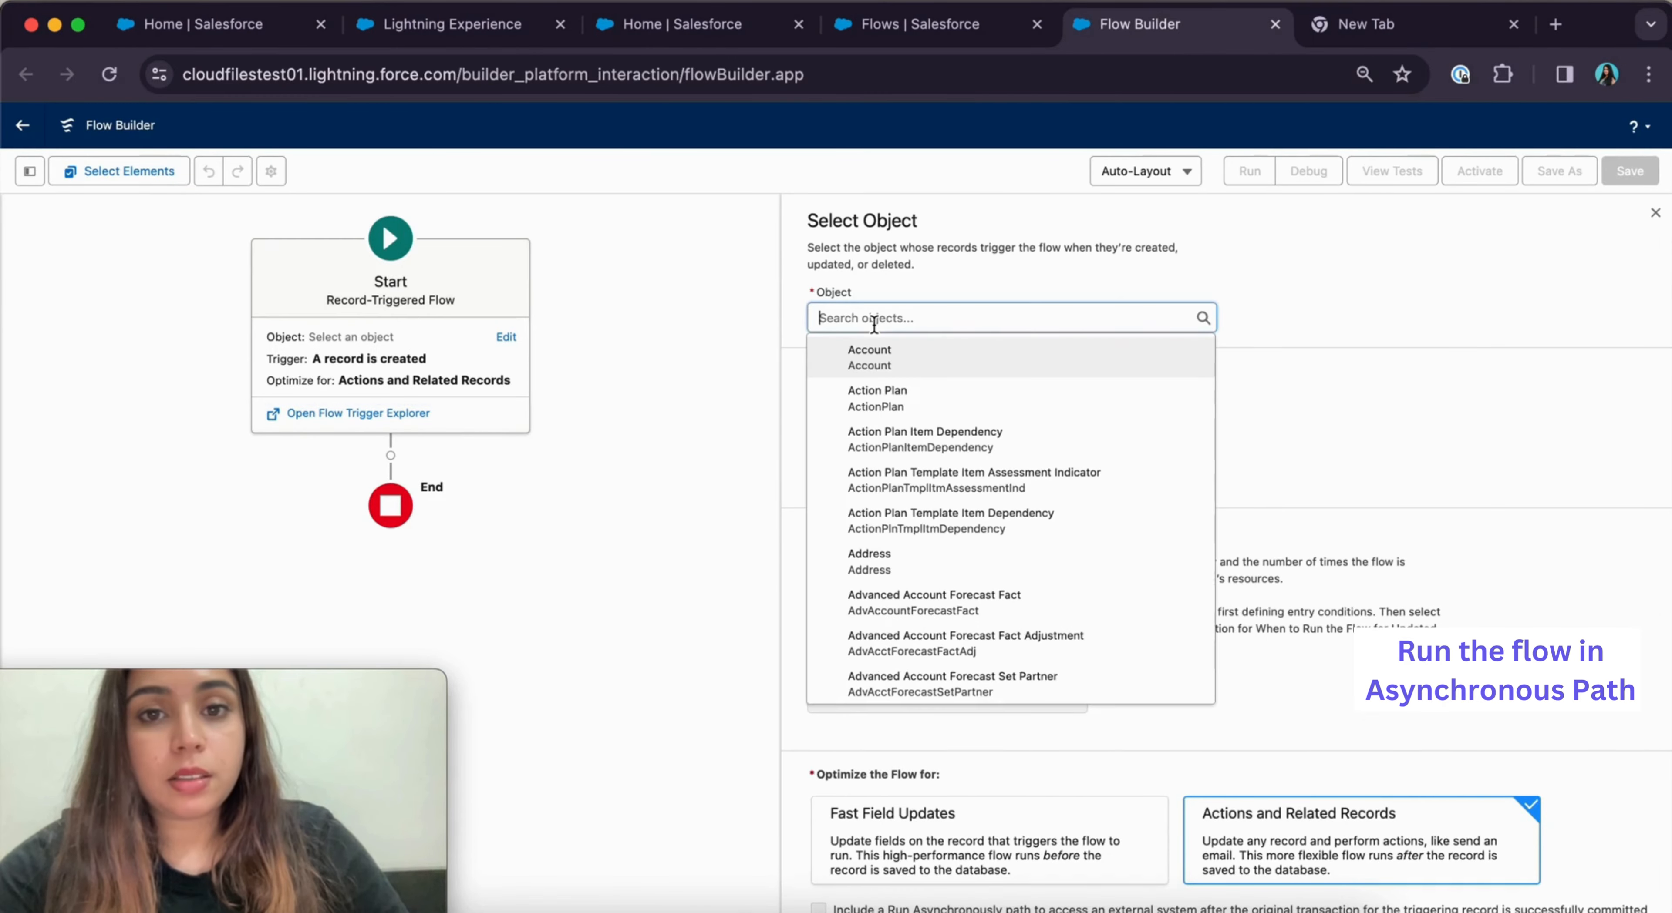
left_click(893, 359)
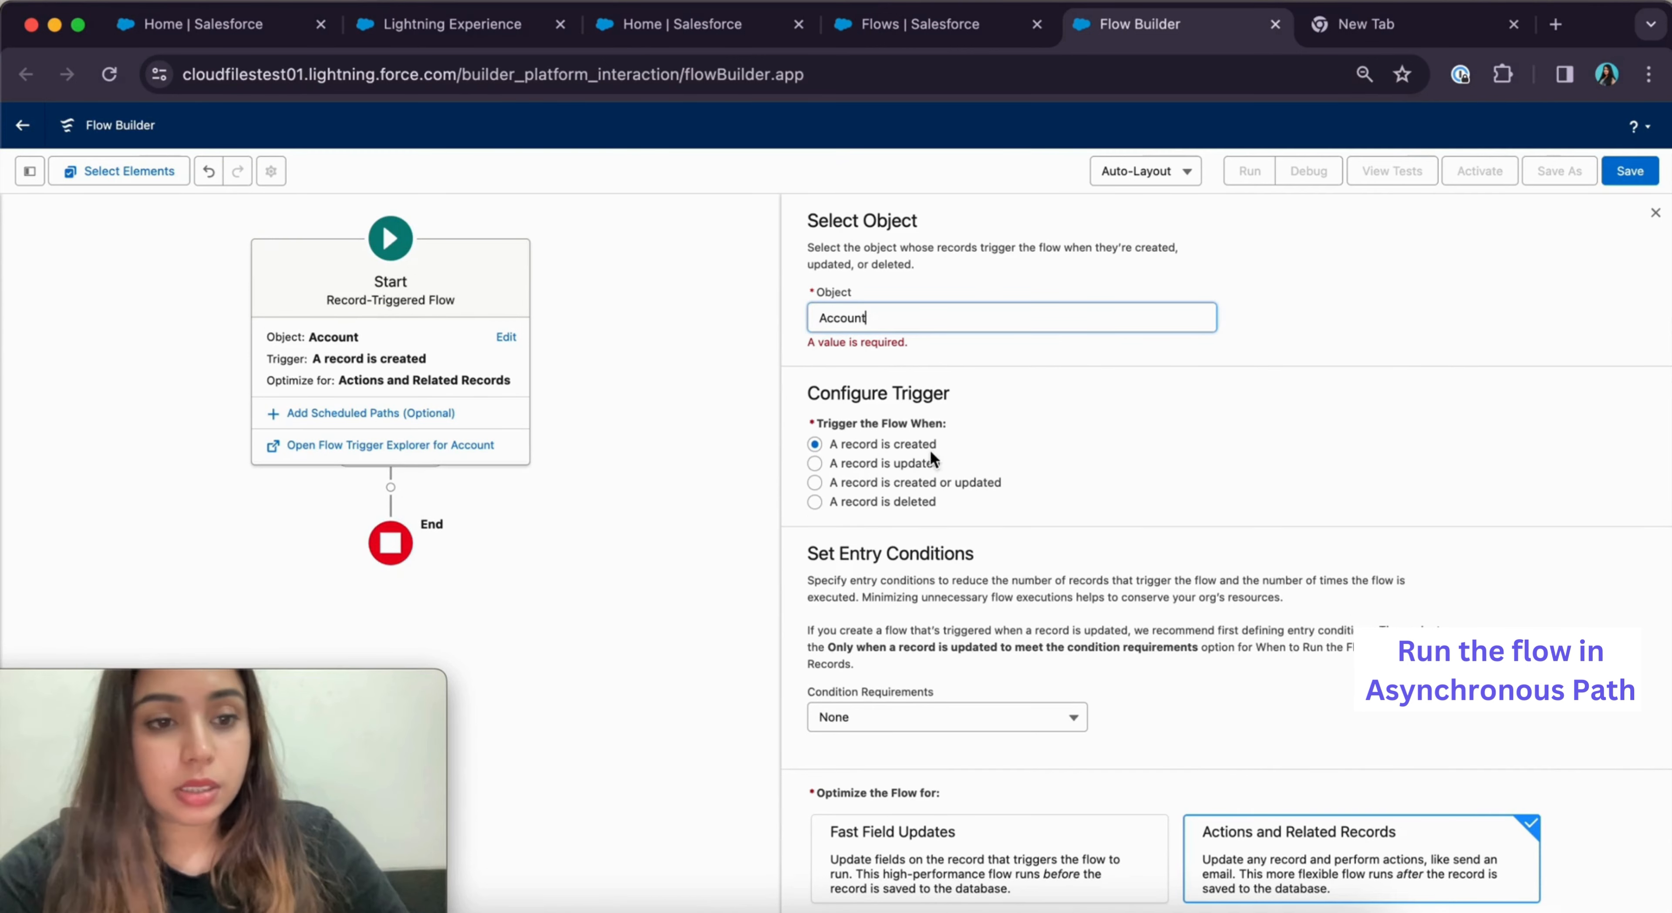
scroll(947, 453, "down", 1)
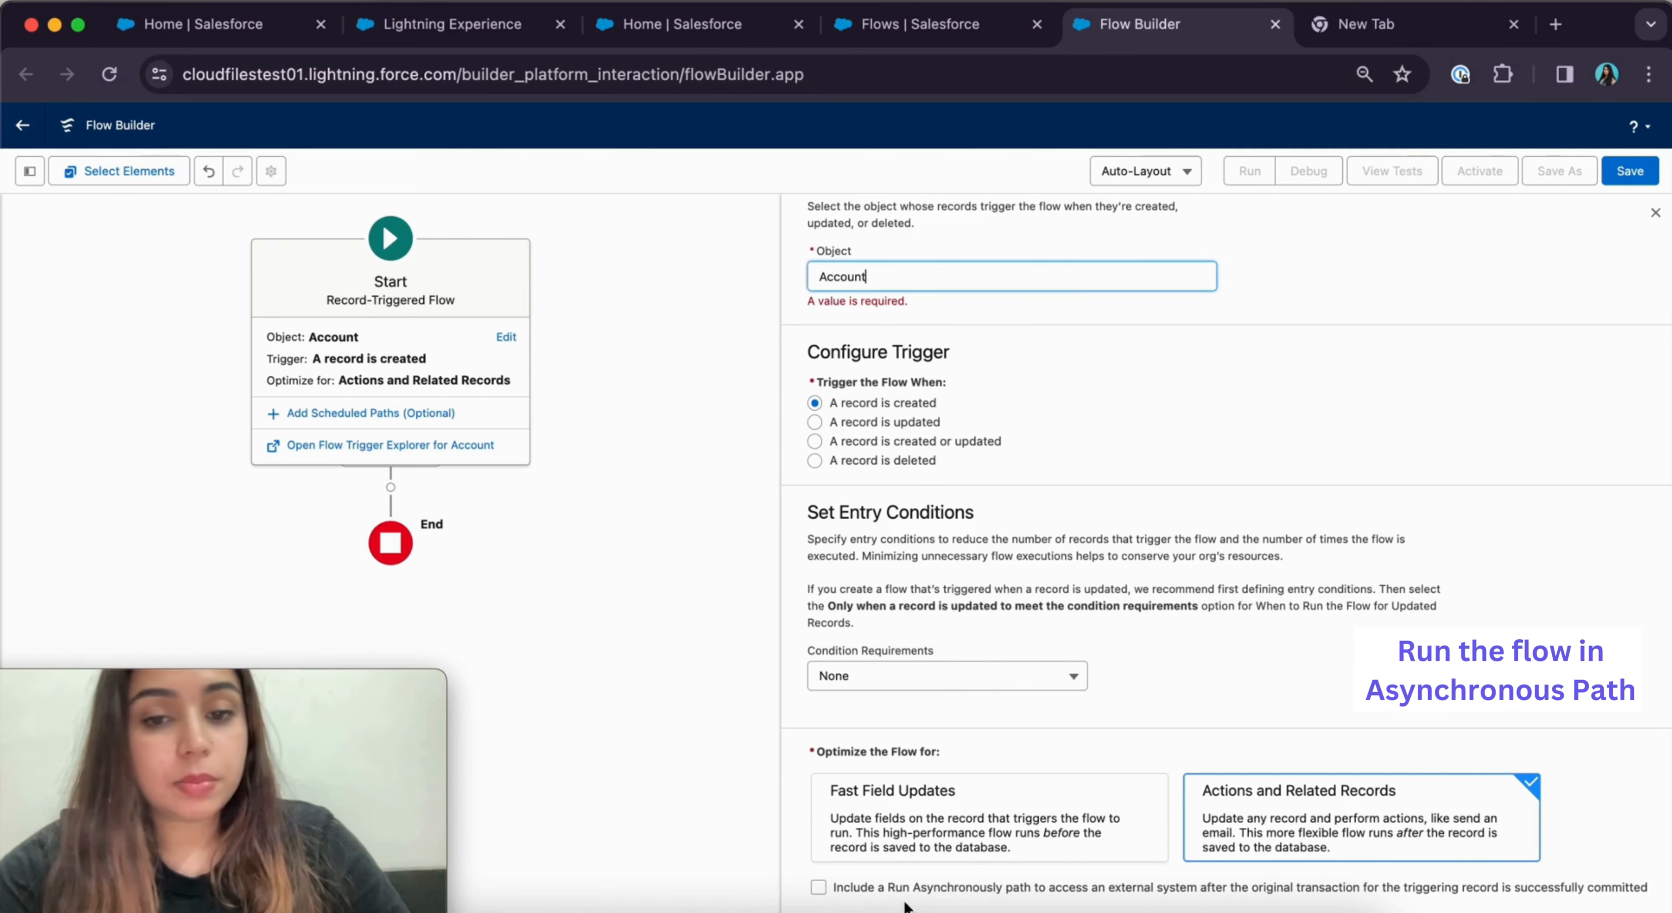
left_click(819, 888)
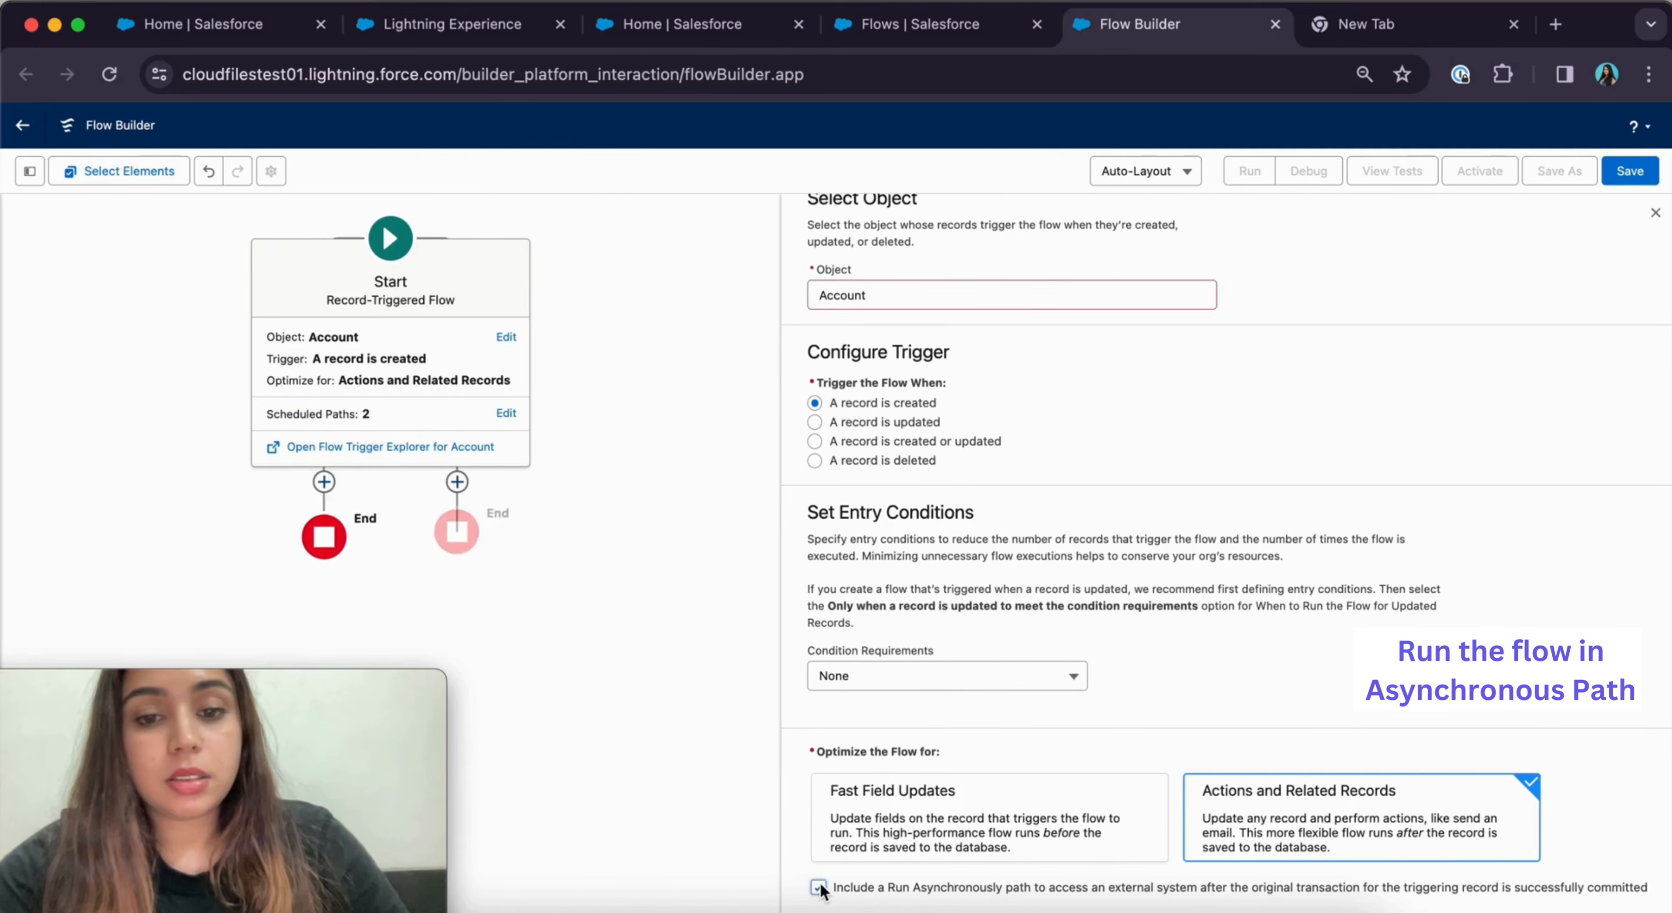
Save the flow as 'Create automated folders' and add an element under the asynchronous path
left_click(1629, 172)
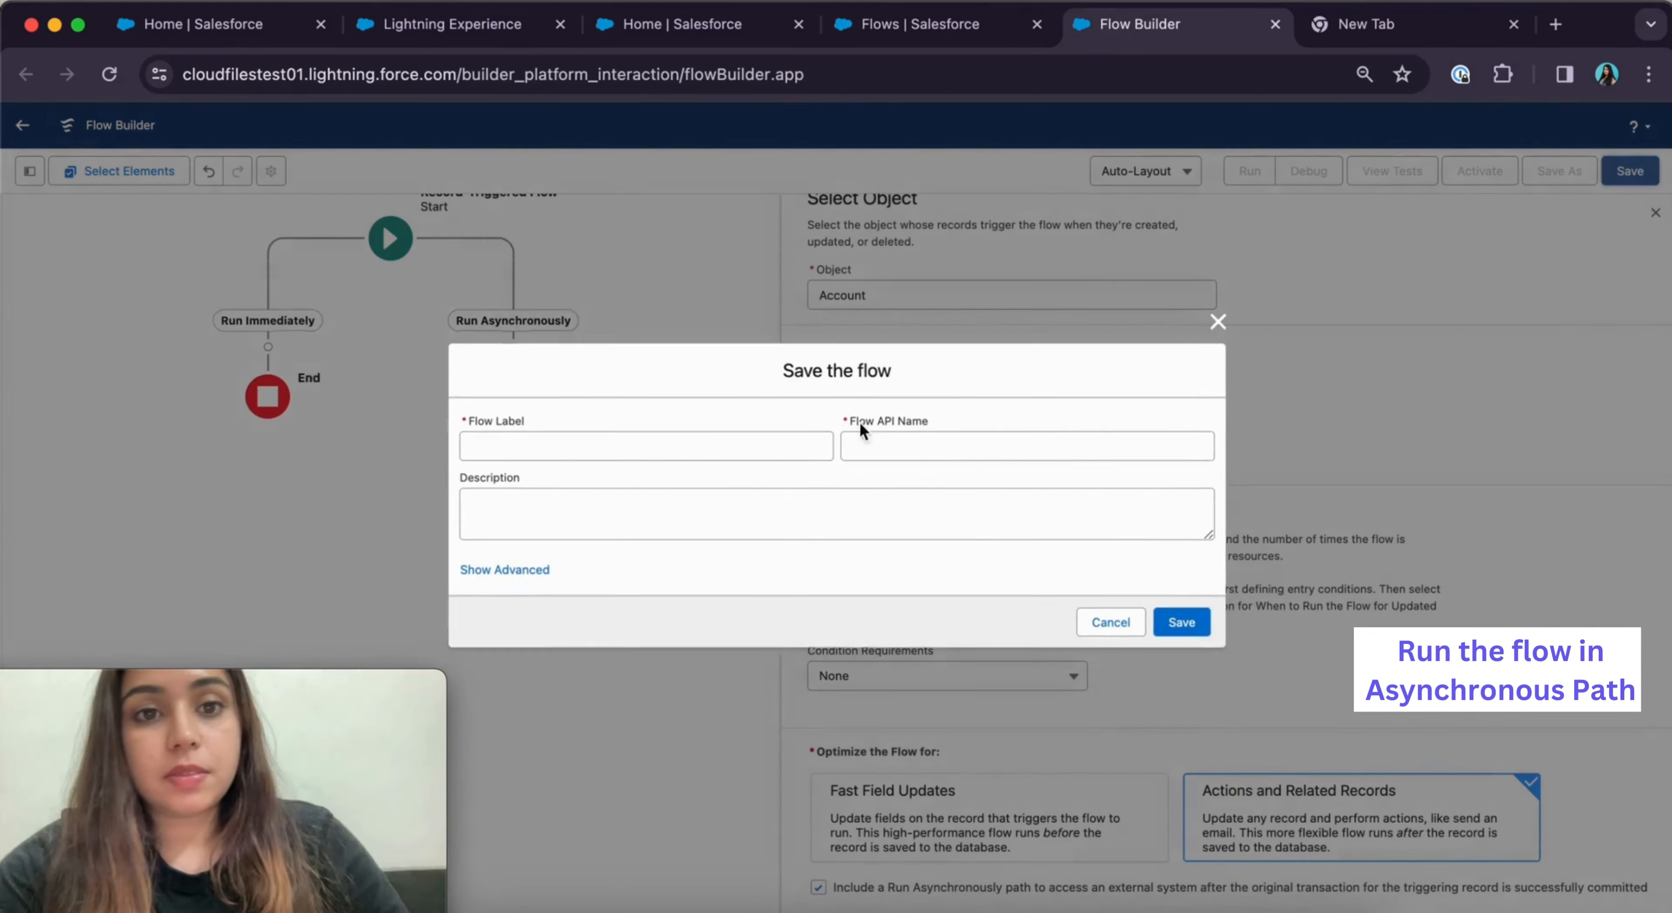
left_click(626, 437)
type("Creat")
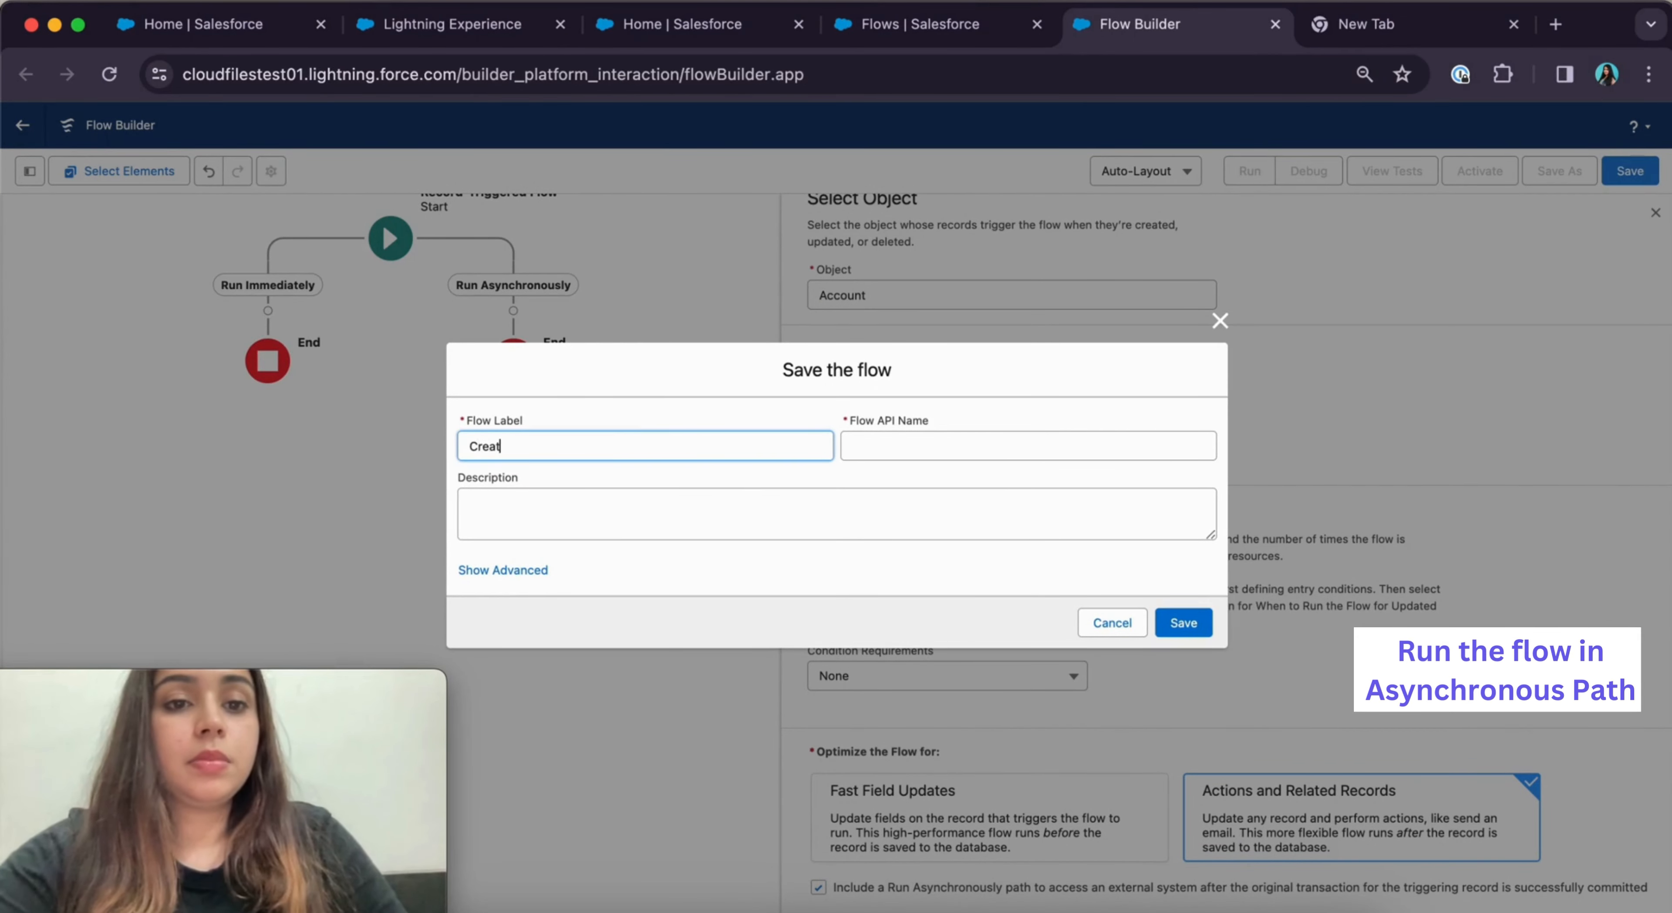
type("e autom")
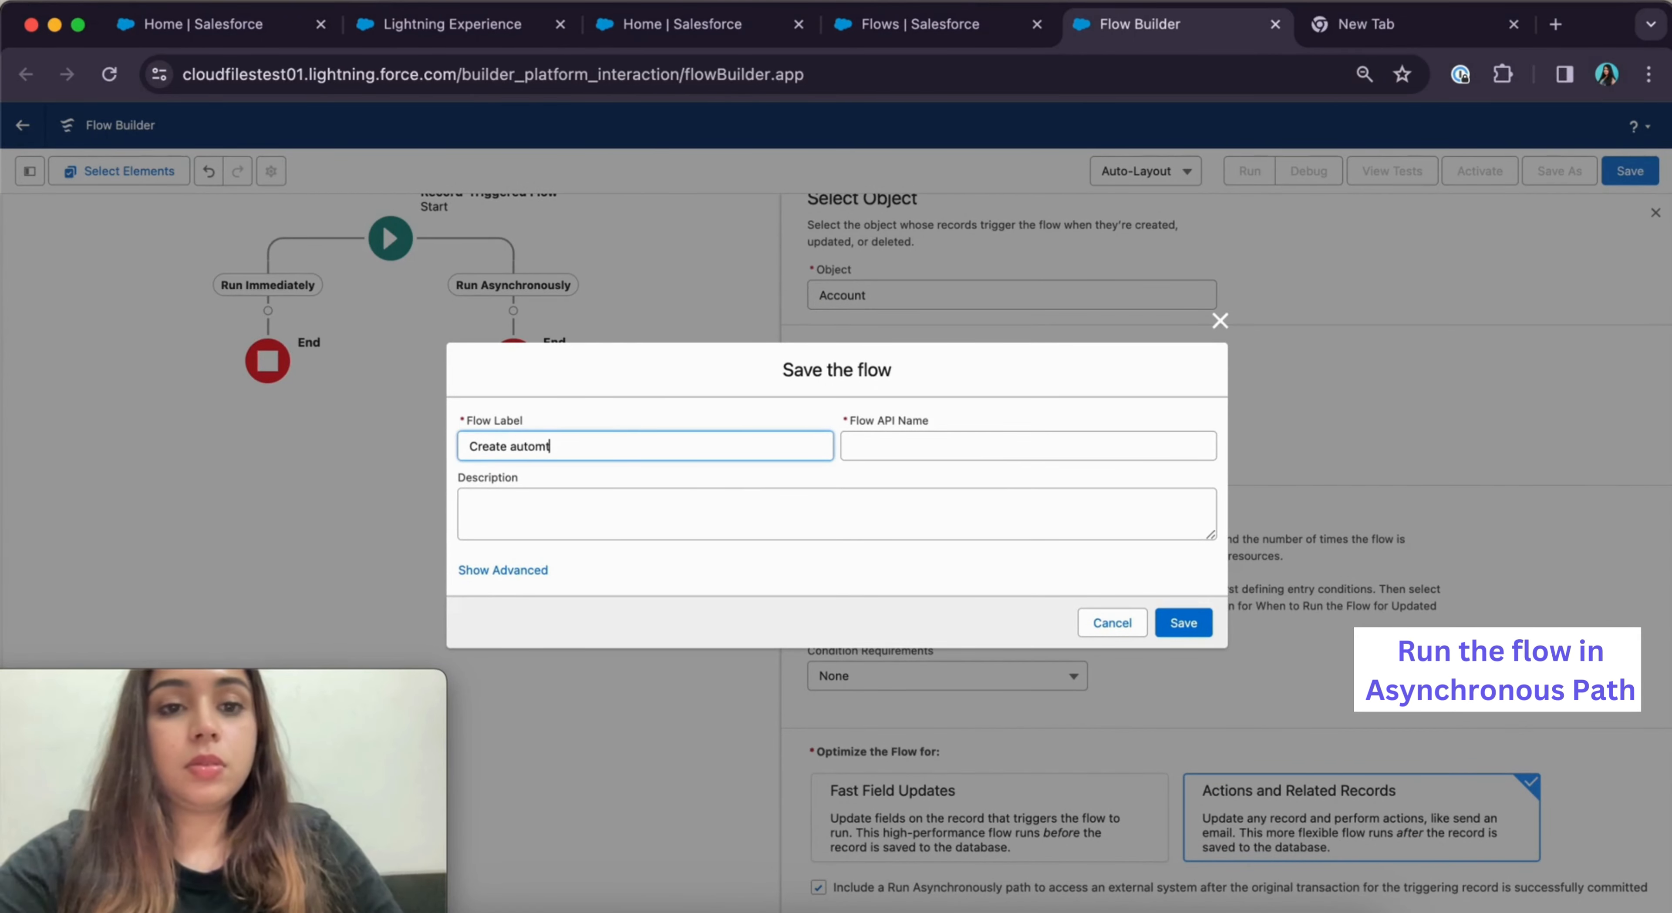
type("ated fo")
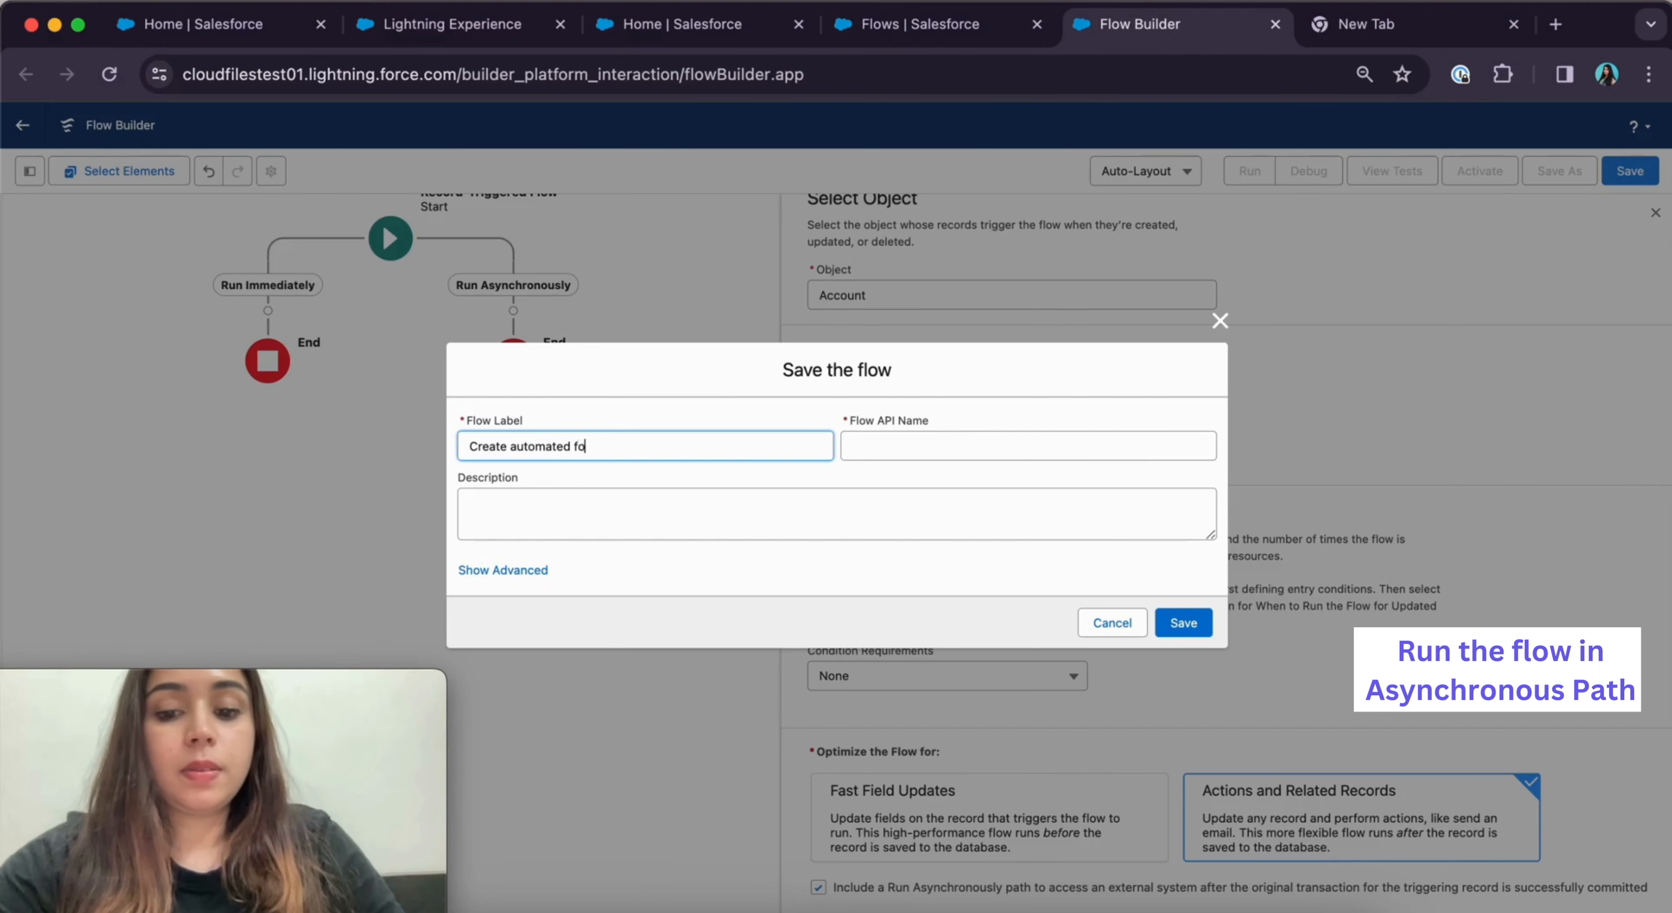
type("lders")
left_click(886, 445)
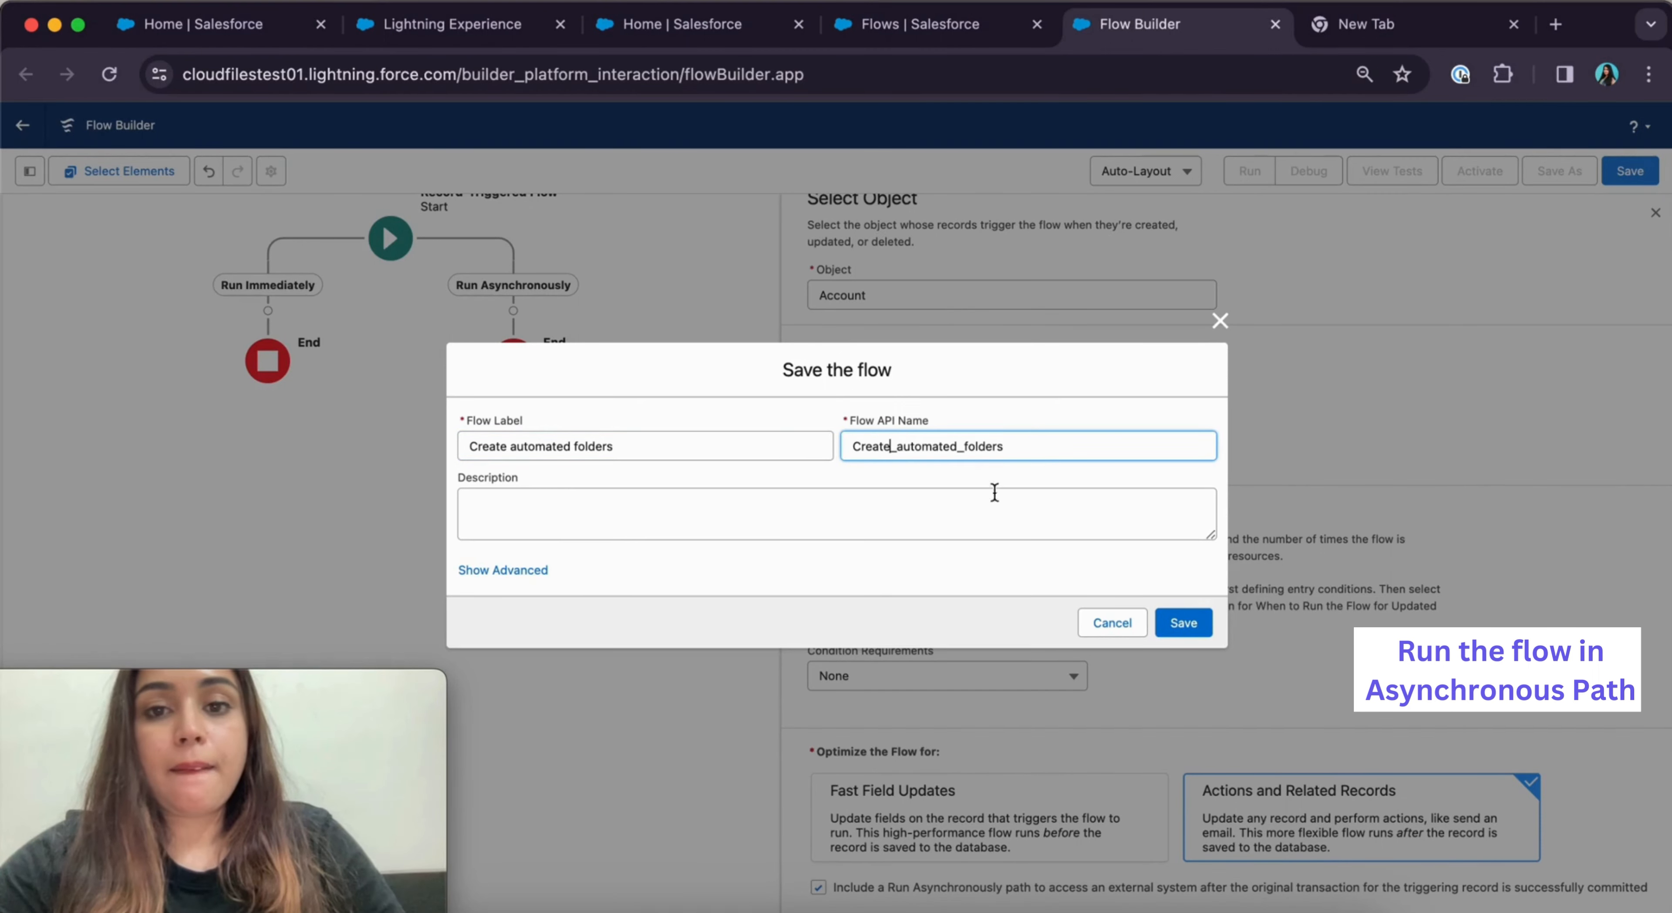
left_click(1187, 625)
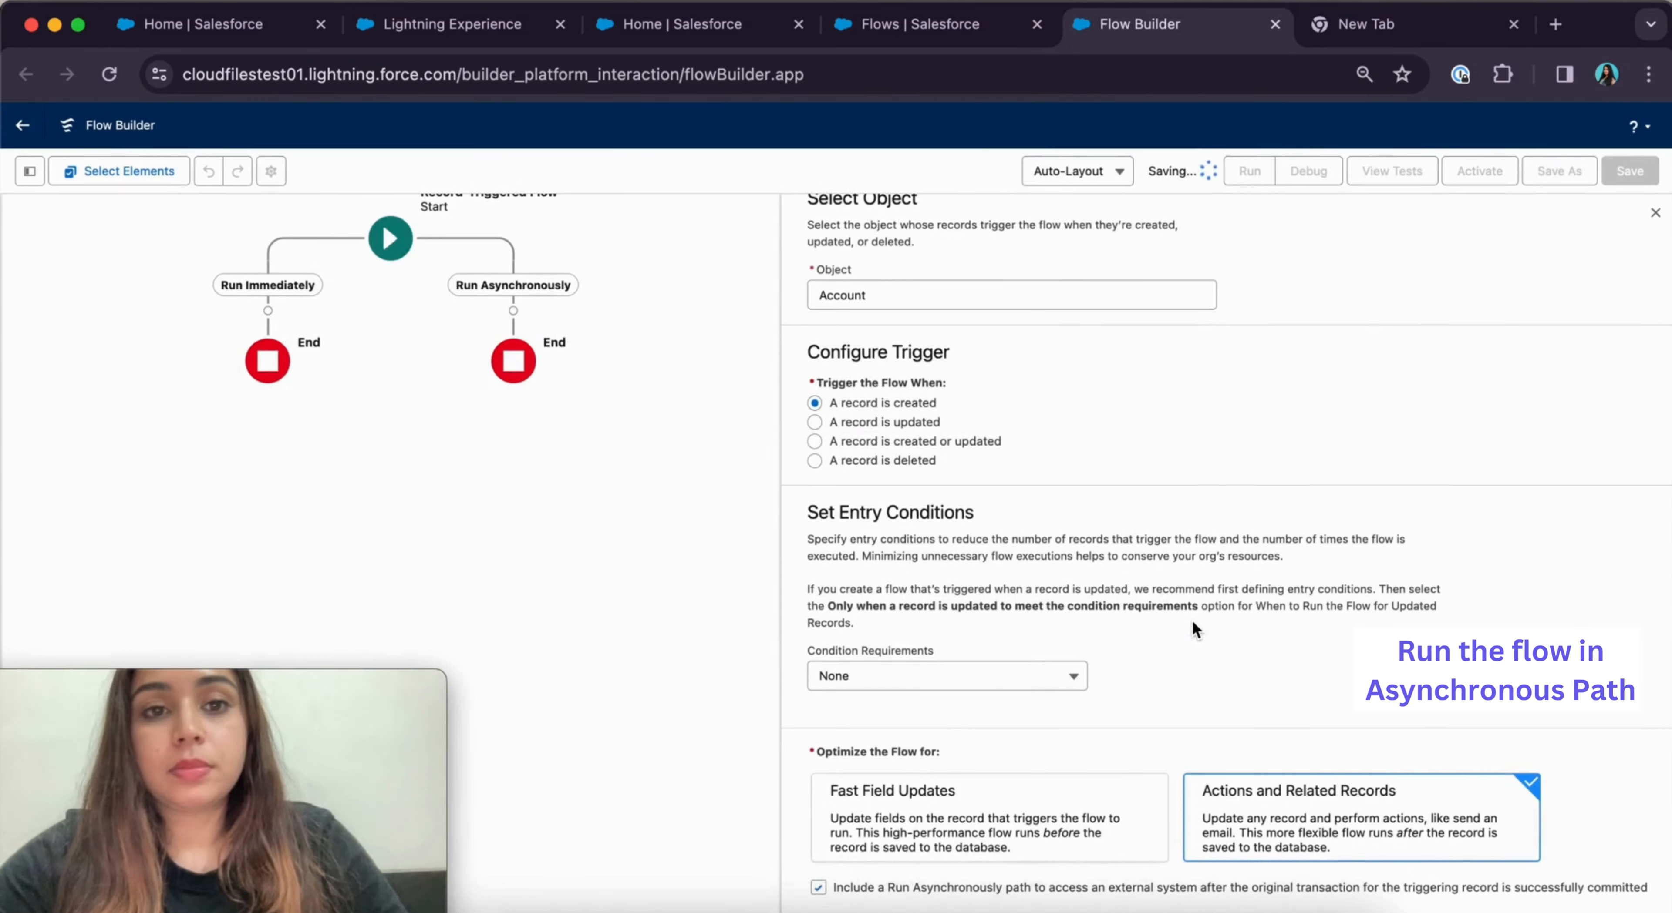
left_click(513, 311)
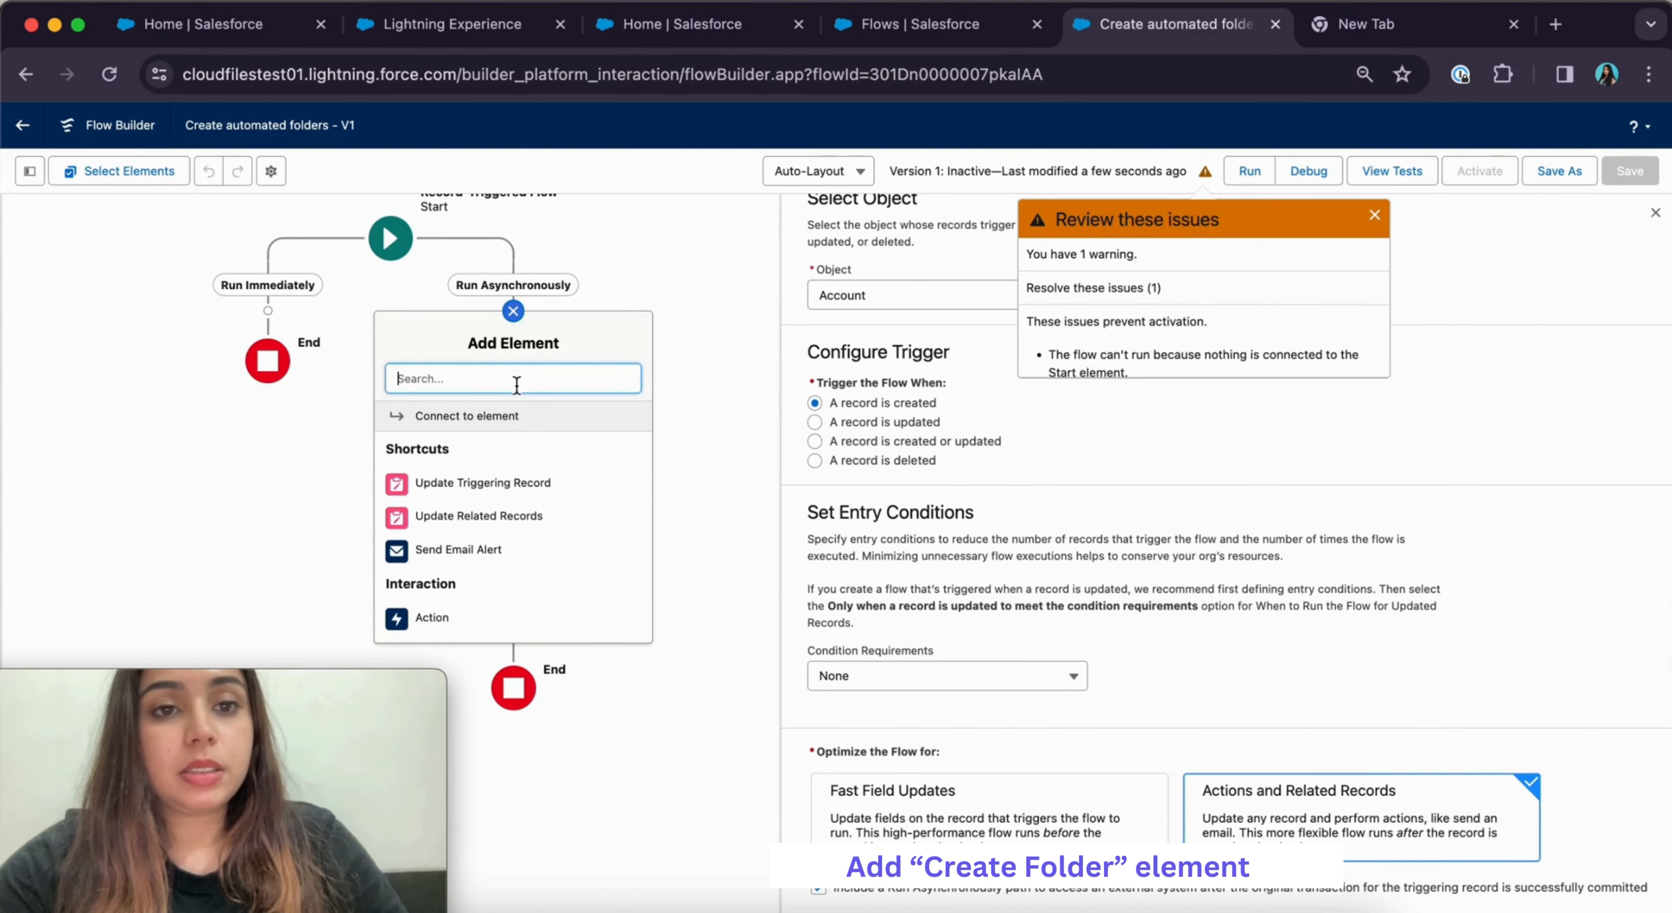
Add a CloudFiles: Create Folder action labelled 'create account folder' with the Drive Id input included
type("cloud")
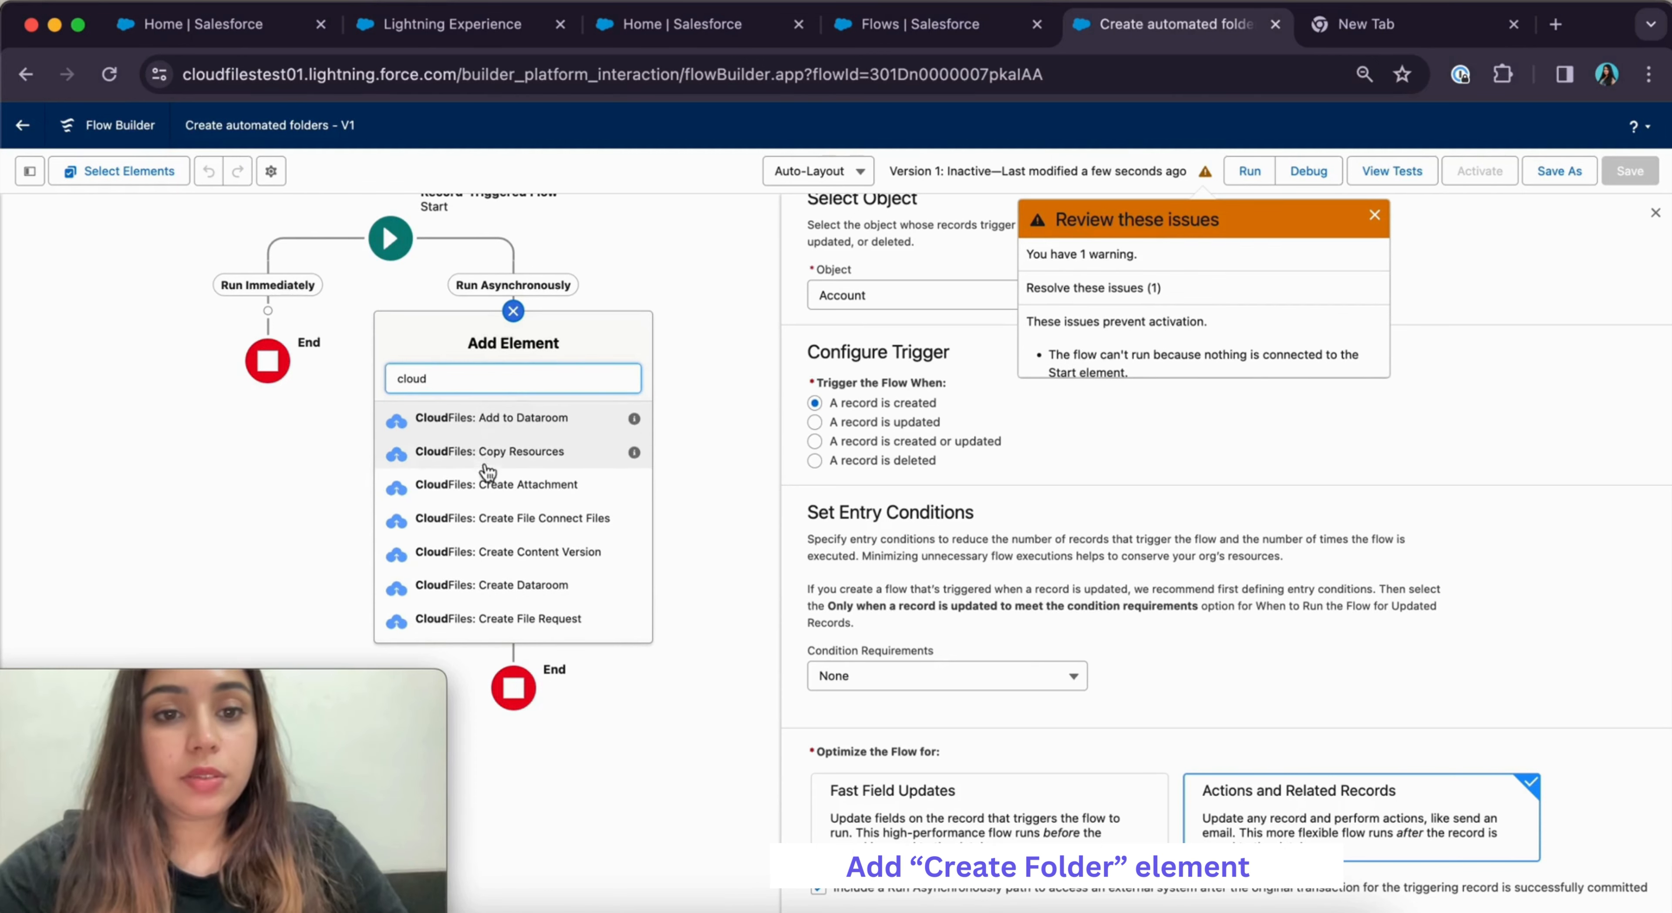
scroll(490, 481, "down", 3)
left_click(524, 530)
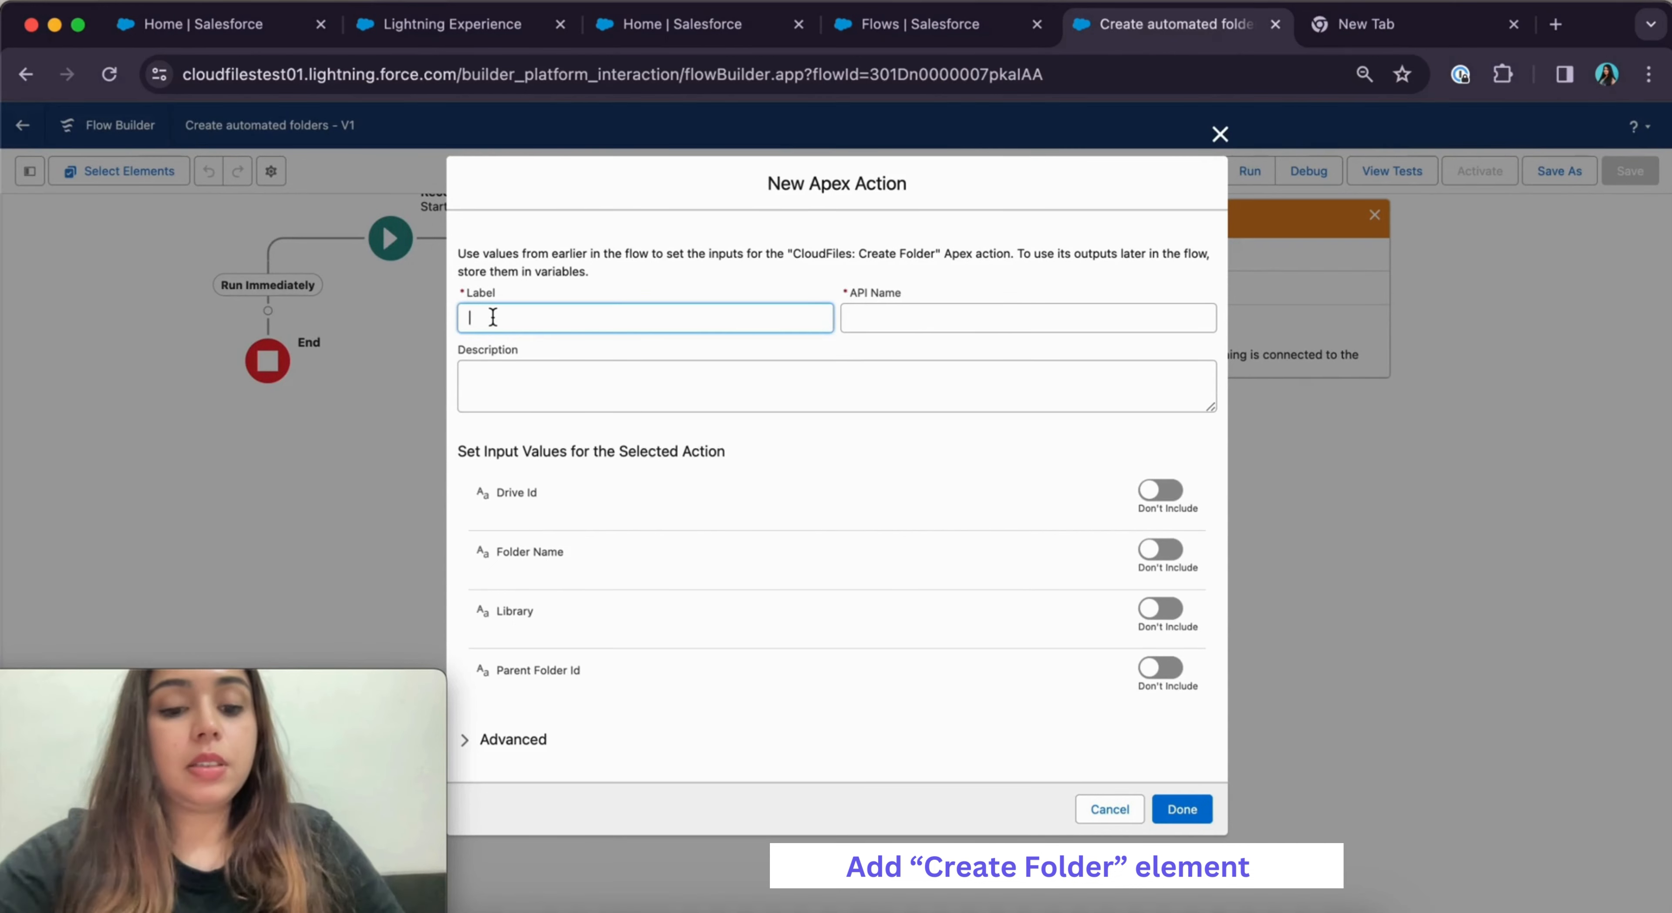
type("create fold")
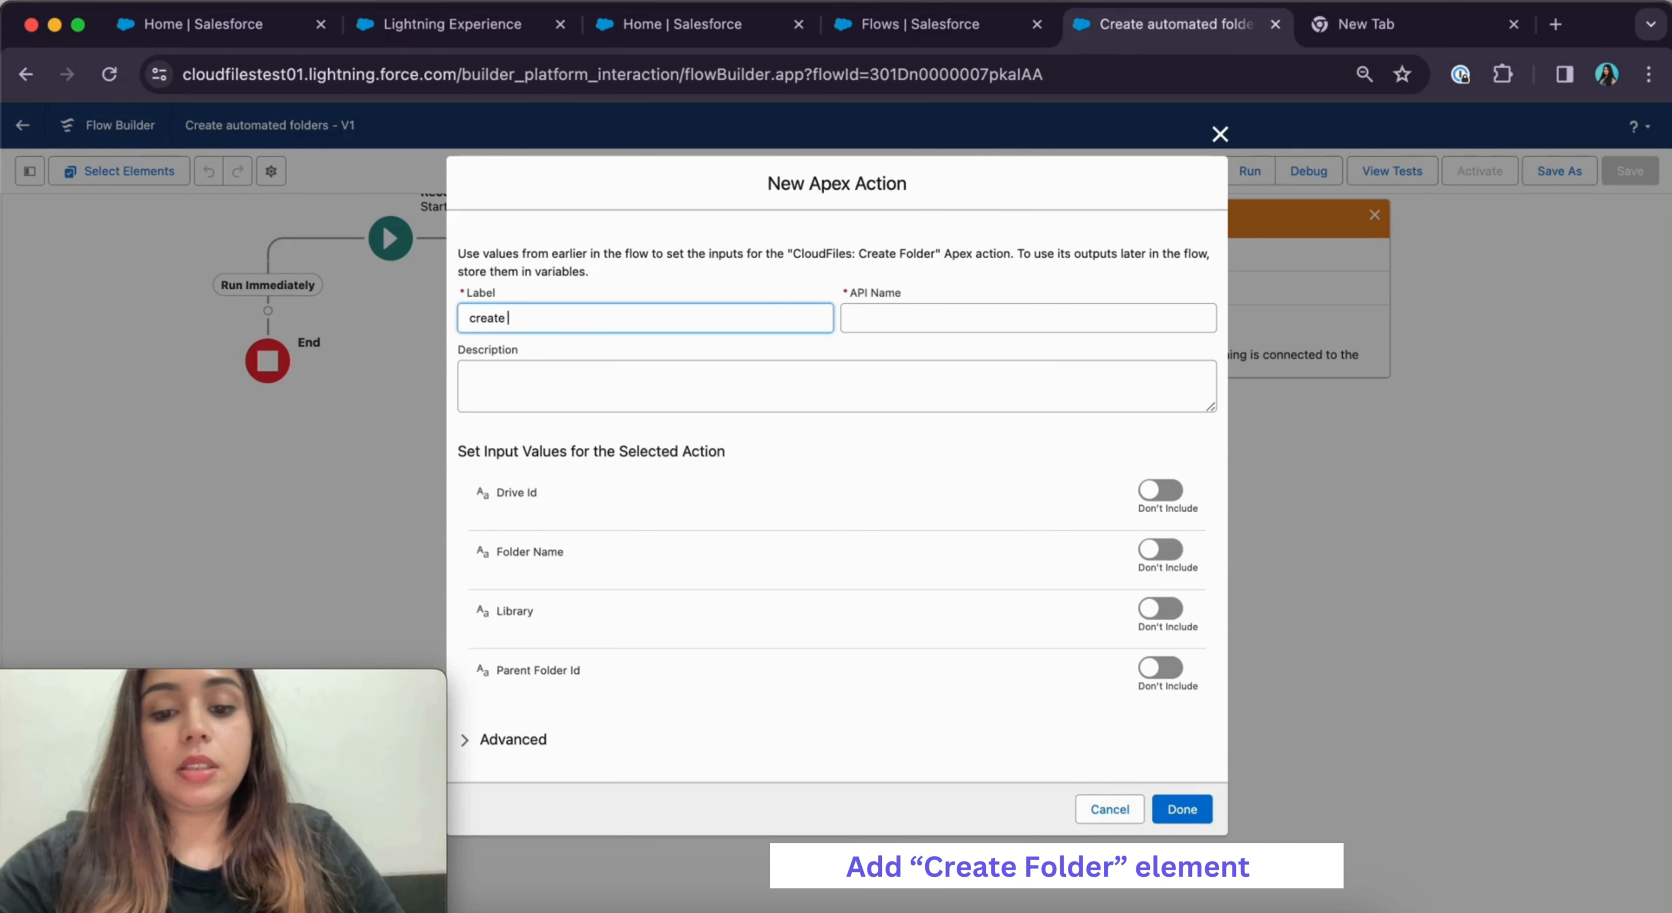
type("account folder")
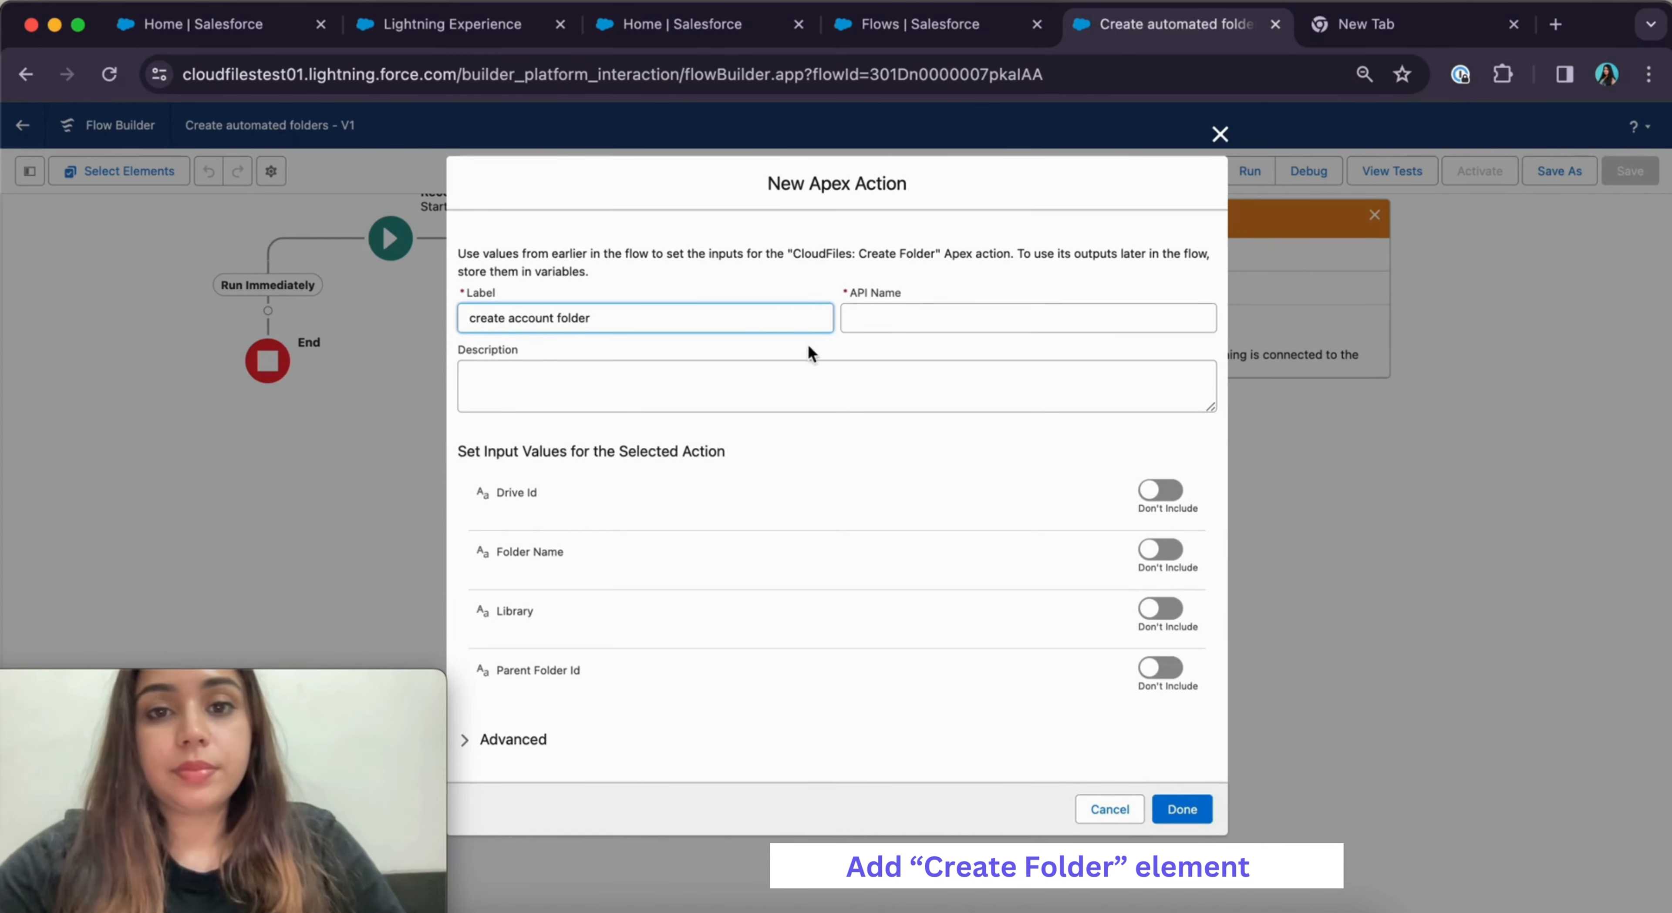
left_click(830, 351)
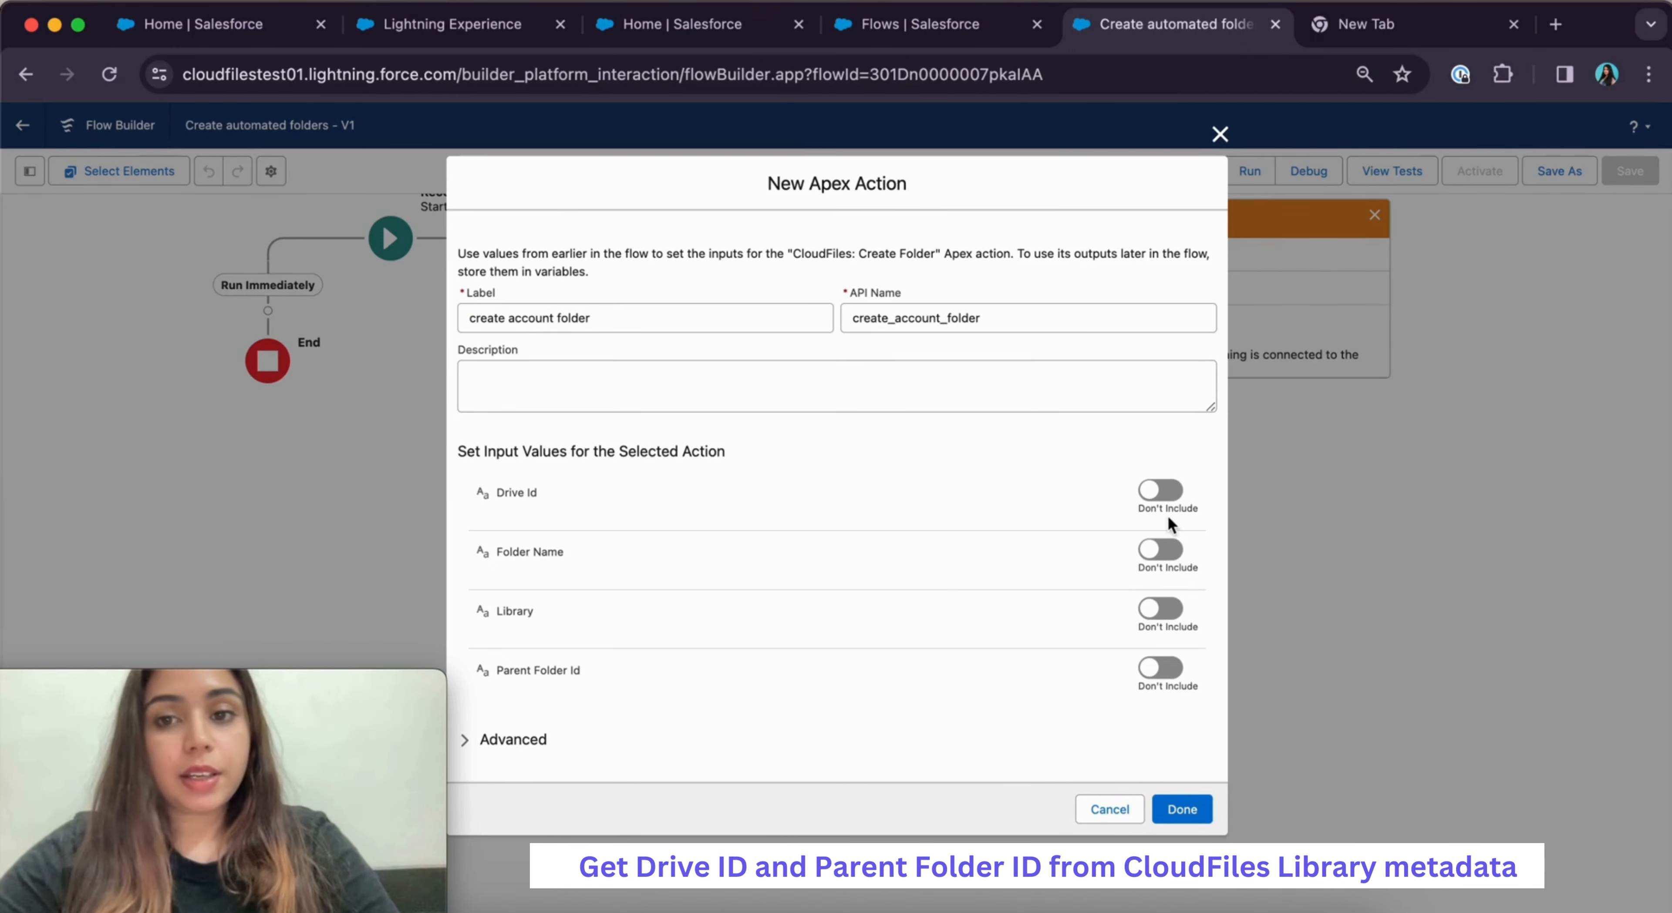
left_click(1160, 491)
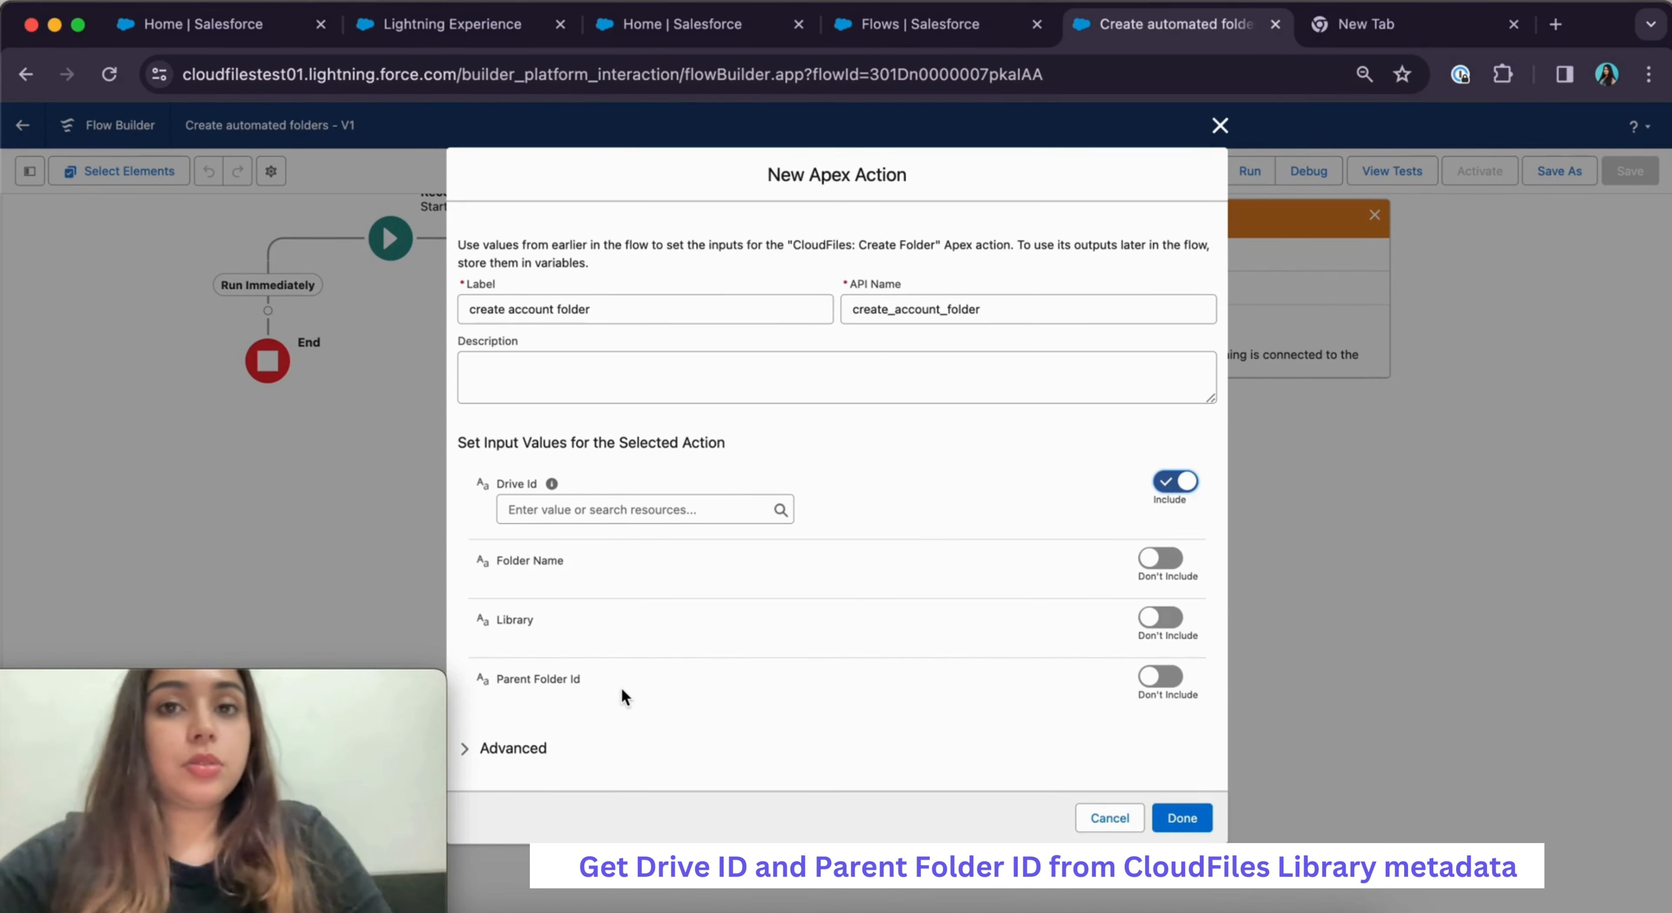
left_click(652, 39)
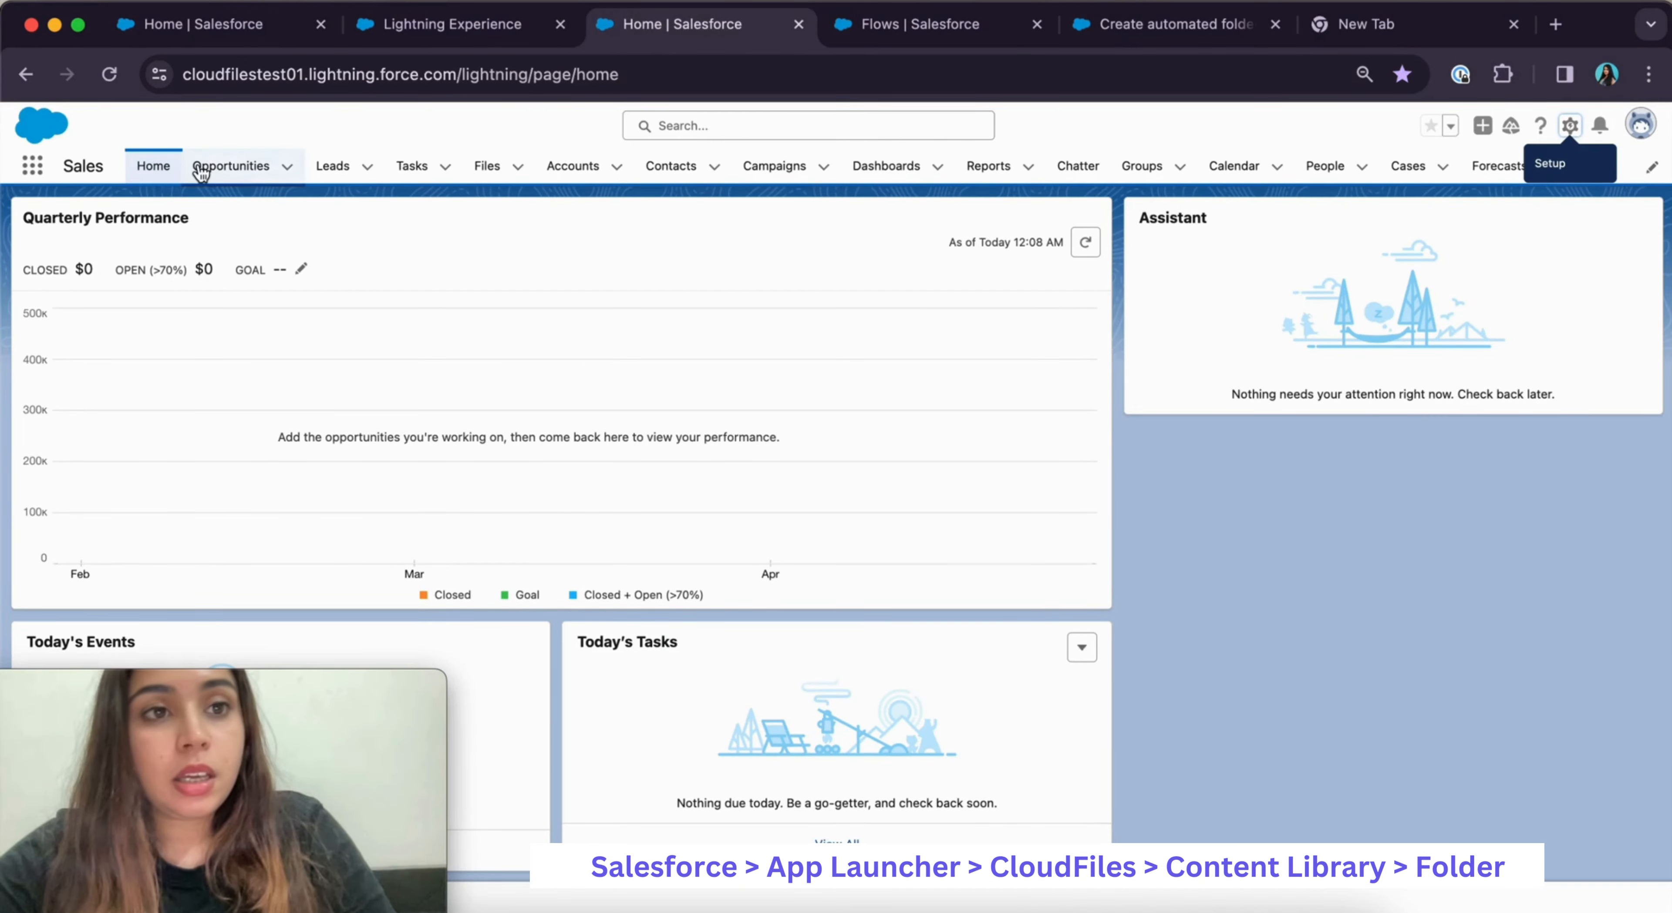
Open the CloudFiles app's Content Library
left_click(33, 167)
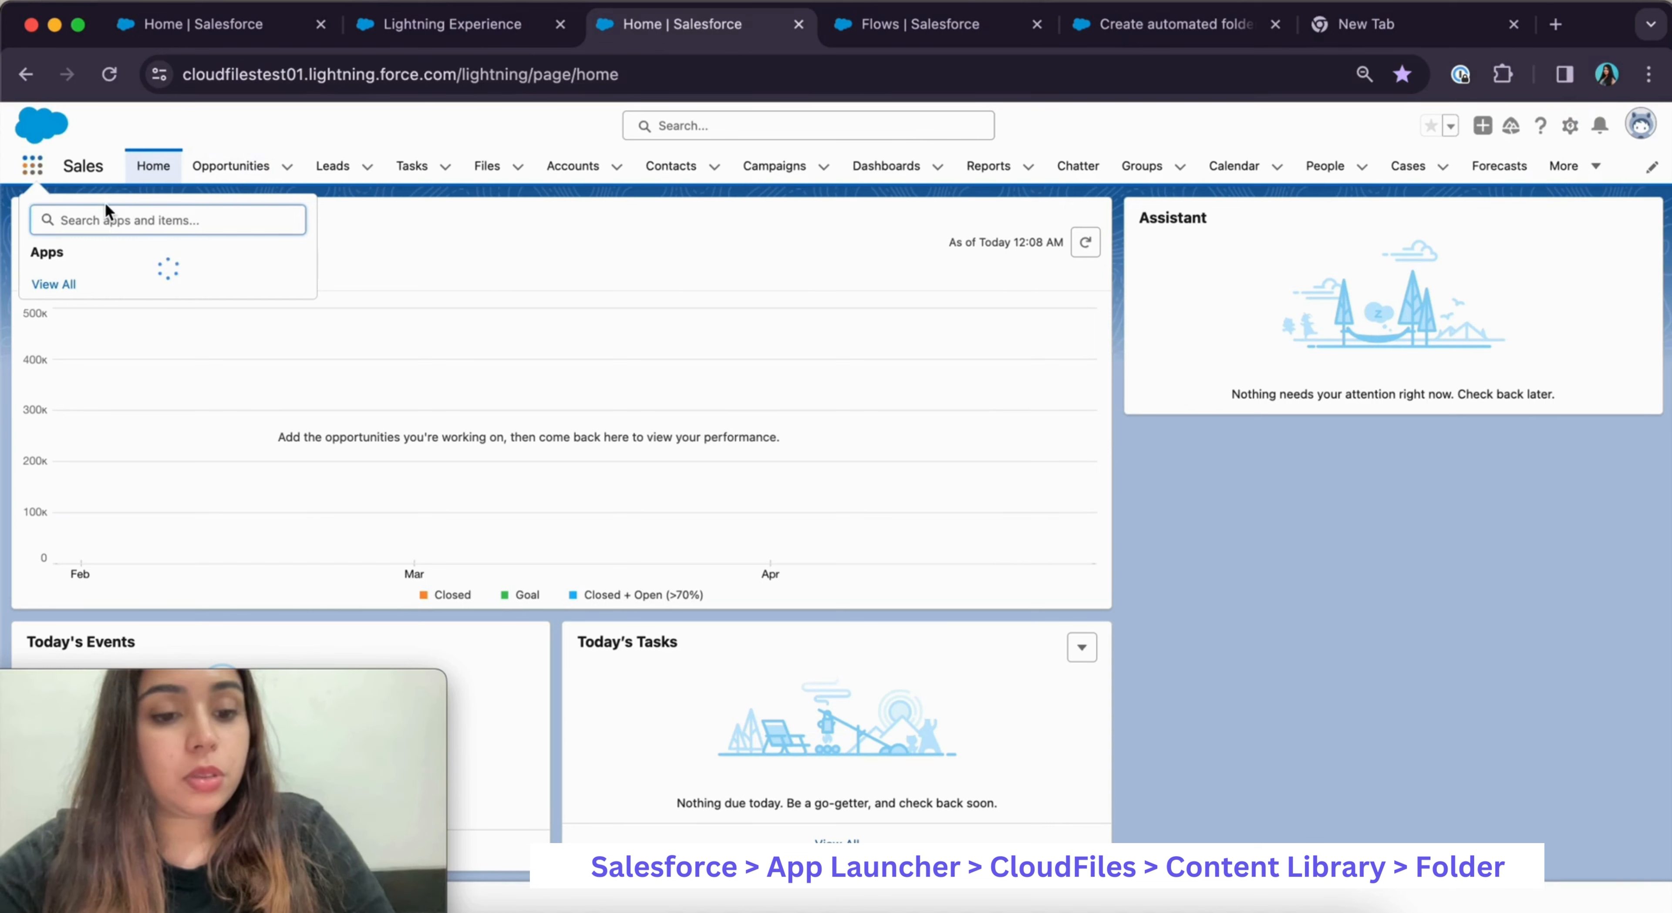
type("cloudfiles")
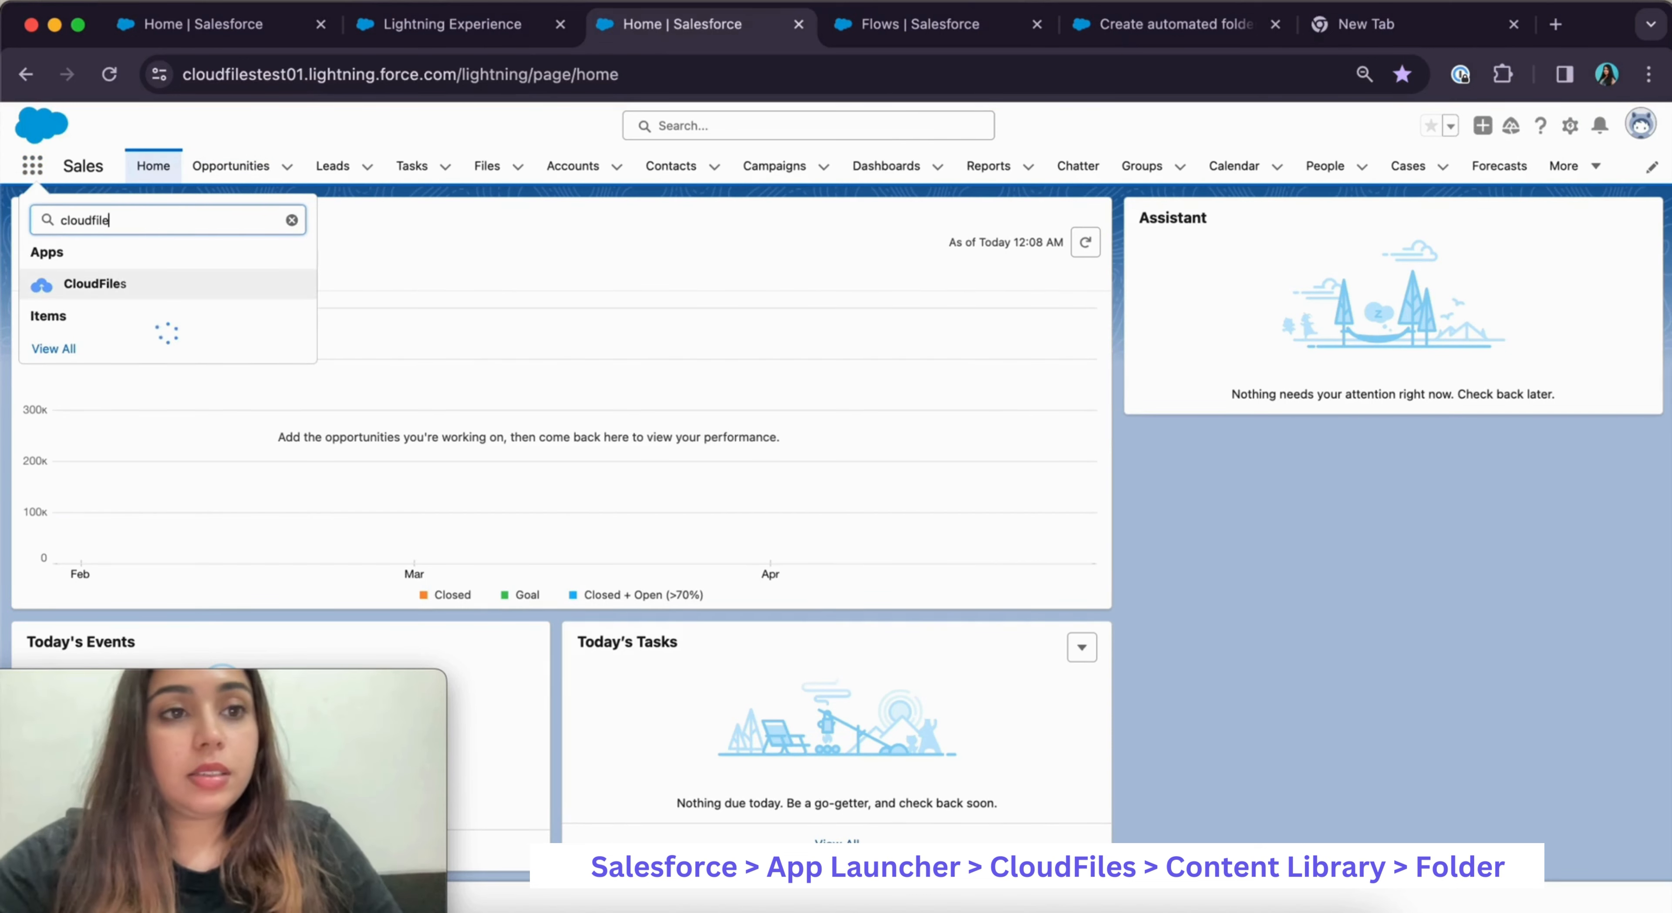
left_click(112, 286)
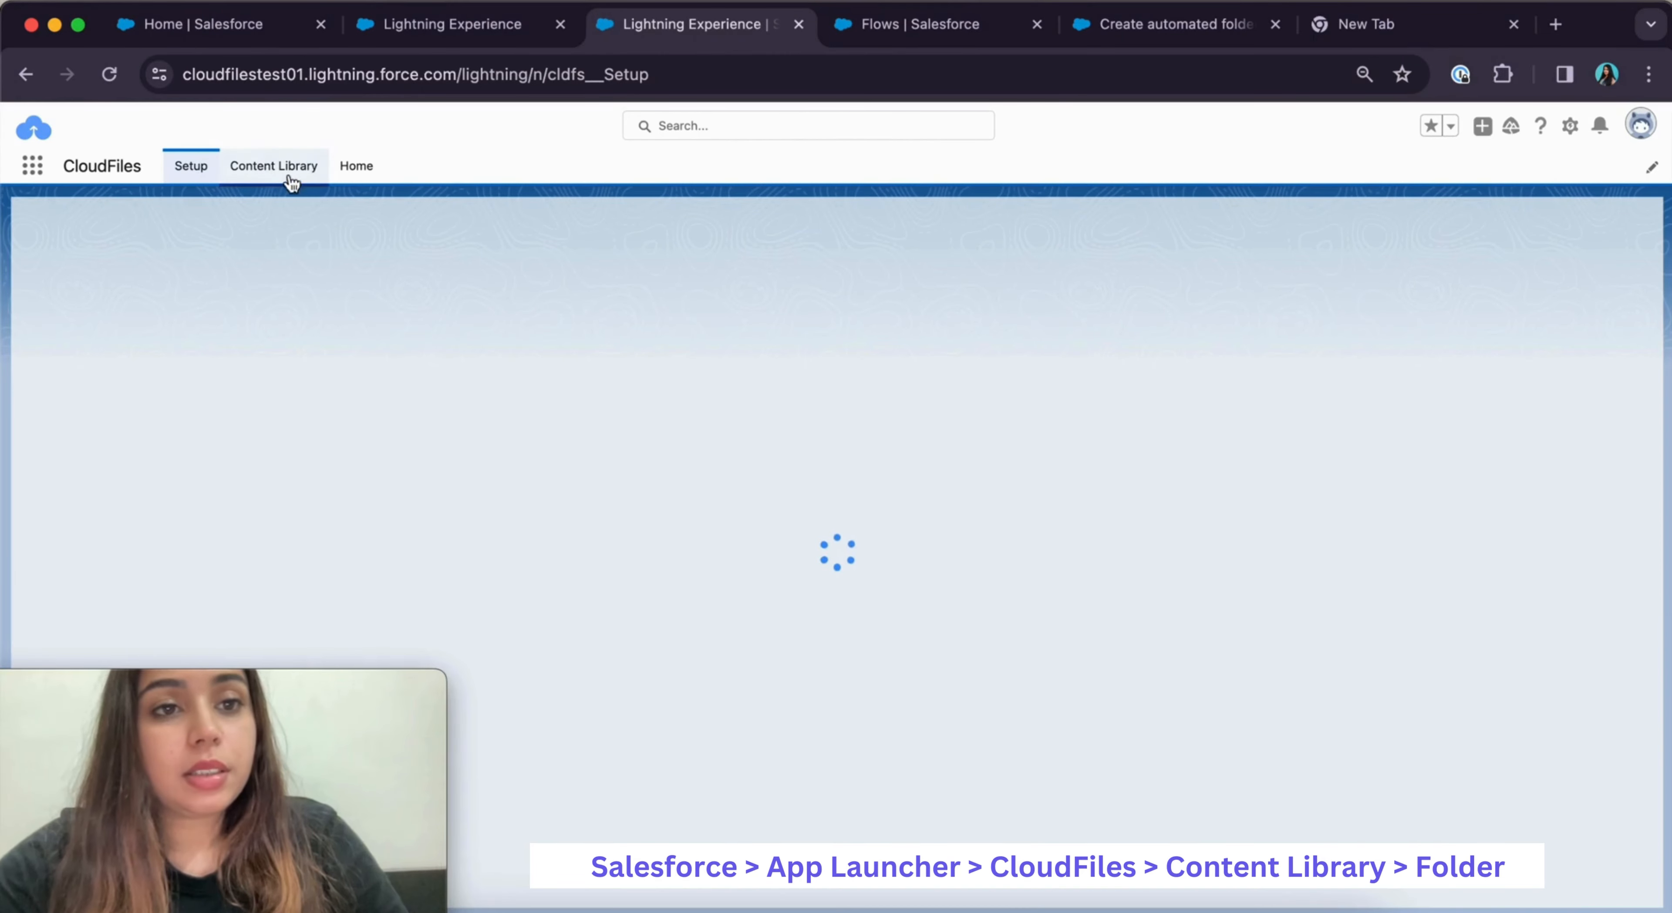
left_click(261, 170)
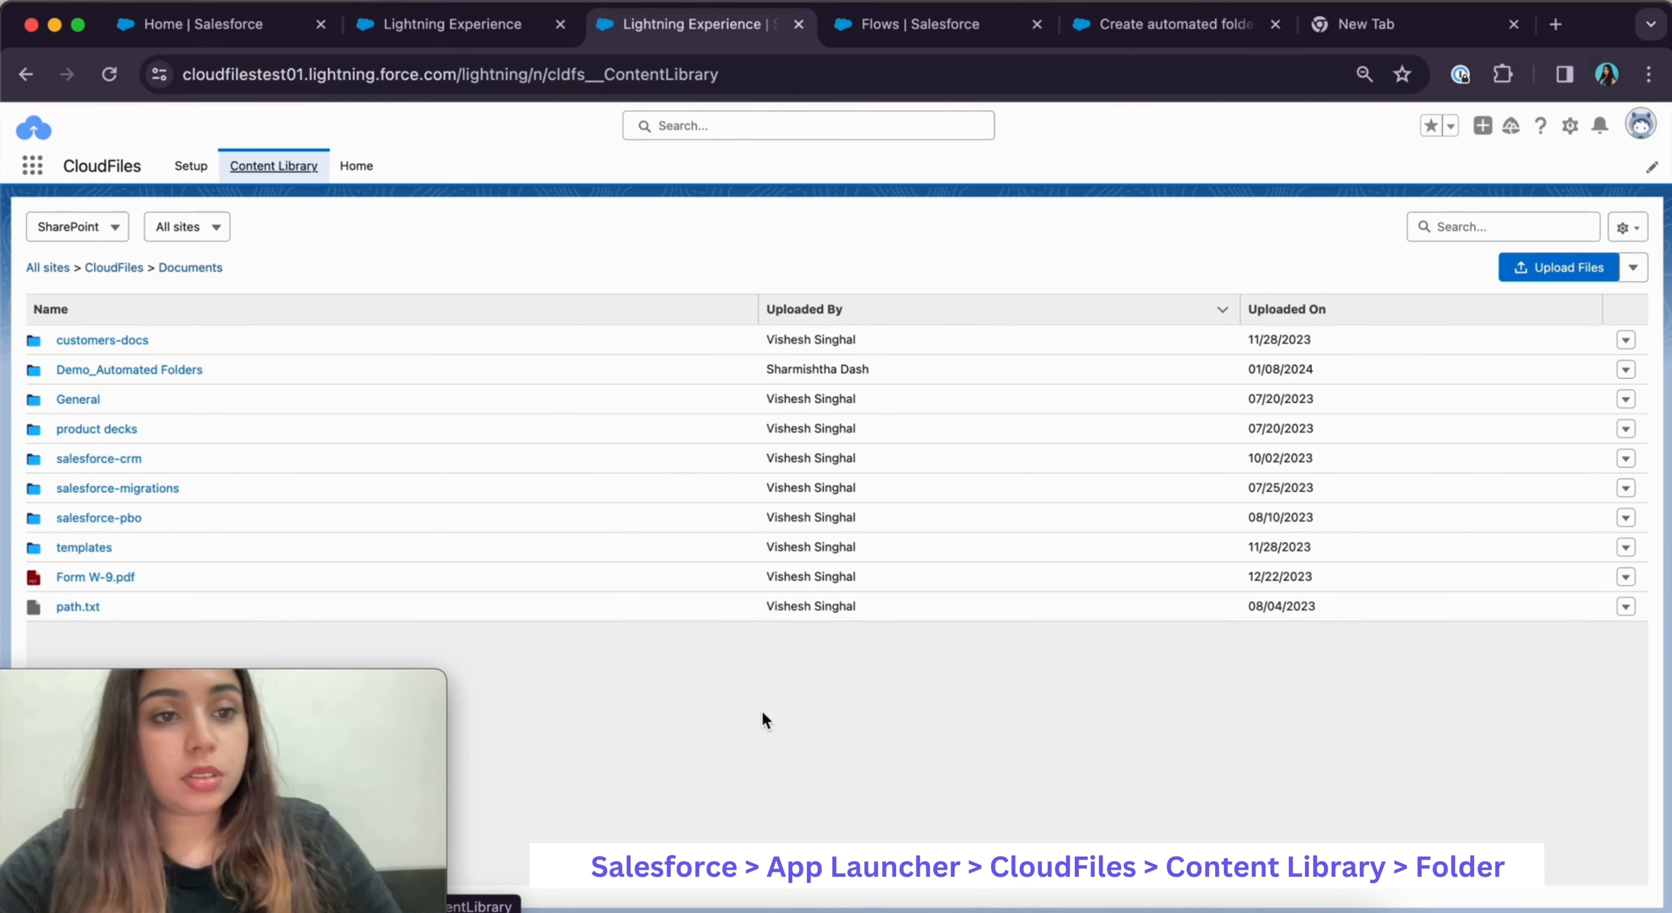
left_click(1640, 278)
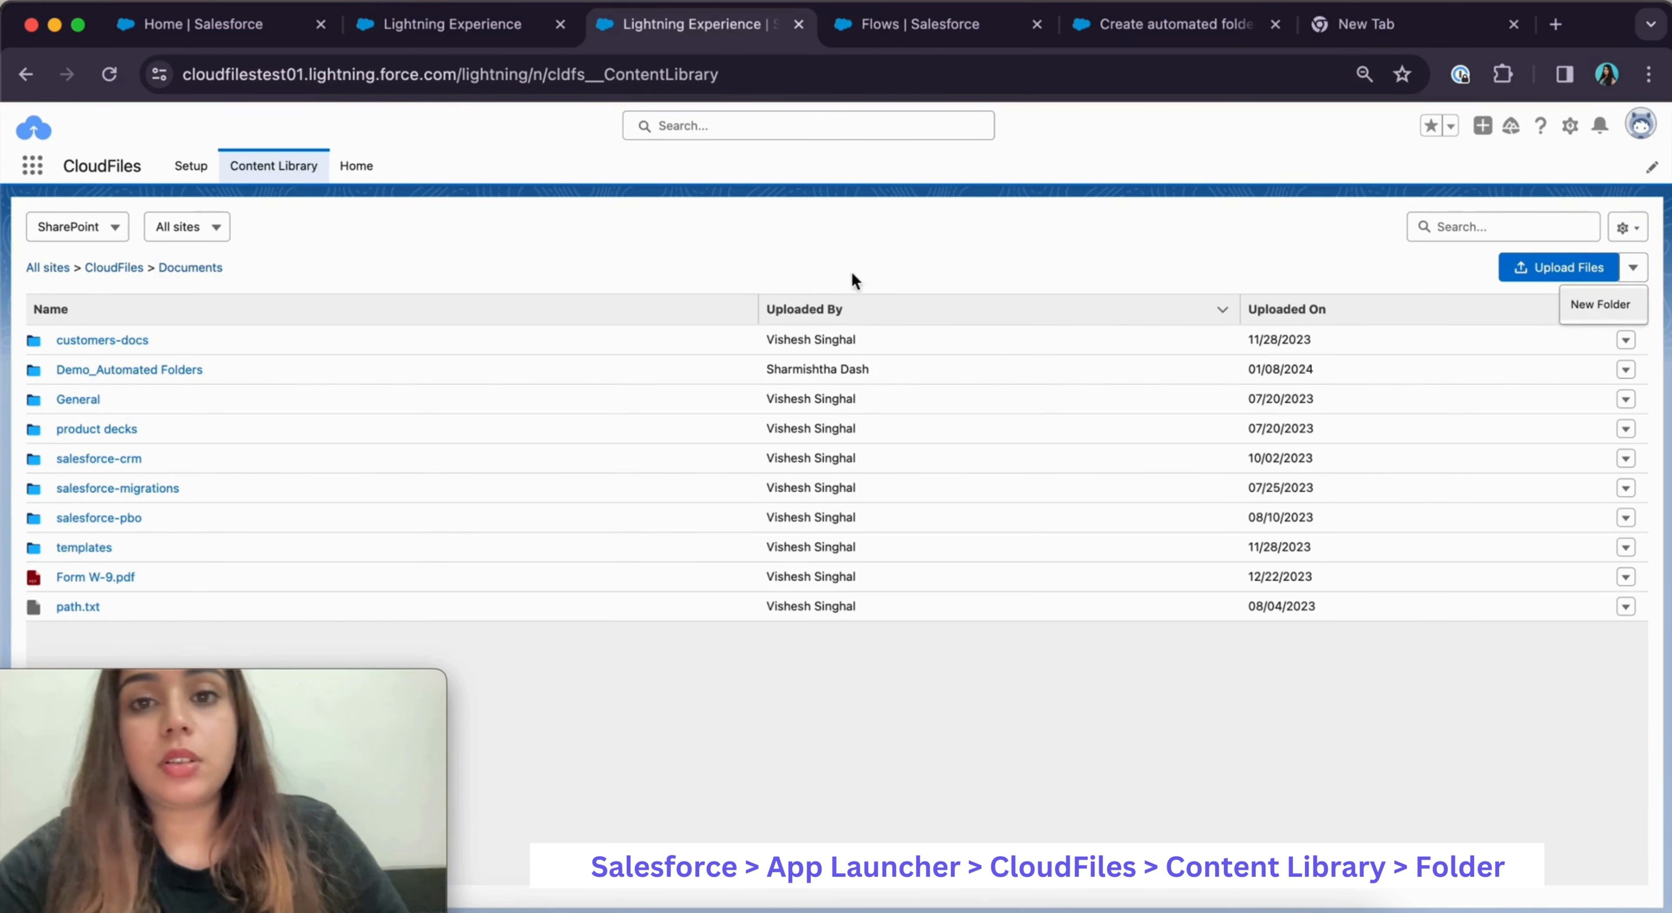
left_click(826, 263)
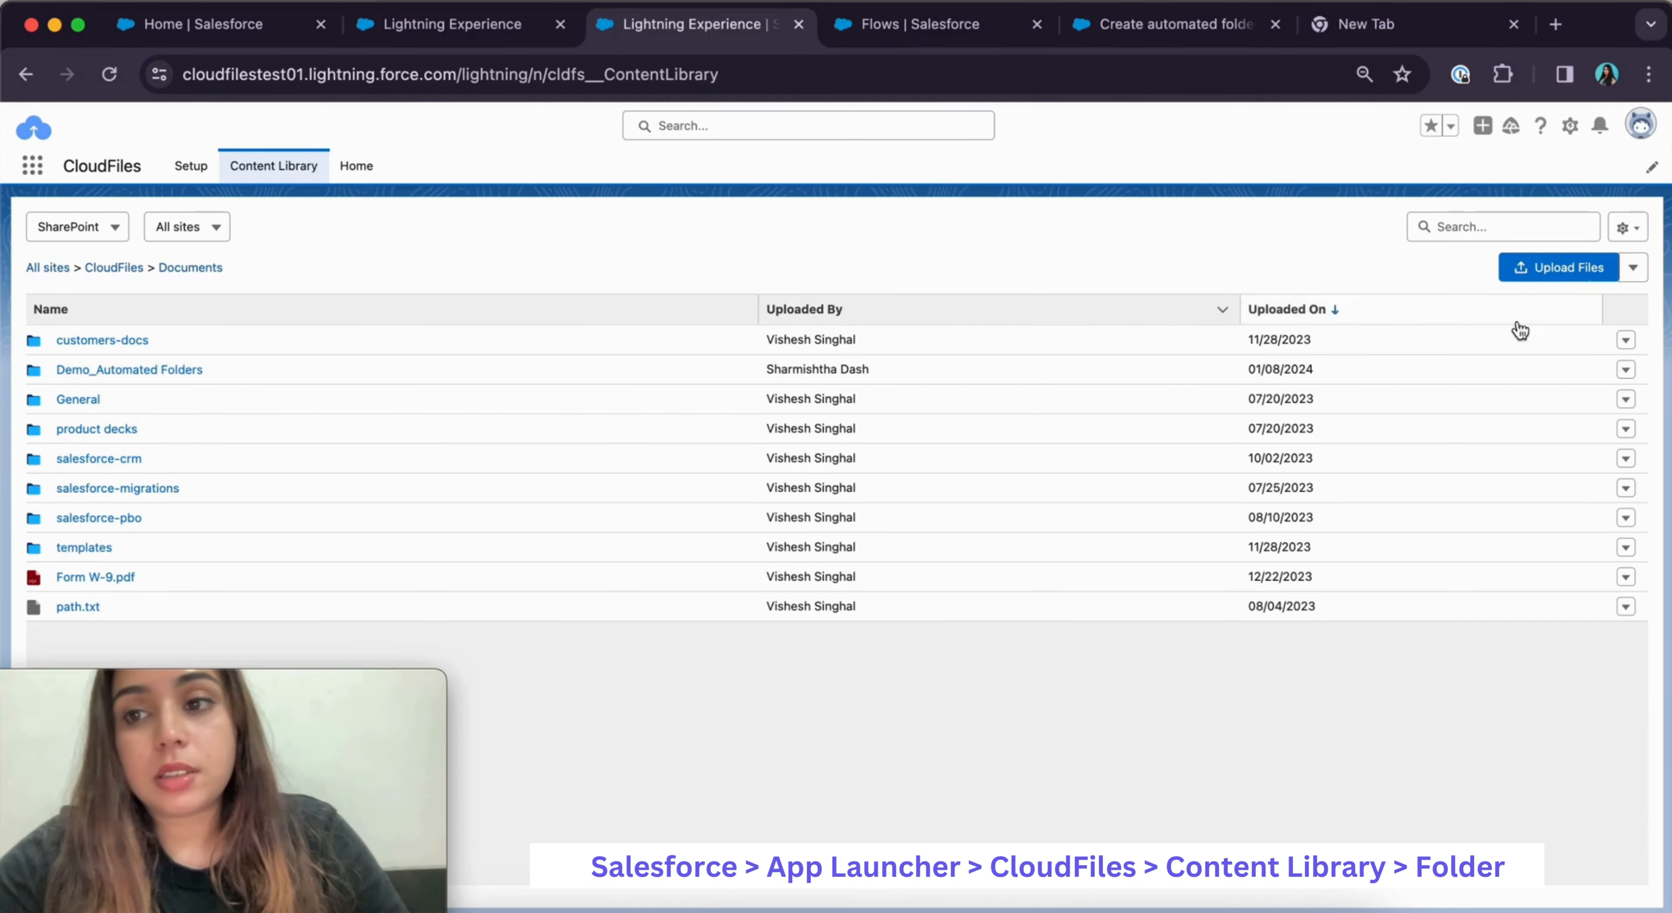
Copy the DriveId from the Demo_Automated Folders folder's metadata and return to the flow
left_click(1625, 371)
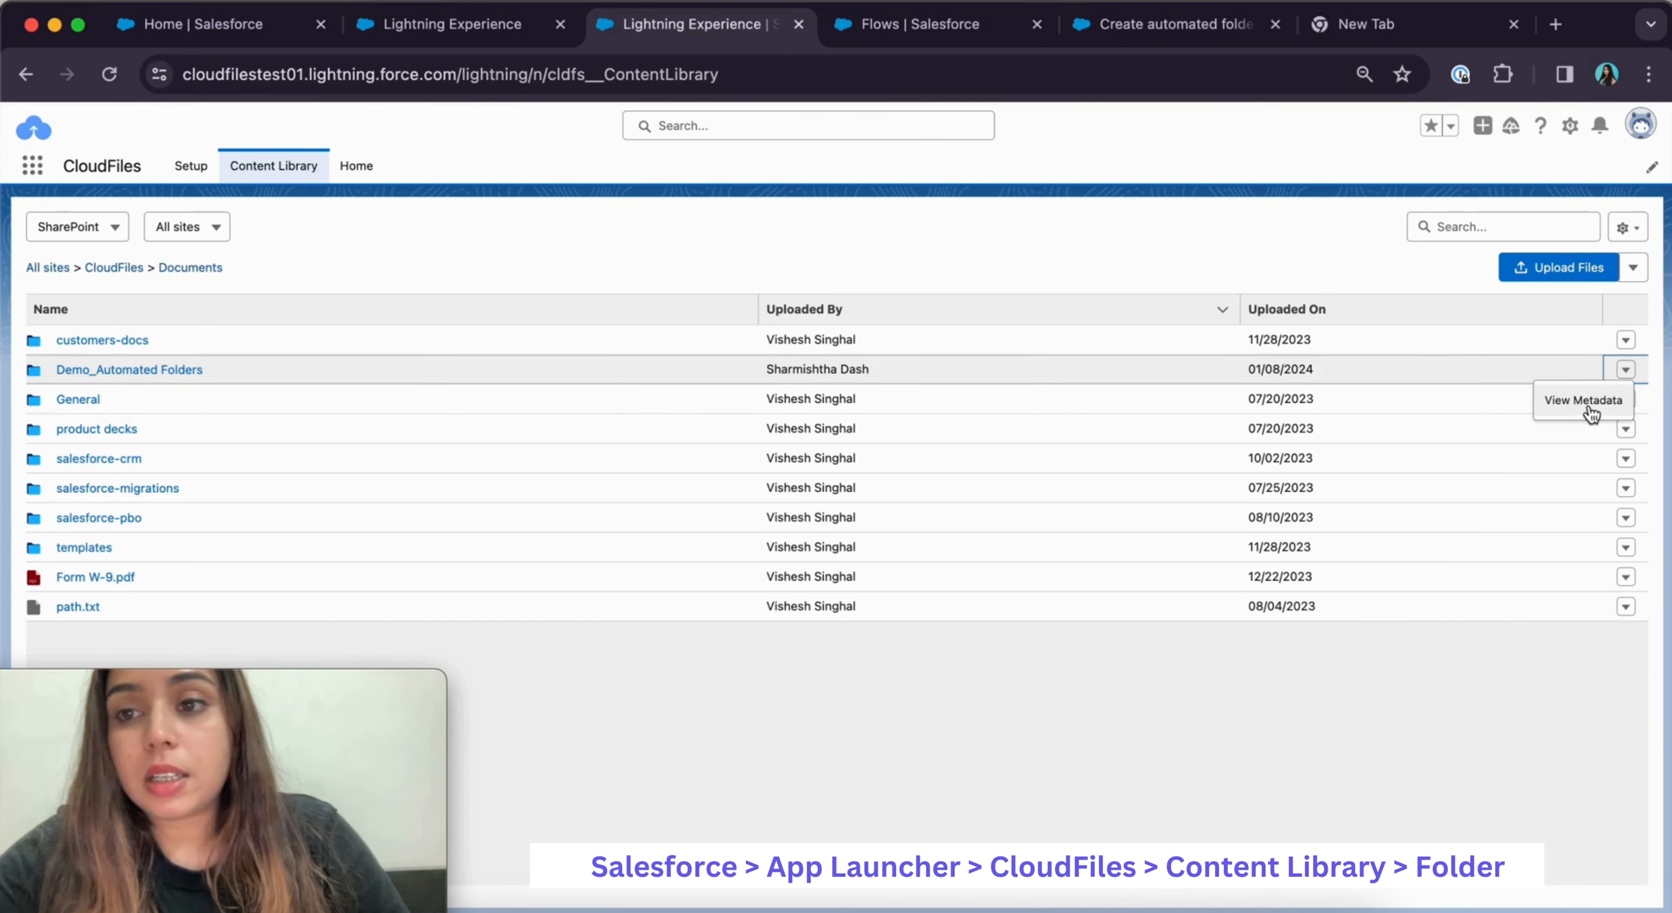
left_click(1574, 415)
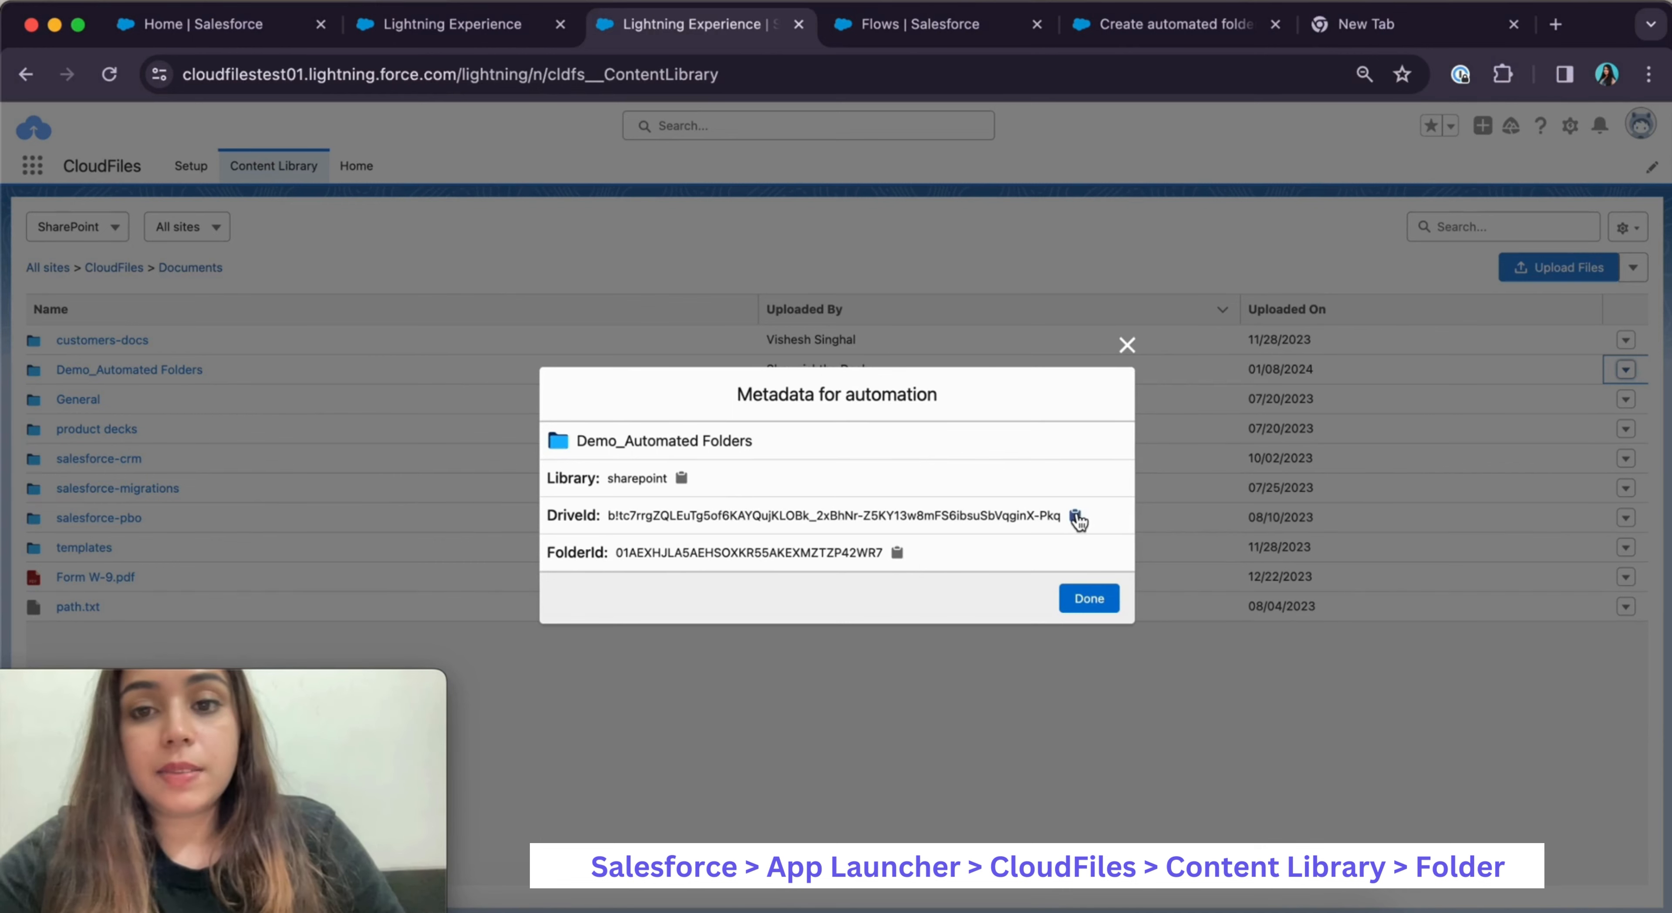
left_click(1075, 516)
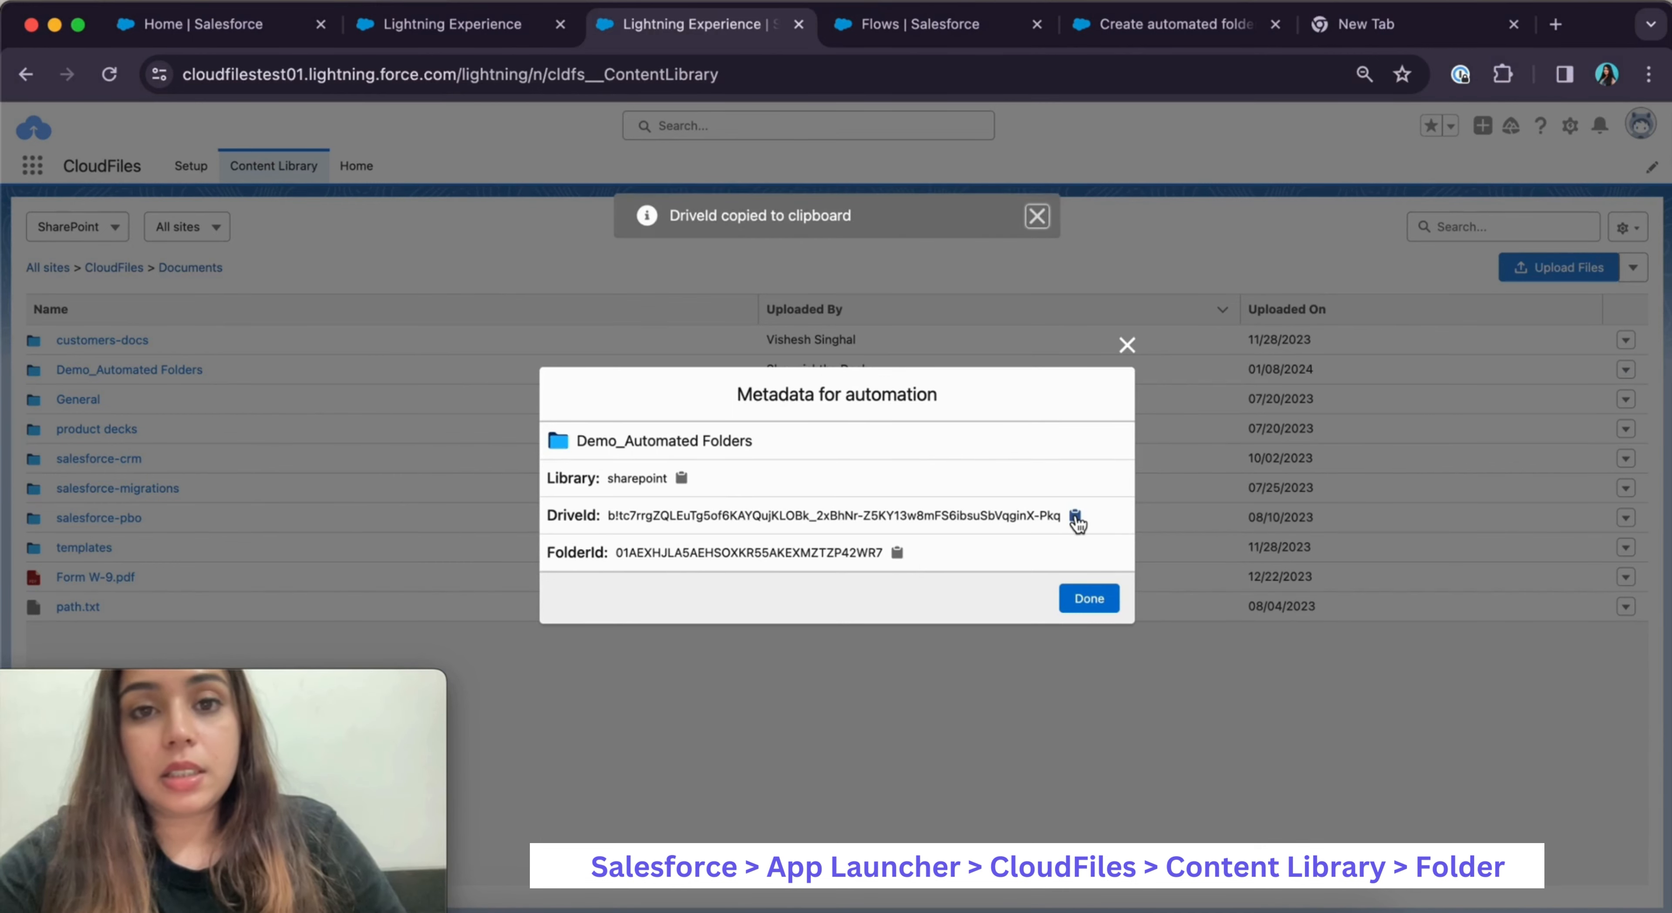
left_click(1162, 24)
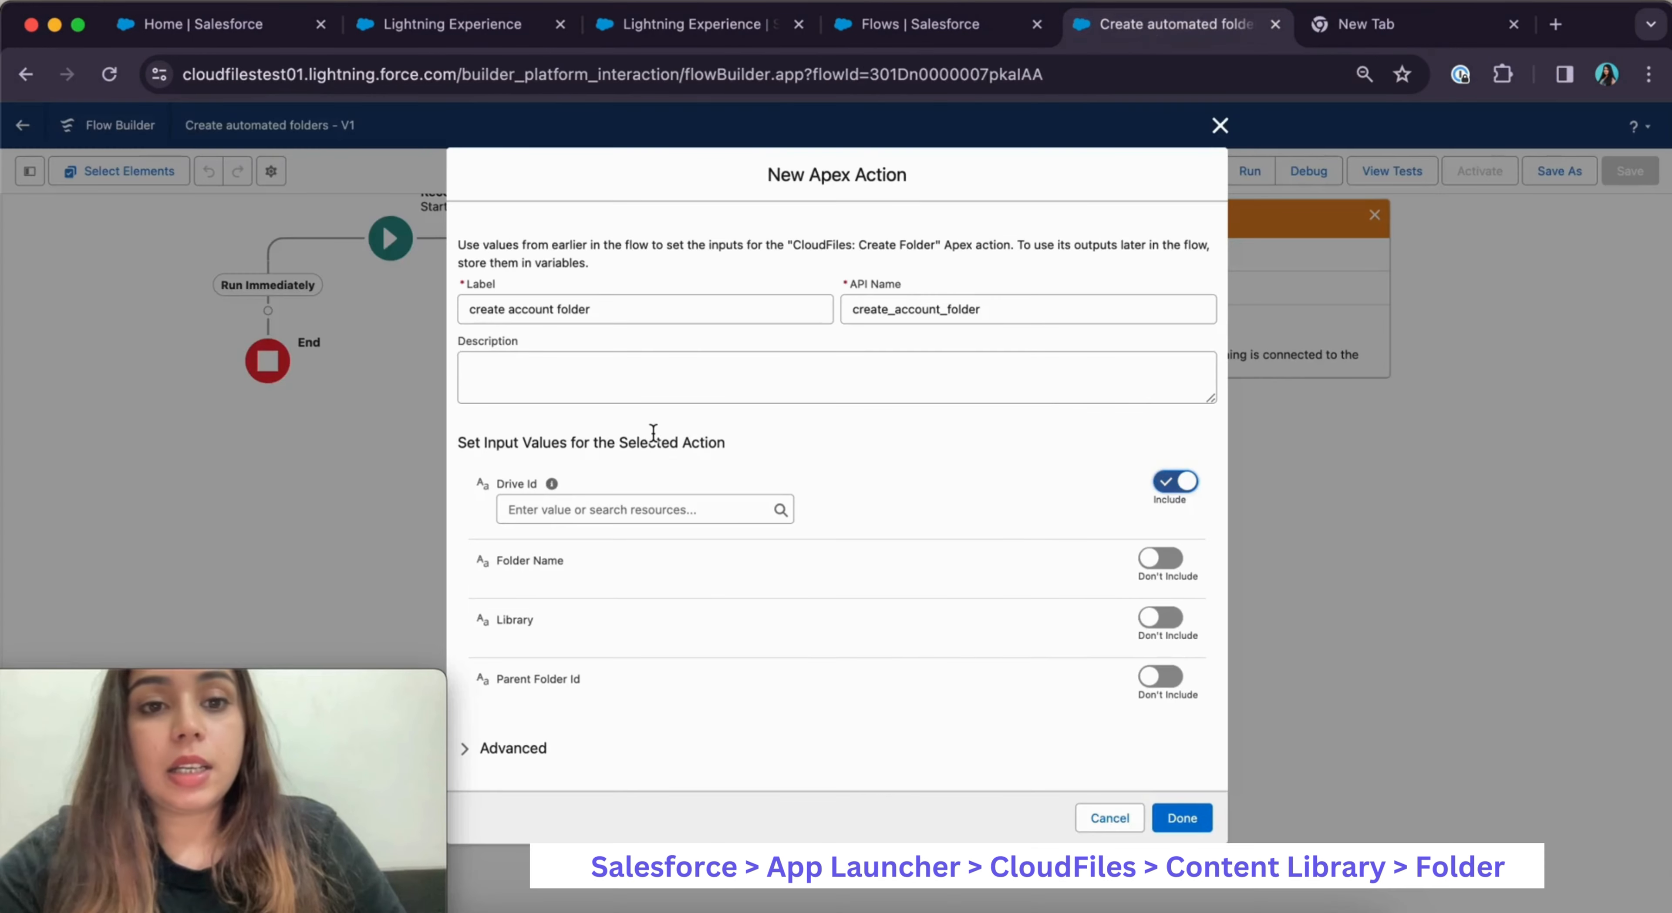
Paste the copied DriveId into the action's Drive Id field
left_click(538, 510)
key("super+v")
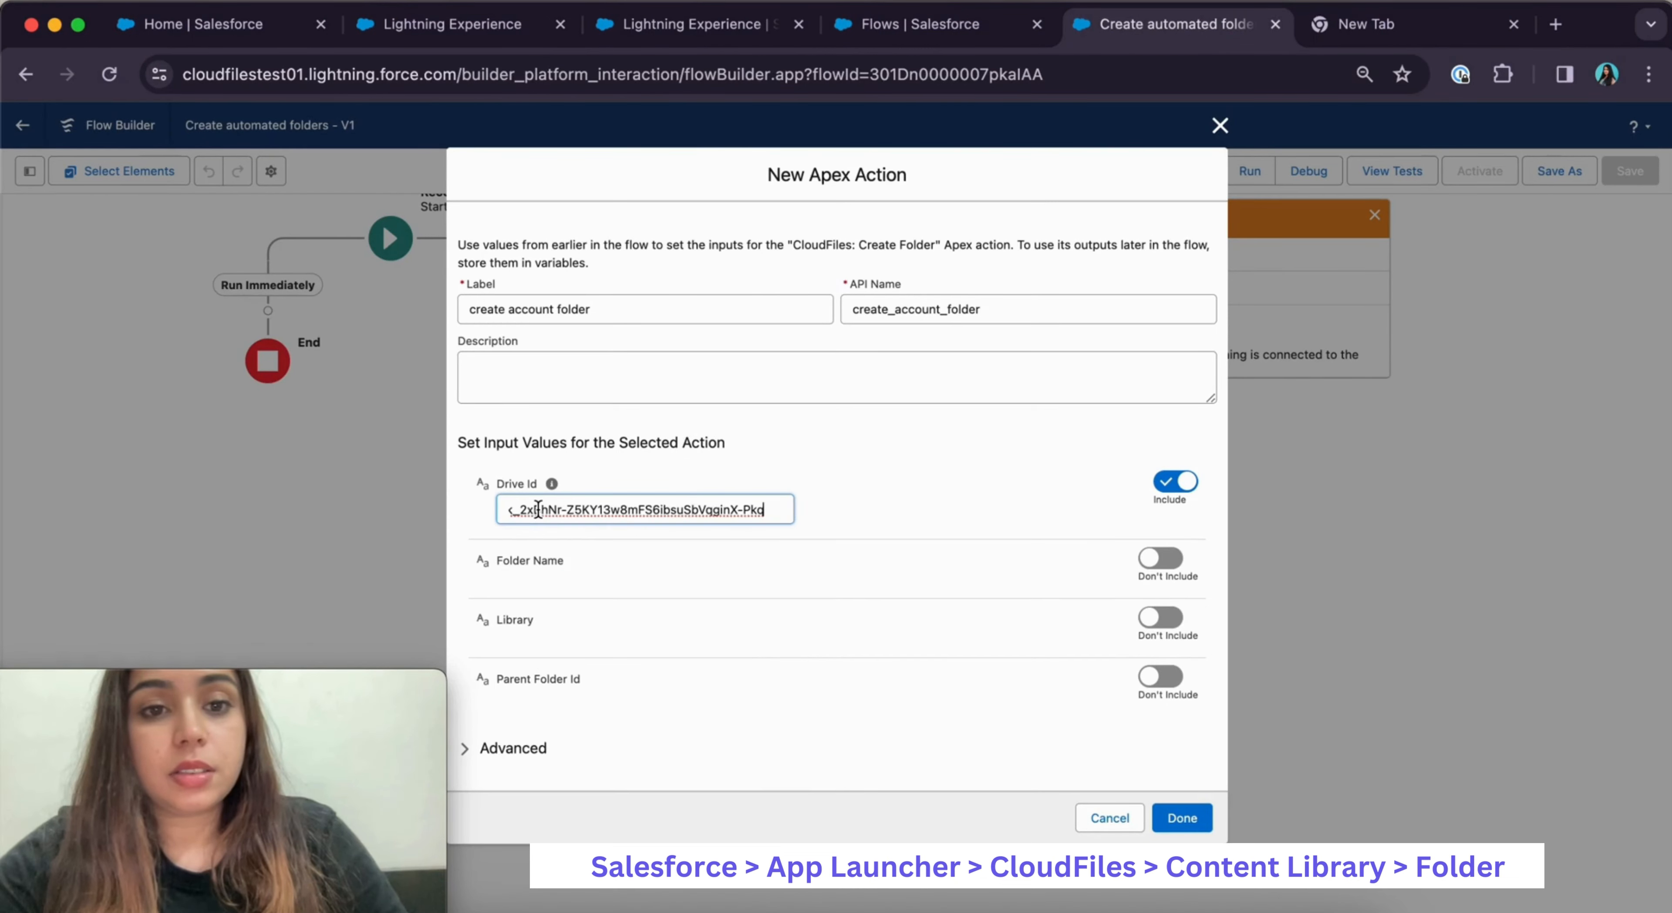
left_click(882, 500)
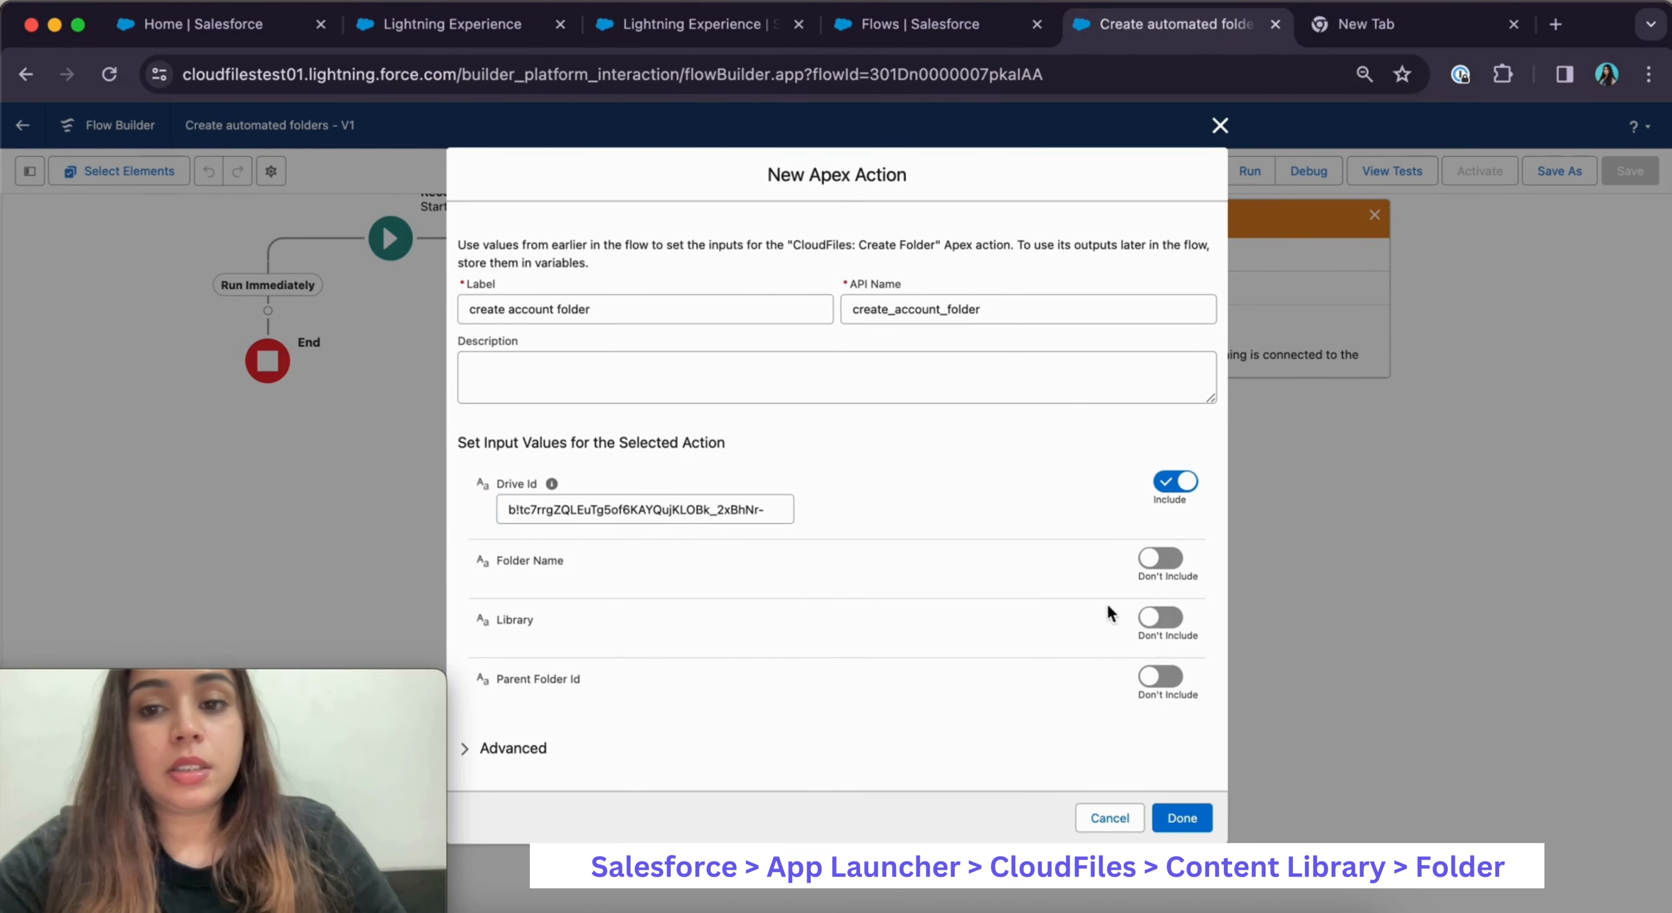
Include the Library input set to 'sharepoint' and include the Parent Folder Id input
left_click(1161, 617)
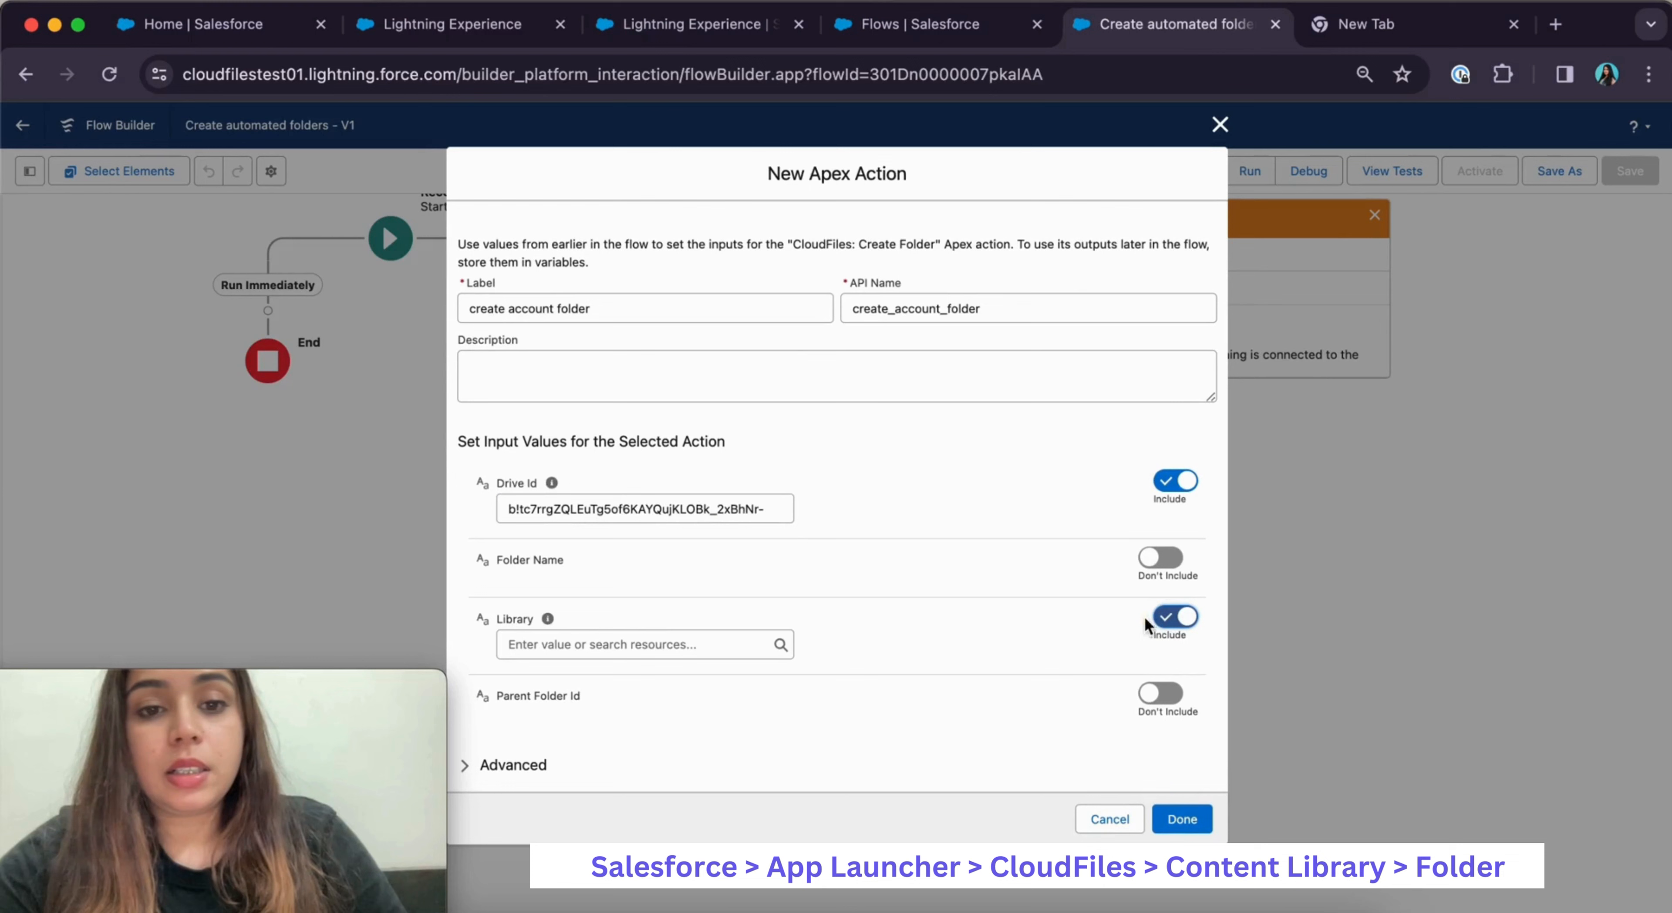
left_click(637, 640)
type("s")
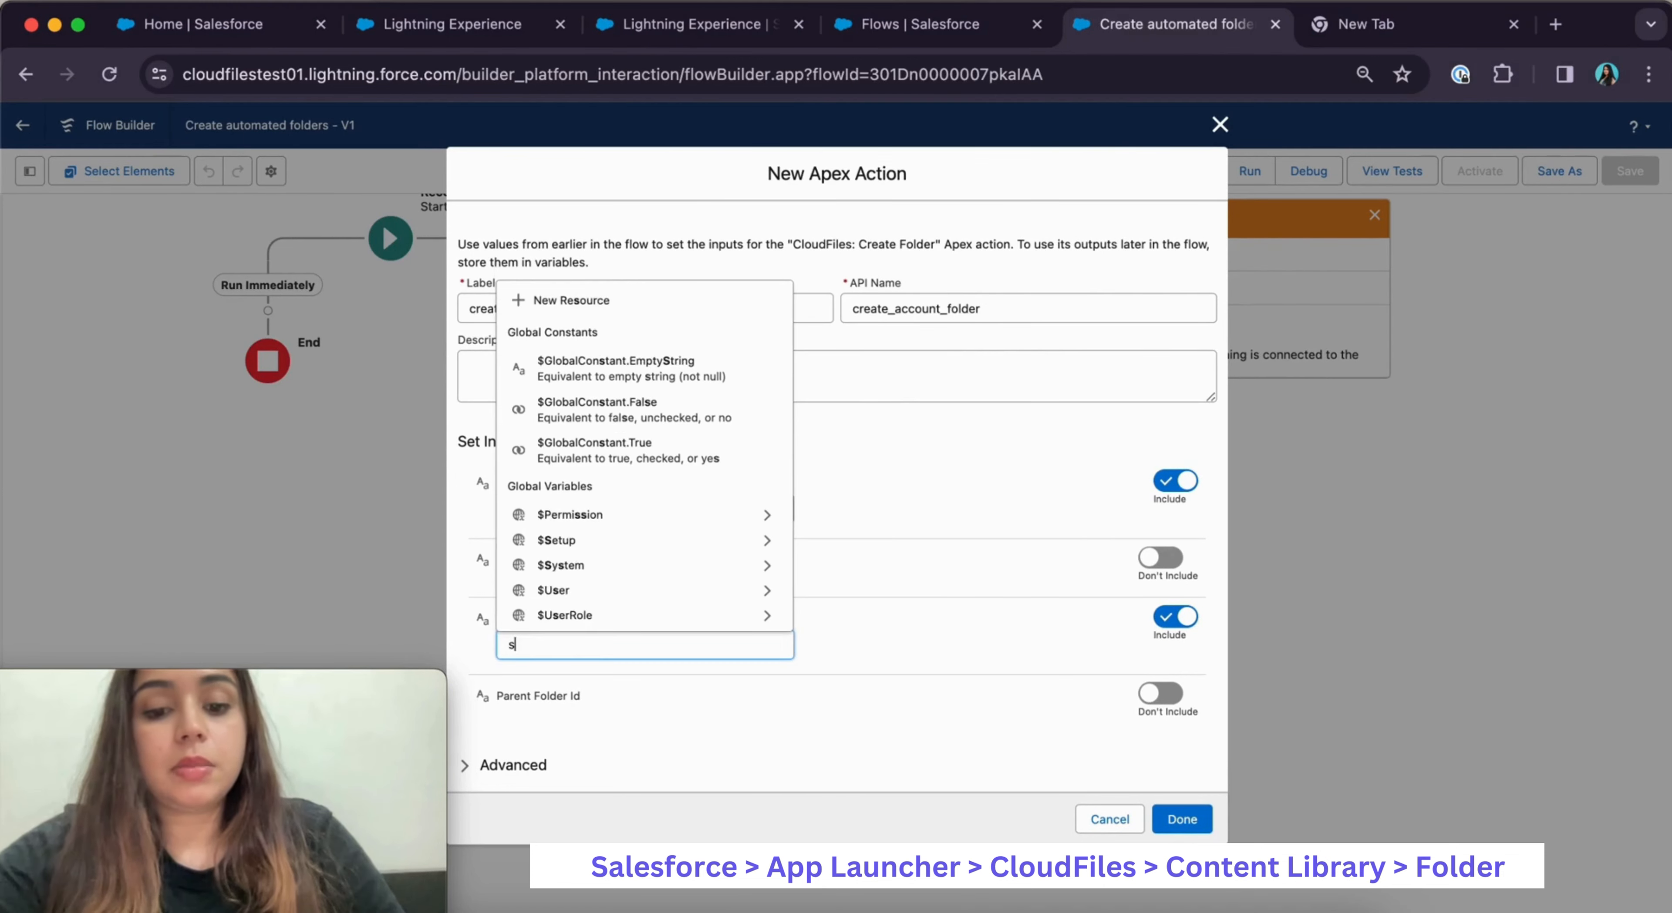
type("harep")
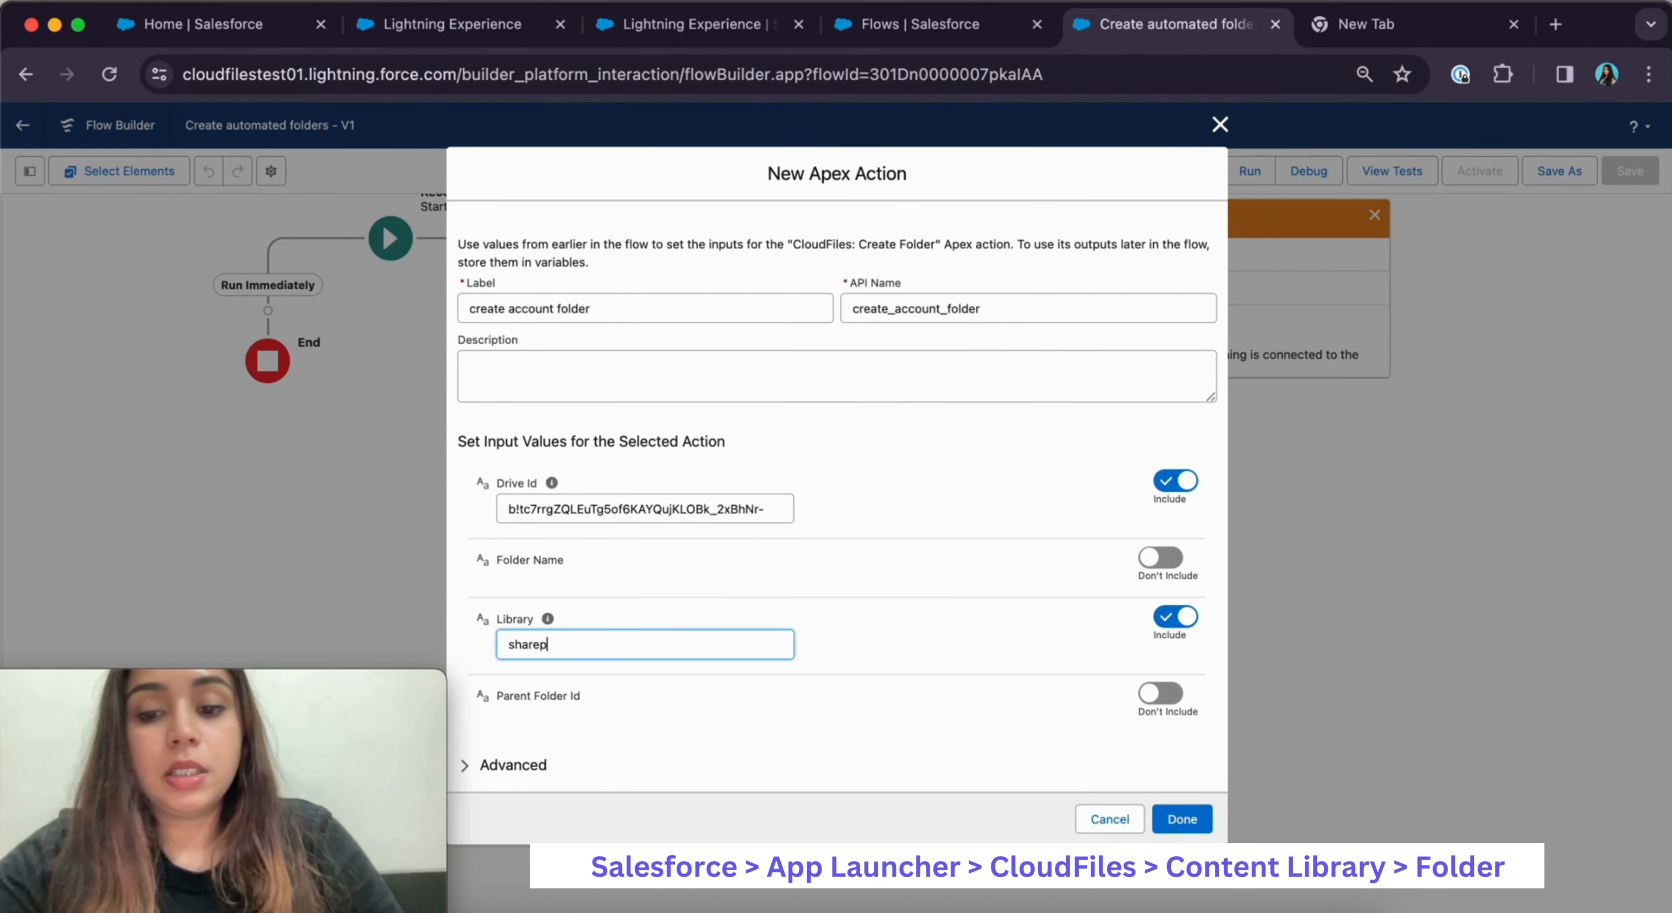
type("oint")
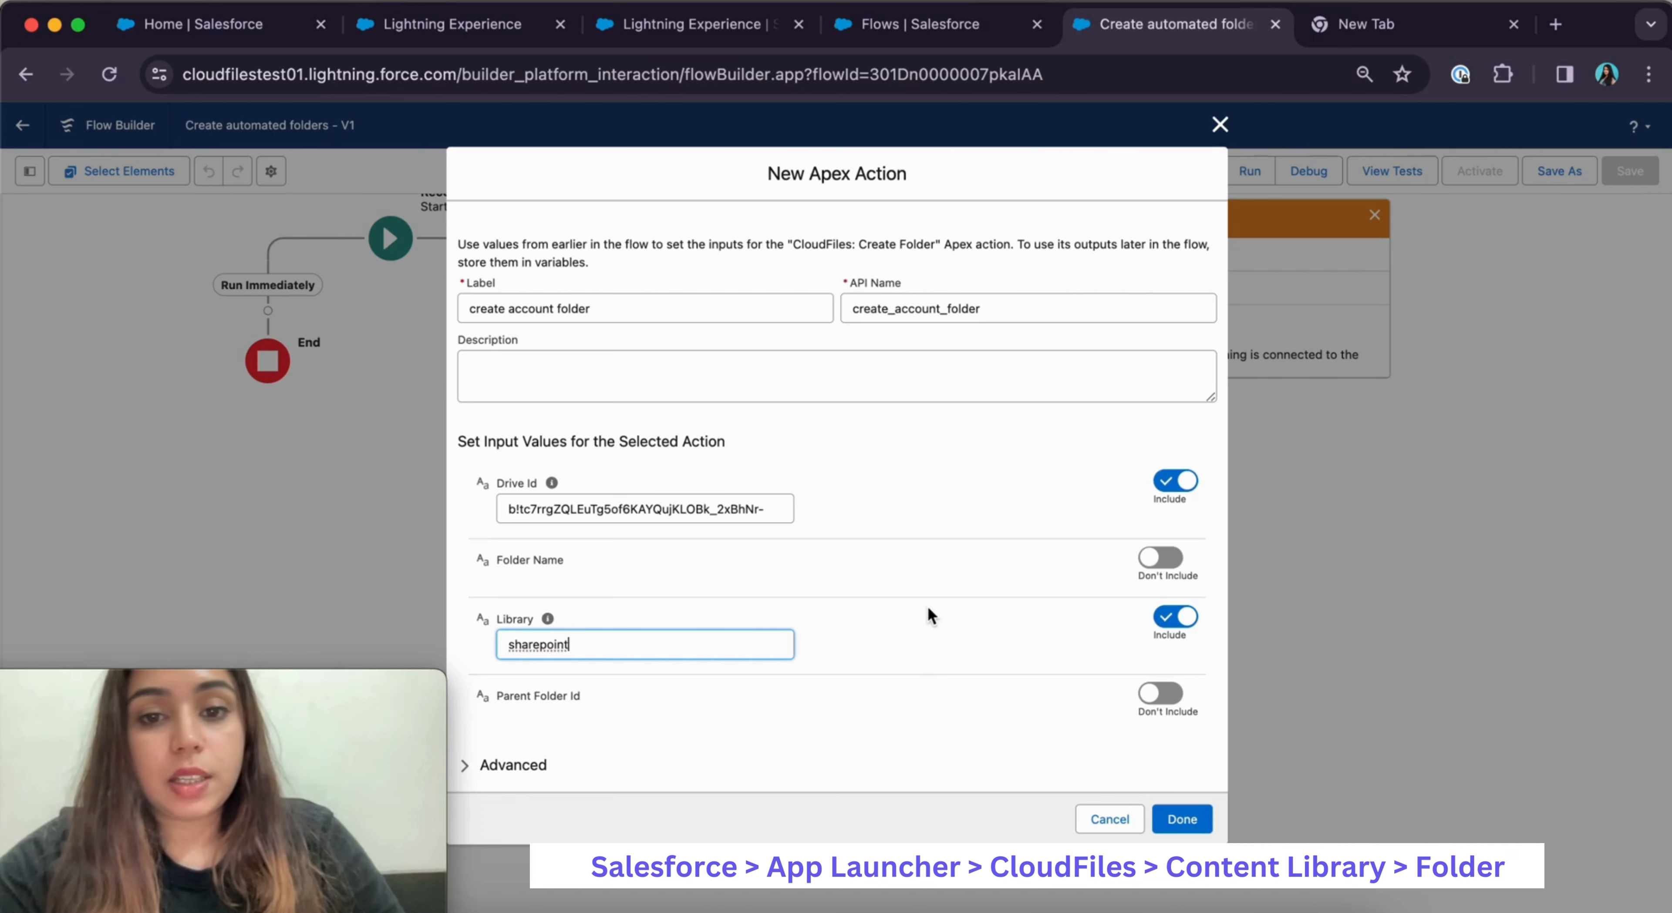
left_click(928, 608)
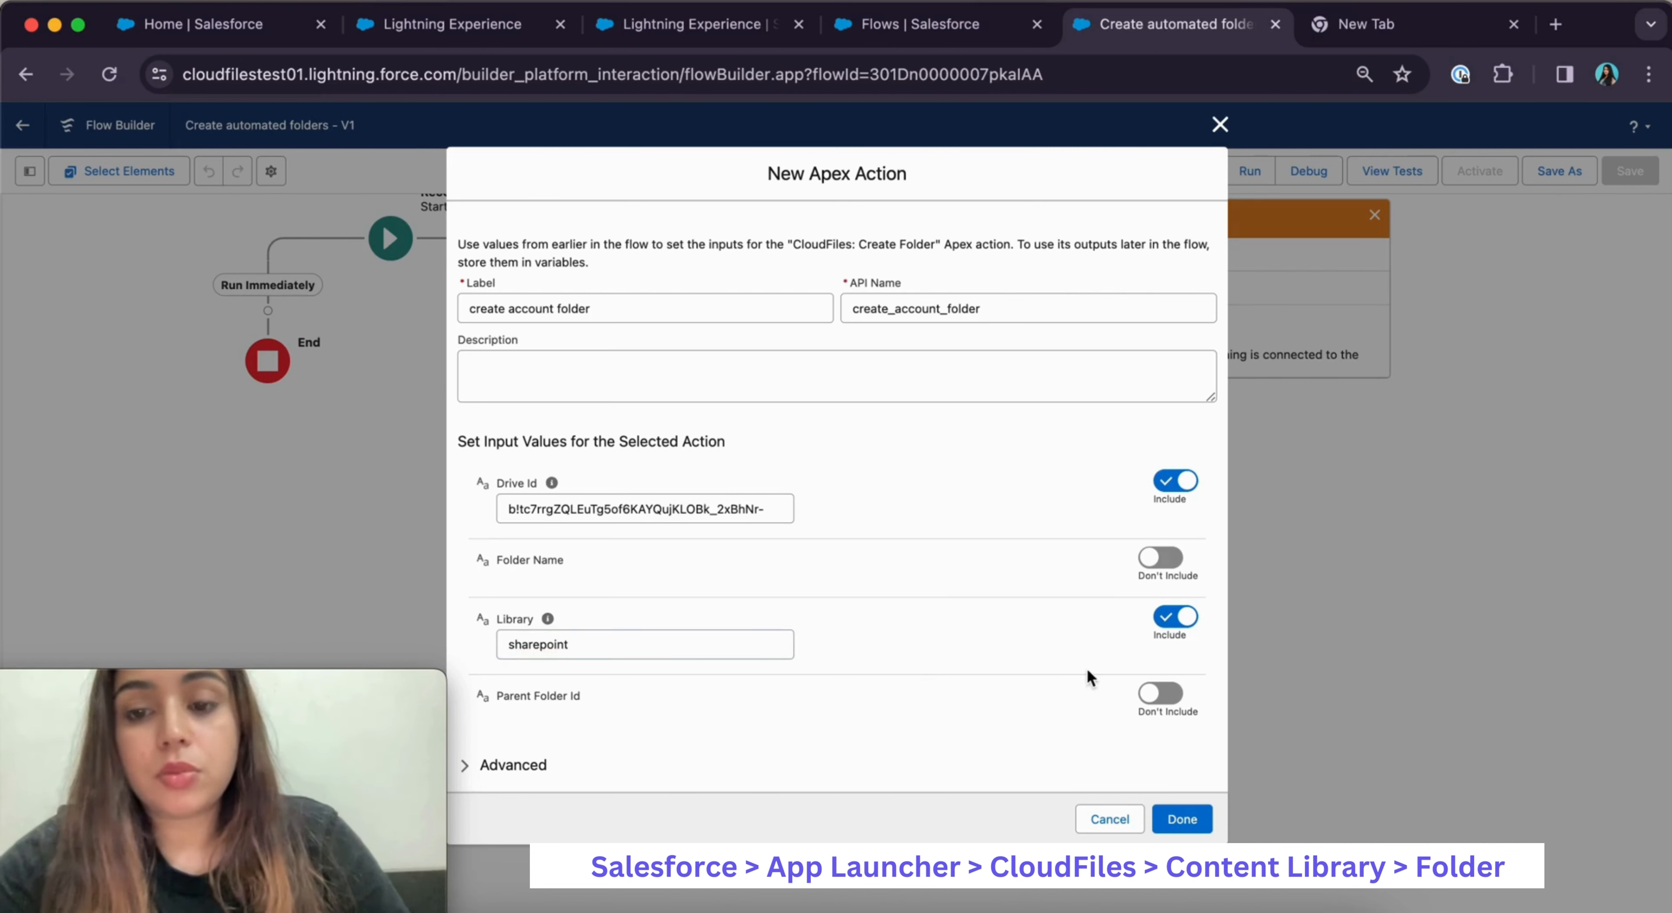
left_click(1155, 695)
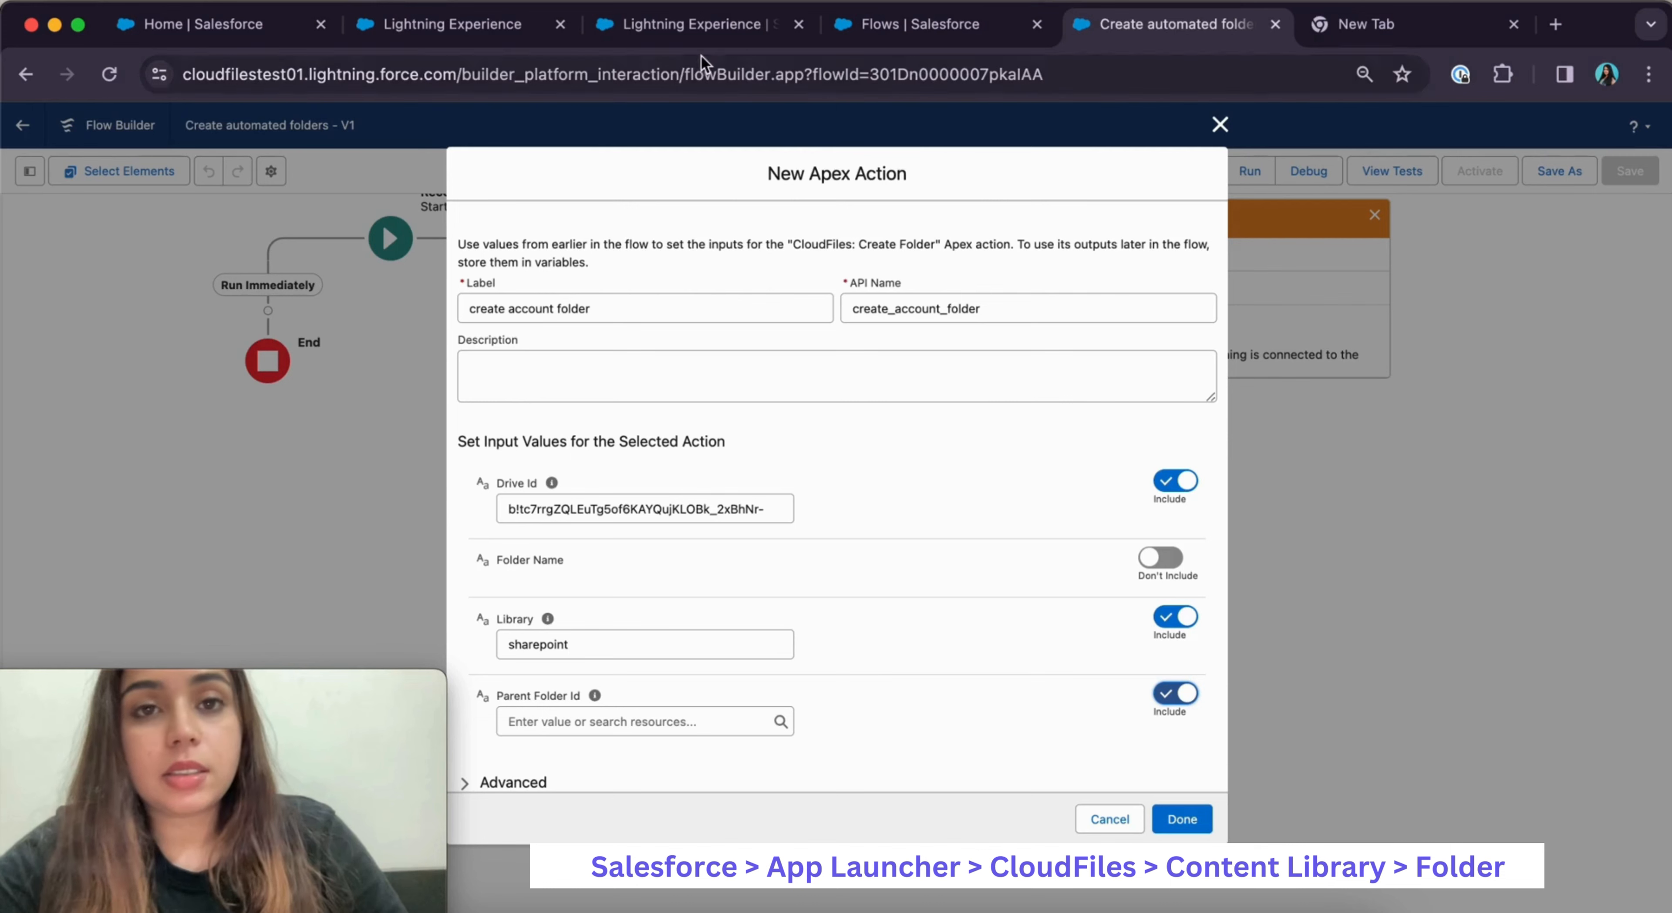
left_click(645, 24)
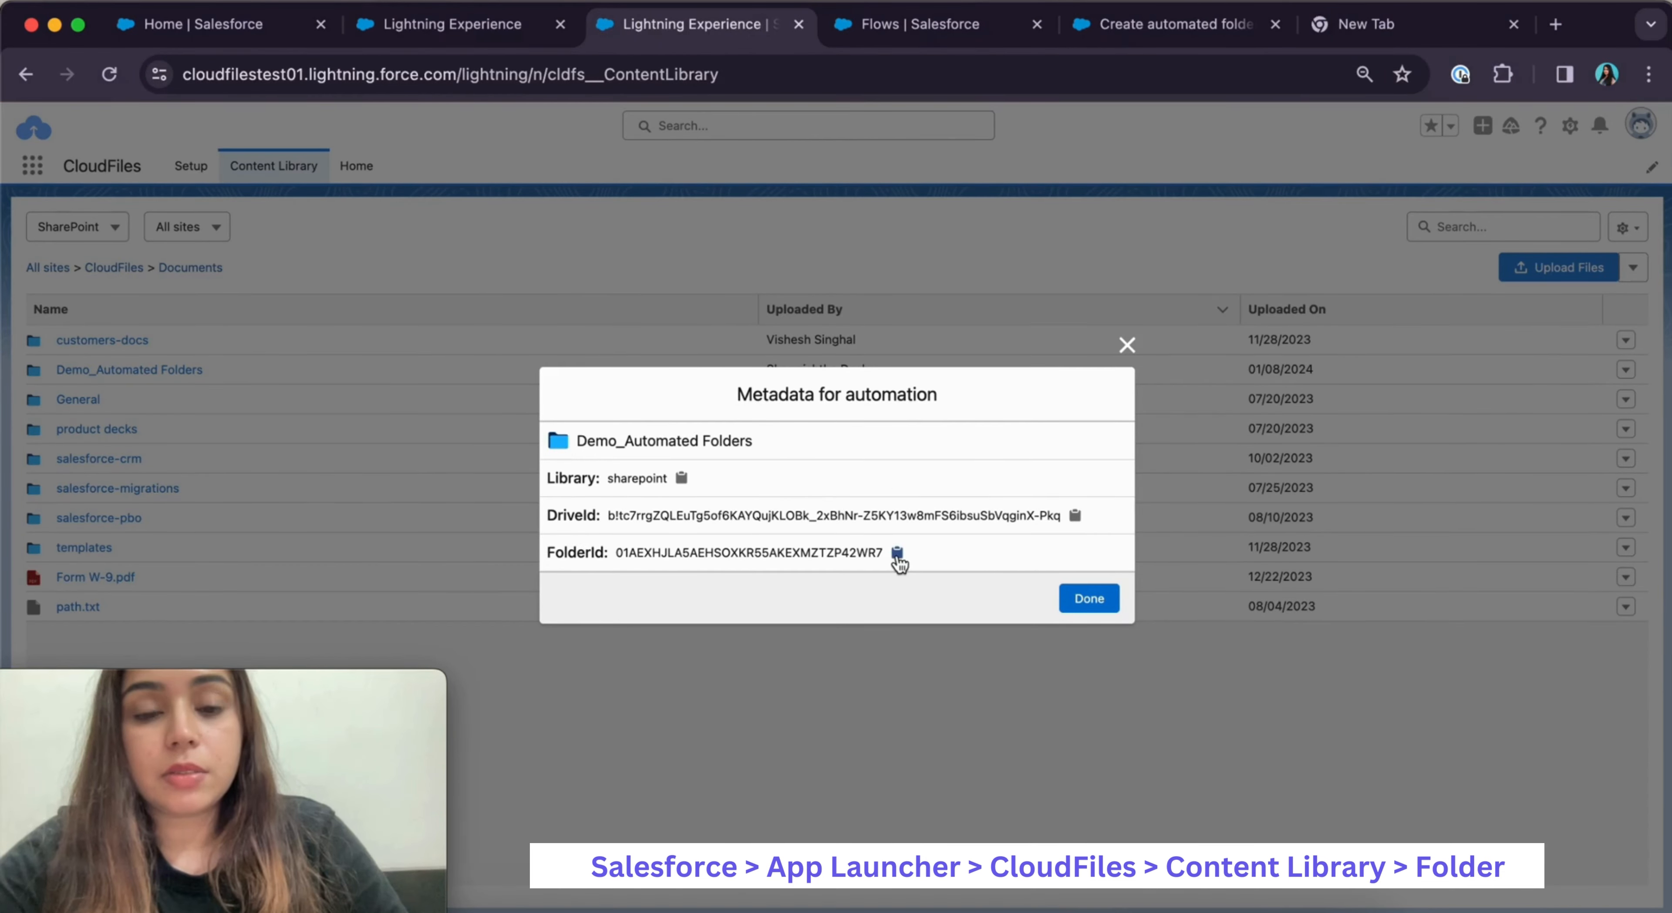
Paste the Demo_Automated Folders FolderId into Parent Folder Id and include the Folder Name input
left_click(897, 553)
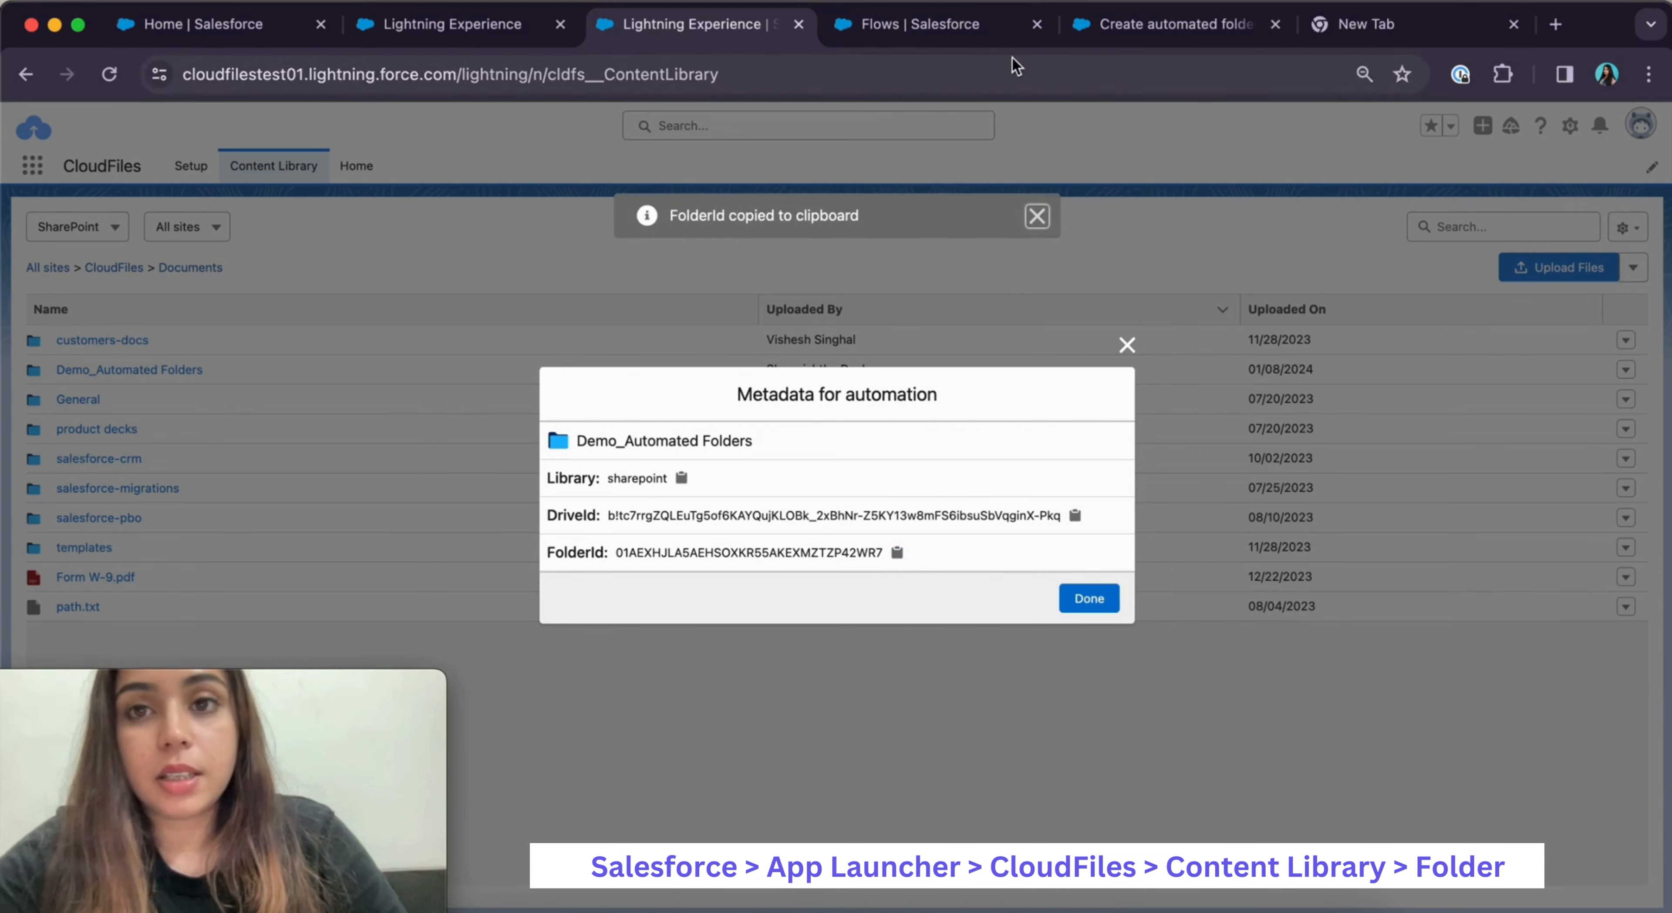
left_click(1161, 24)
left_click(568, 722)
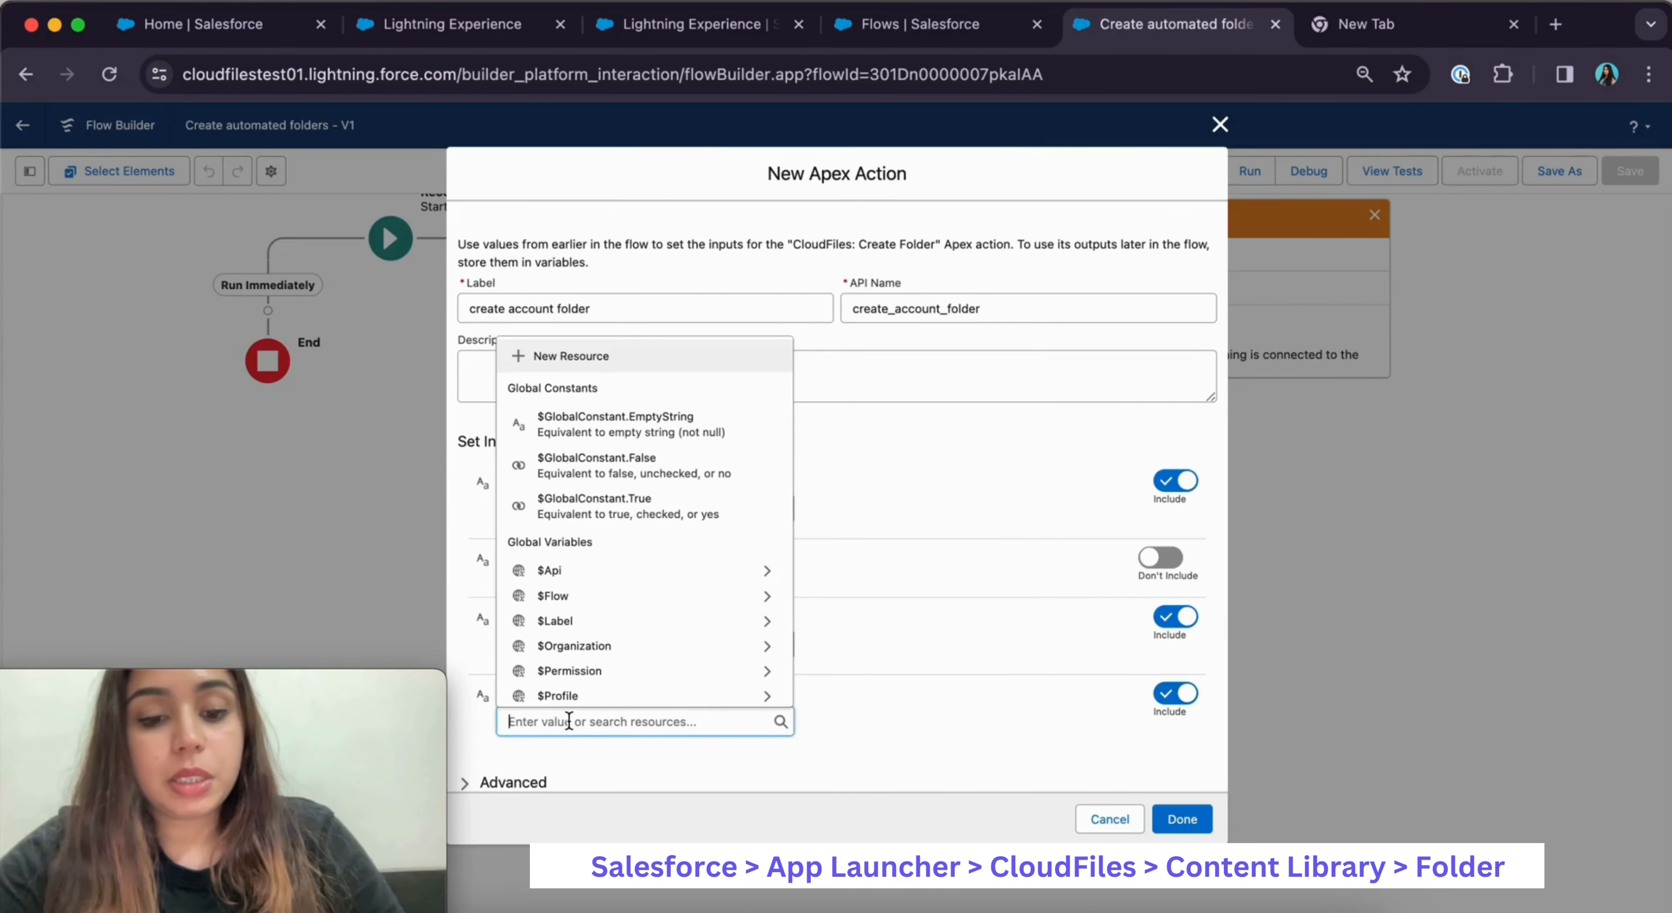
key("super+v")
left_click(938, 692)
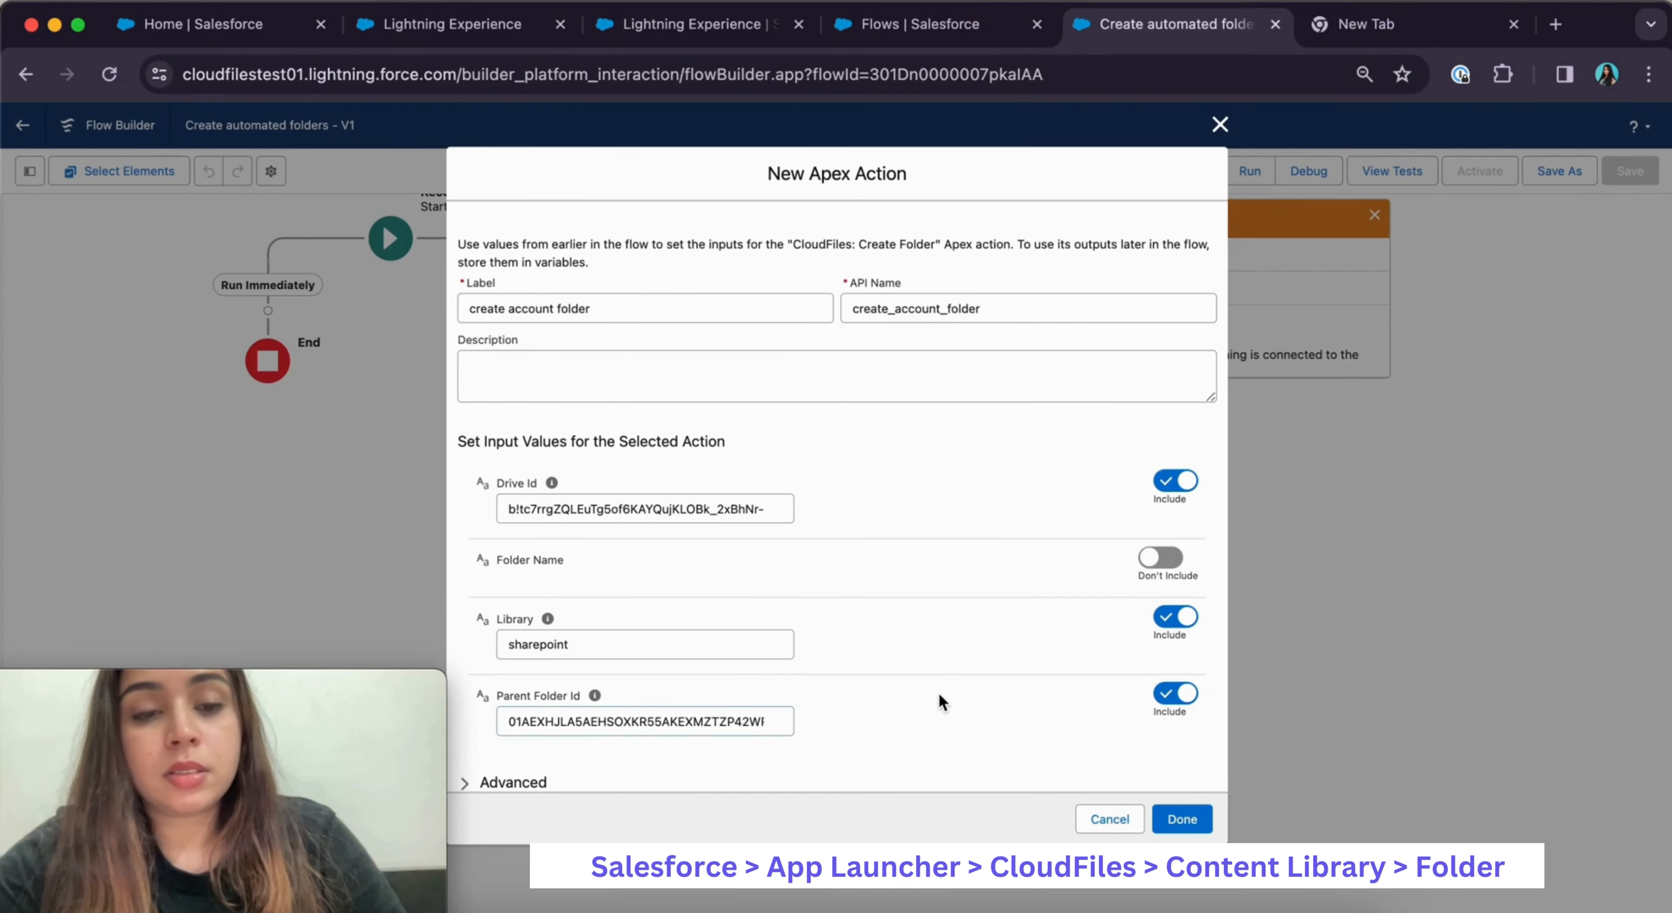
left_click(1163, 559)
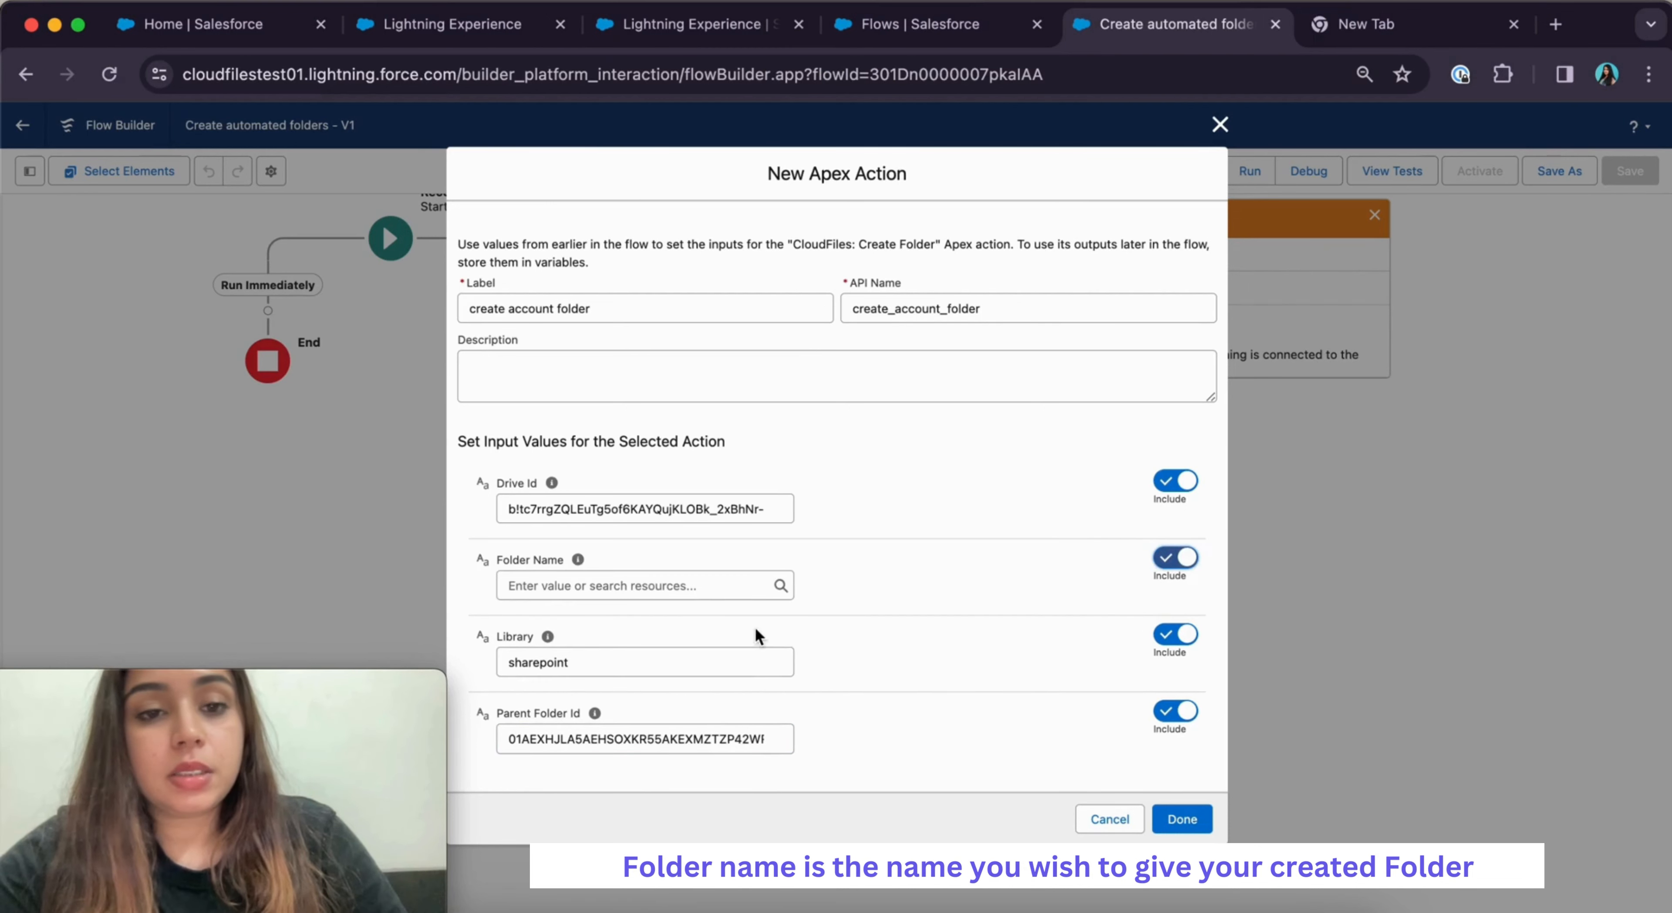
Set Folder Name to {!$Record.Name}, the triggering Account's Name field
left_click(571, 590)
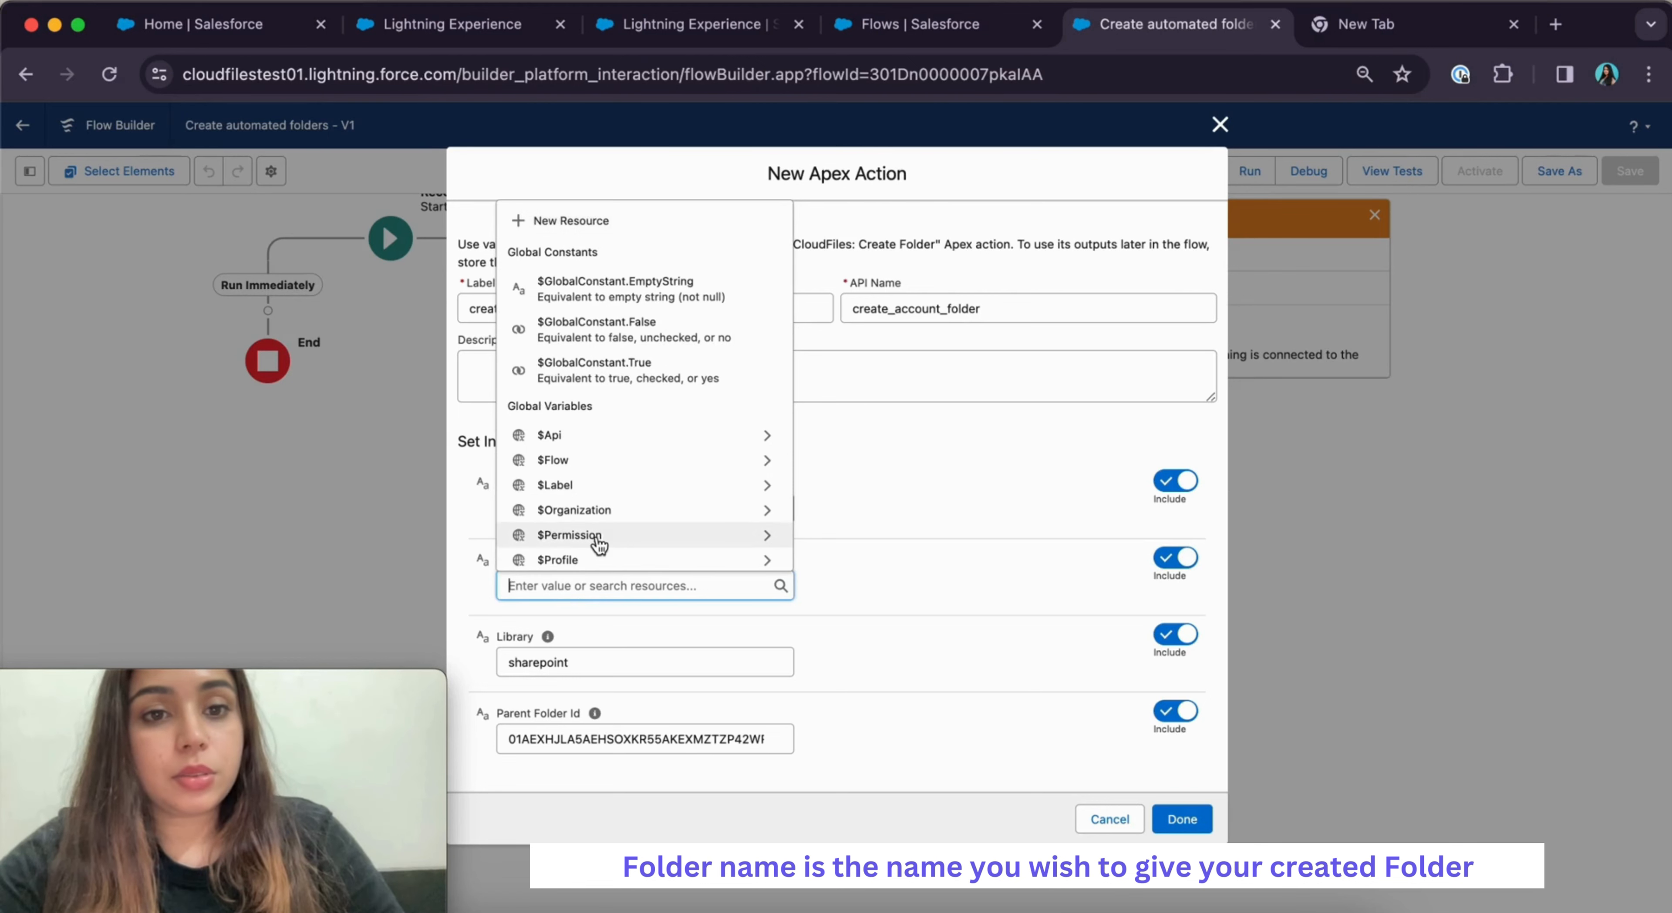
scroll(597, 537, "down", 1)
type("rec")
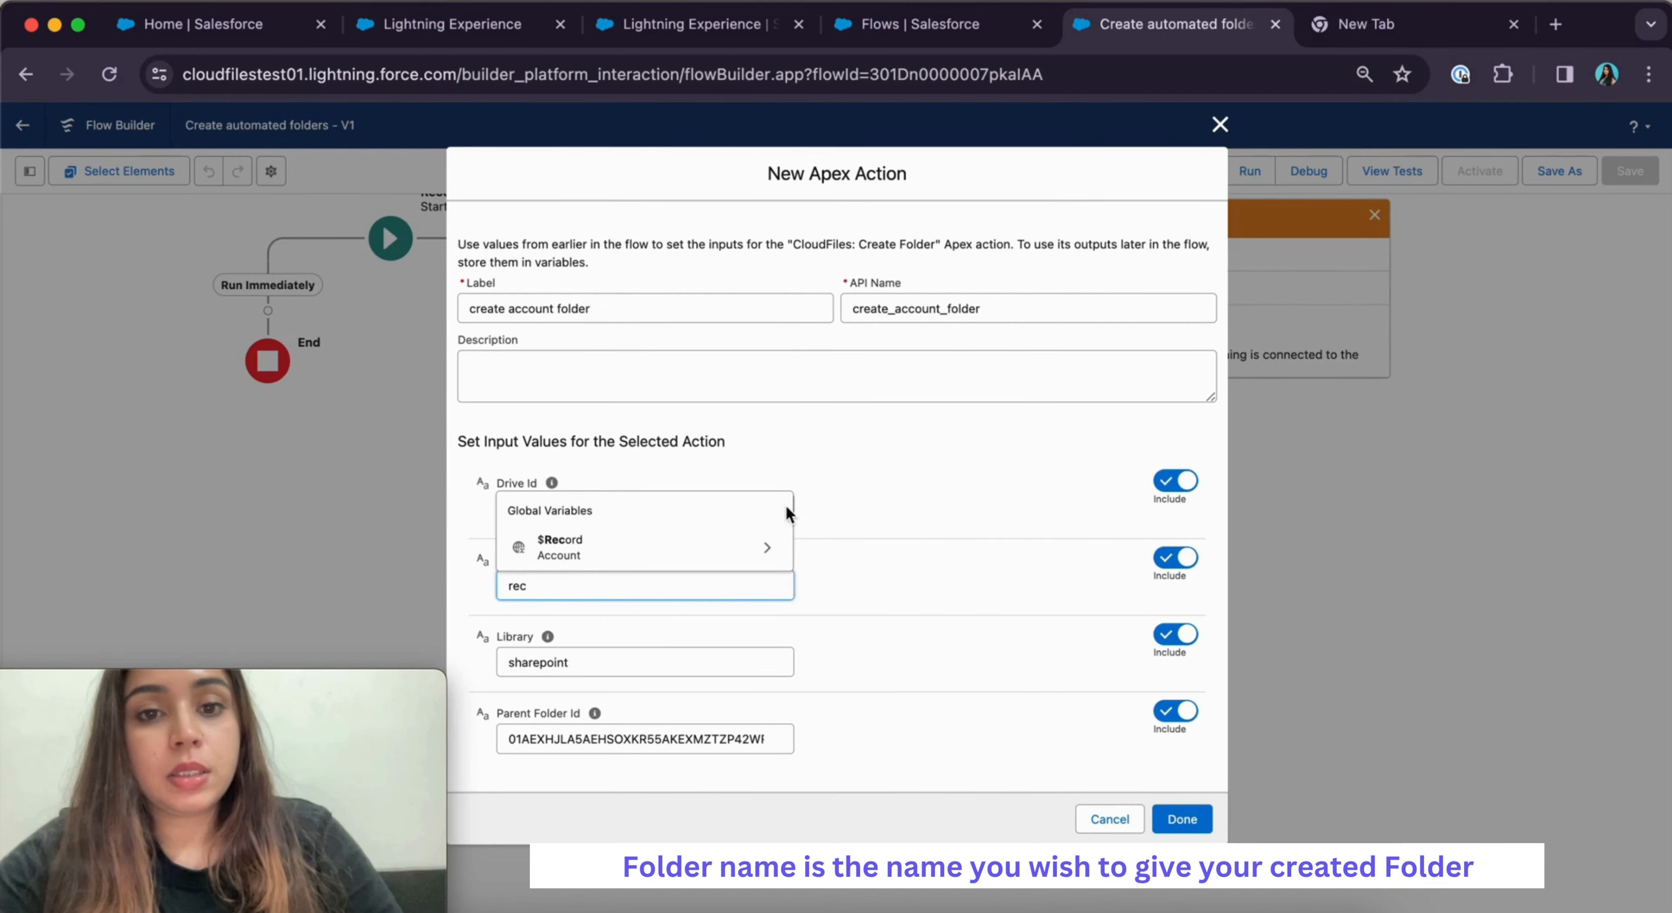
left_click(766, 547)
scroll(717, 483, "down", 5)
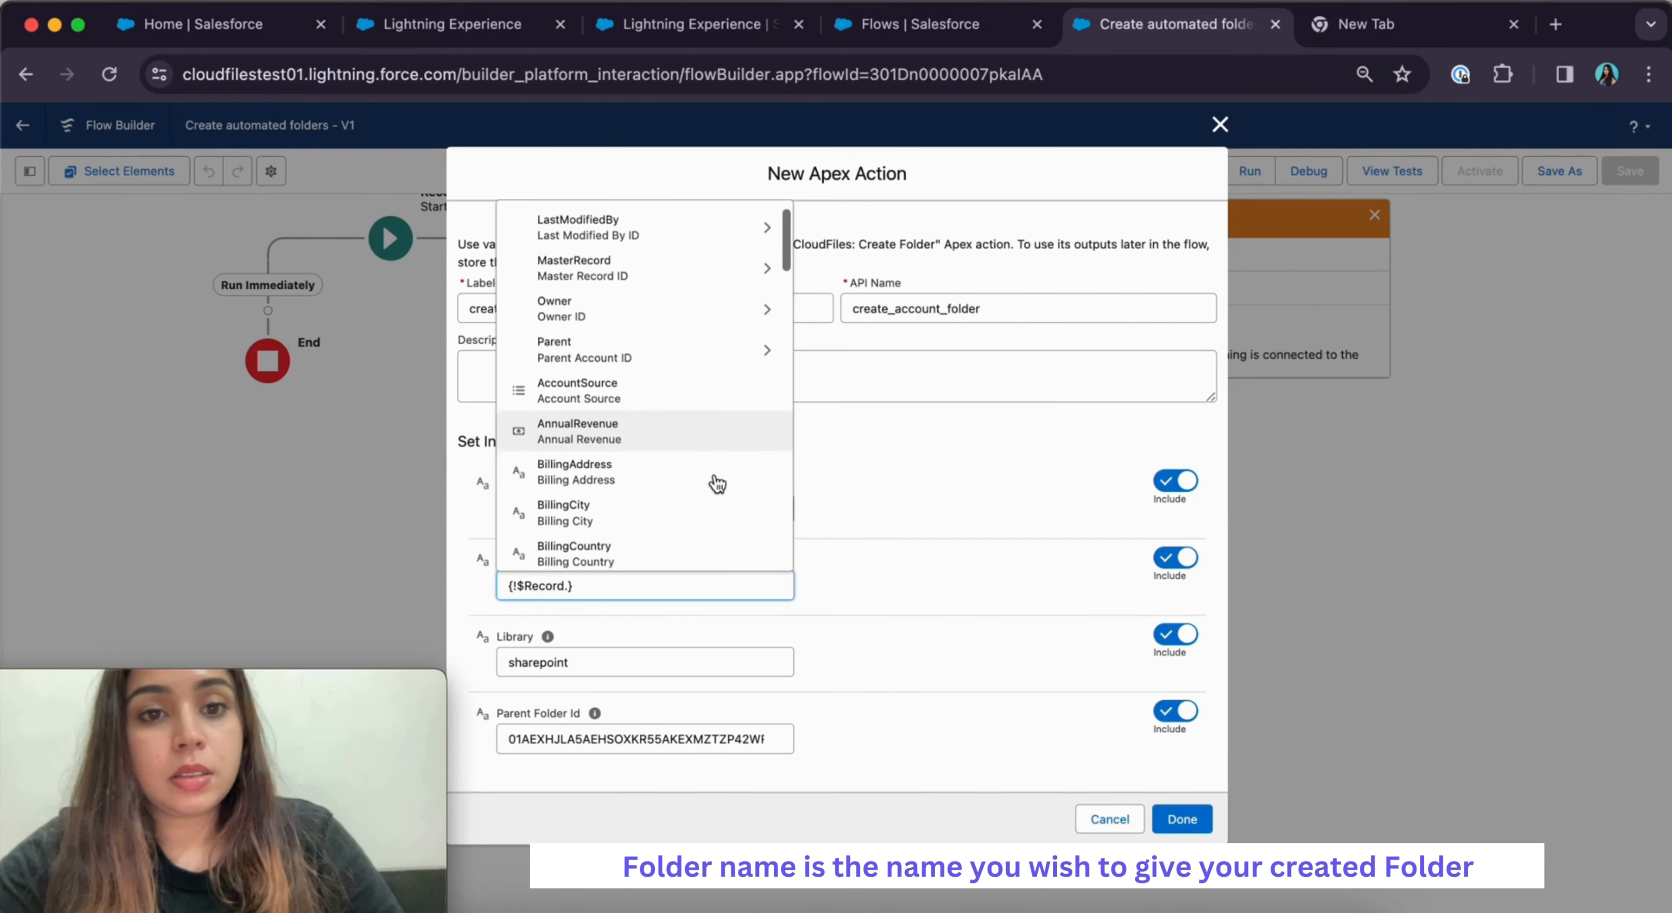
scroll(717, 483, "down", 10)
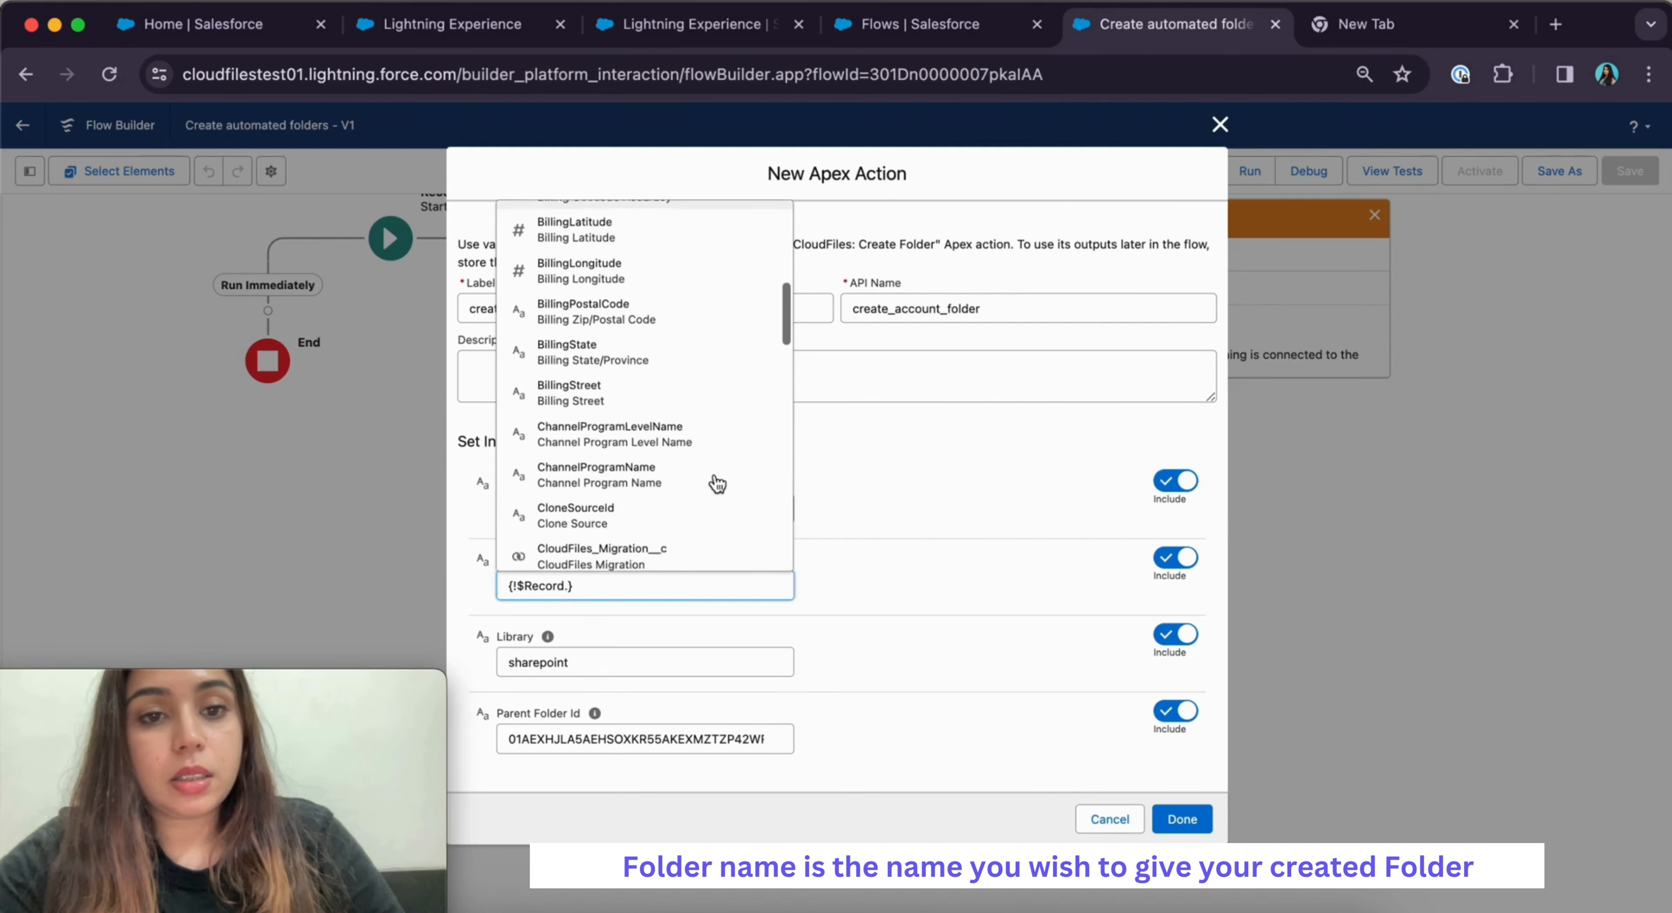
type("nam")
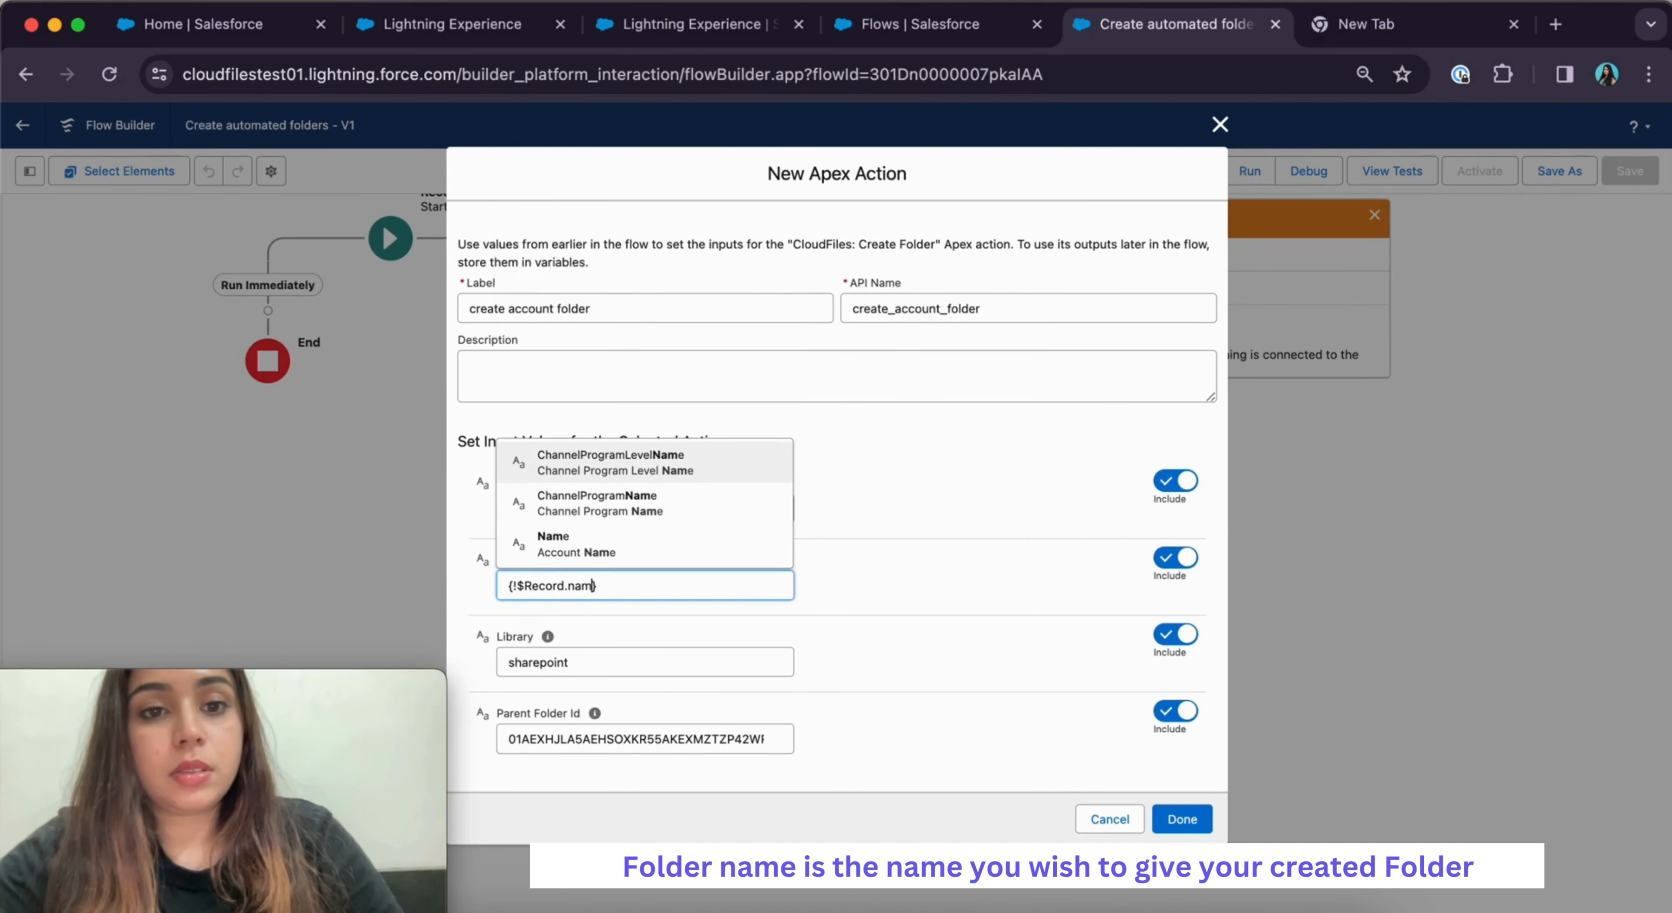
left_click(555, 548)
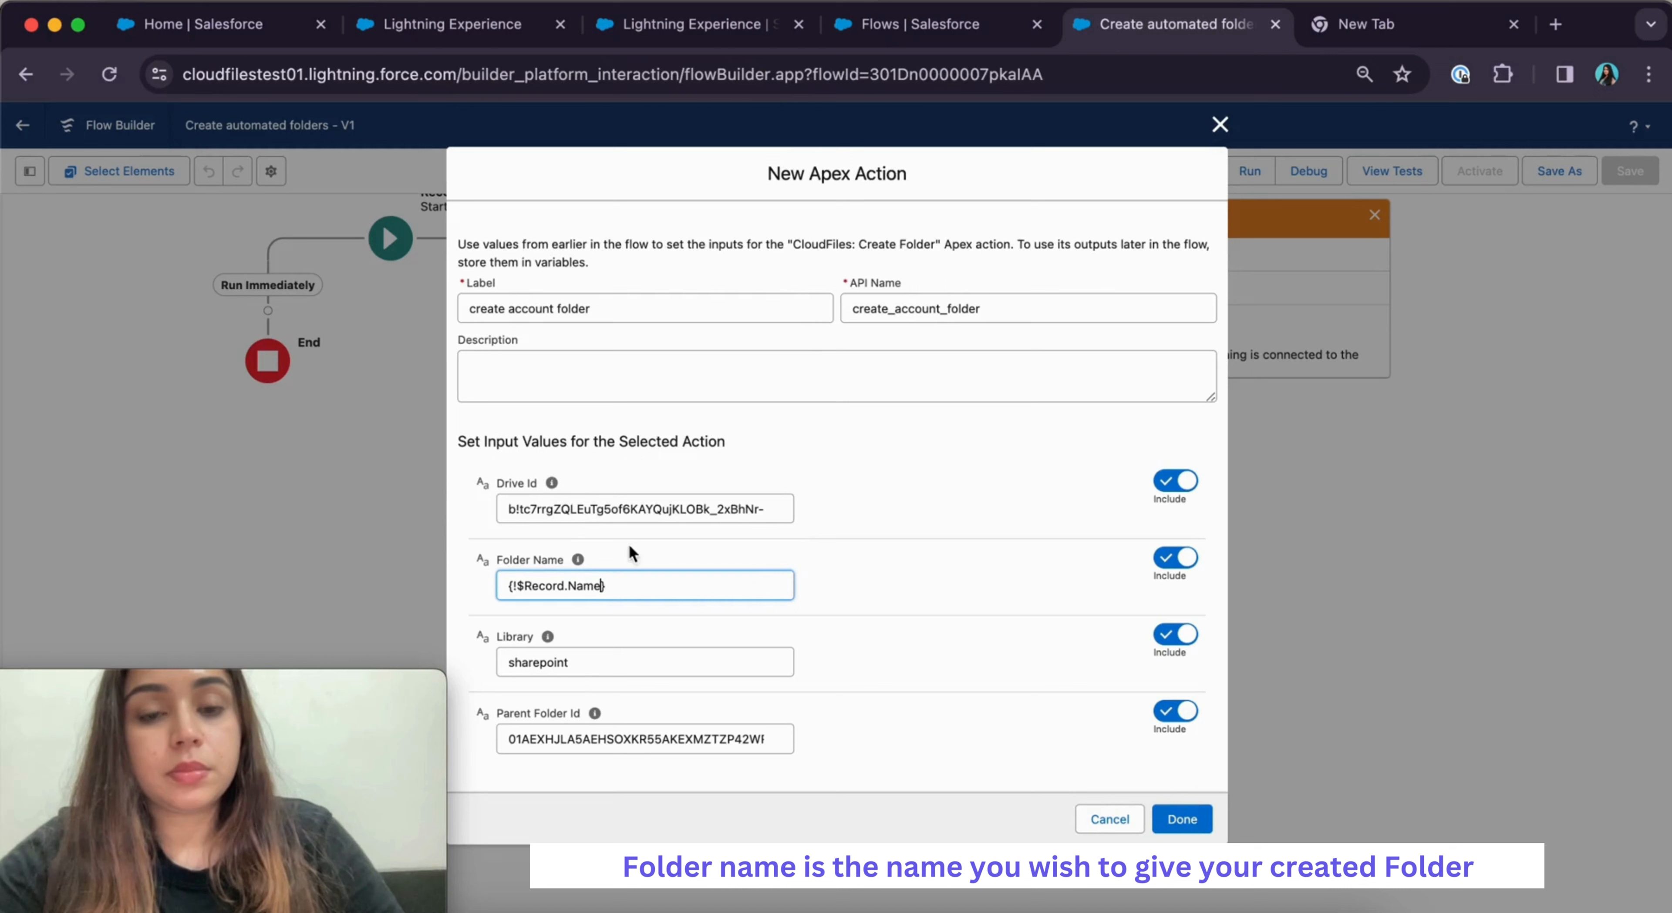
left_click(932, 586)
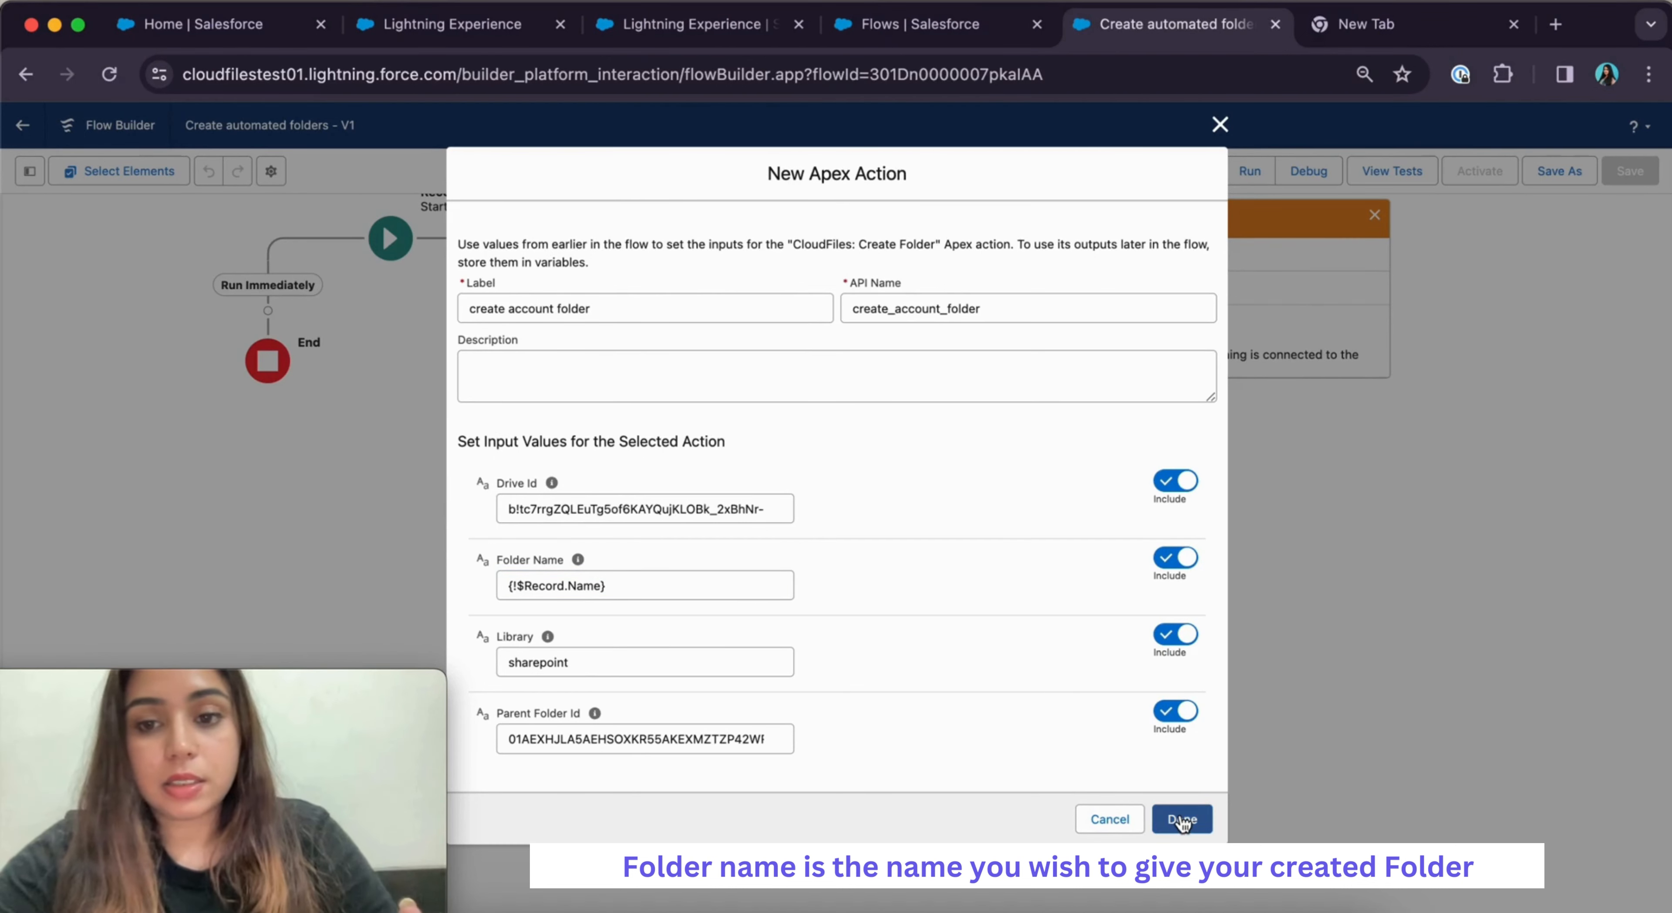
Finish the create account folder action, then save and activate the flow as Version 1
left_click(1207, 818)
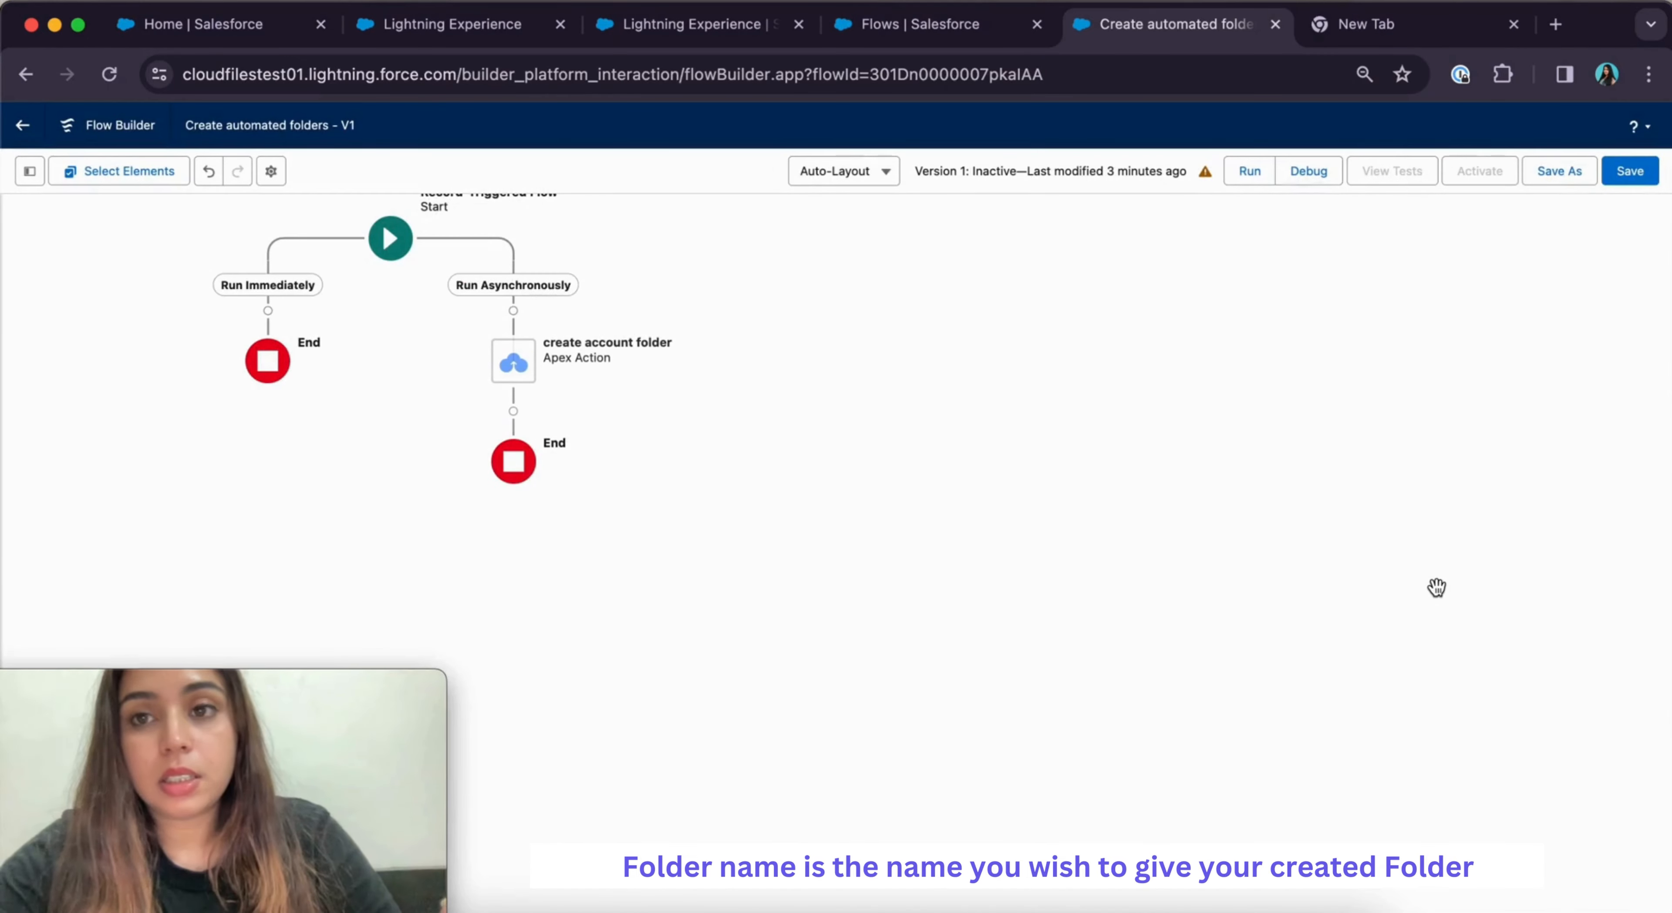
left_click(1615, 184)
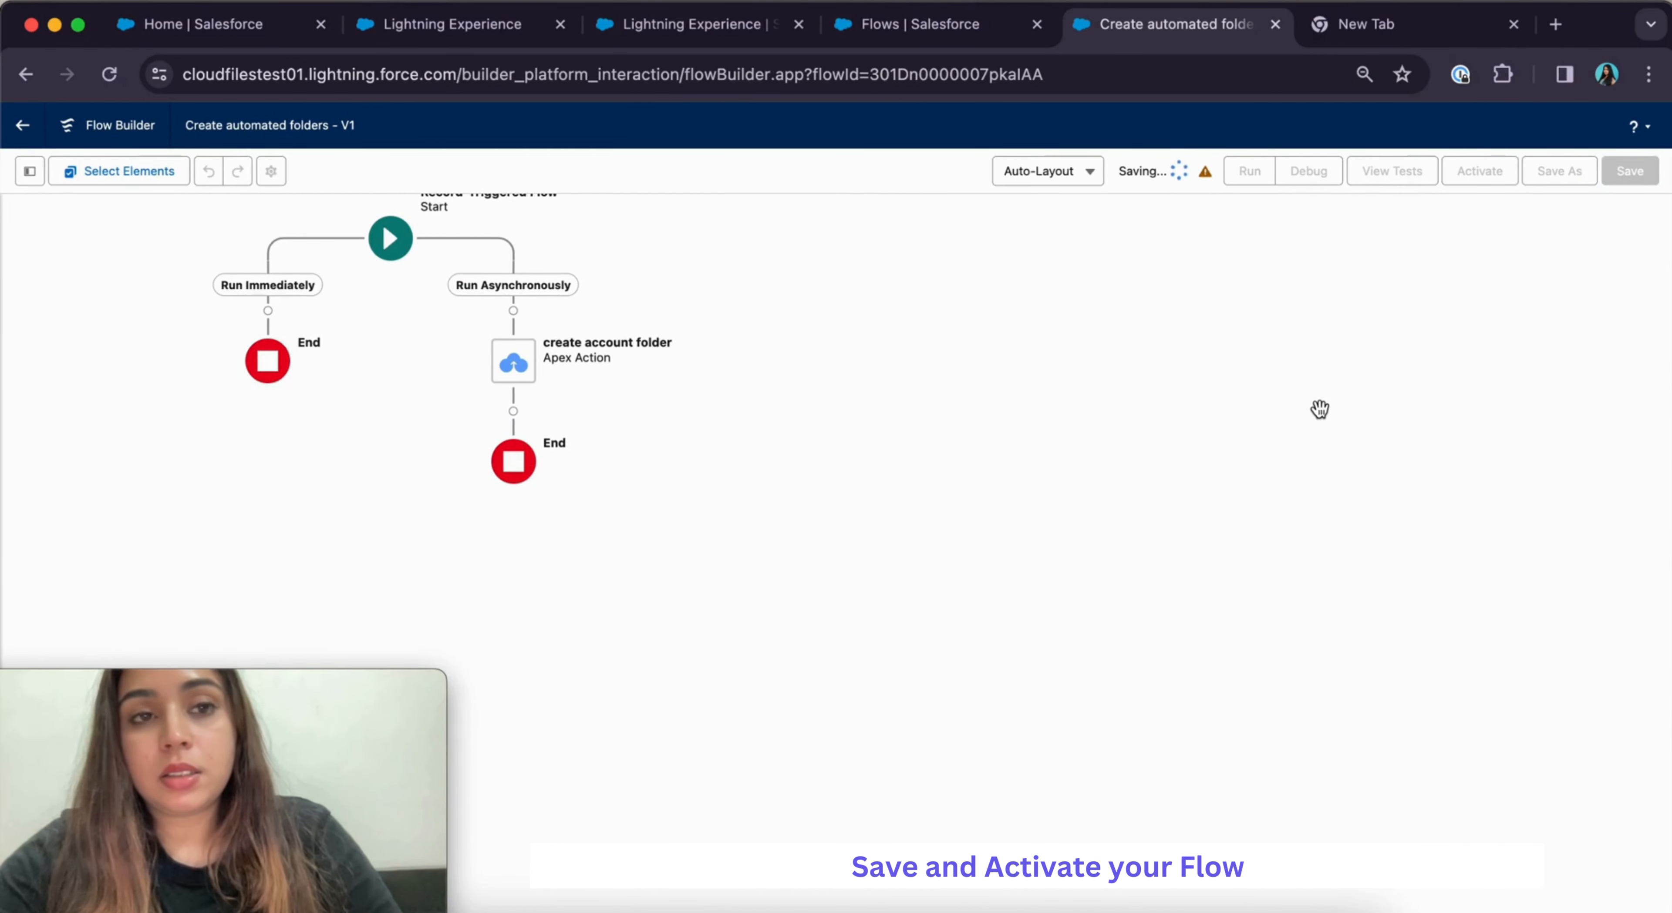
left_click(1481, 184)
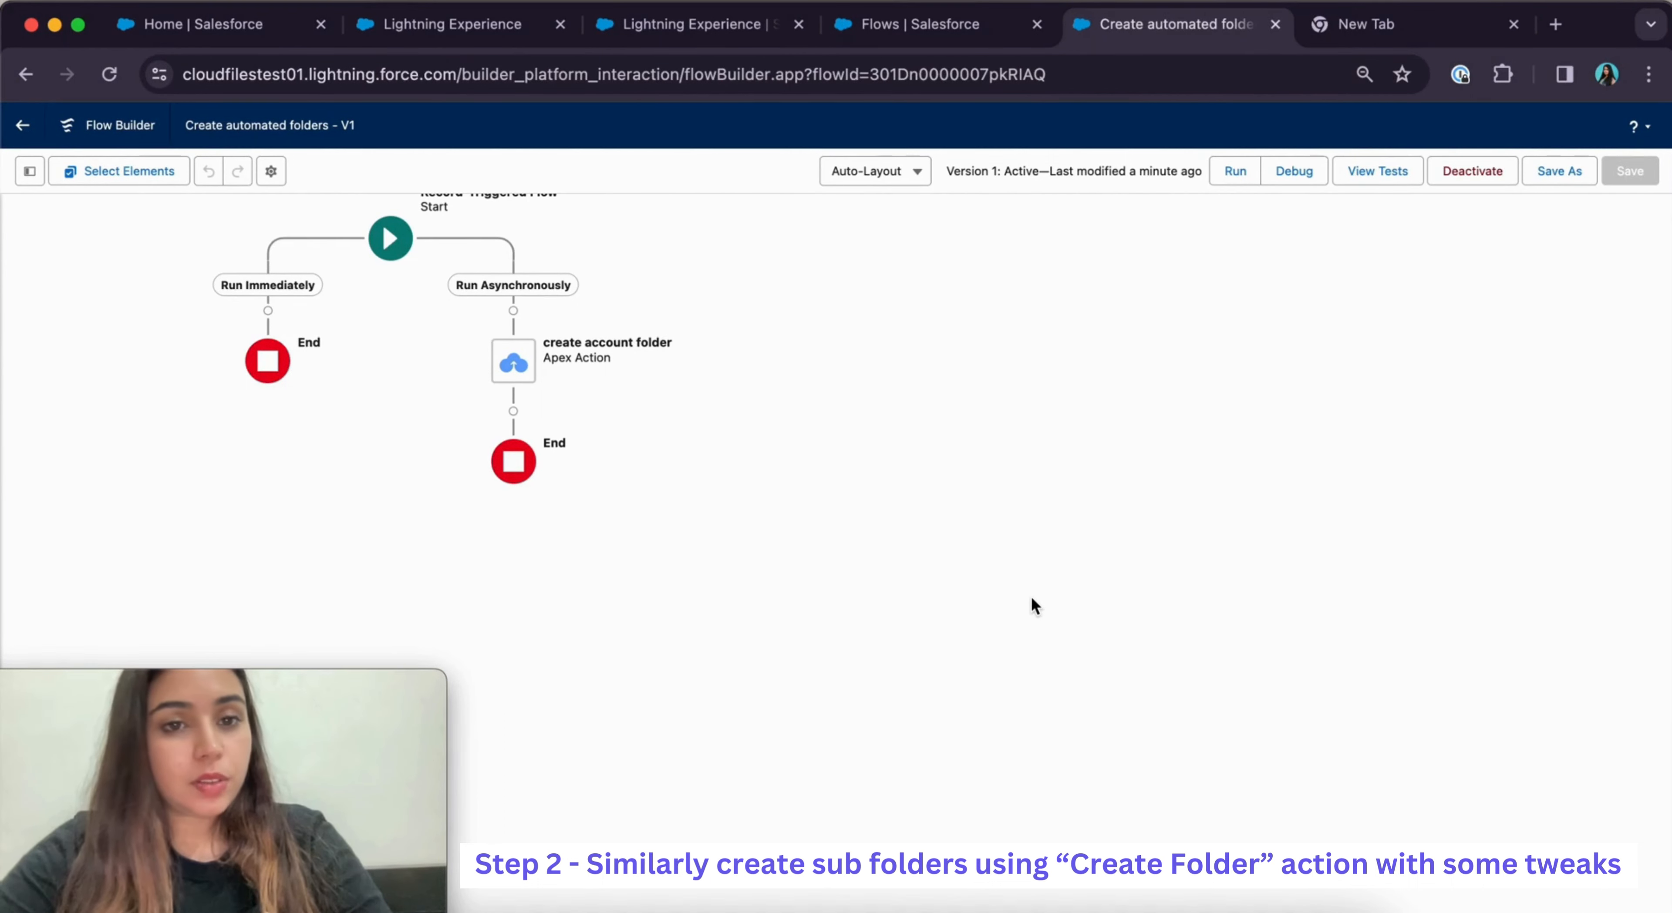
Add a CloudFiles: Create Folder action after create account folder, labelled Proposals
left_click(512, 413)
type("create fo")
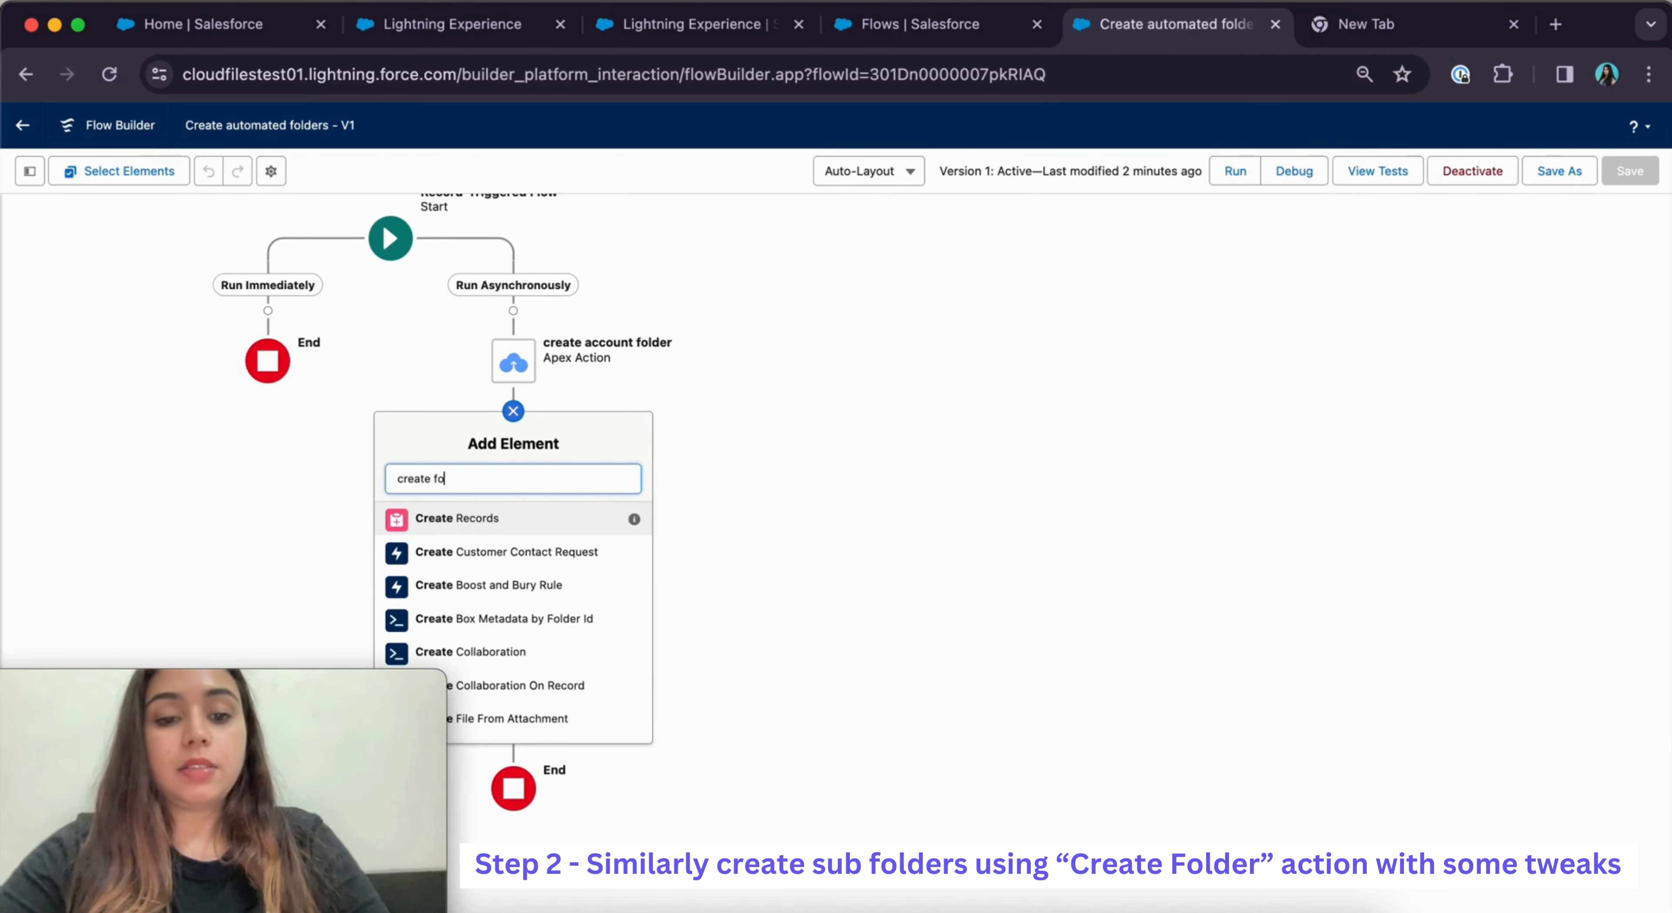
type("lder")
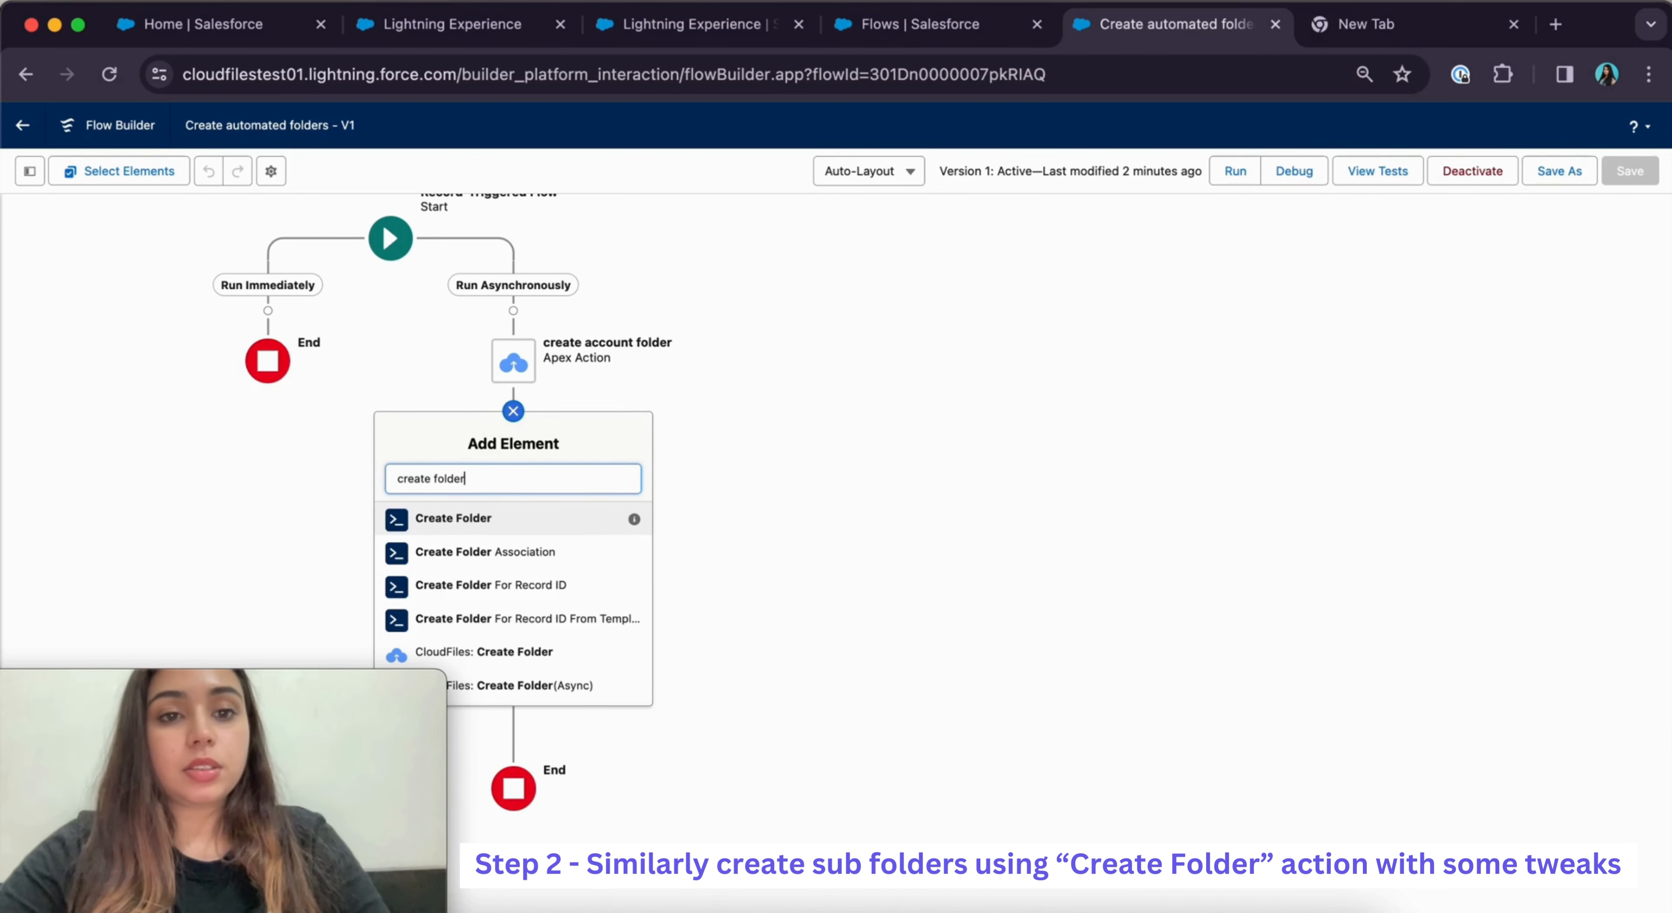
left_click(536, 645)
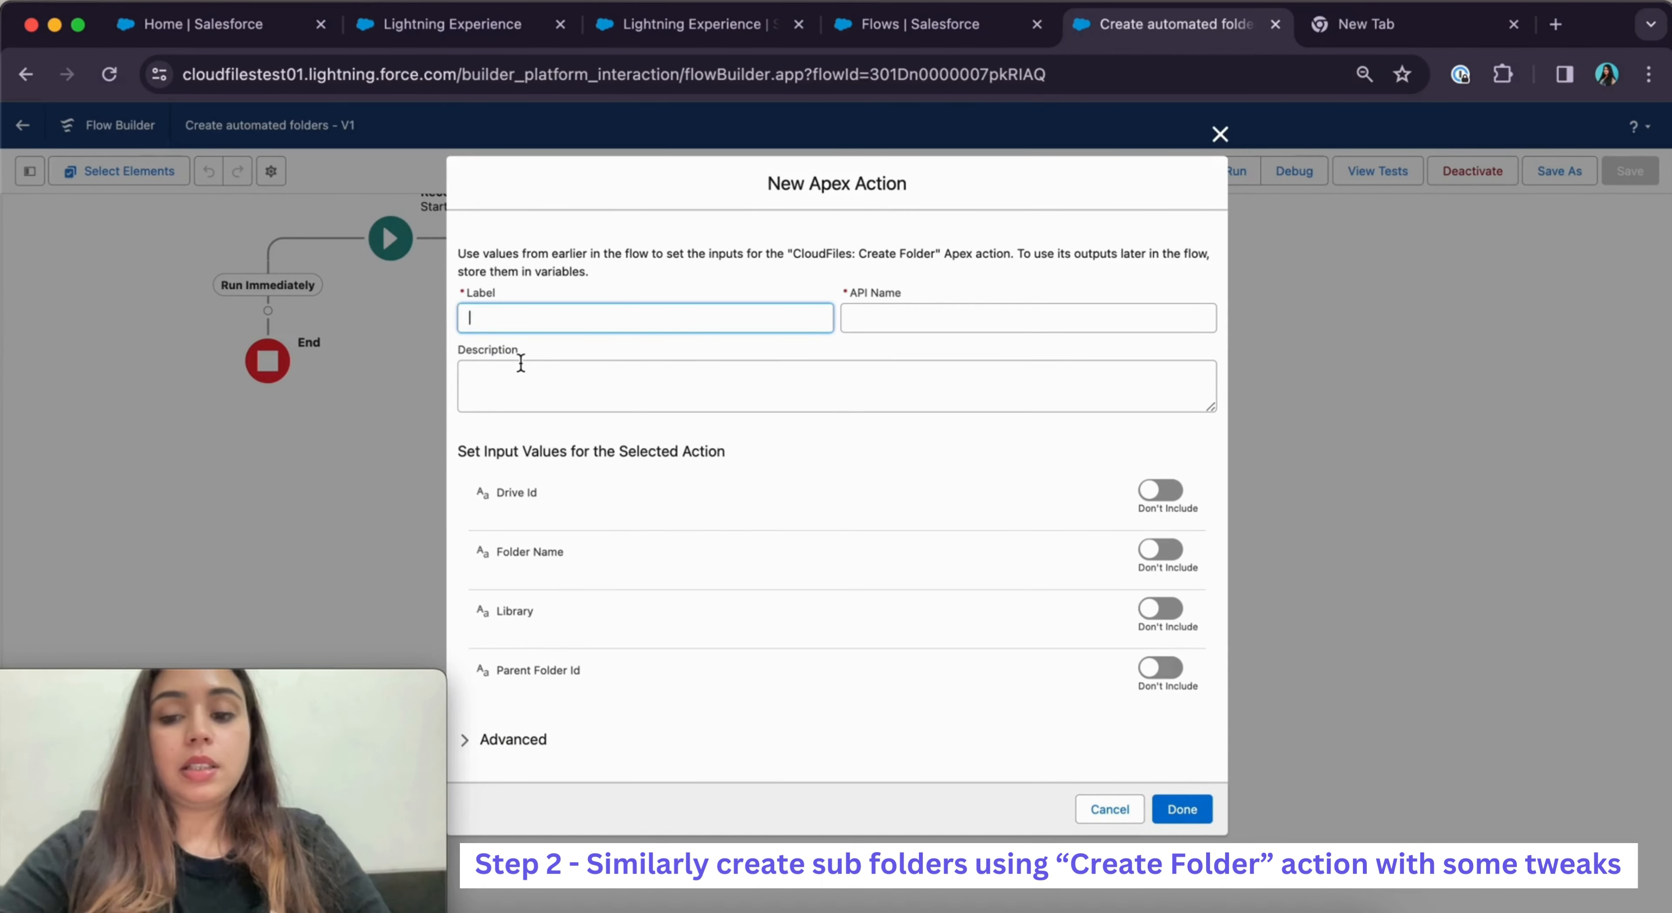
type("Proposals")
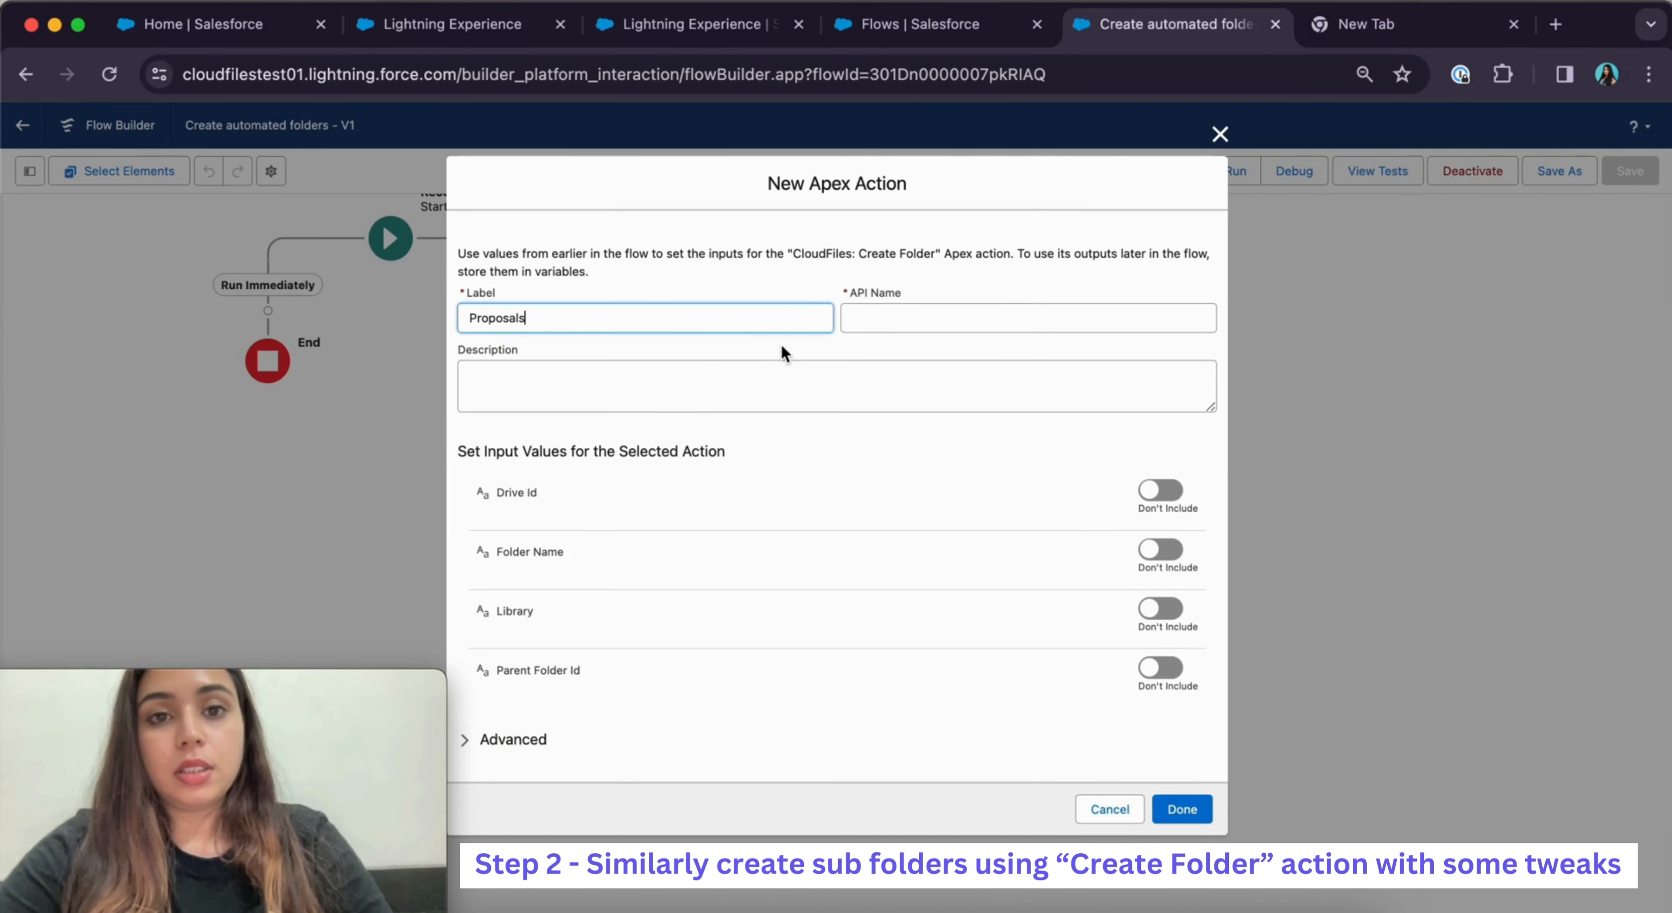
left_click(815, 388)
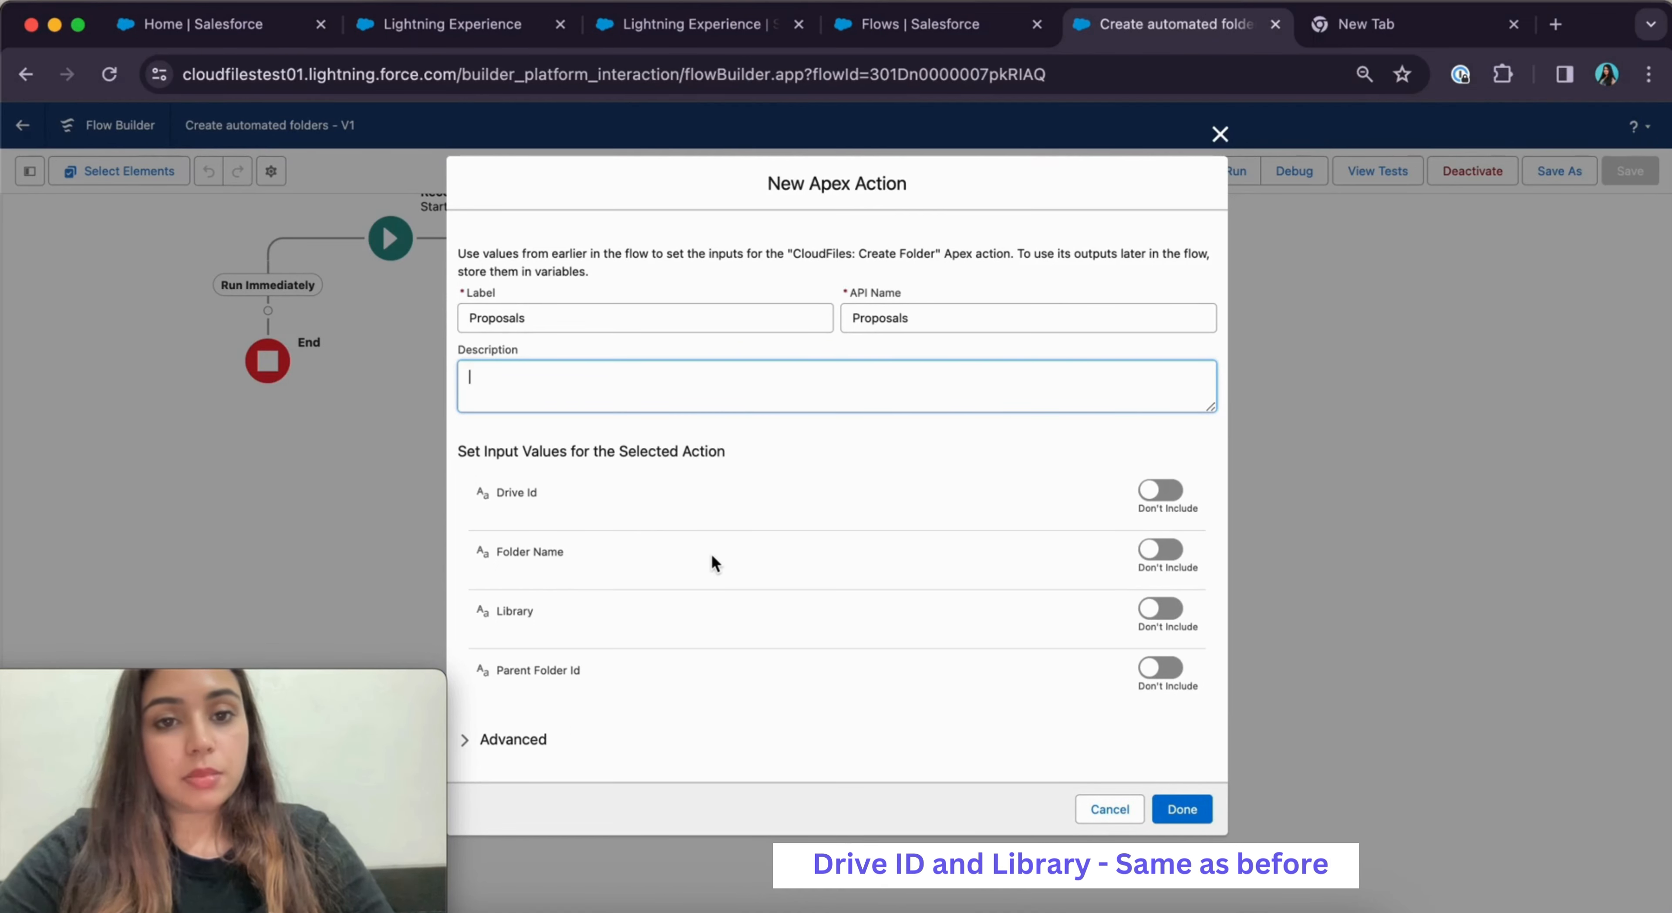
Include the Drive Id and Library inputs, setting Library to sharepoint
left_click(1165, 493)
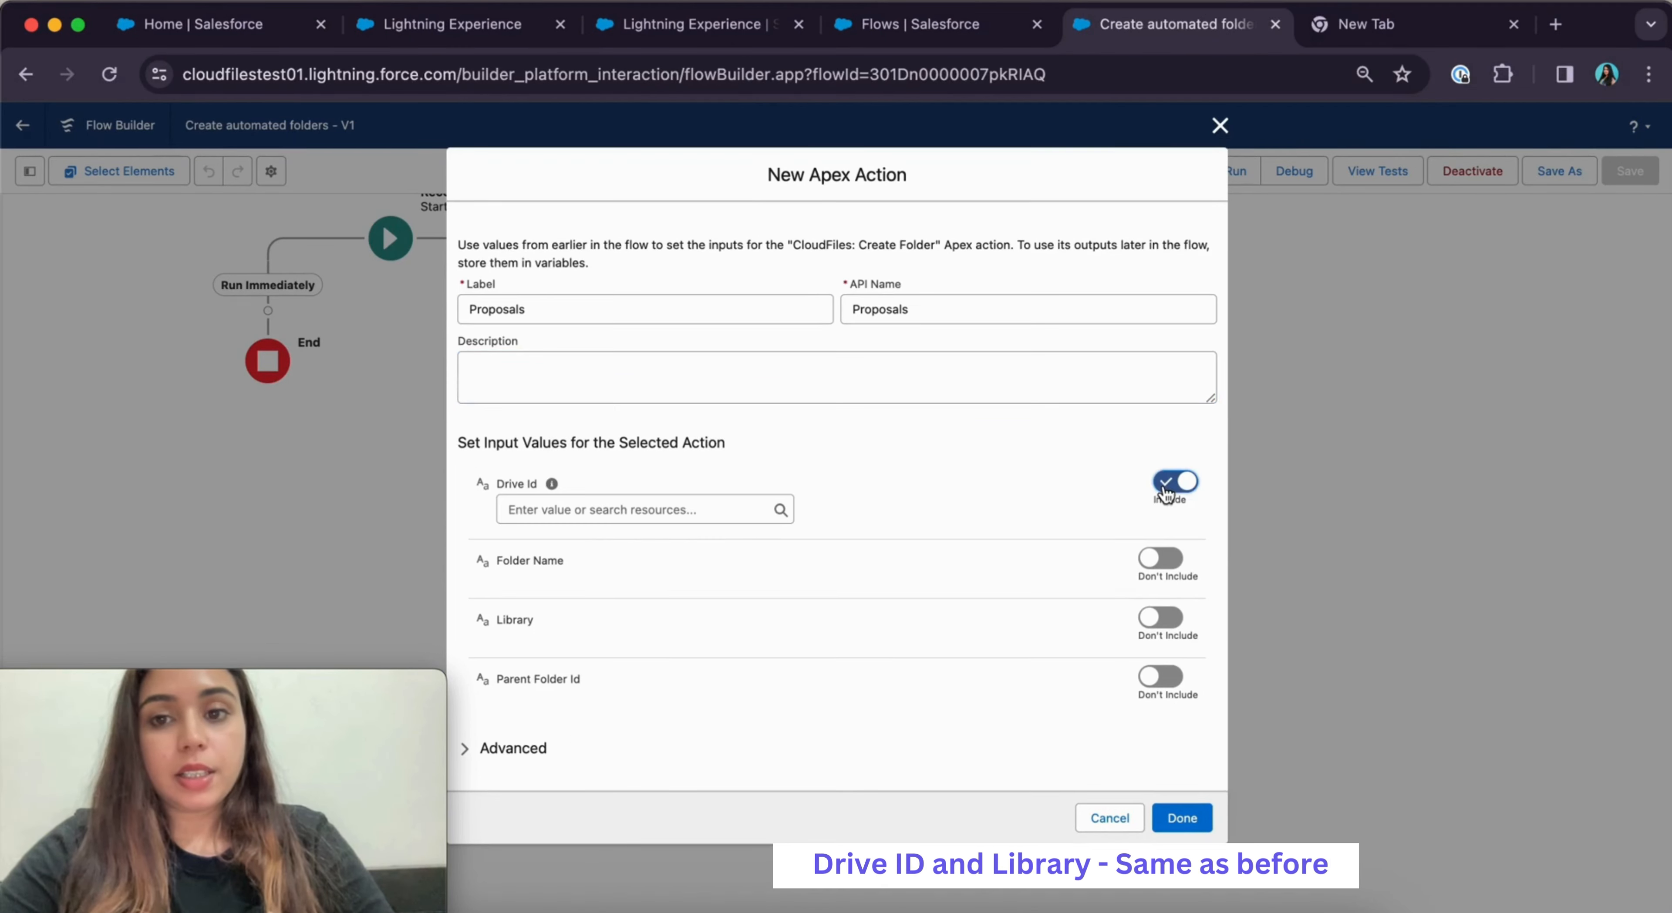
left_click(1161, 617)
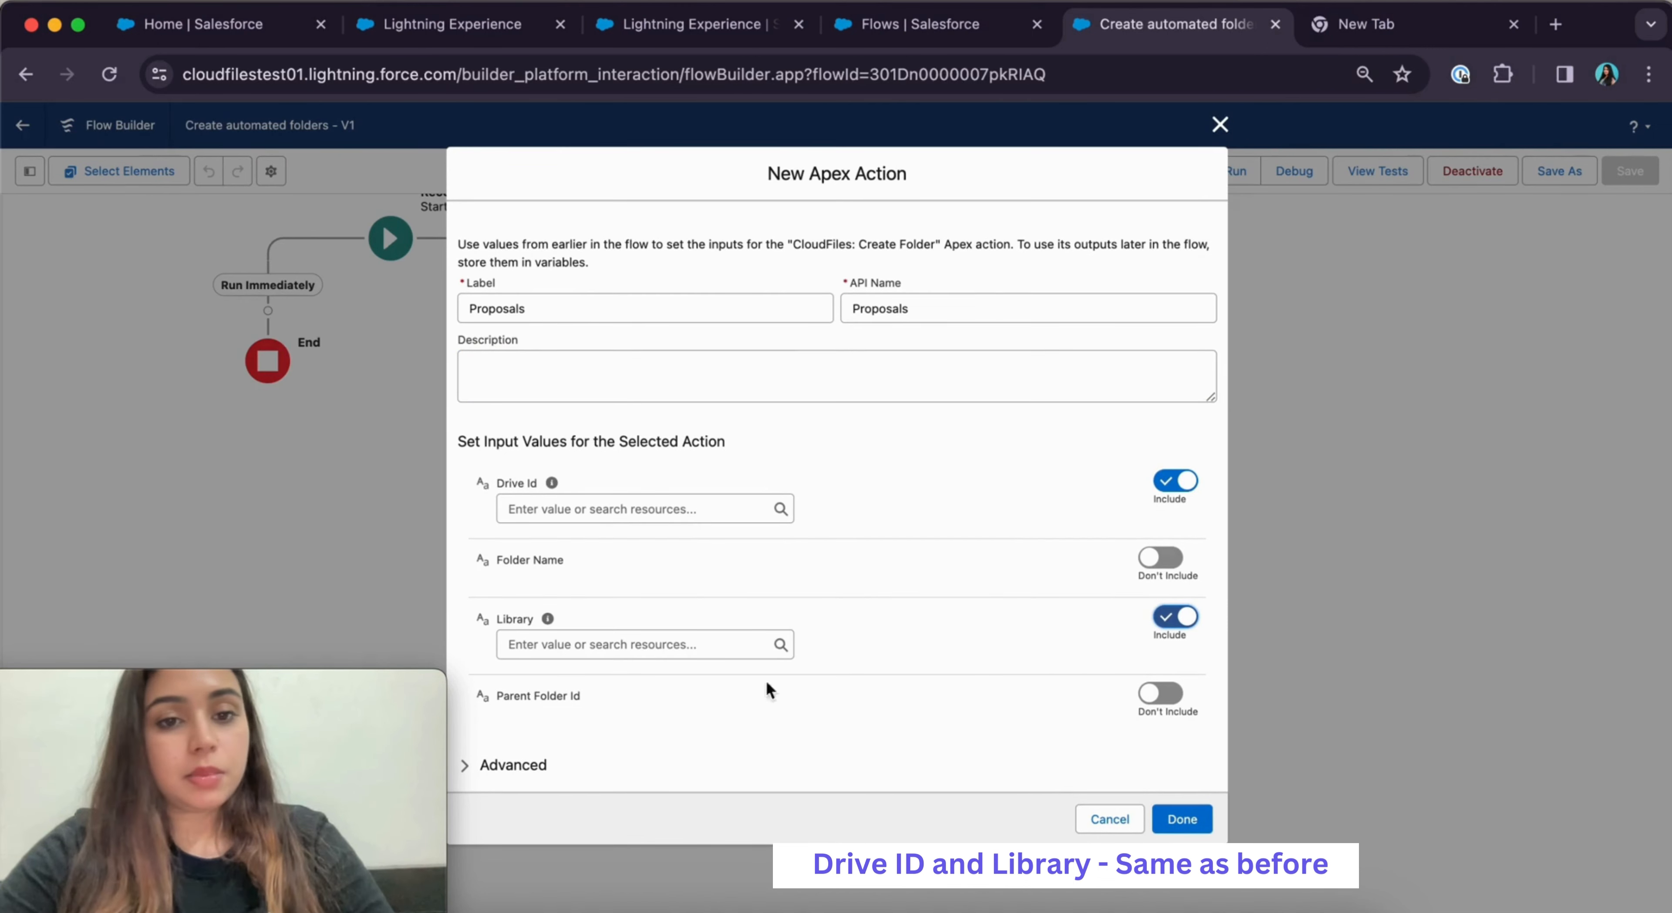
left_click(636, 645)
type("sharepoint")
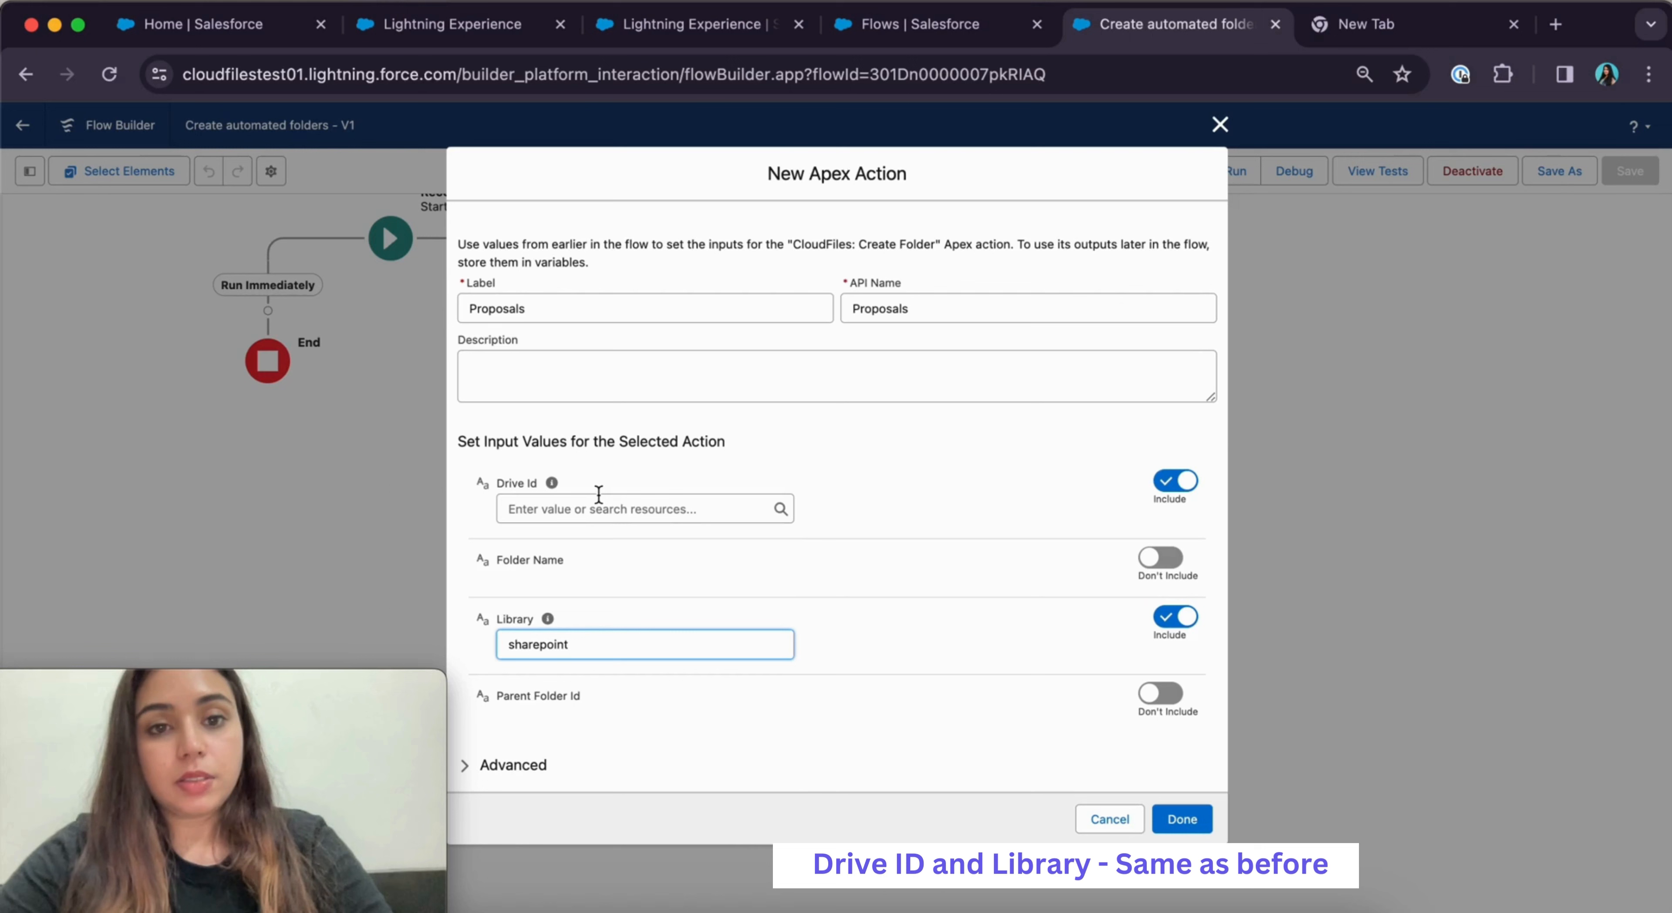
Paste the drive ID copied from the Demo_Automated Folders metadata into Drive Id and include Folder Name
left_click(597, 507)
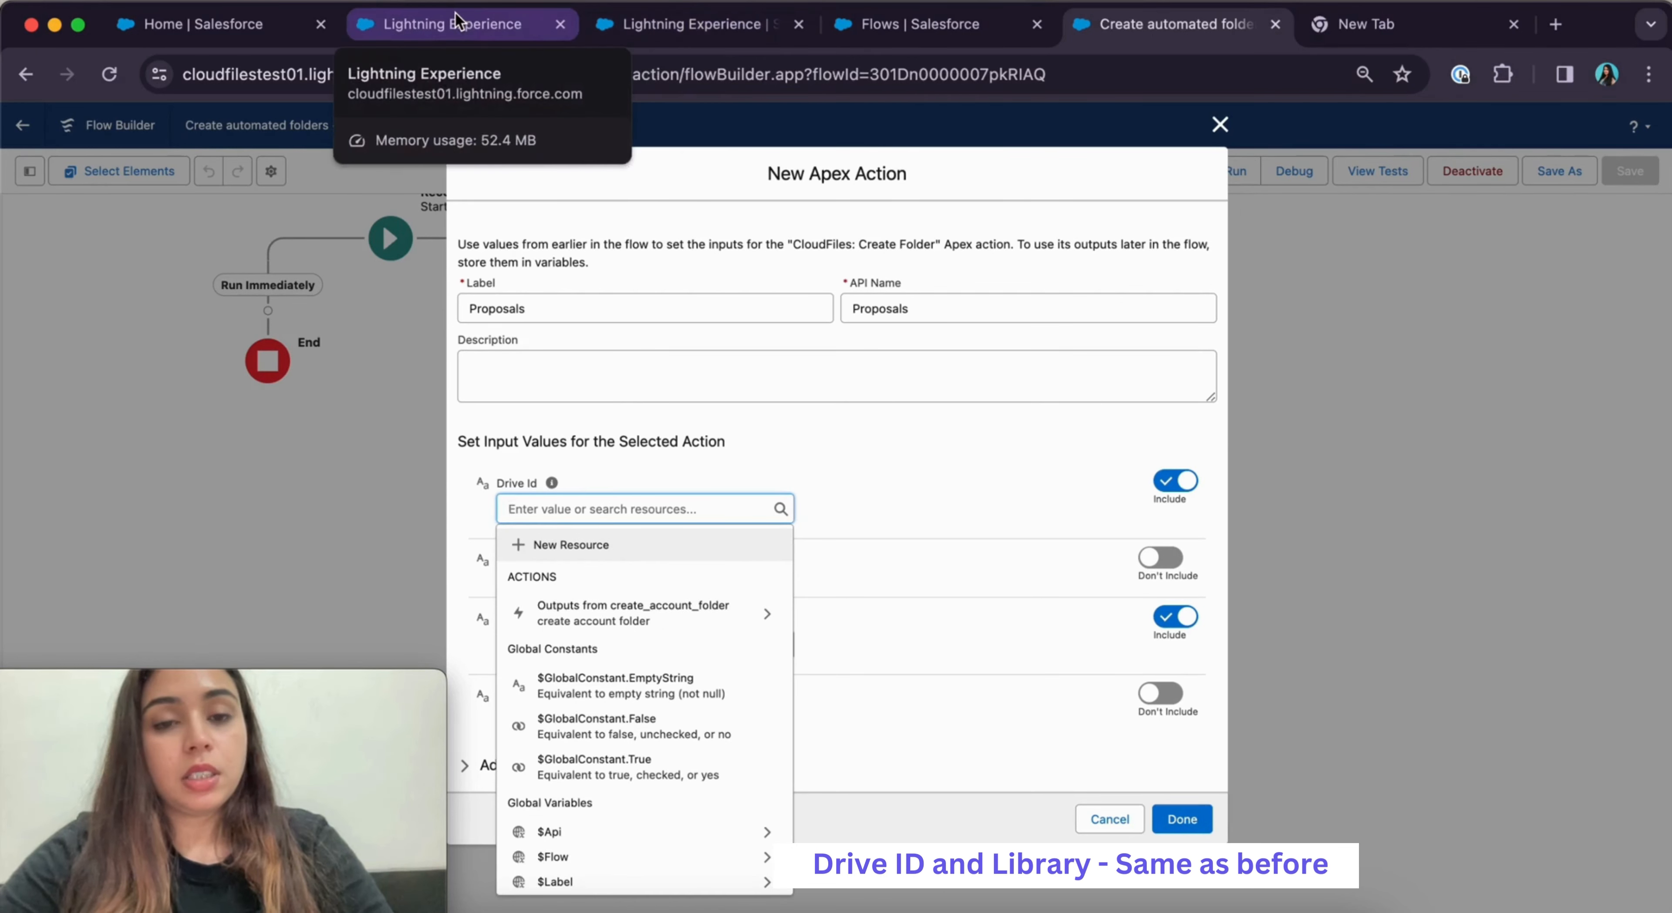
left_click(531, 24)
left_click(592, 26)
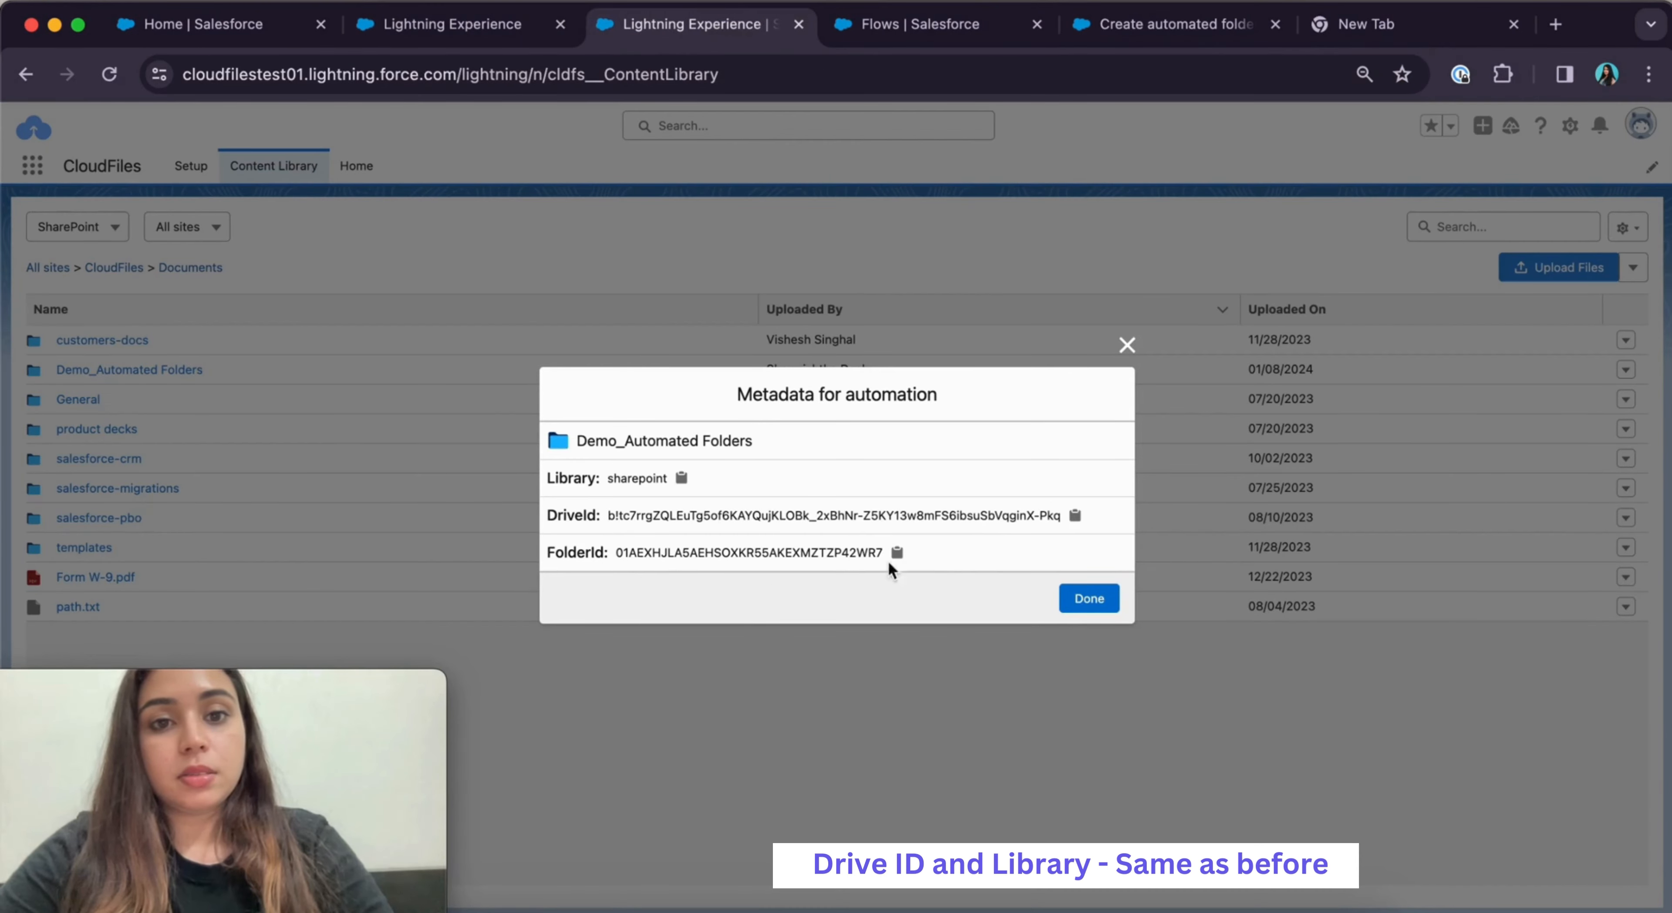
left_click(1075, 515)
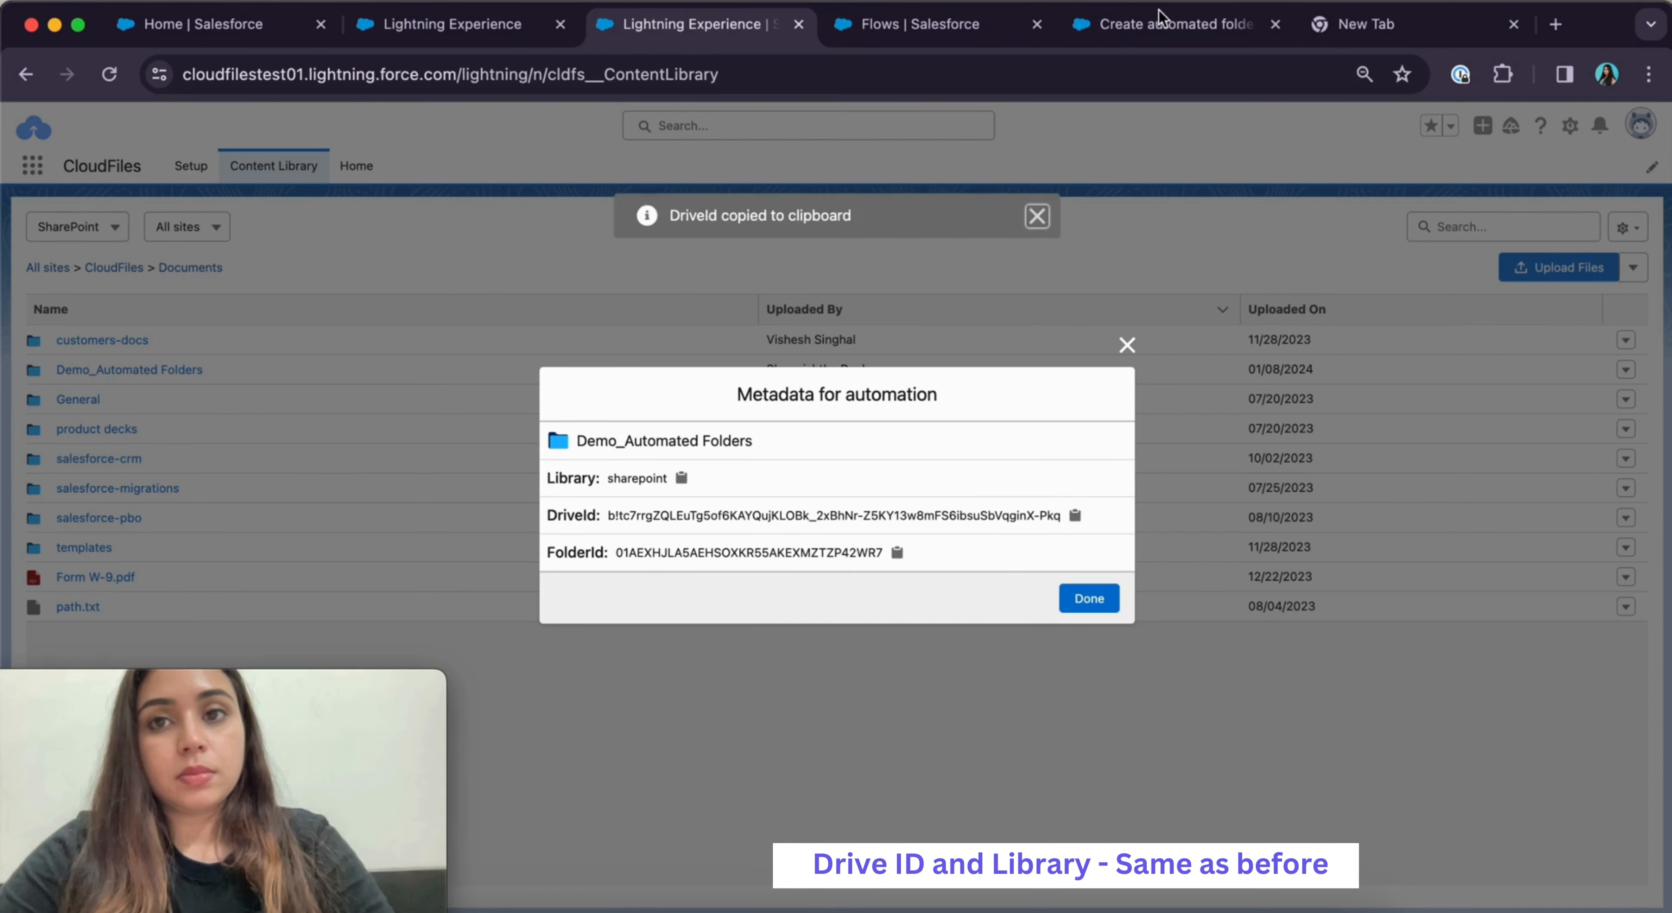
left_click(1161, 29)
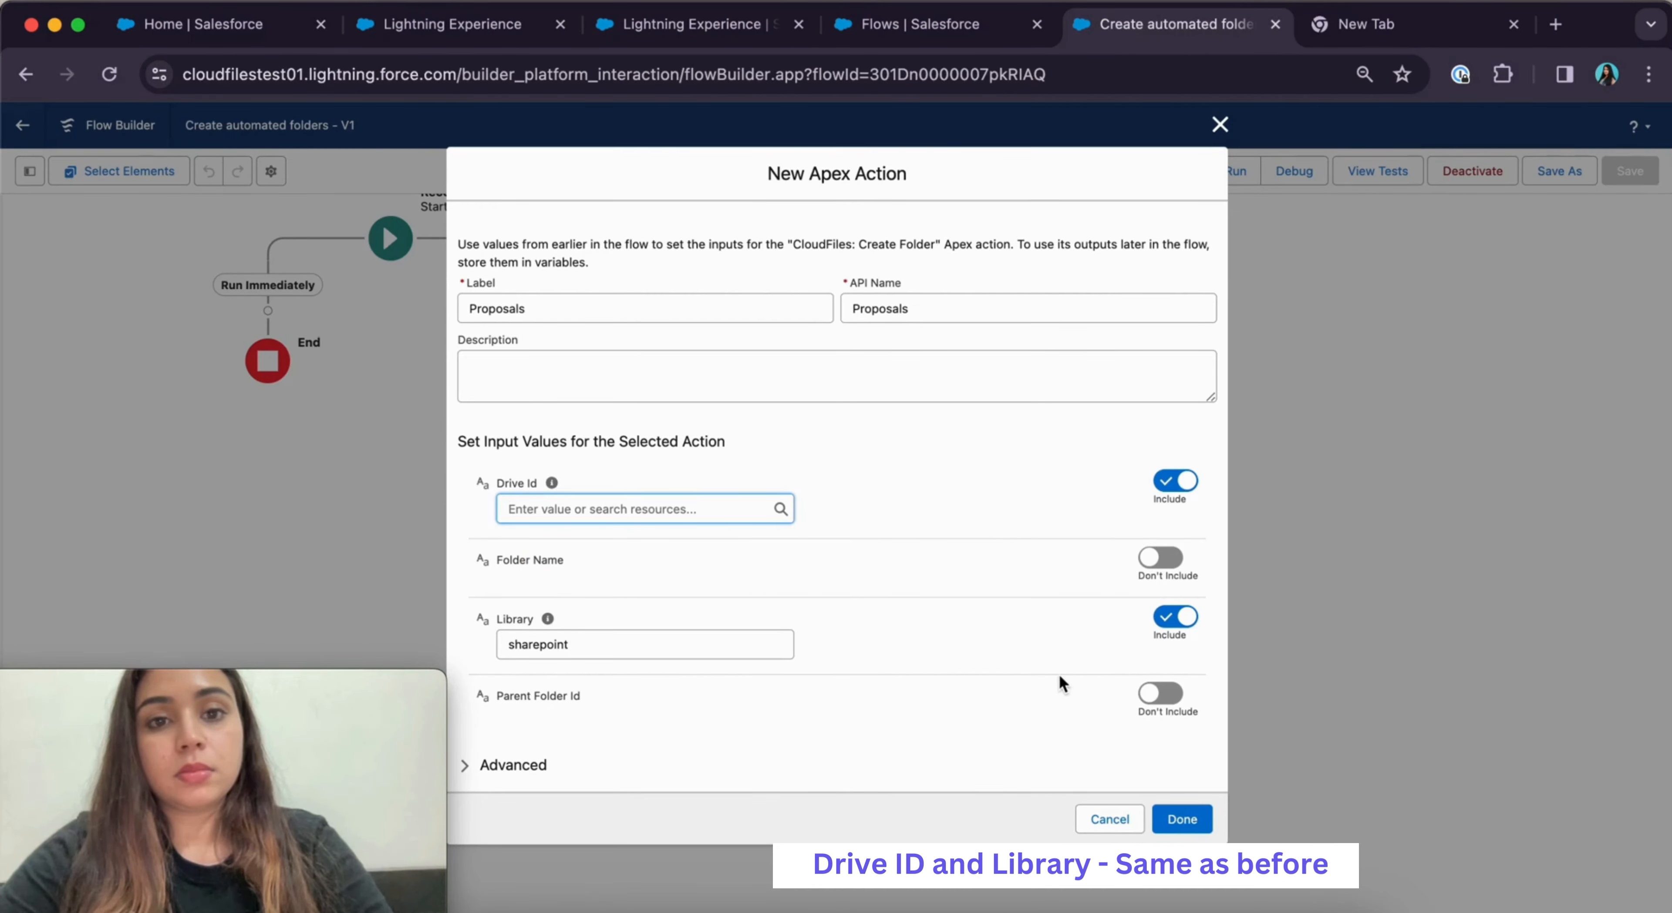
left_click(647, 511)
key("super+v")
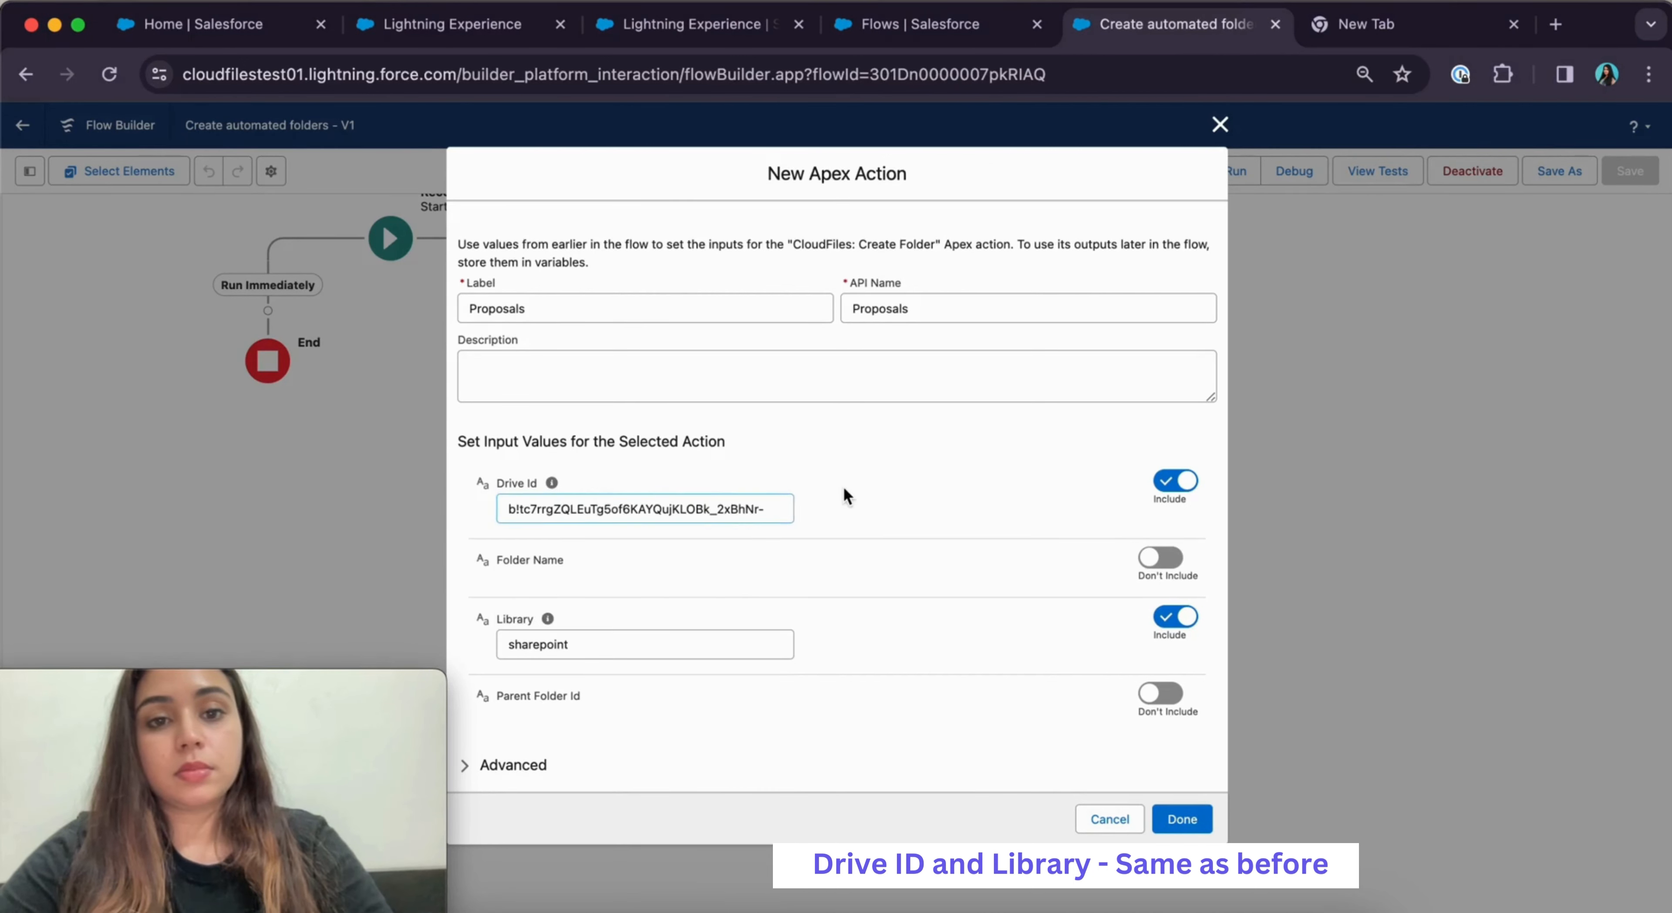
left_click(1162, 557)
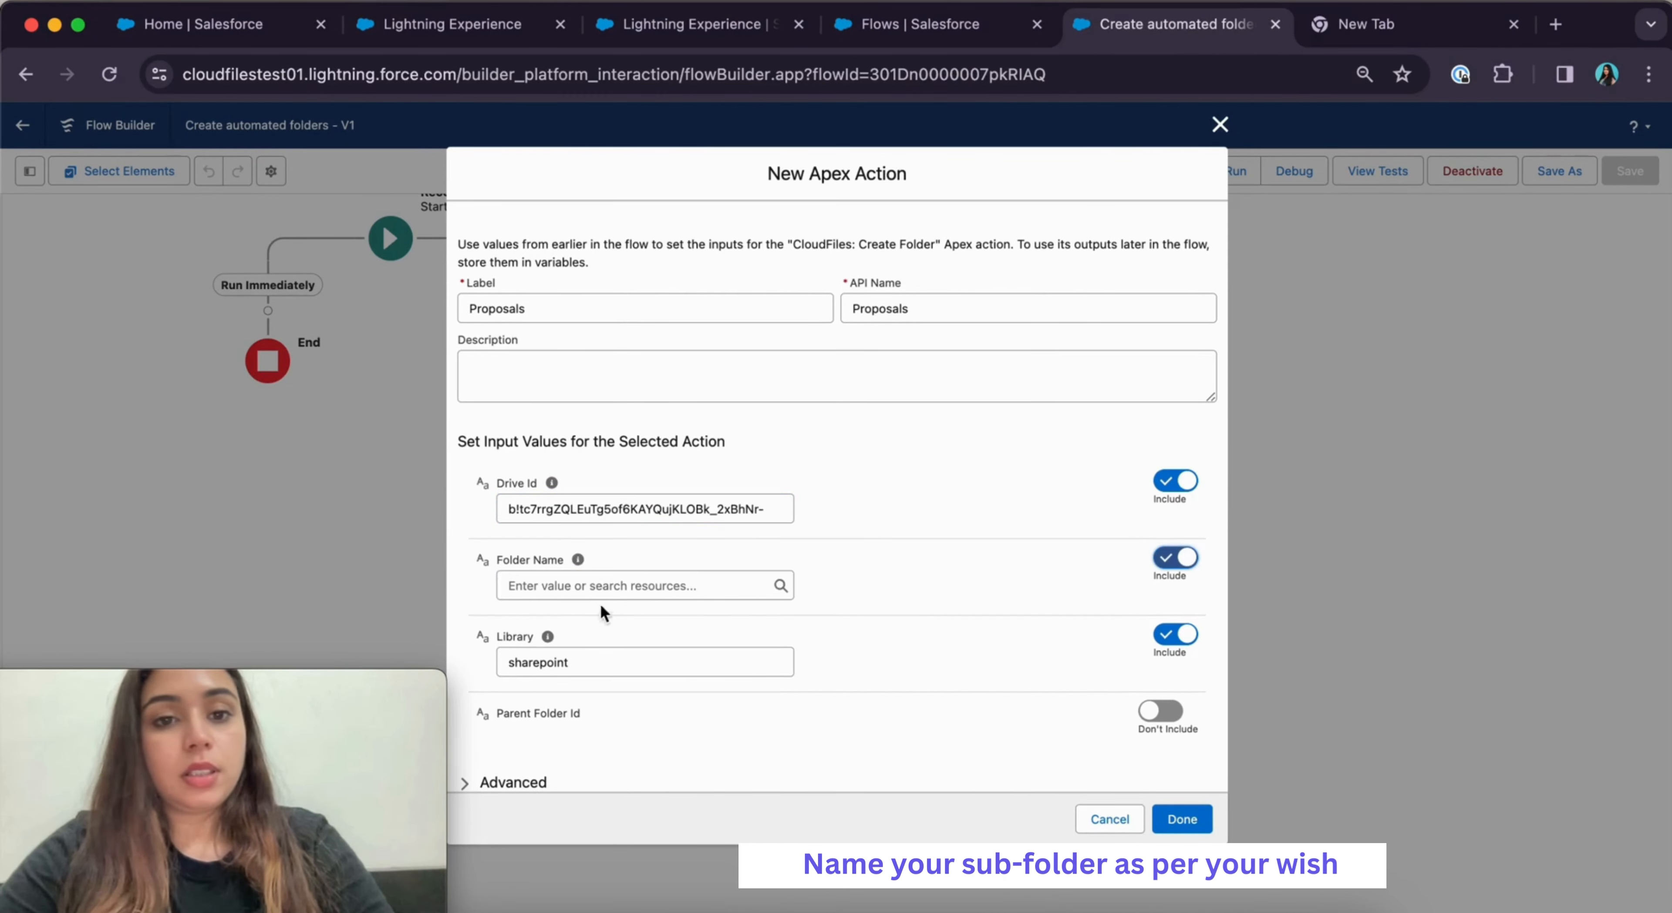
Set Folder Name to Proposals and Parent Folder Id to create_account_folder's id, then add the action
left_click(576, 578)
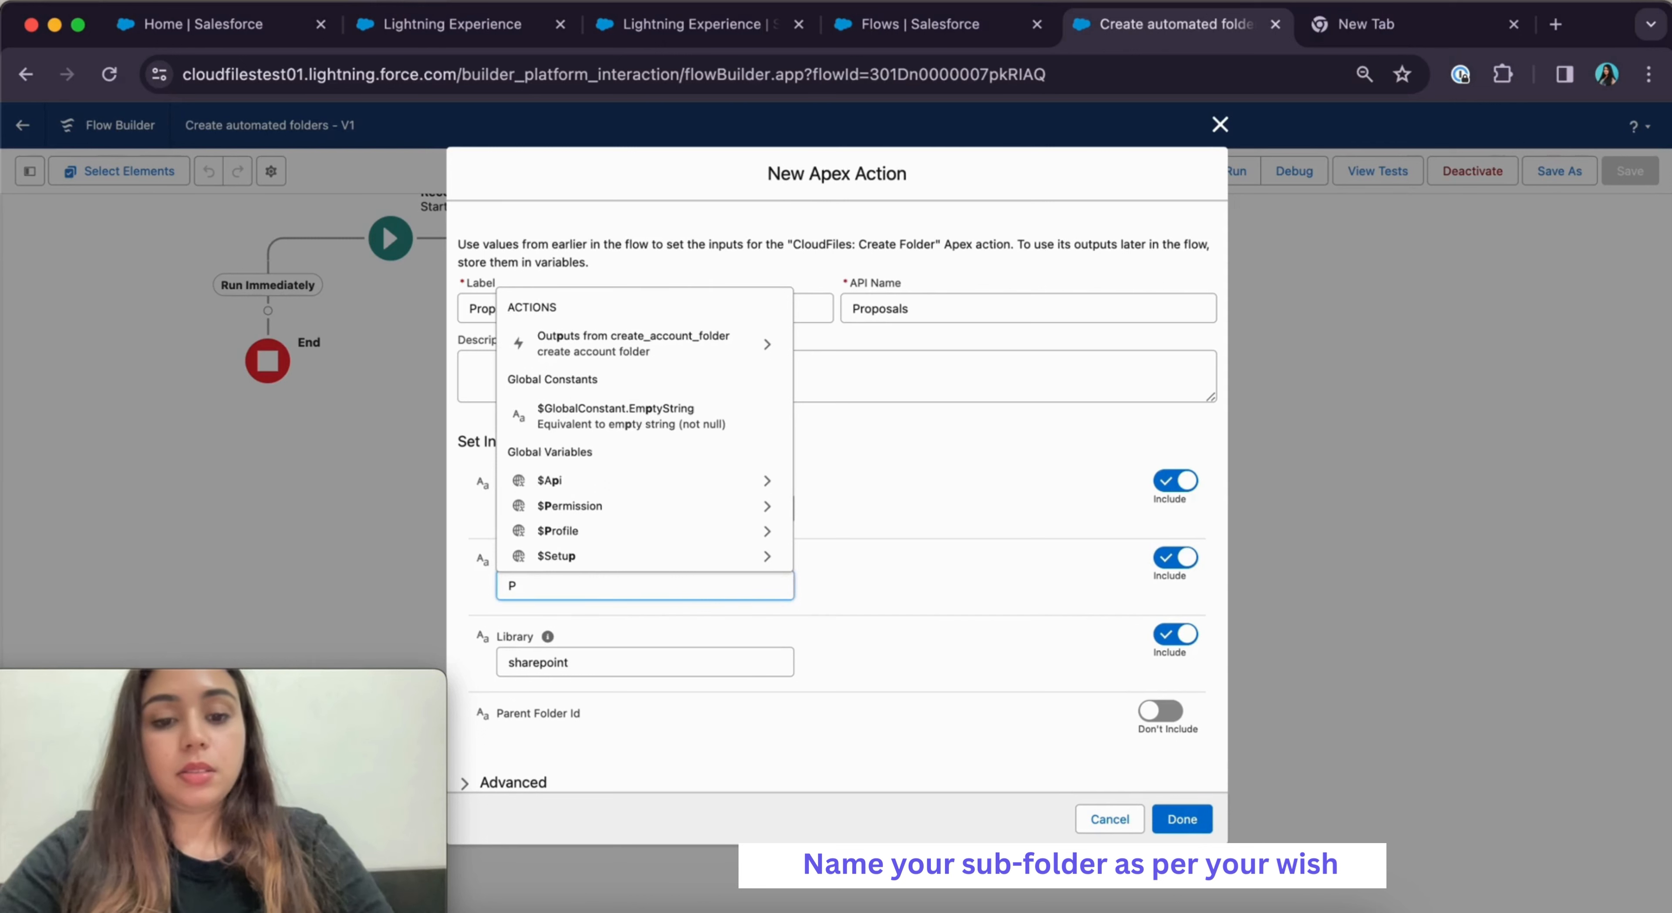
type("ro")
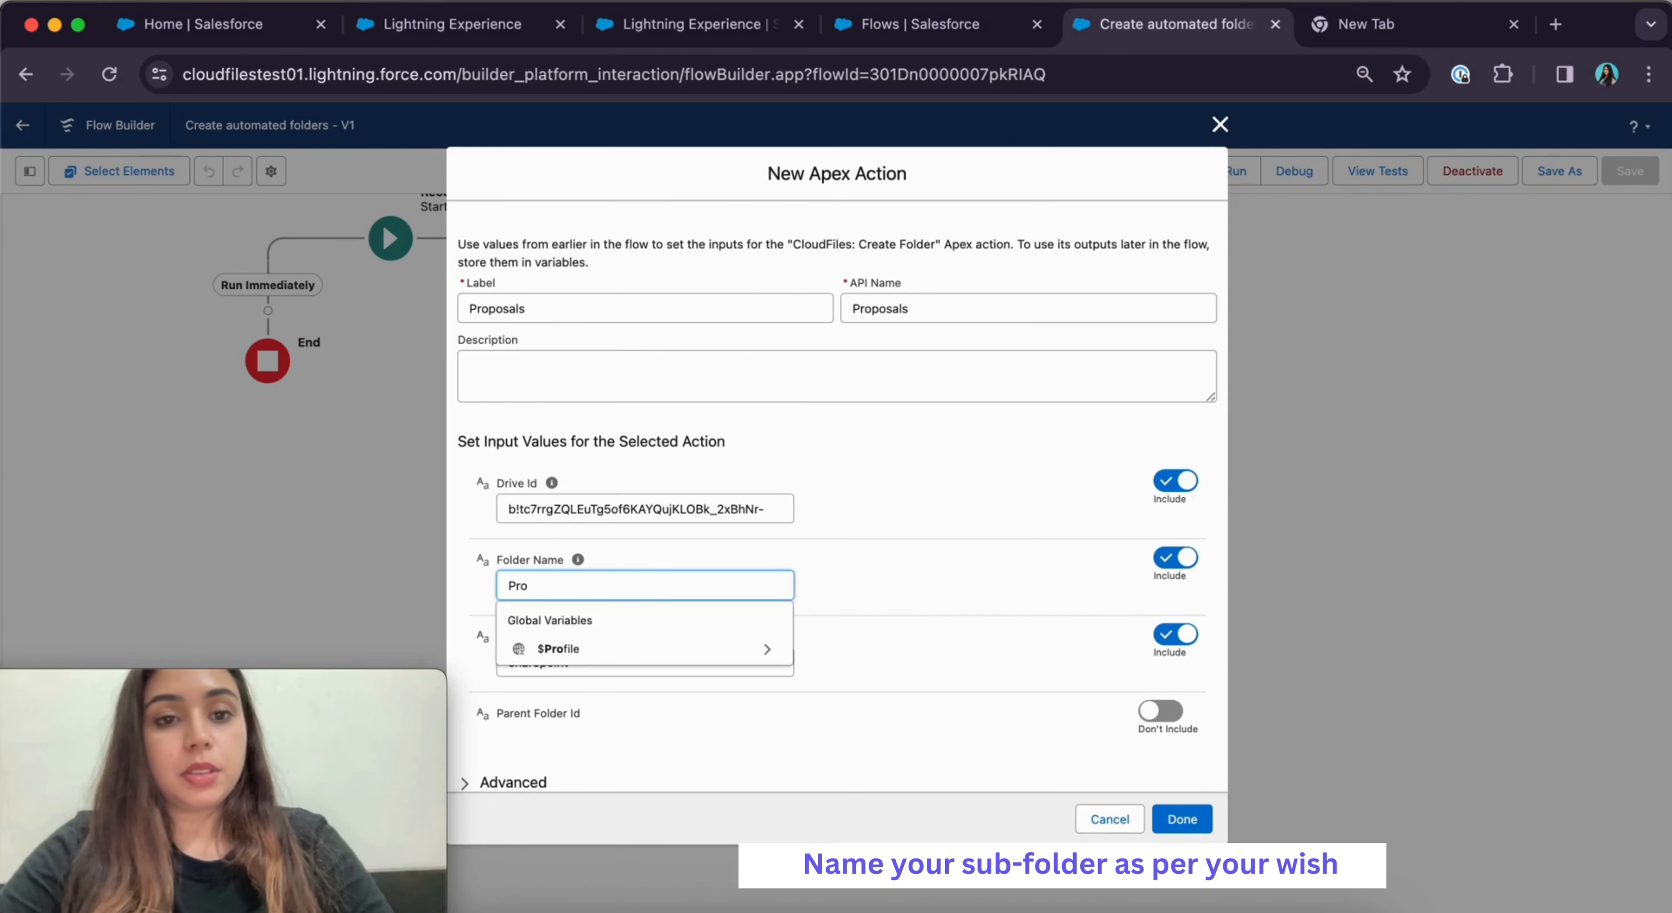
type("posal")
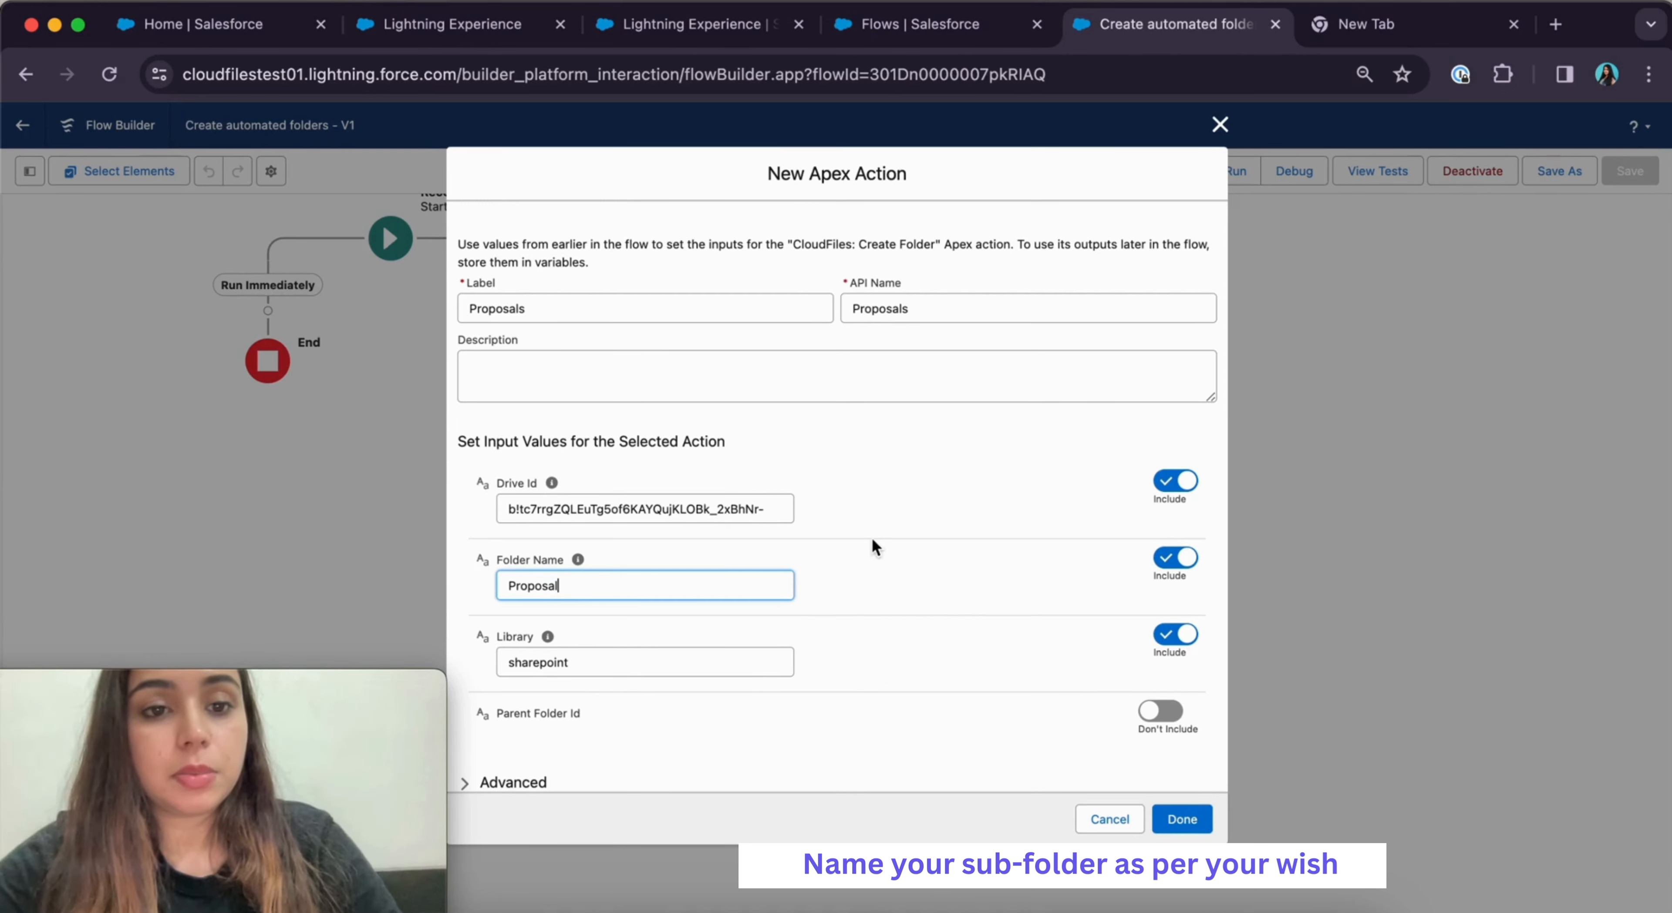
type("s")
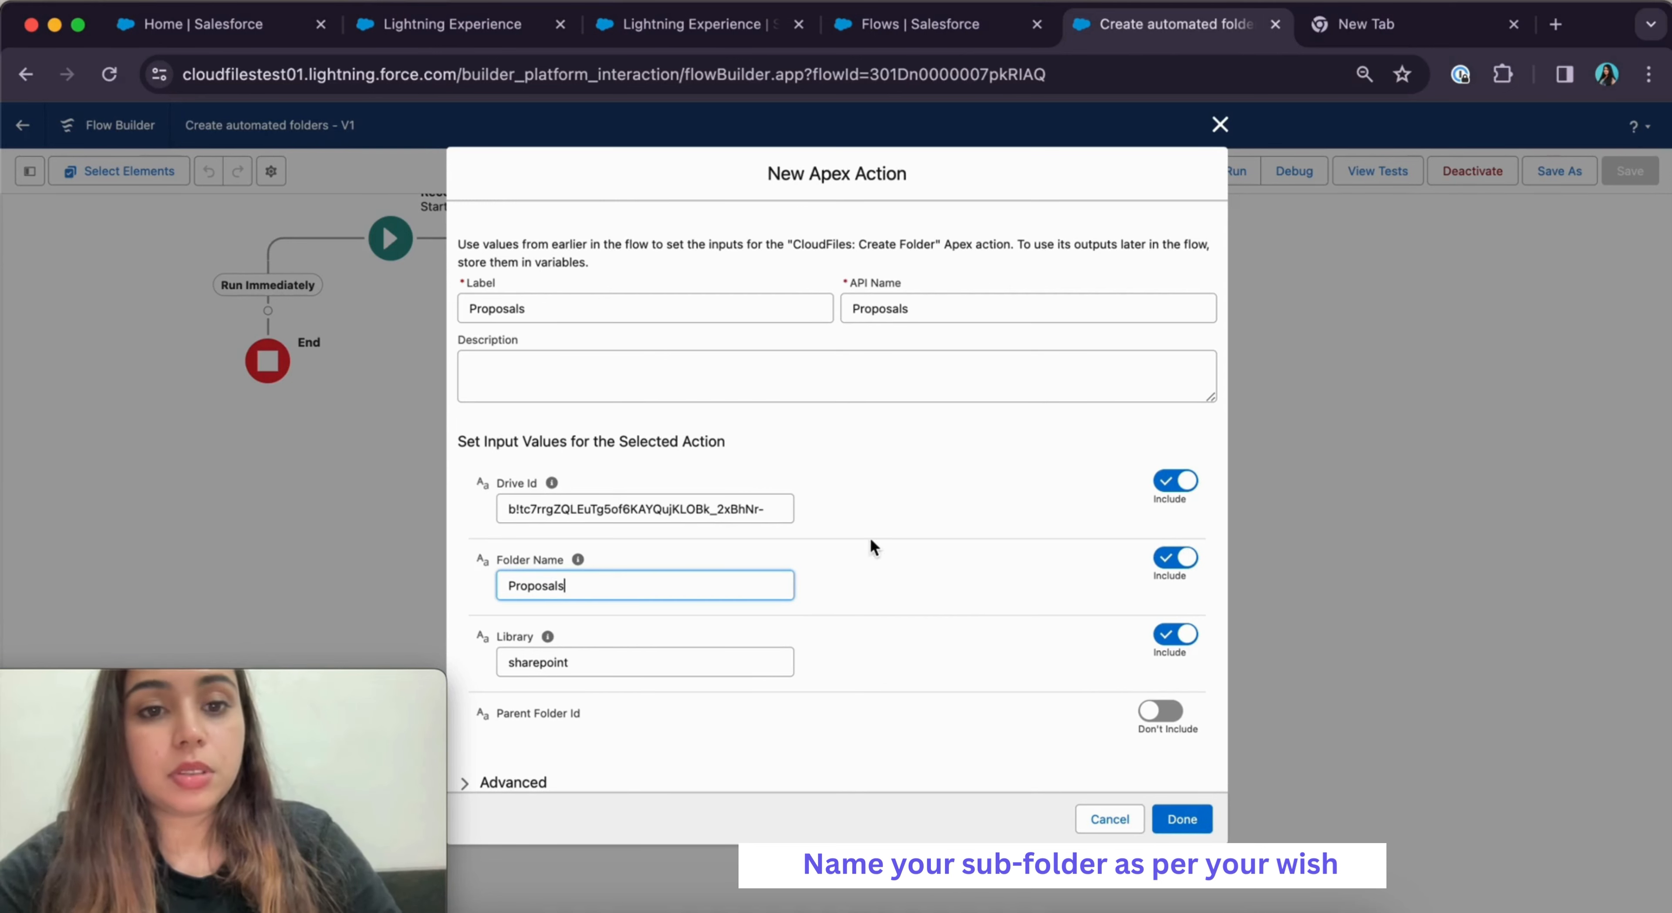
left_click(908, 617)
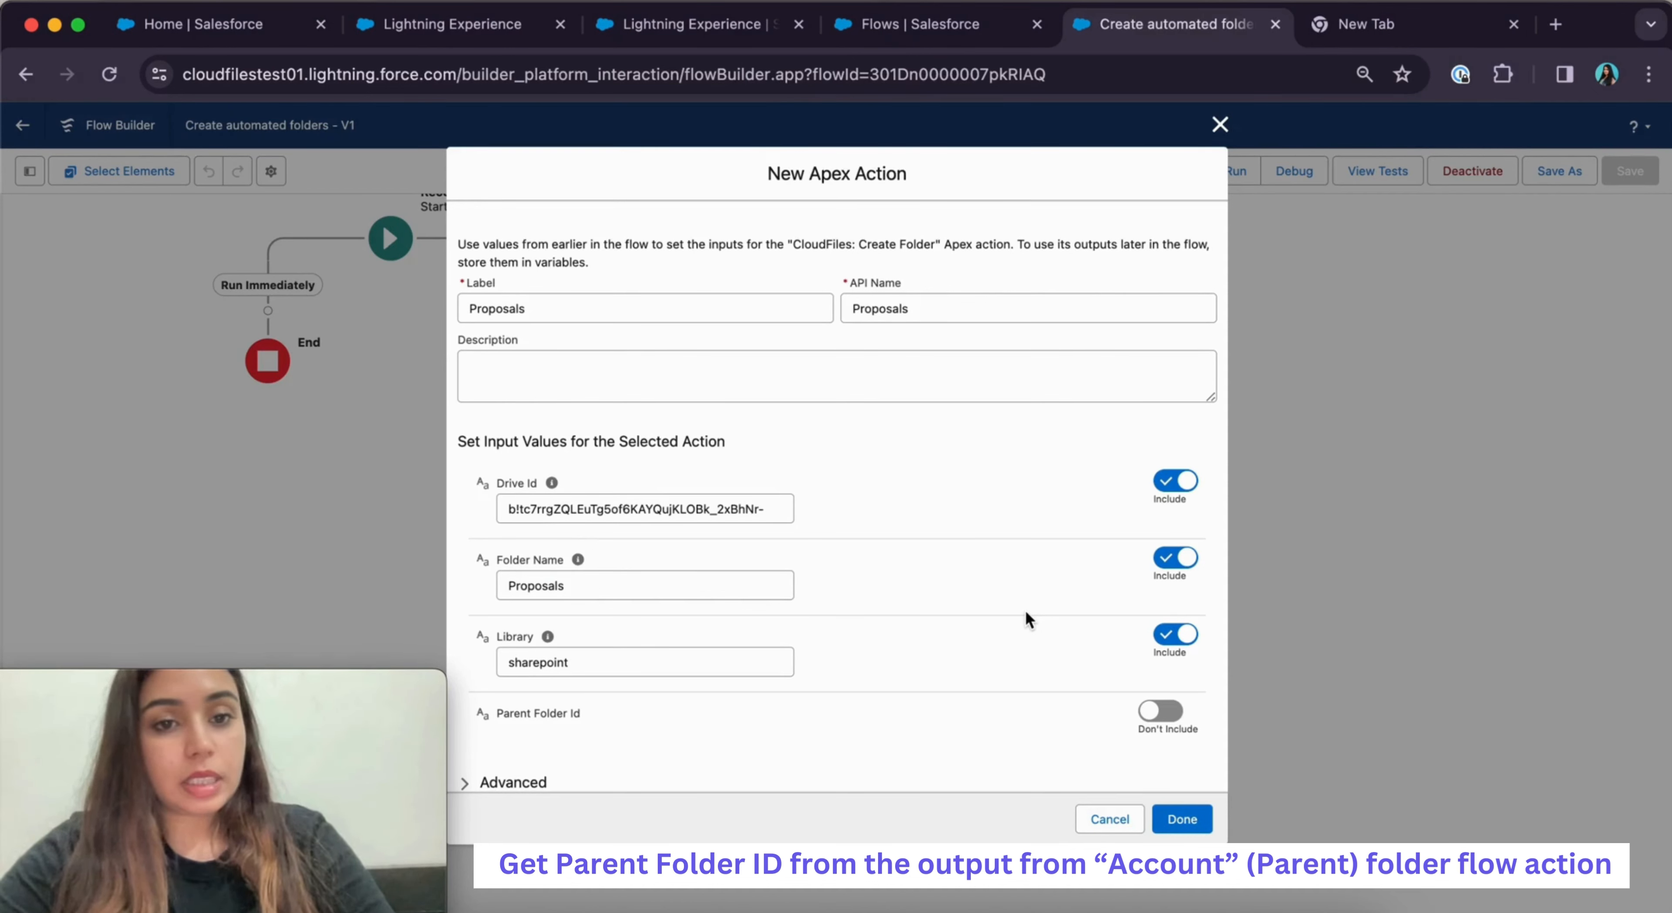
left_click(1160, 711)
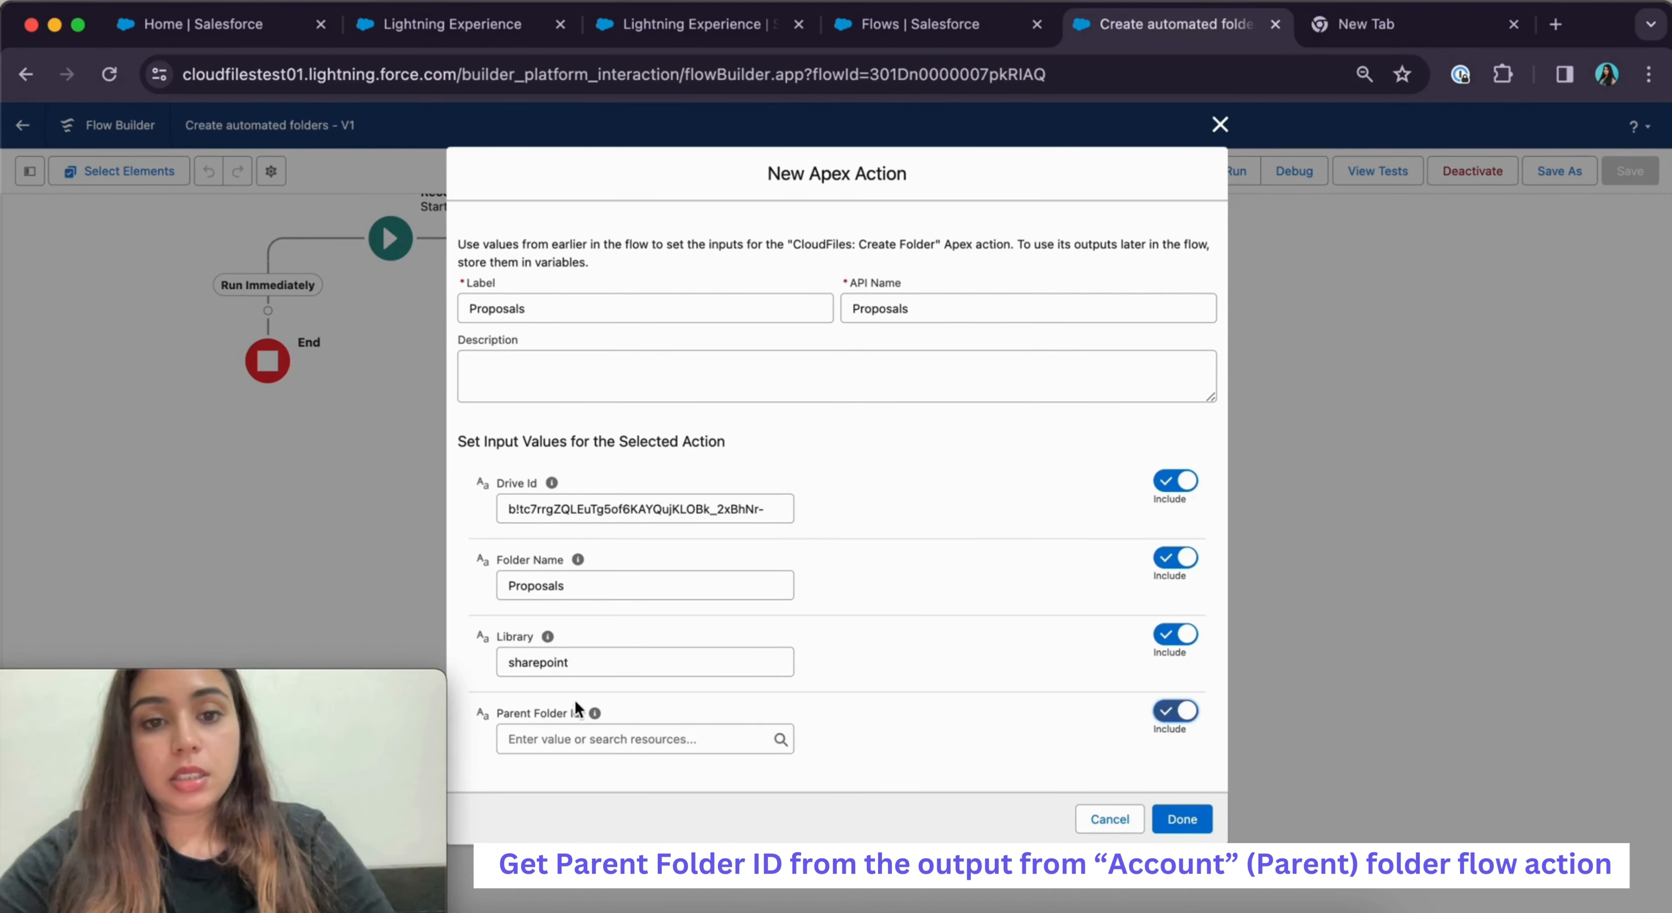
left_click(561, 736)
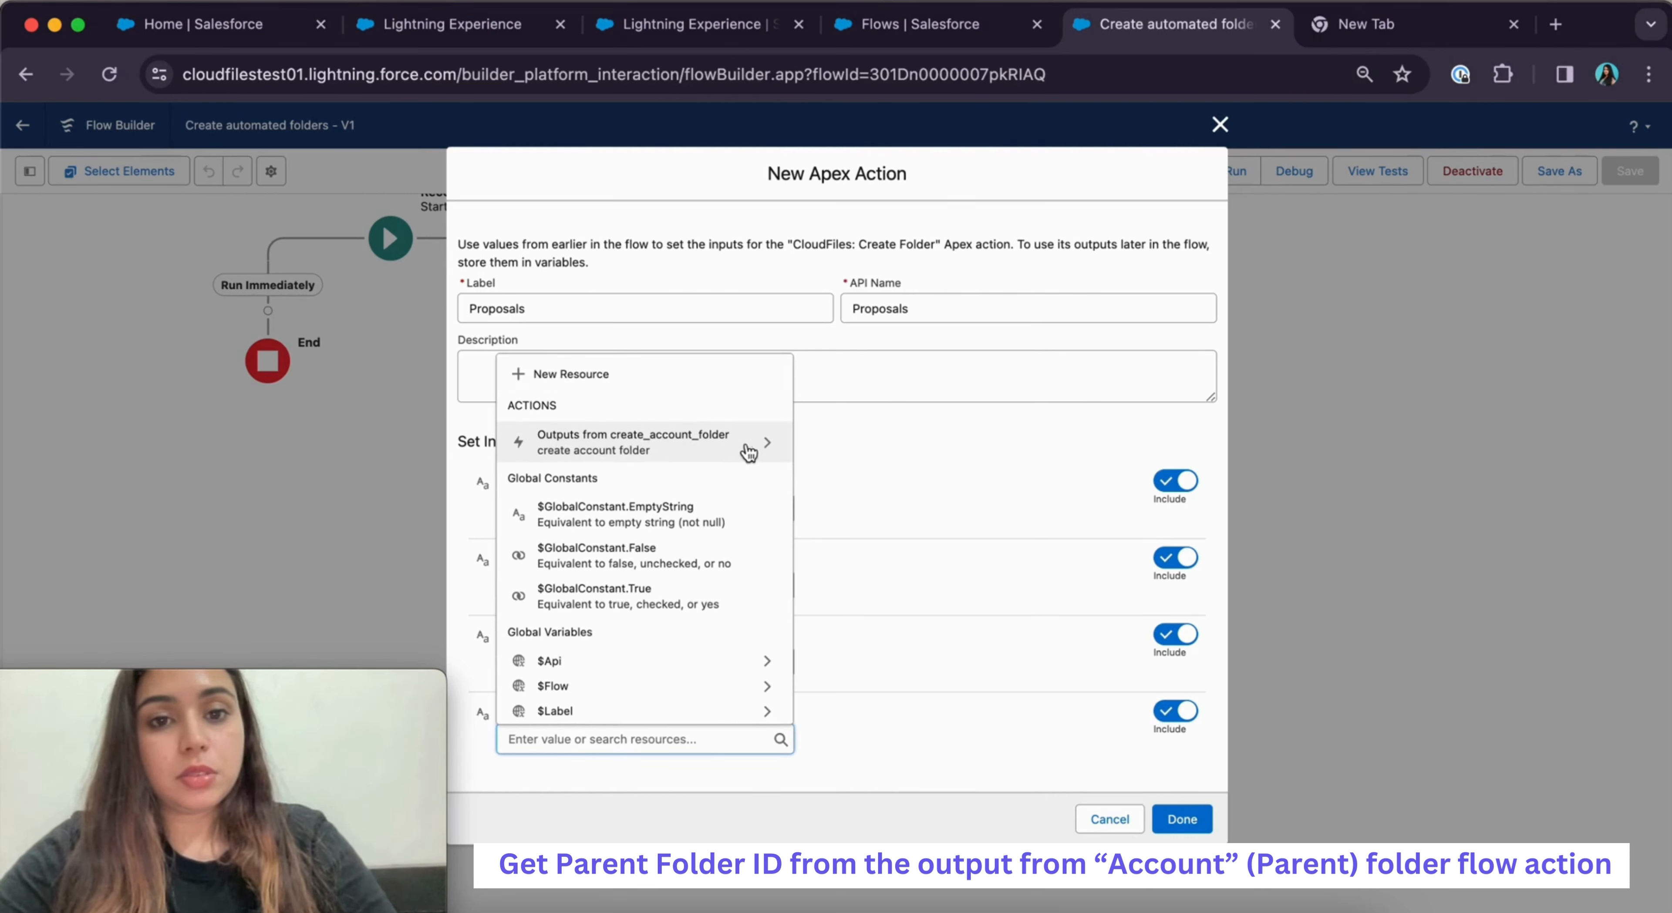
left_click(754, 448)
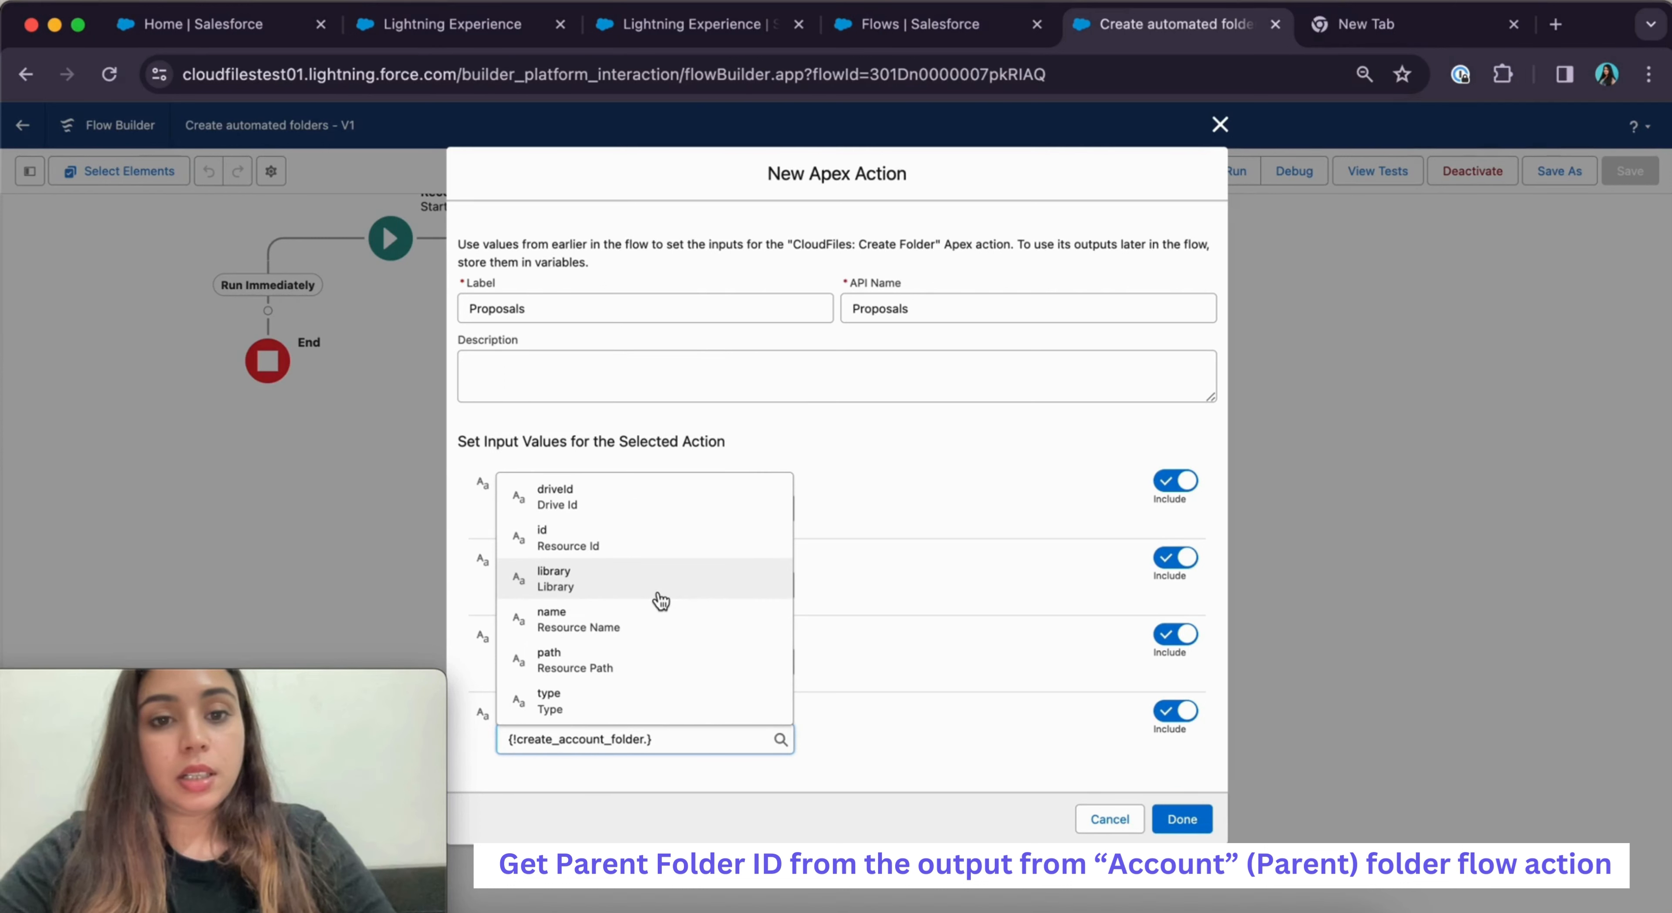
left_click(587, 547)
left_click(1182, 818)
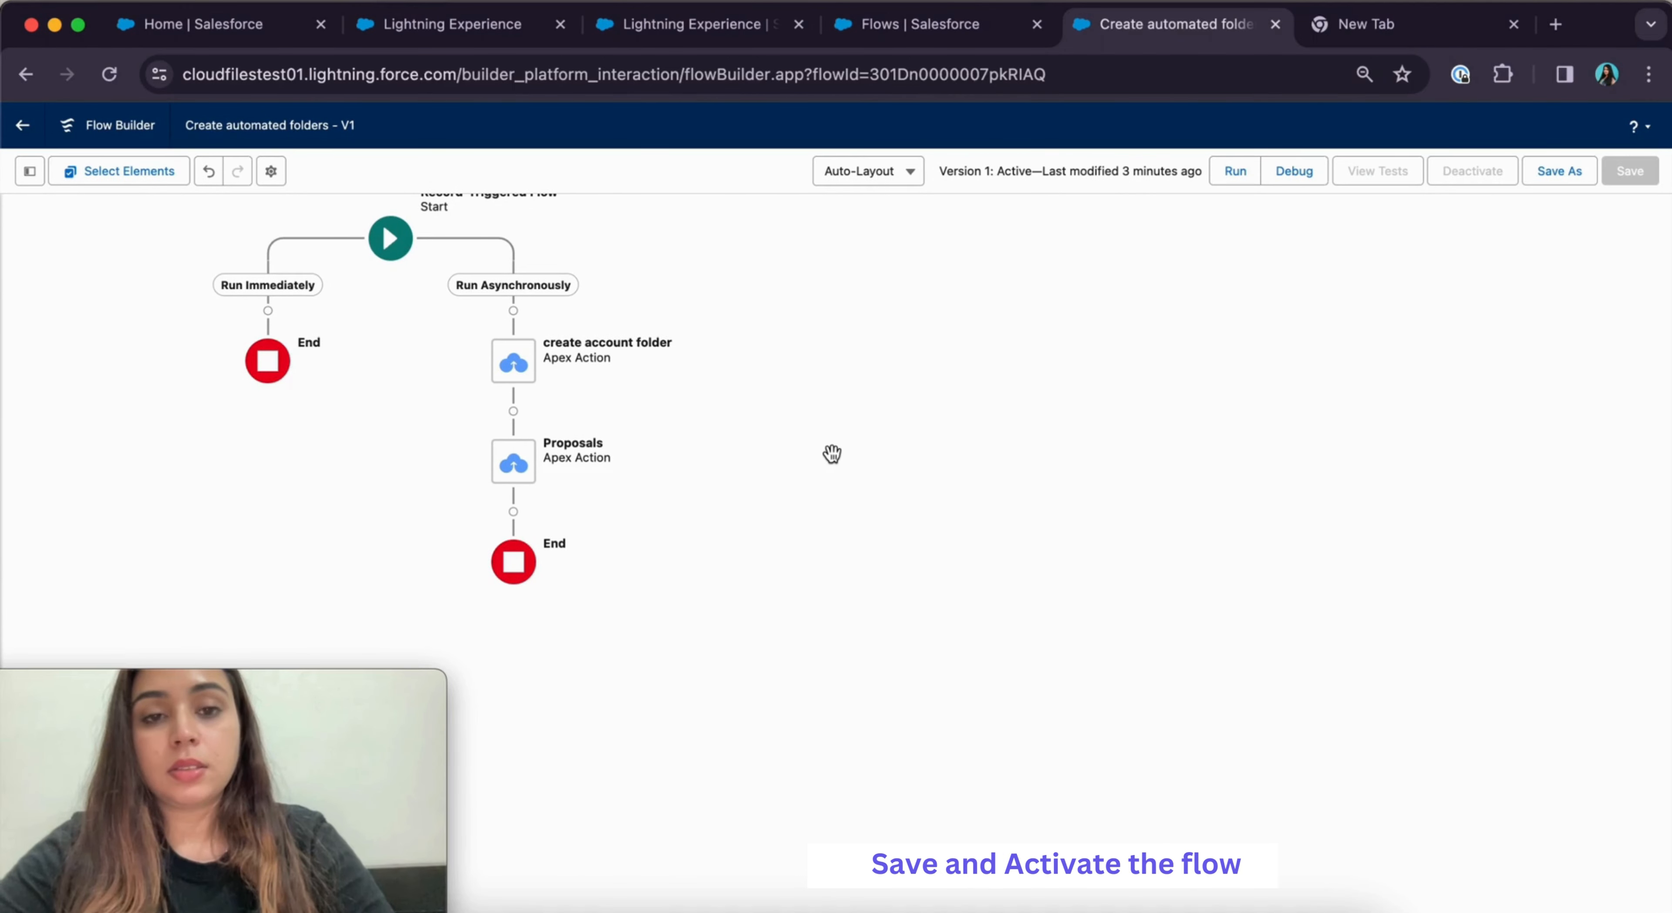
Save the flow as a new Version 2 and activate it
left_click(1560, 171)
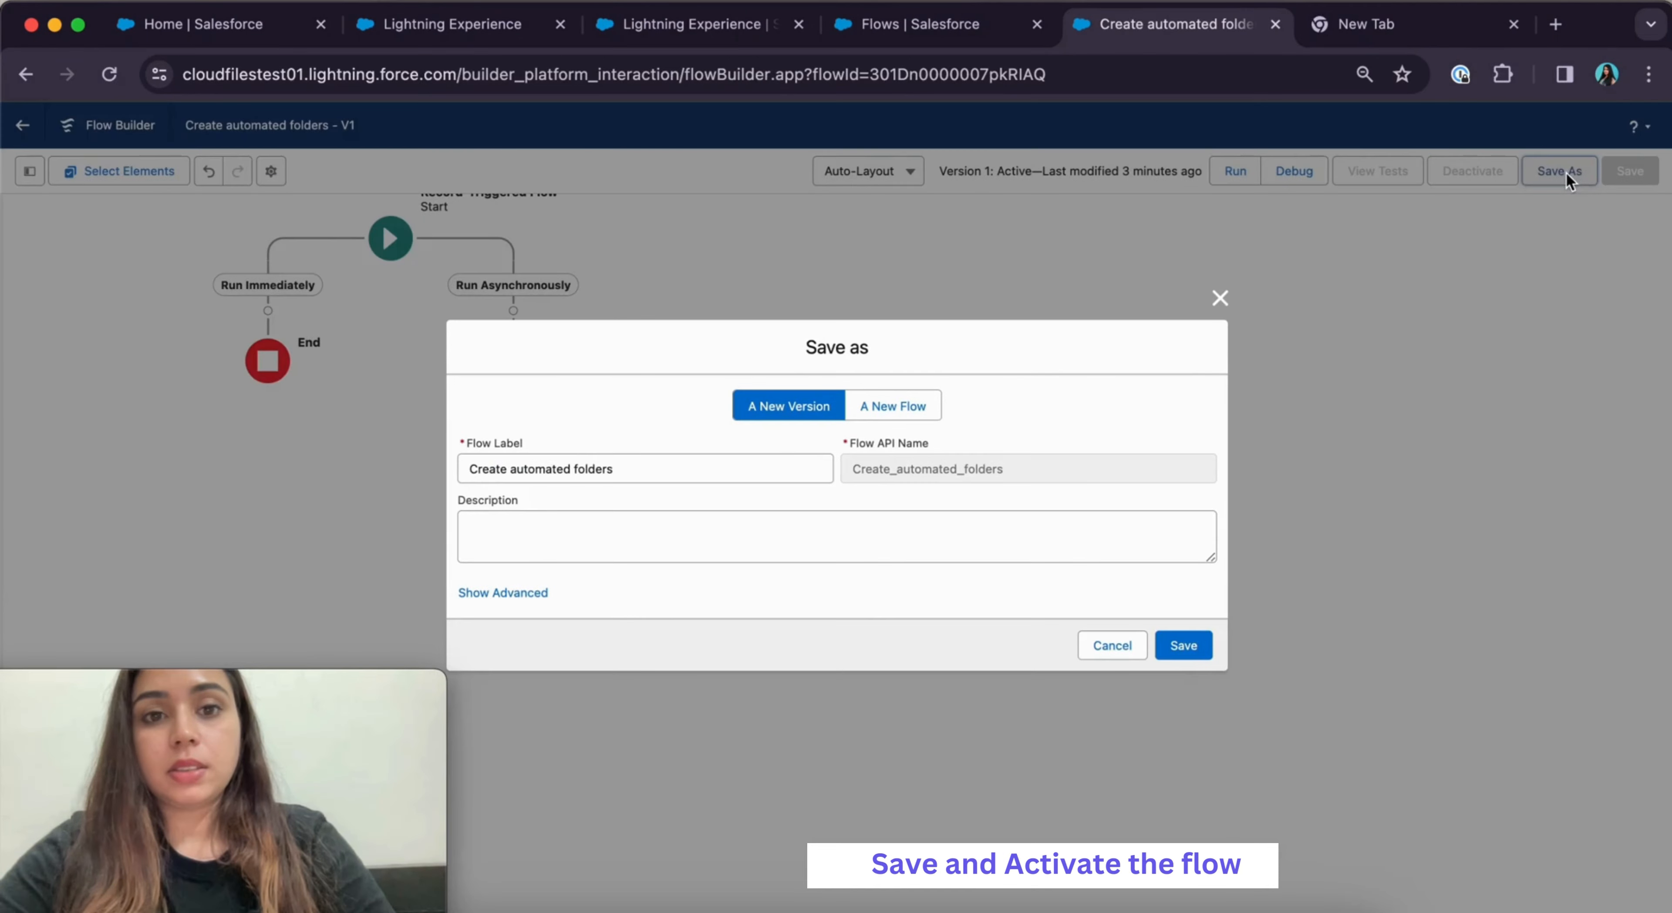
left_click(1180, 652)
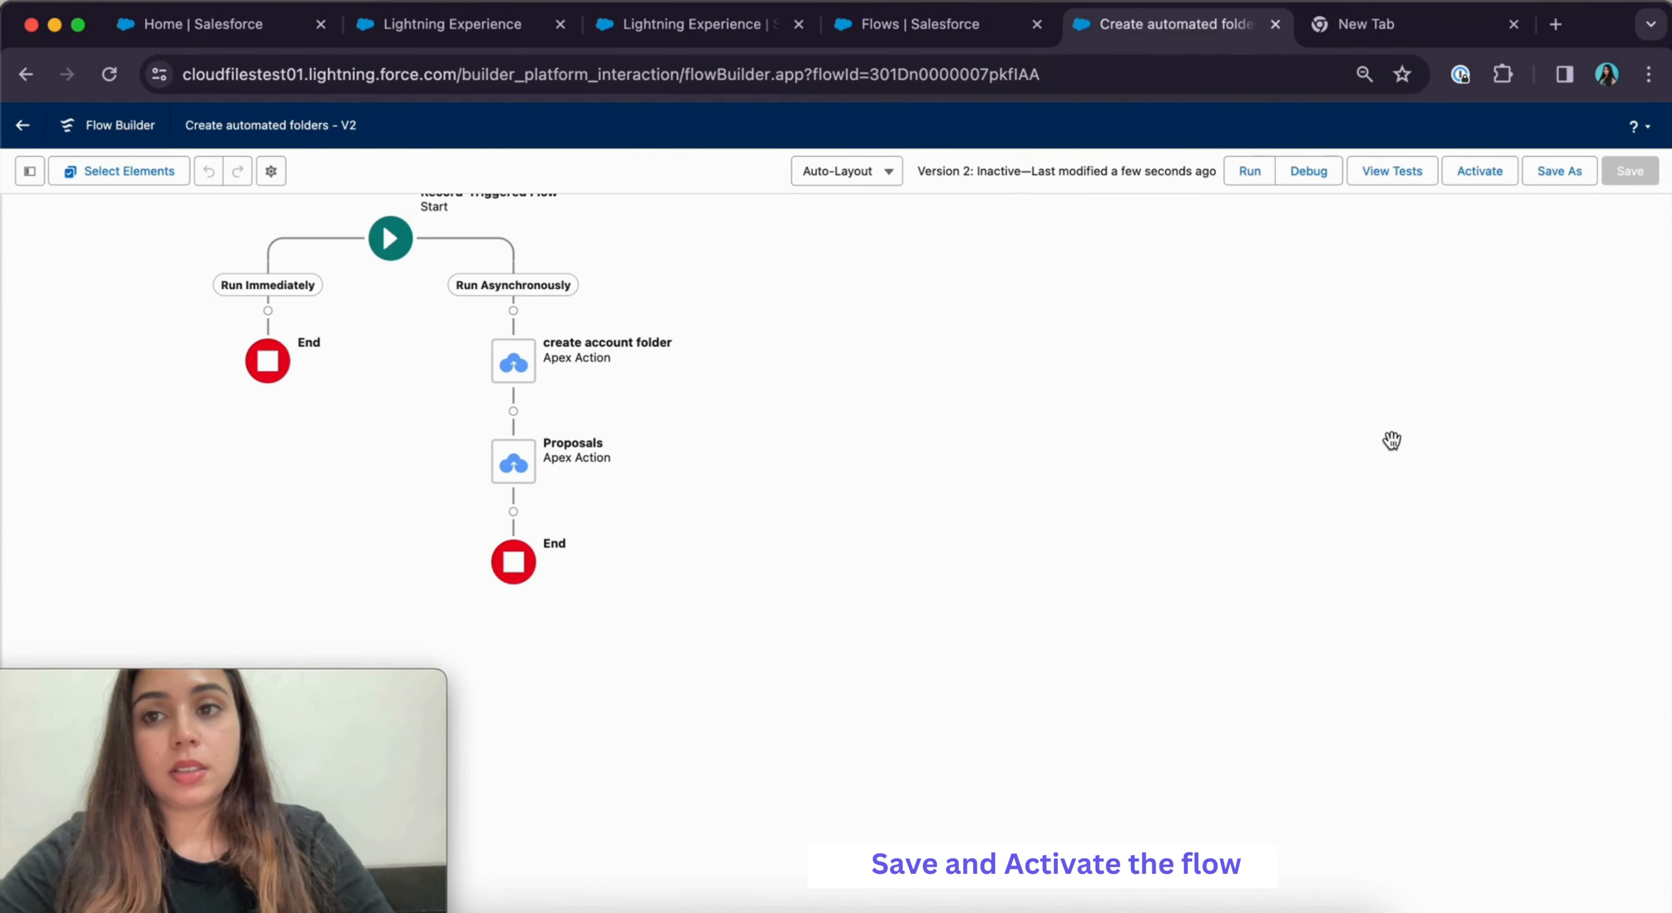
left_click(1480, 172)
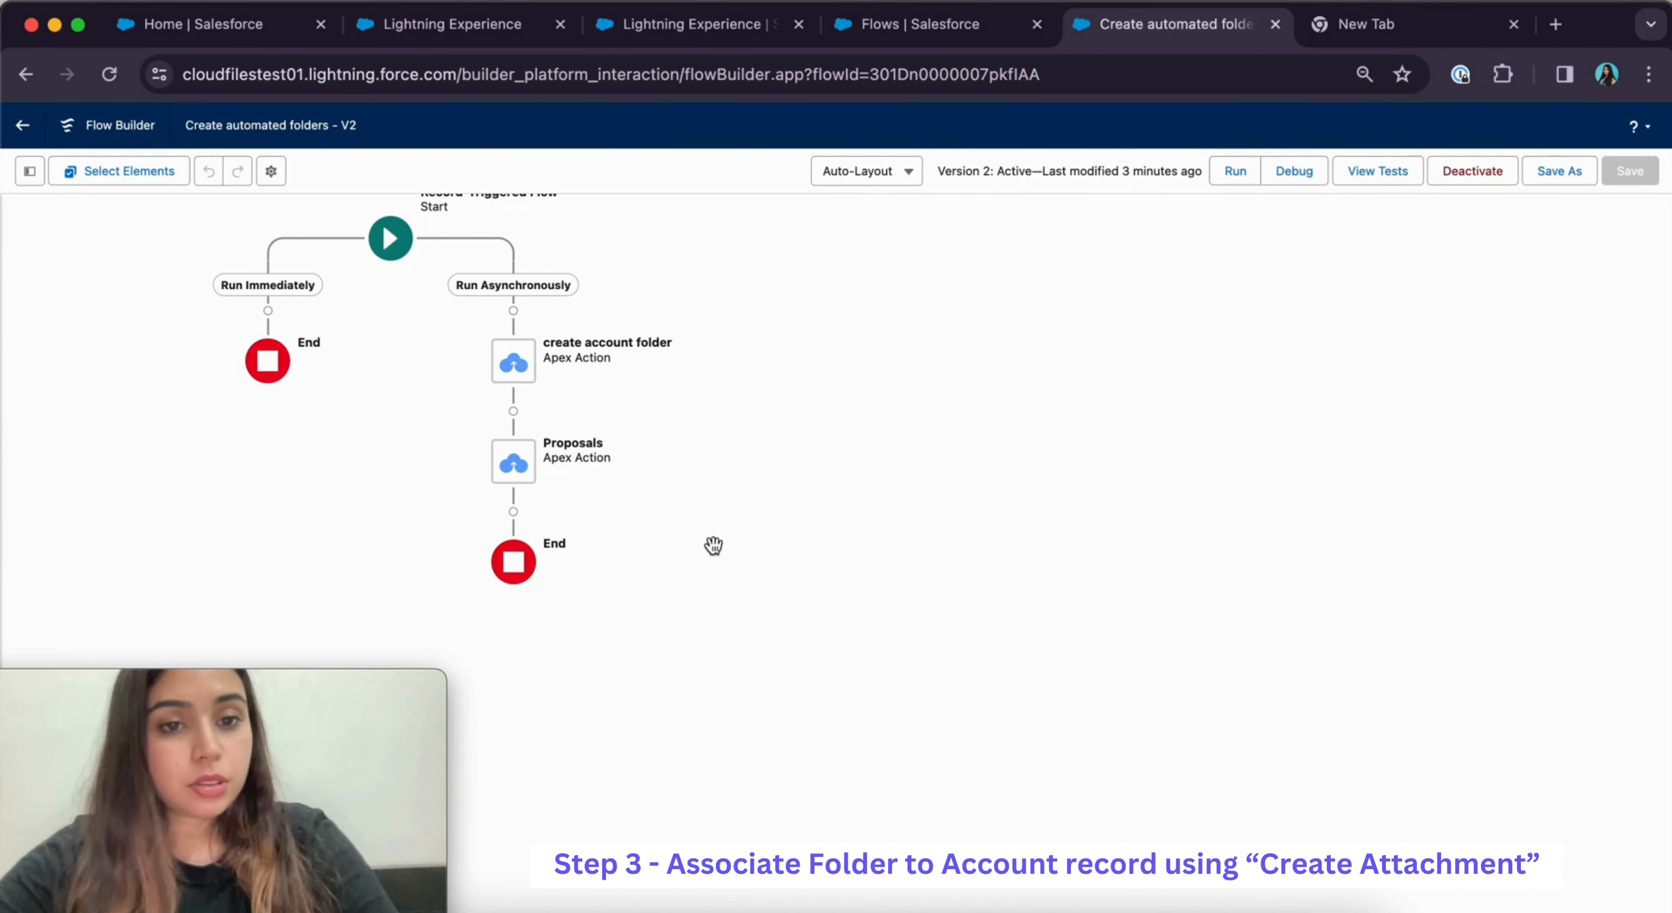
Add a CloudFiles: Create Attachment action after Proposals, labelled create attachment
left_click(513, 512)
type("c")
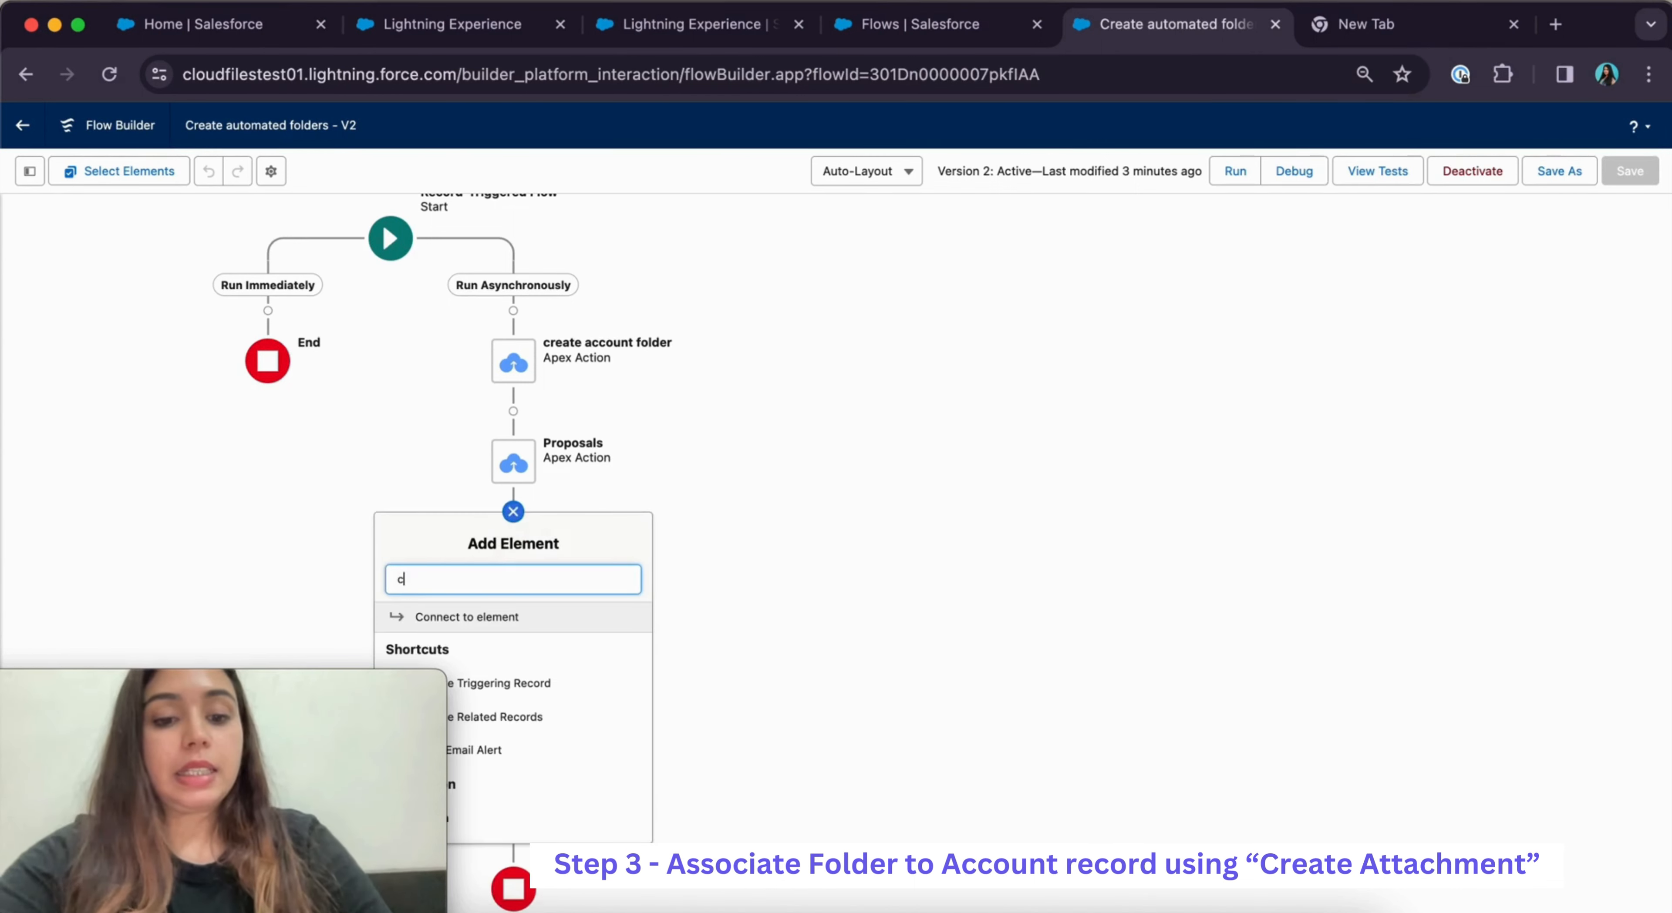
type("reate at")
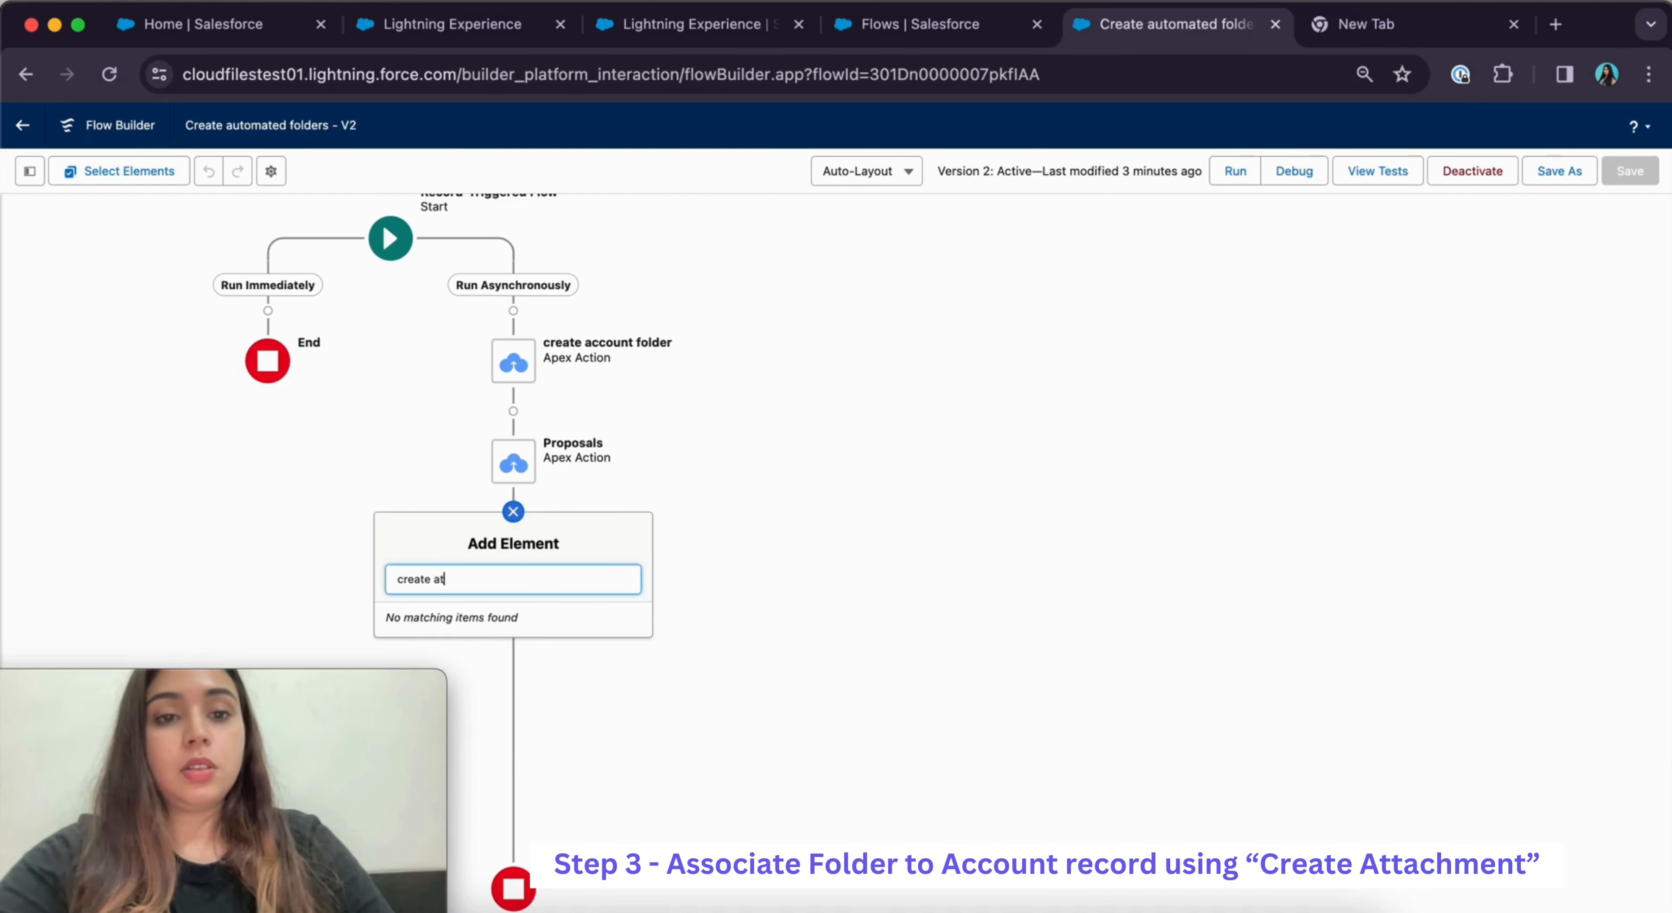
type("tac")
left_click(555, 619)
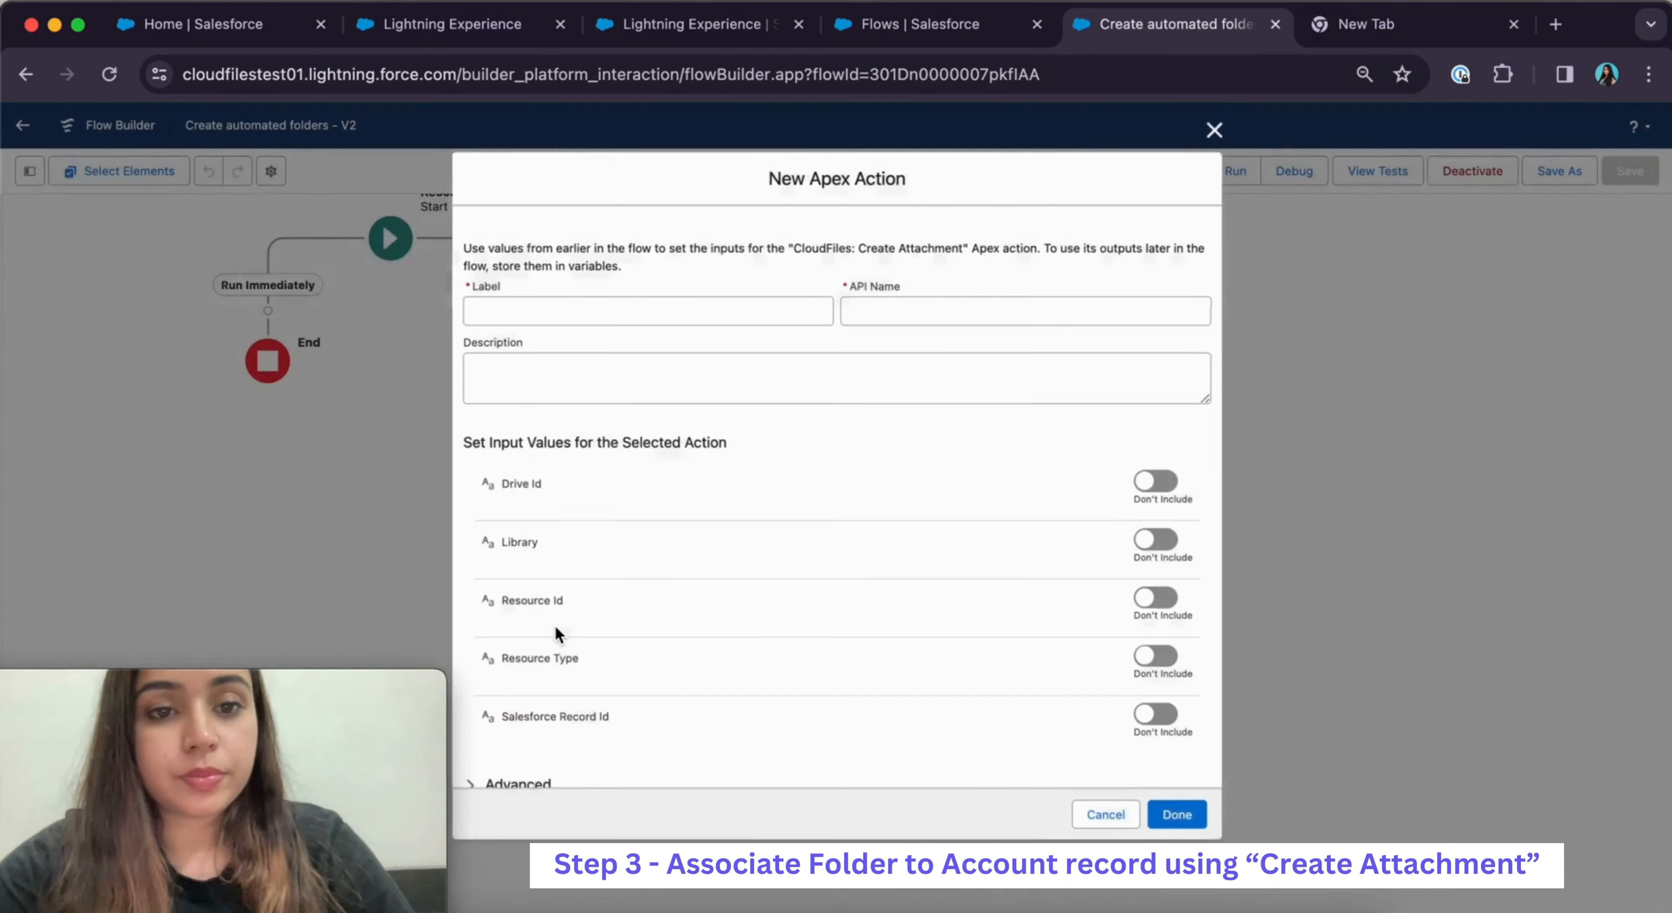
type("ate a")
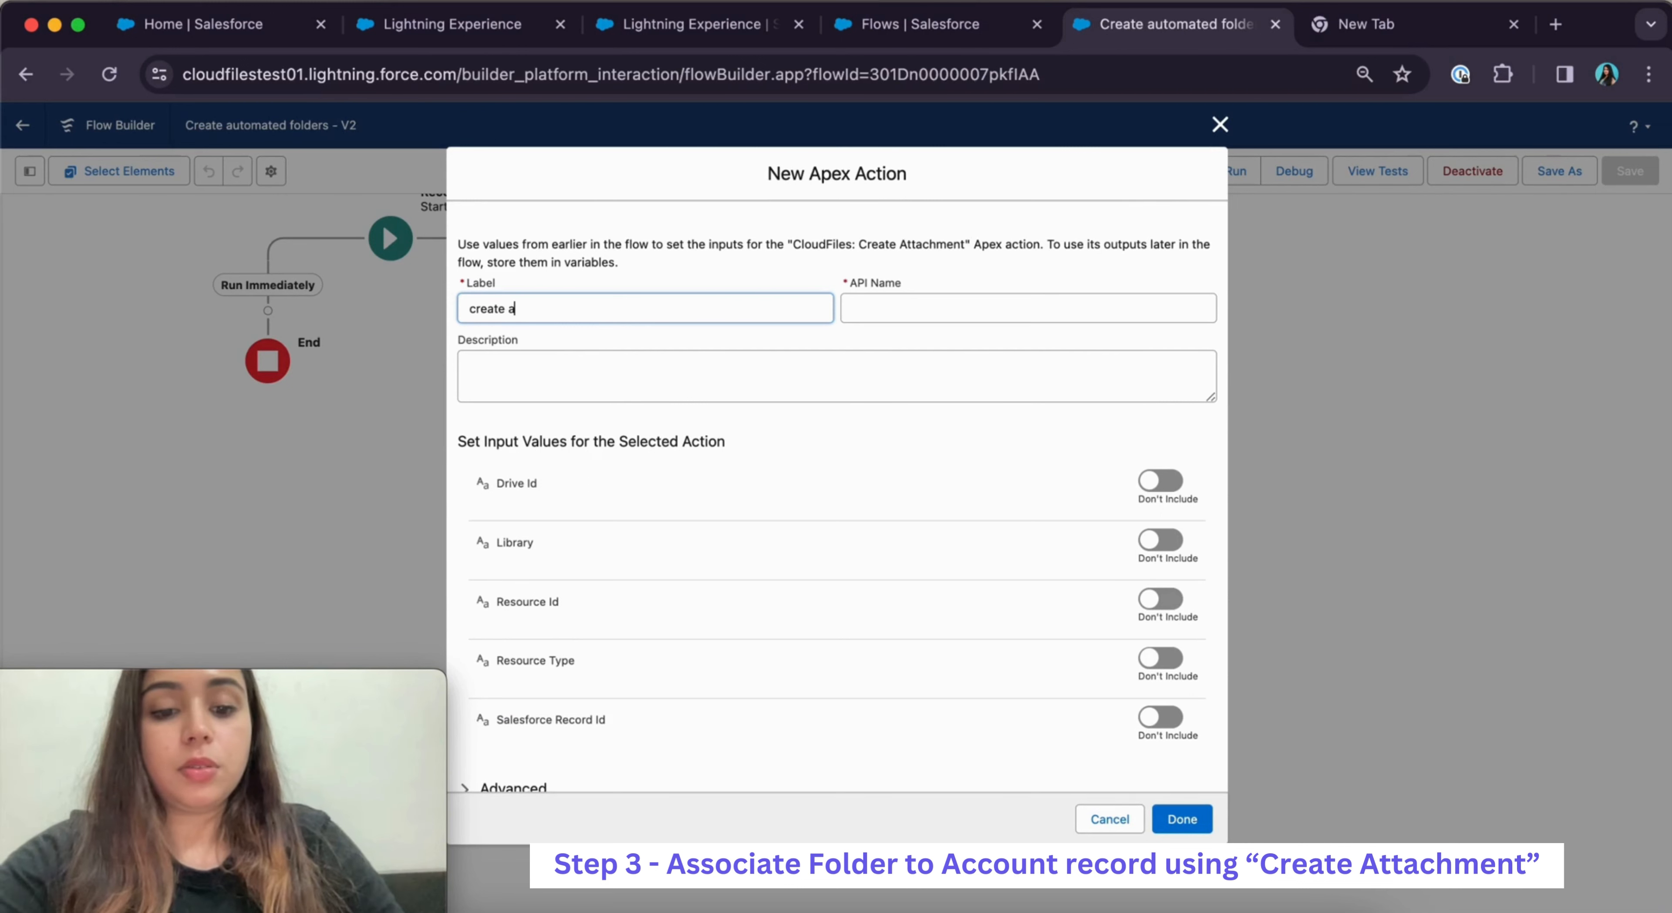
type("reate attachment")
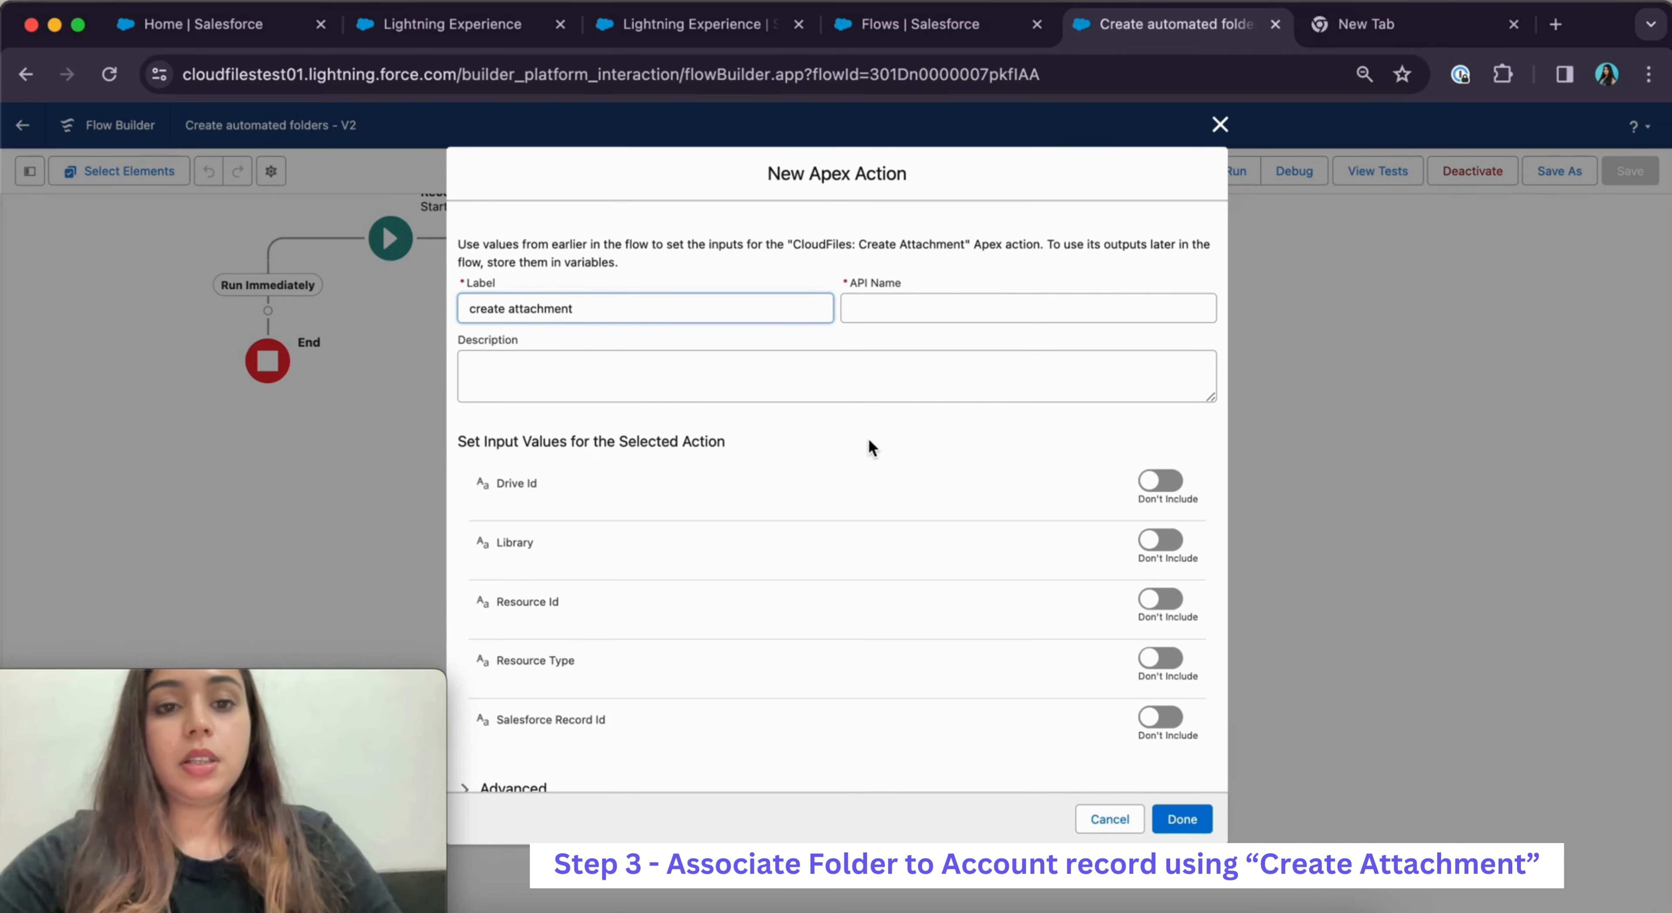
left_click(868, 437)
Set the attachment's Drive Id to the copied folder drive ID and Library to sharepoint
scroll(881, 494, "down", 1)
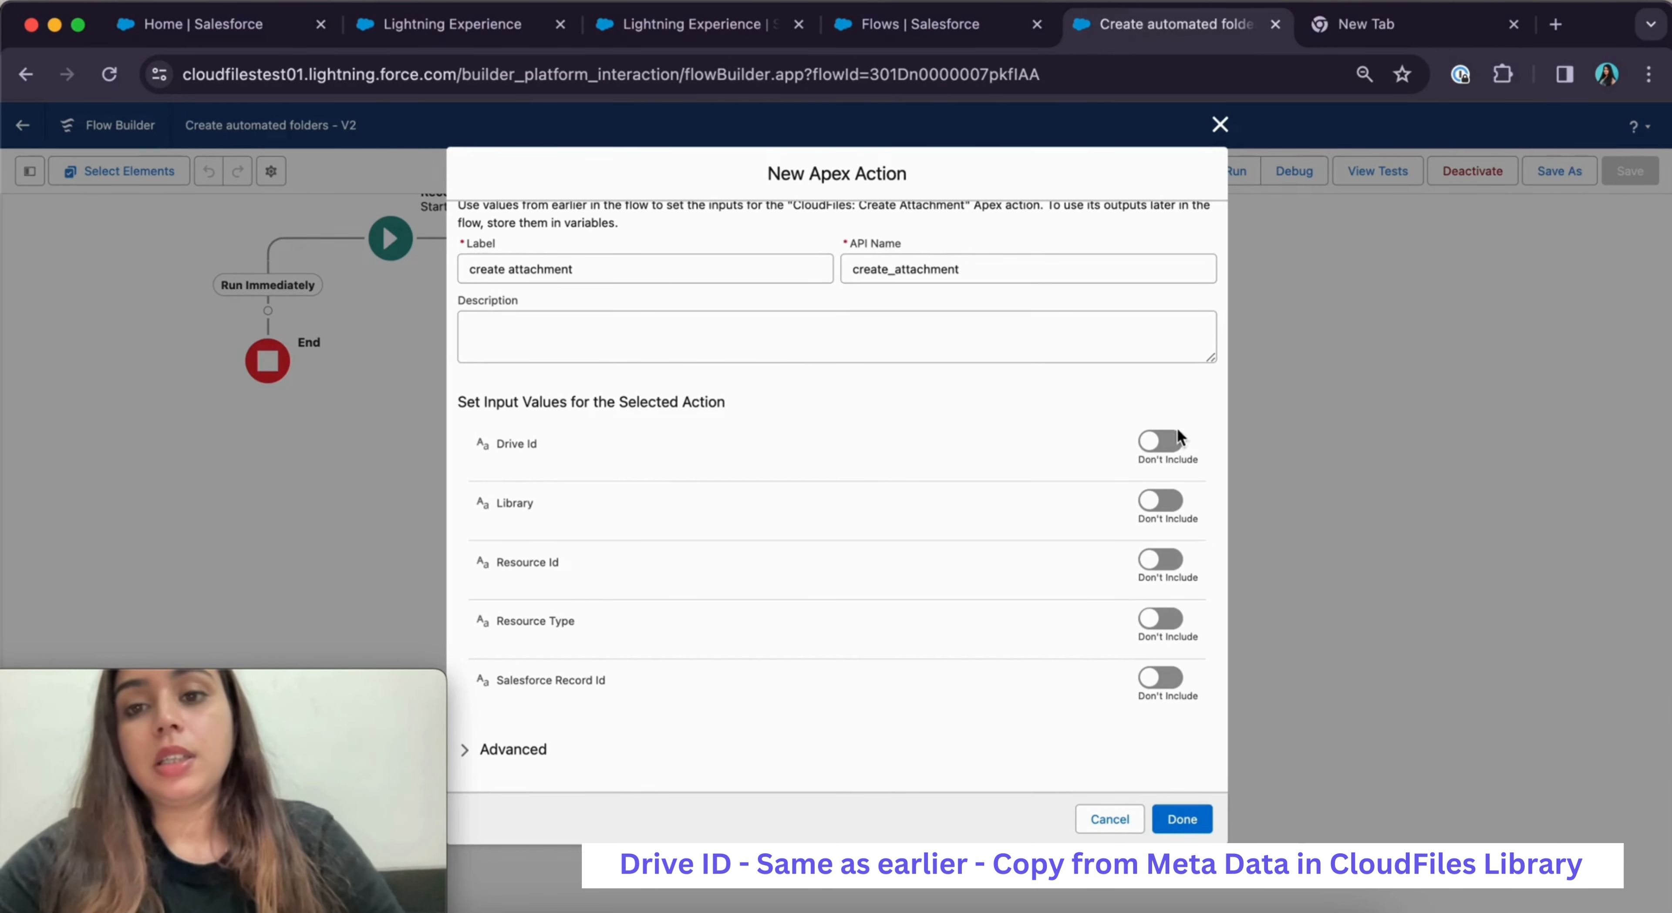
left_click(1170, 442)
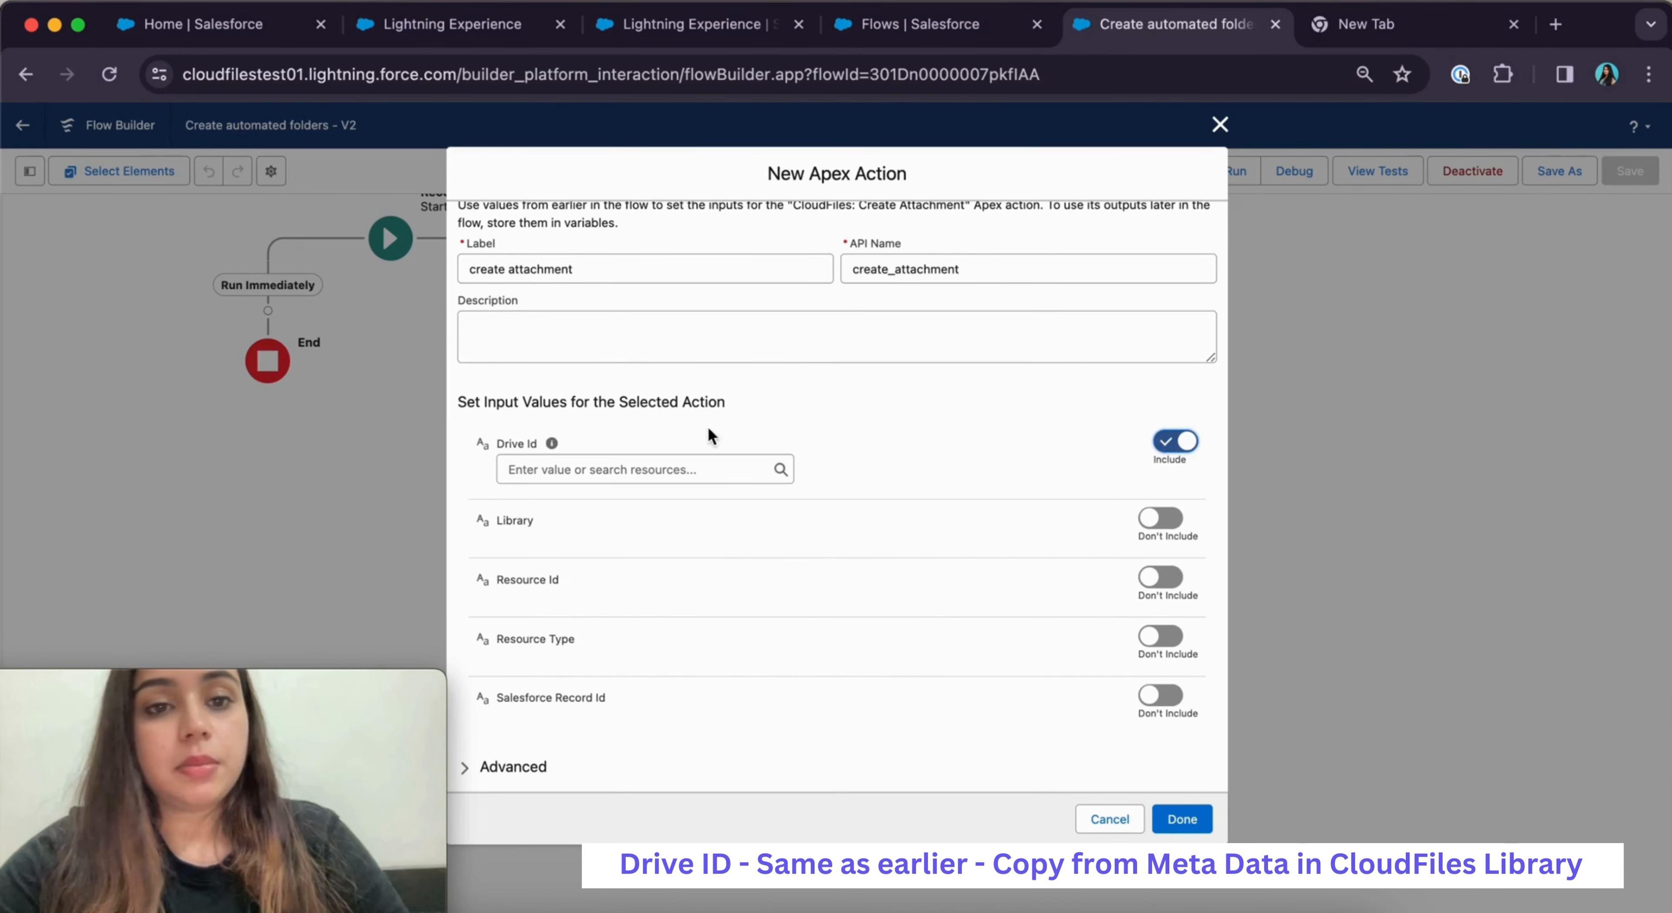
left_click(586, 480)
left_click(913, 466)
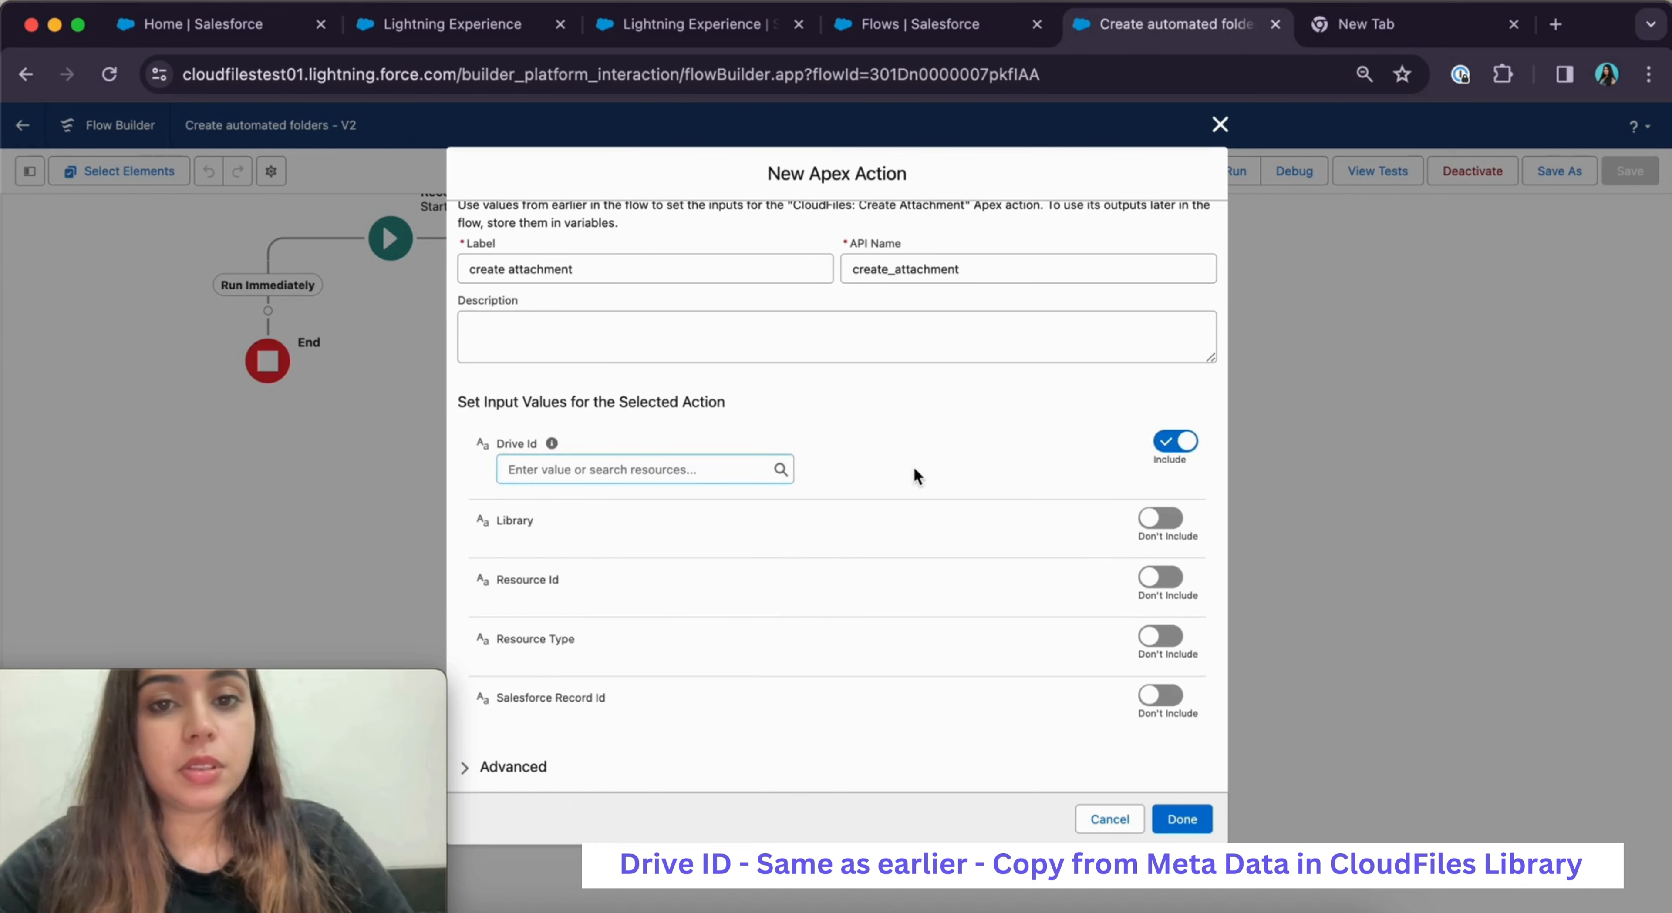
left_click(692, 24)
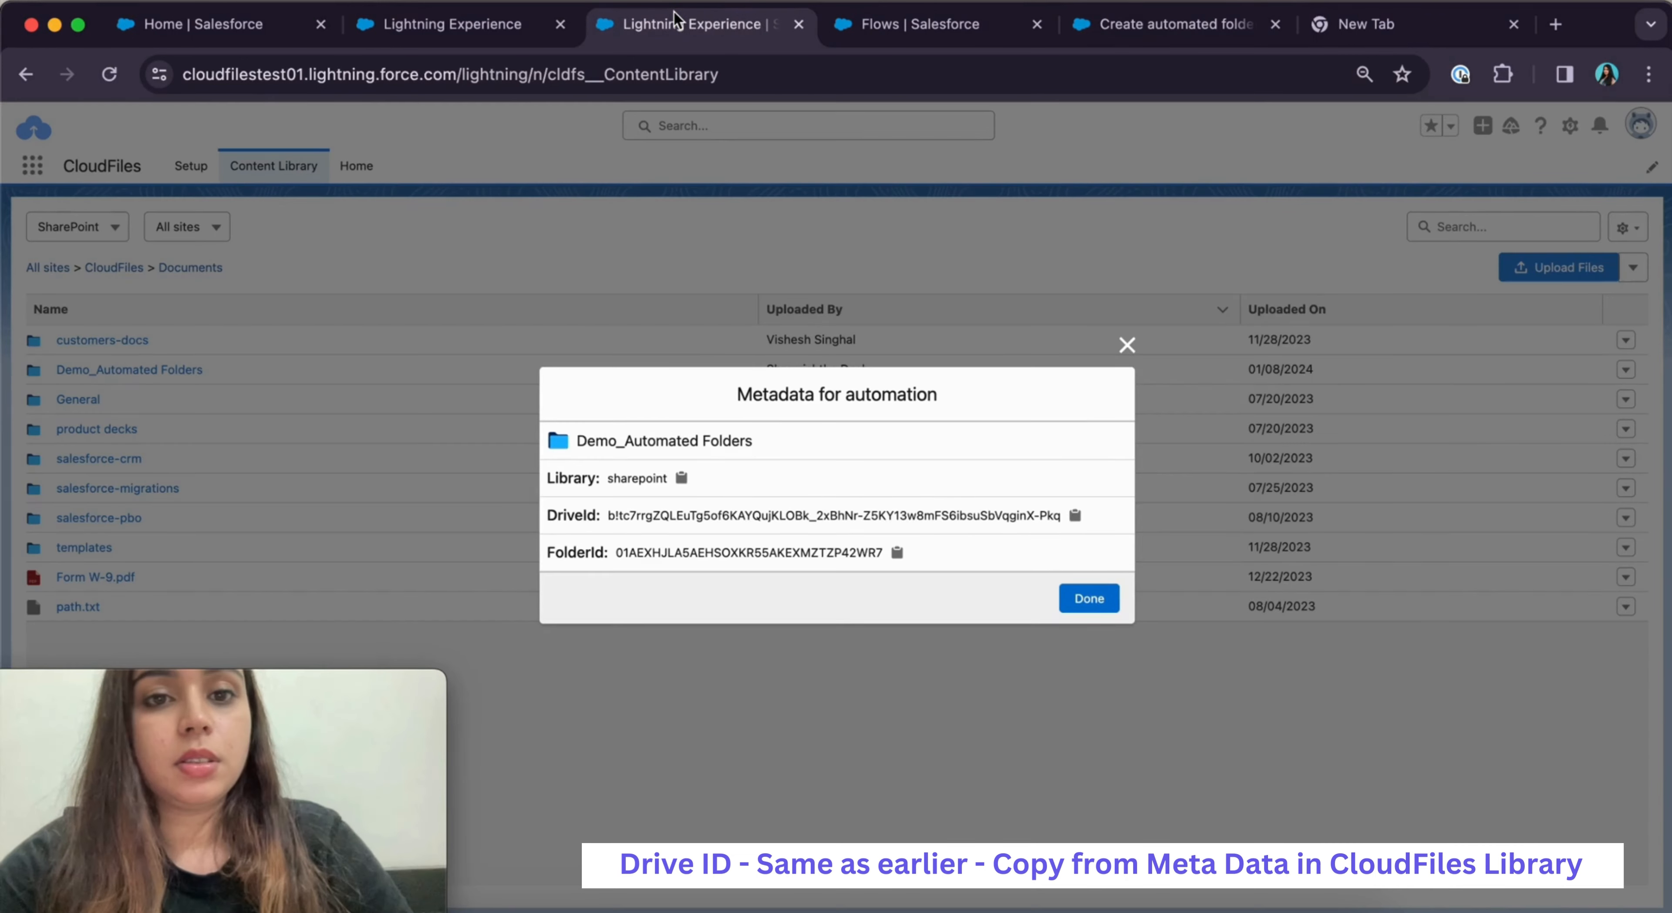
left_click(1074, 516)
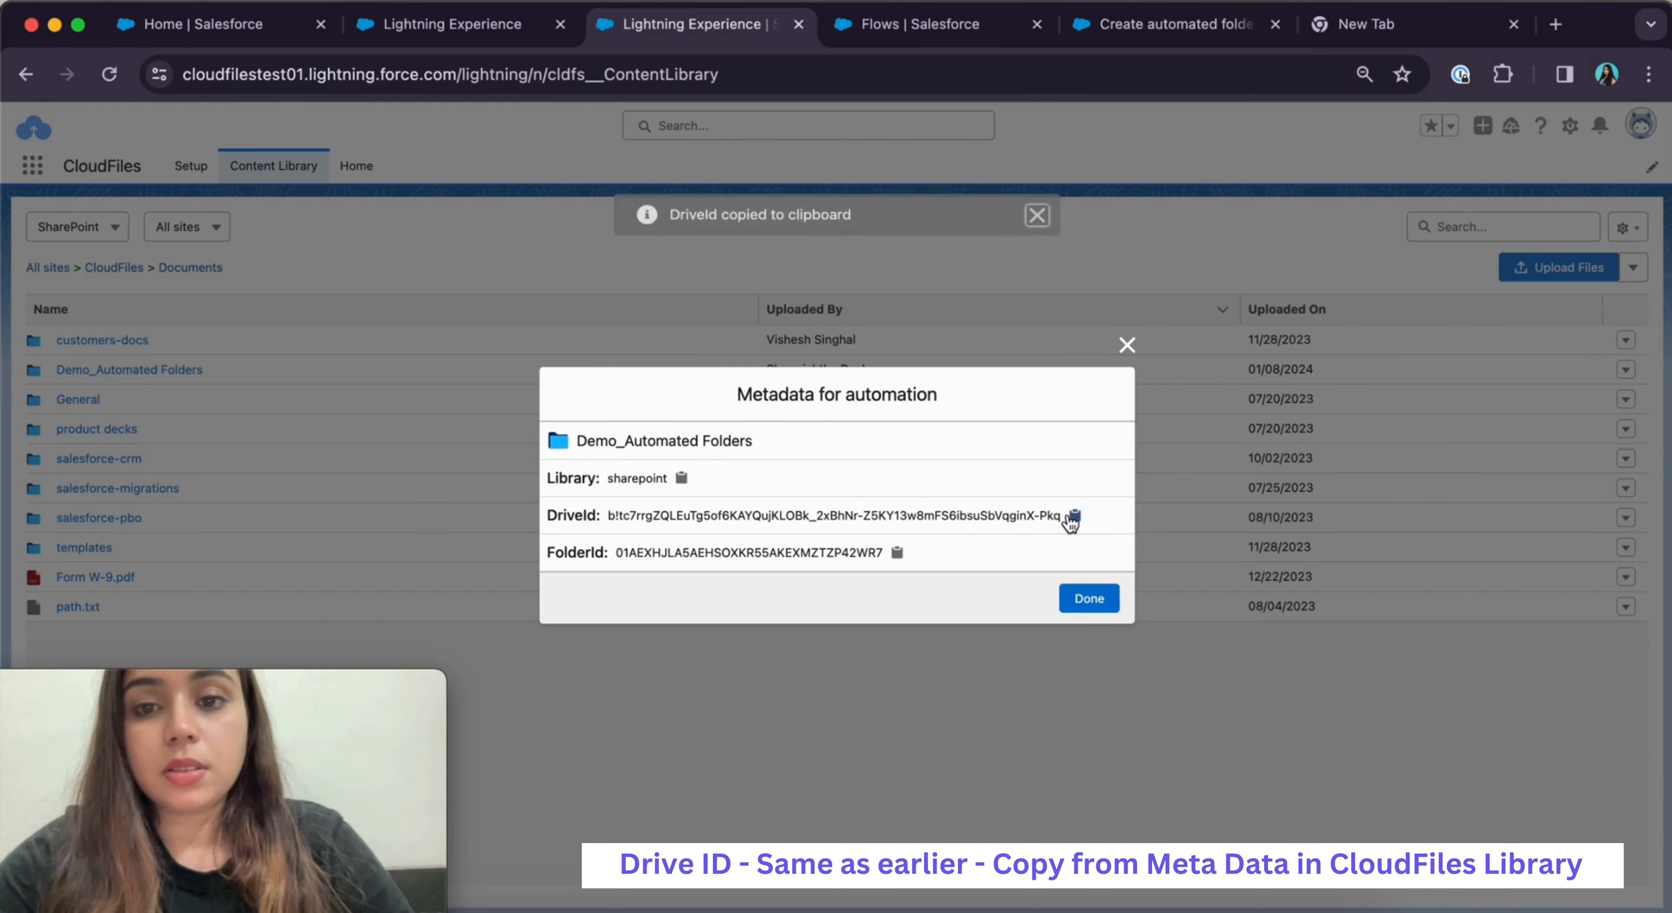
left_click(1173, 30)
left_click(652, 469)
key("super+v")
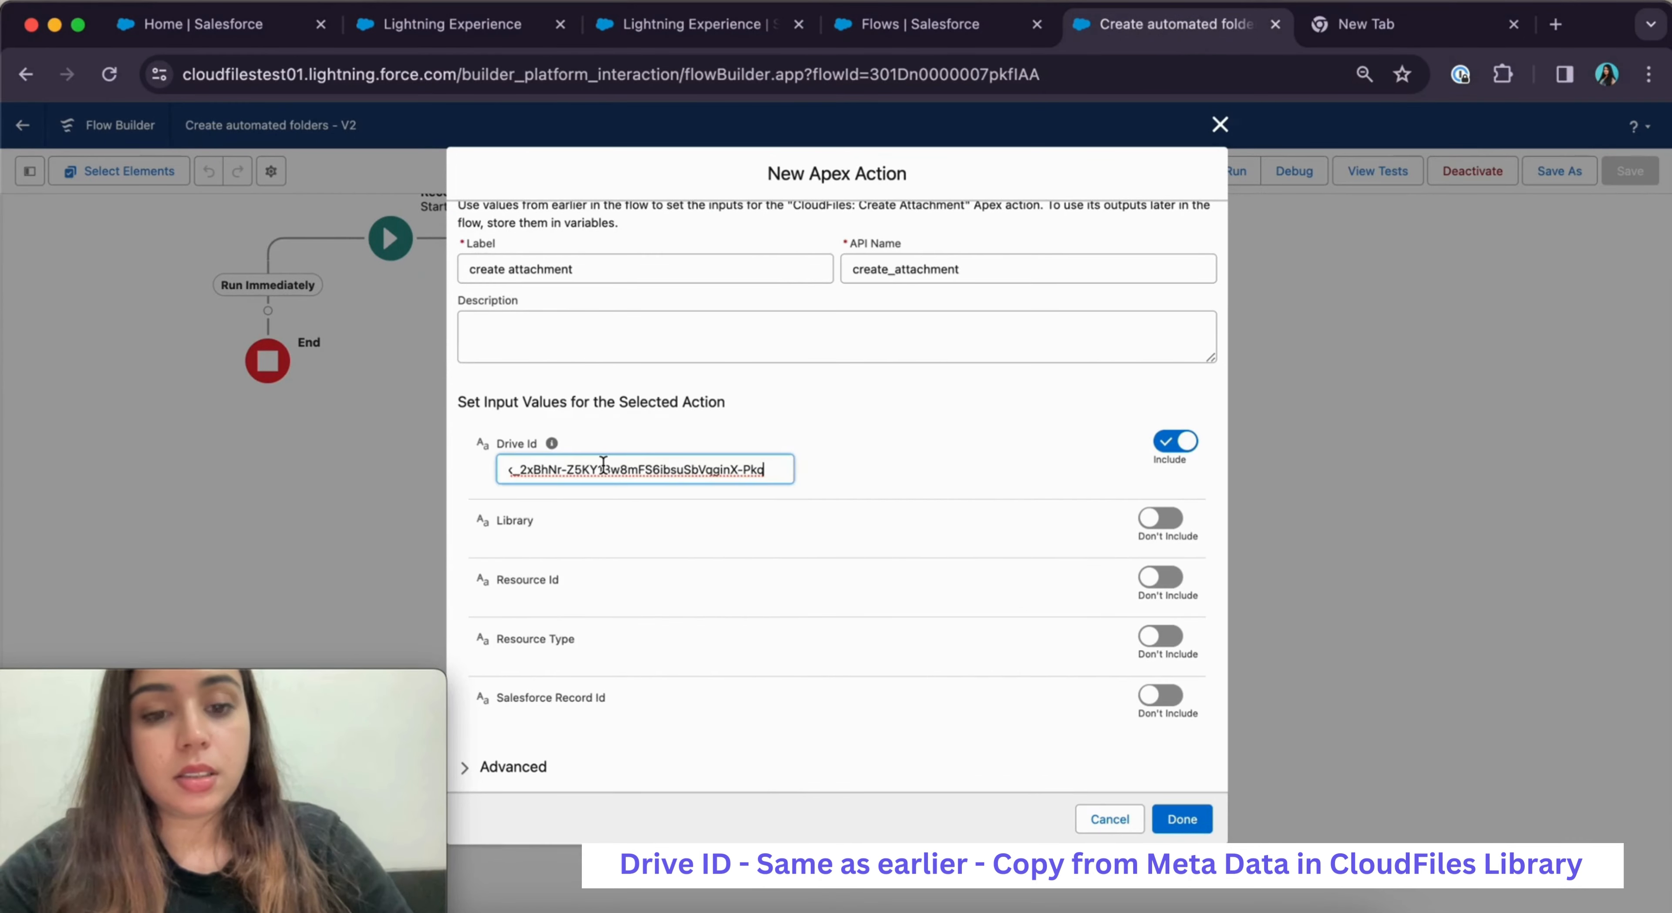
left_click(1061, 498)
left_click(1173, 518)
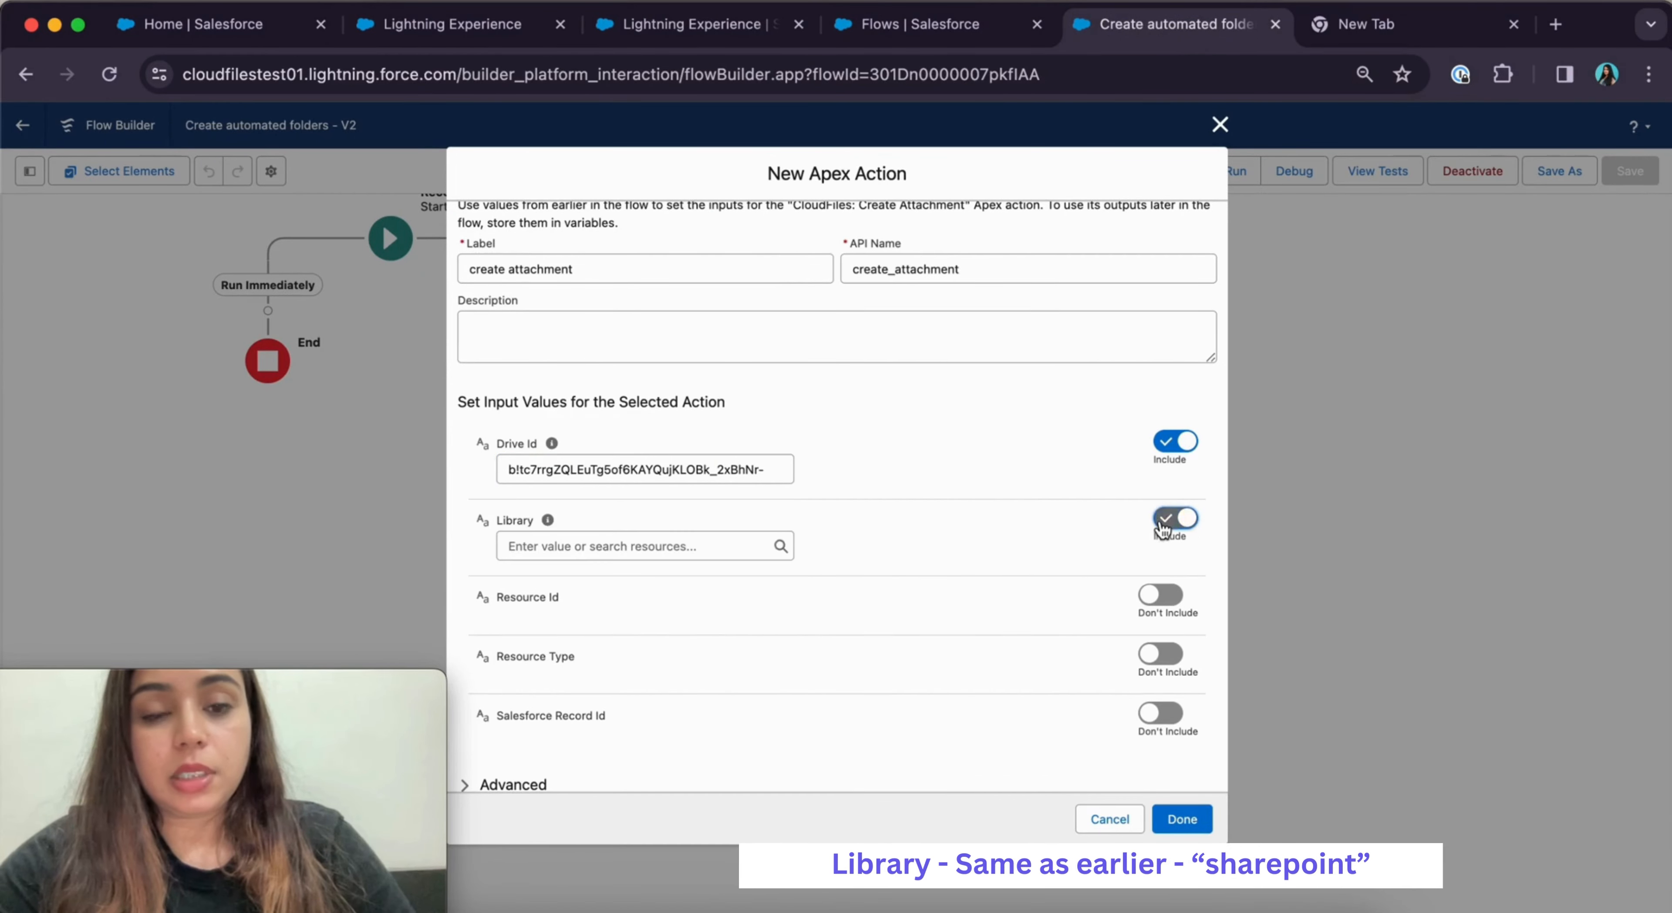
left_click(642, 545)
type("share")
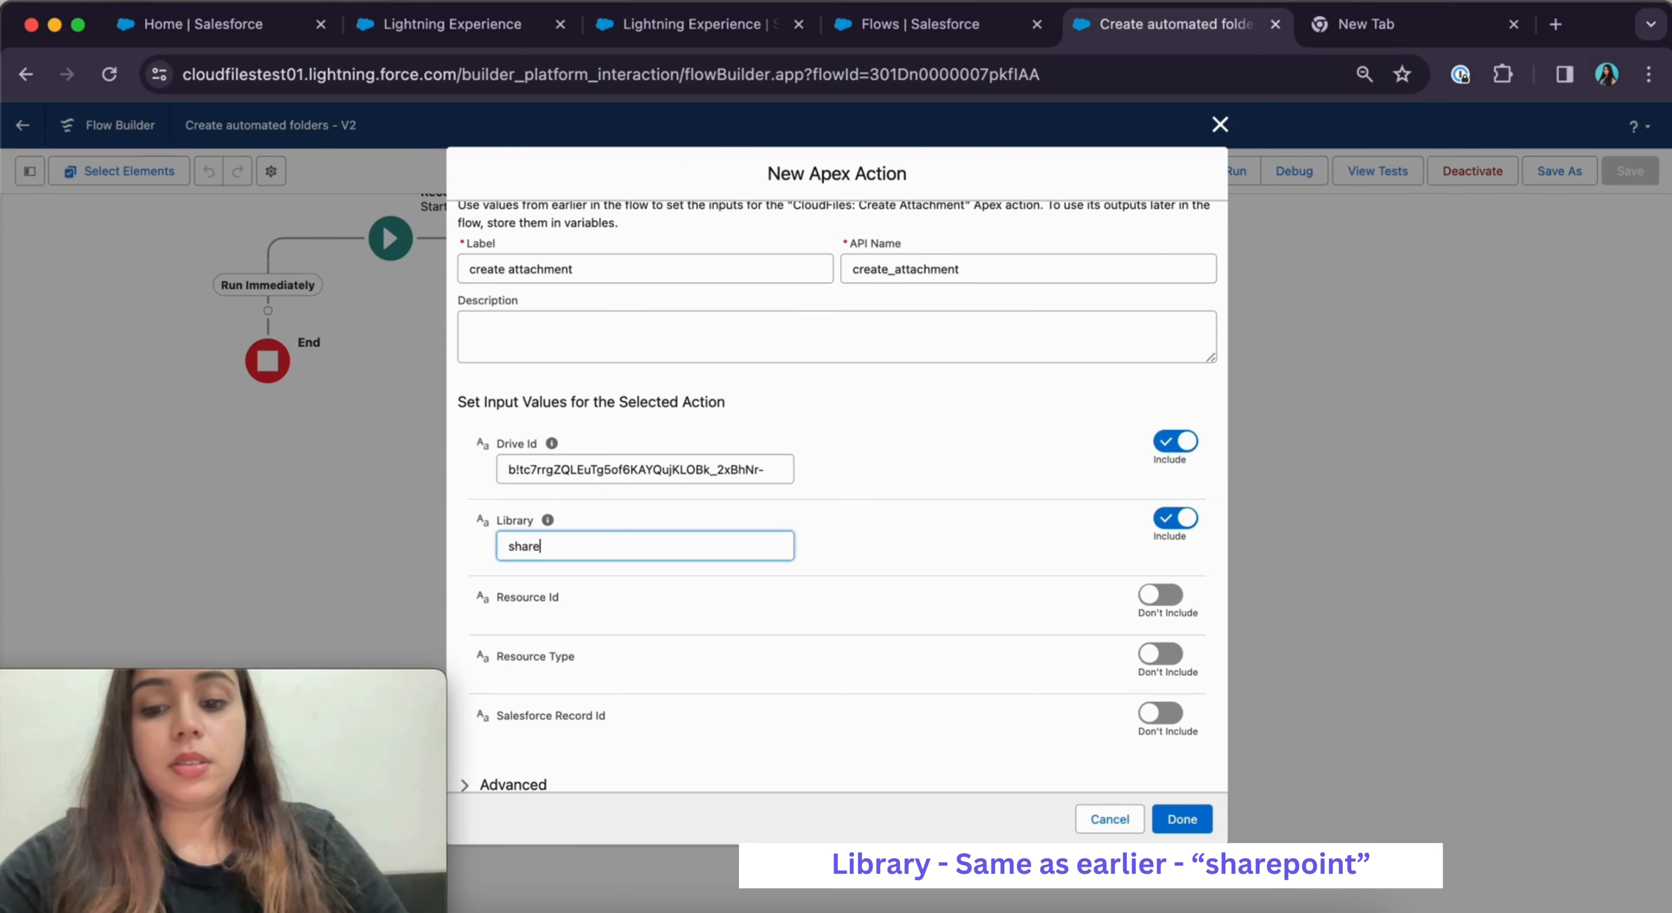
type("point")
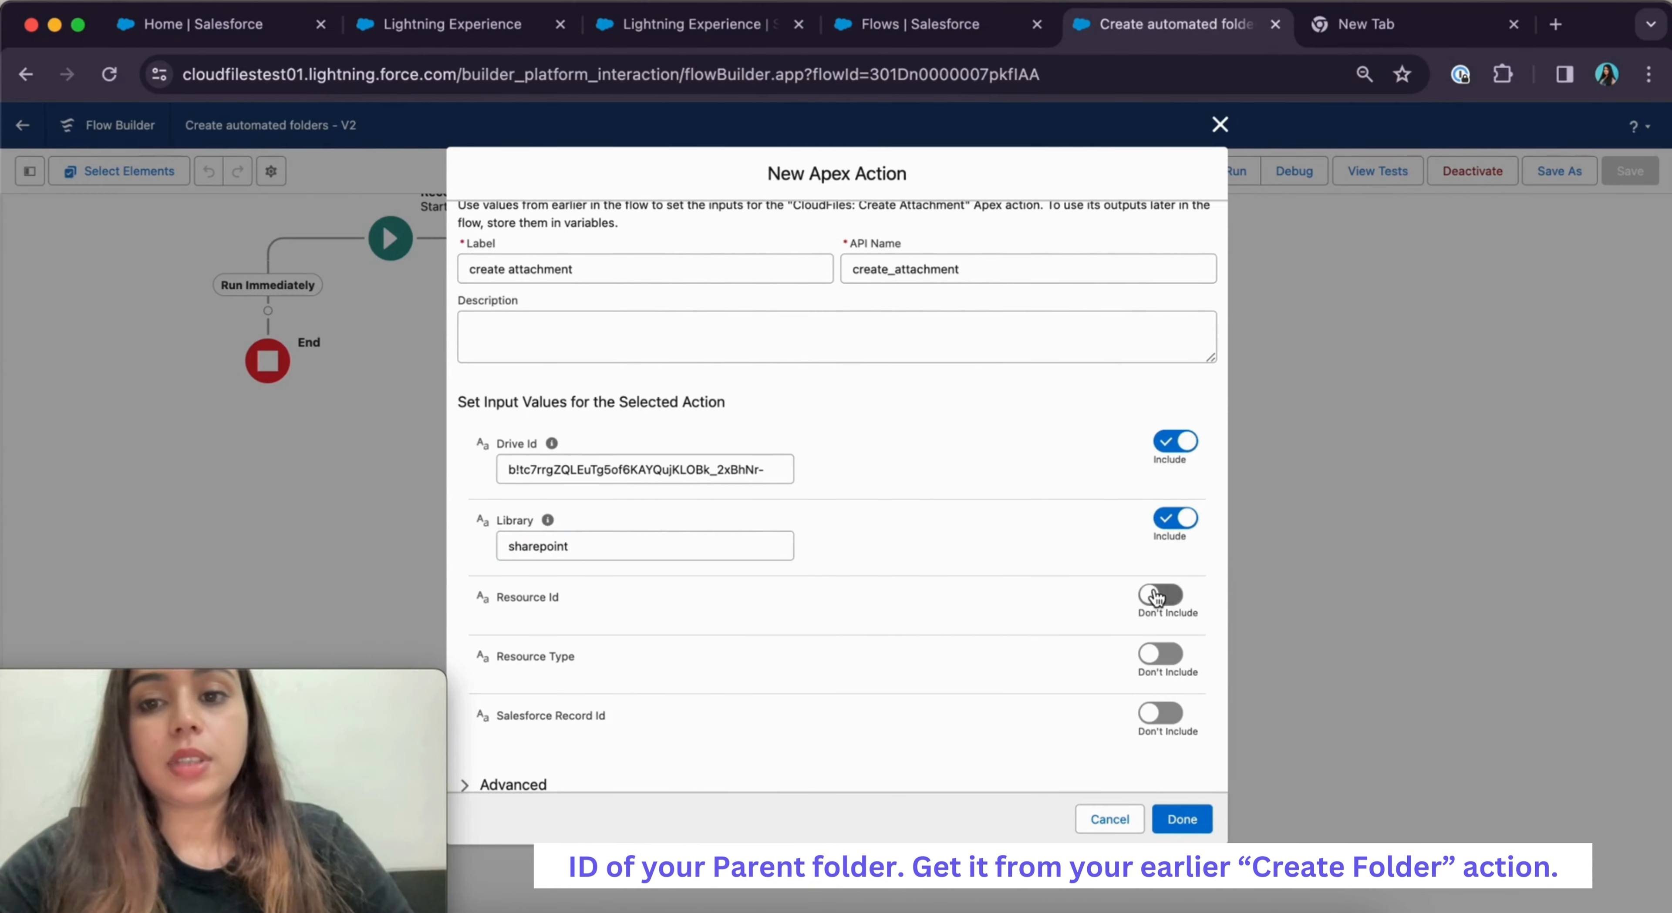
Set Resource Id to {!create_account_folder.id} and Resource Type to Folder
left_click(1154, 596)
left_click(604, 624)
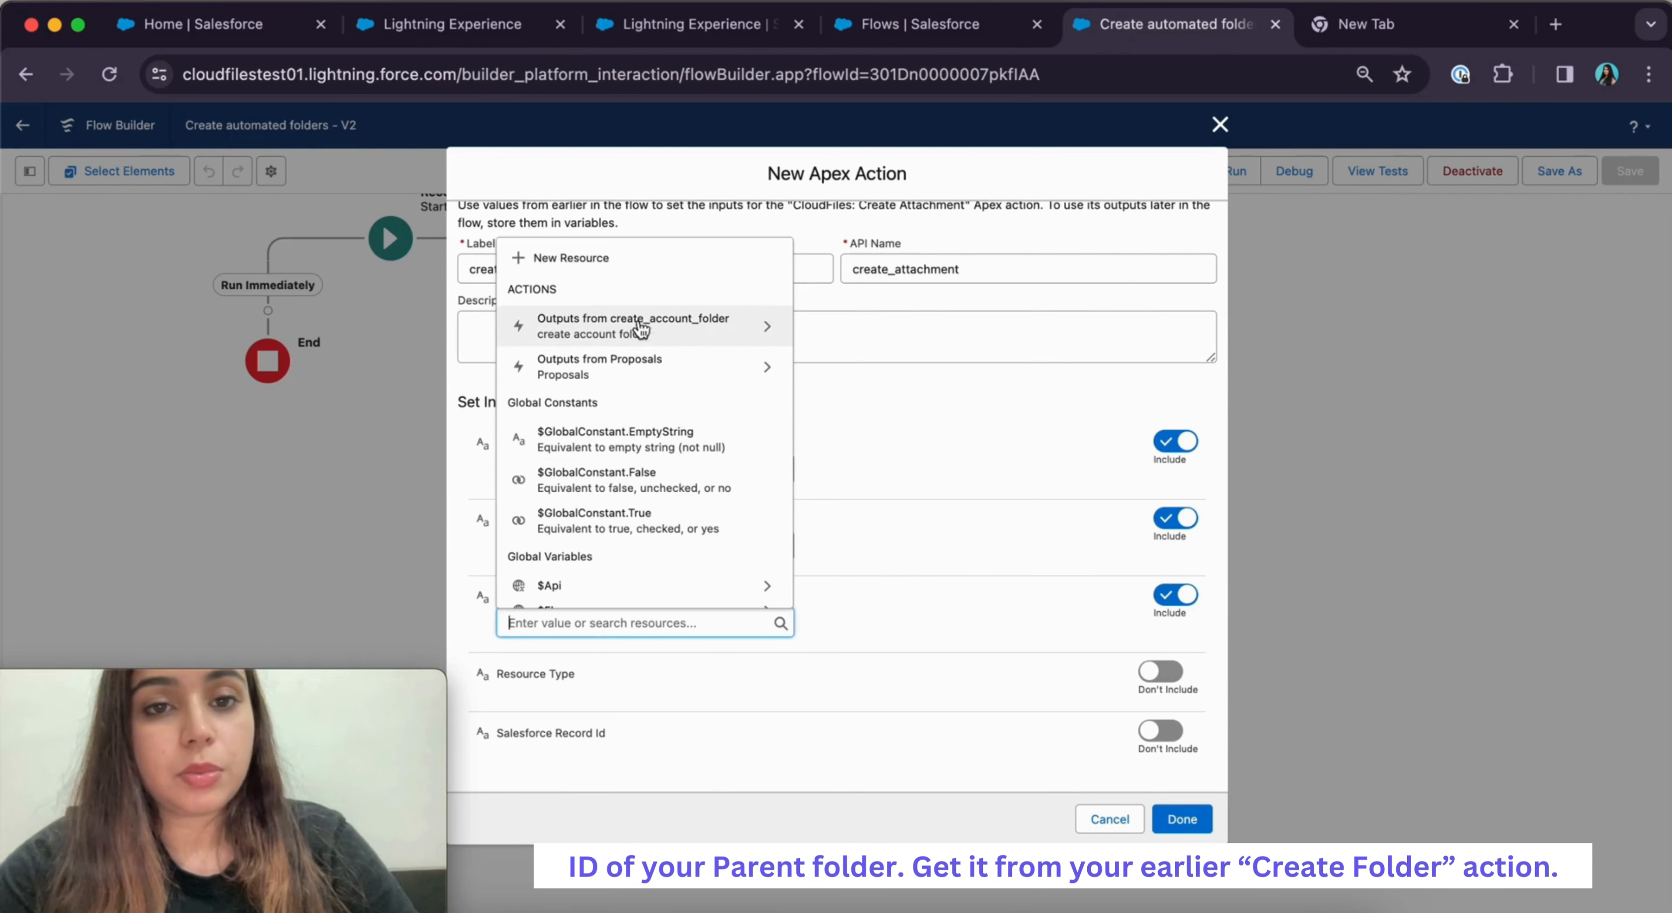
left_click(714, 331)
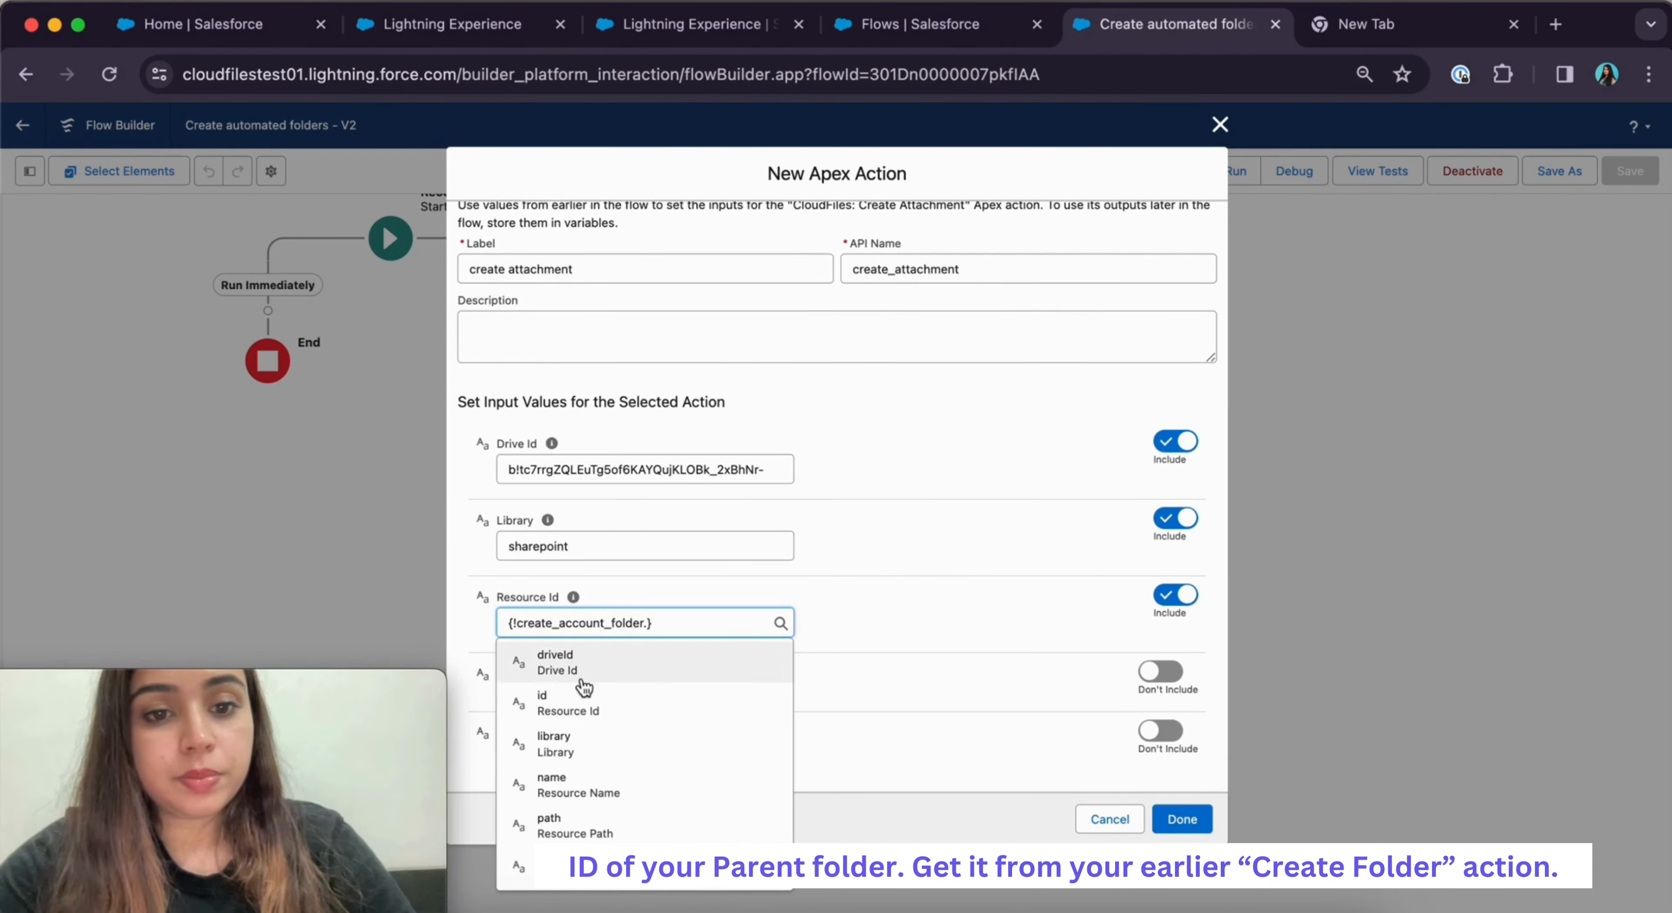
left_click(579, 705)
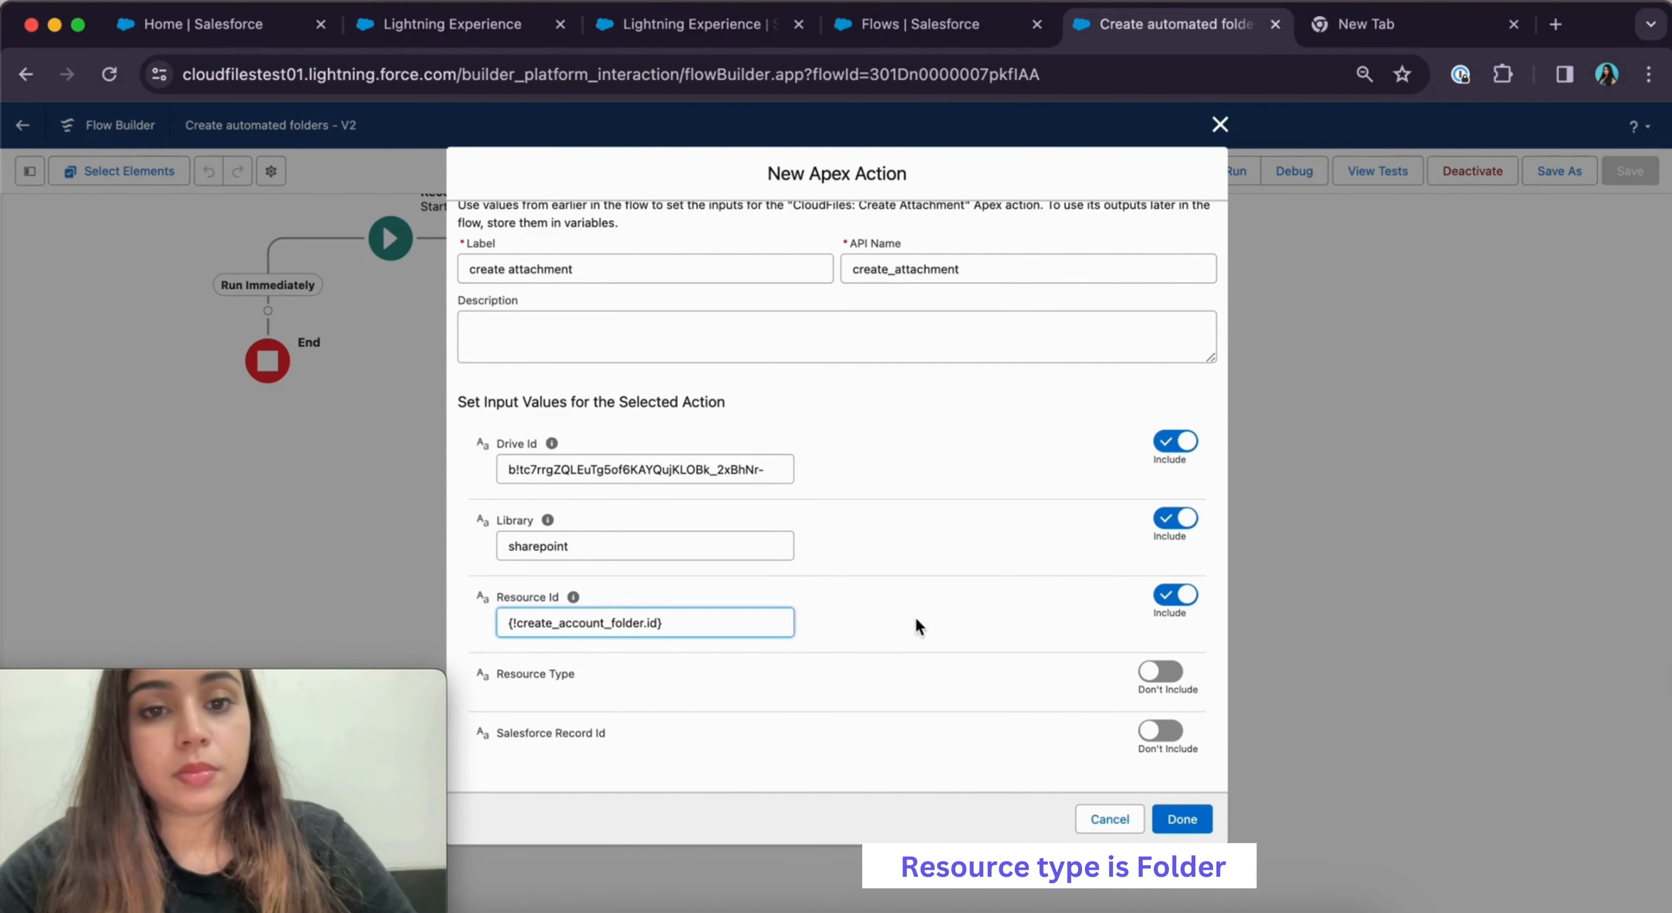
scroll(1207, 623, "down", 1)
left_click(1431, 671)
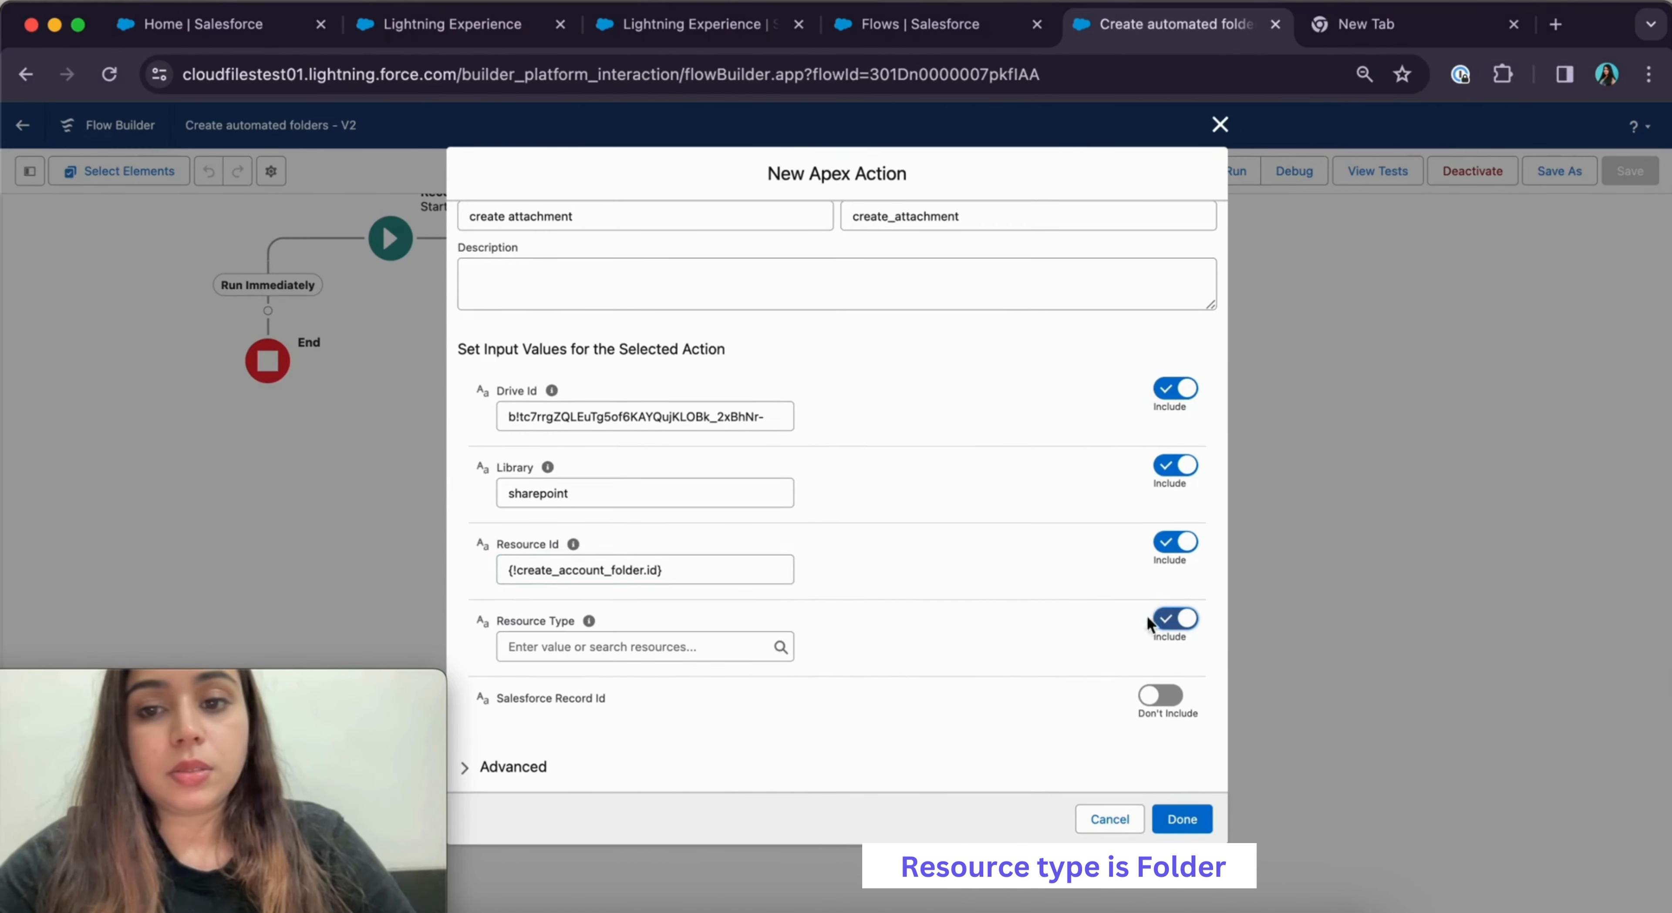
left_click(698, 648)
type("folder")
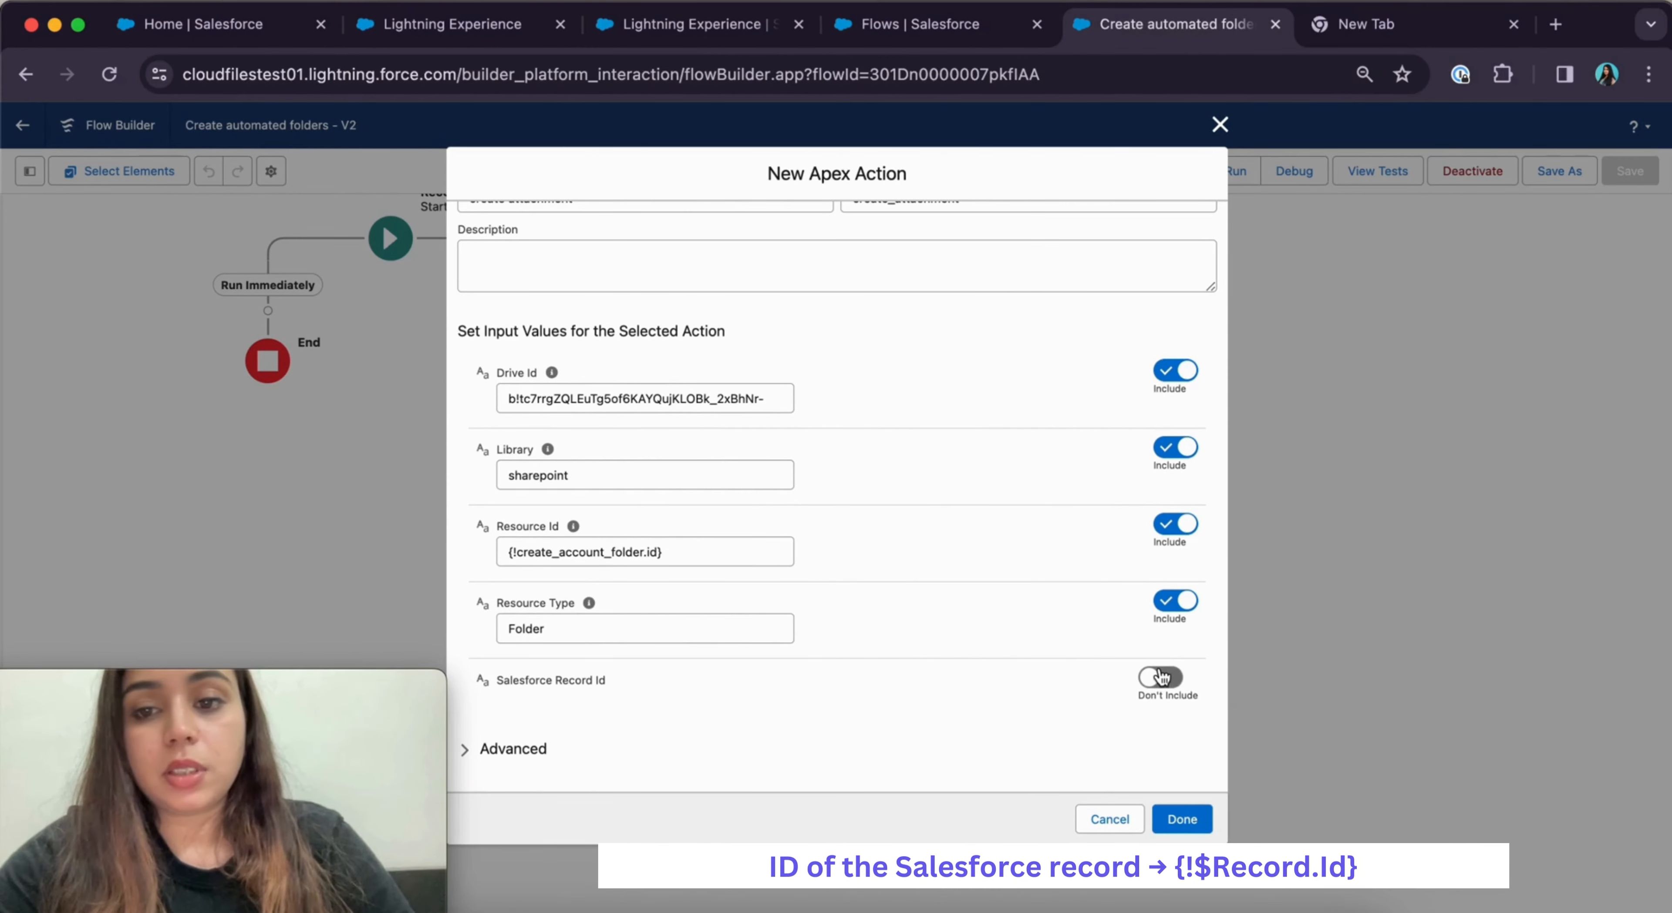
Set Salesforce Record Id to the triggering record's Id, {!$Record.Id}
left_click(1161, 678)
left_click(602, 704)
type("re")
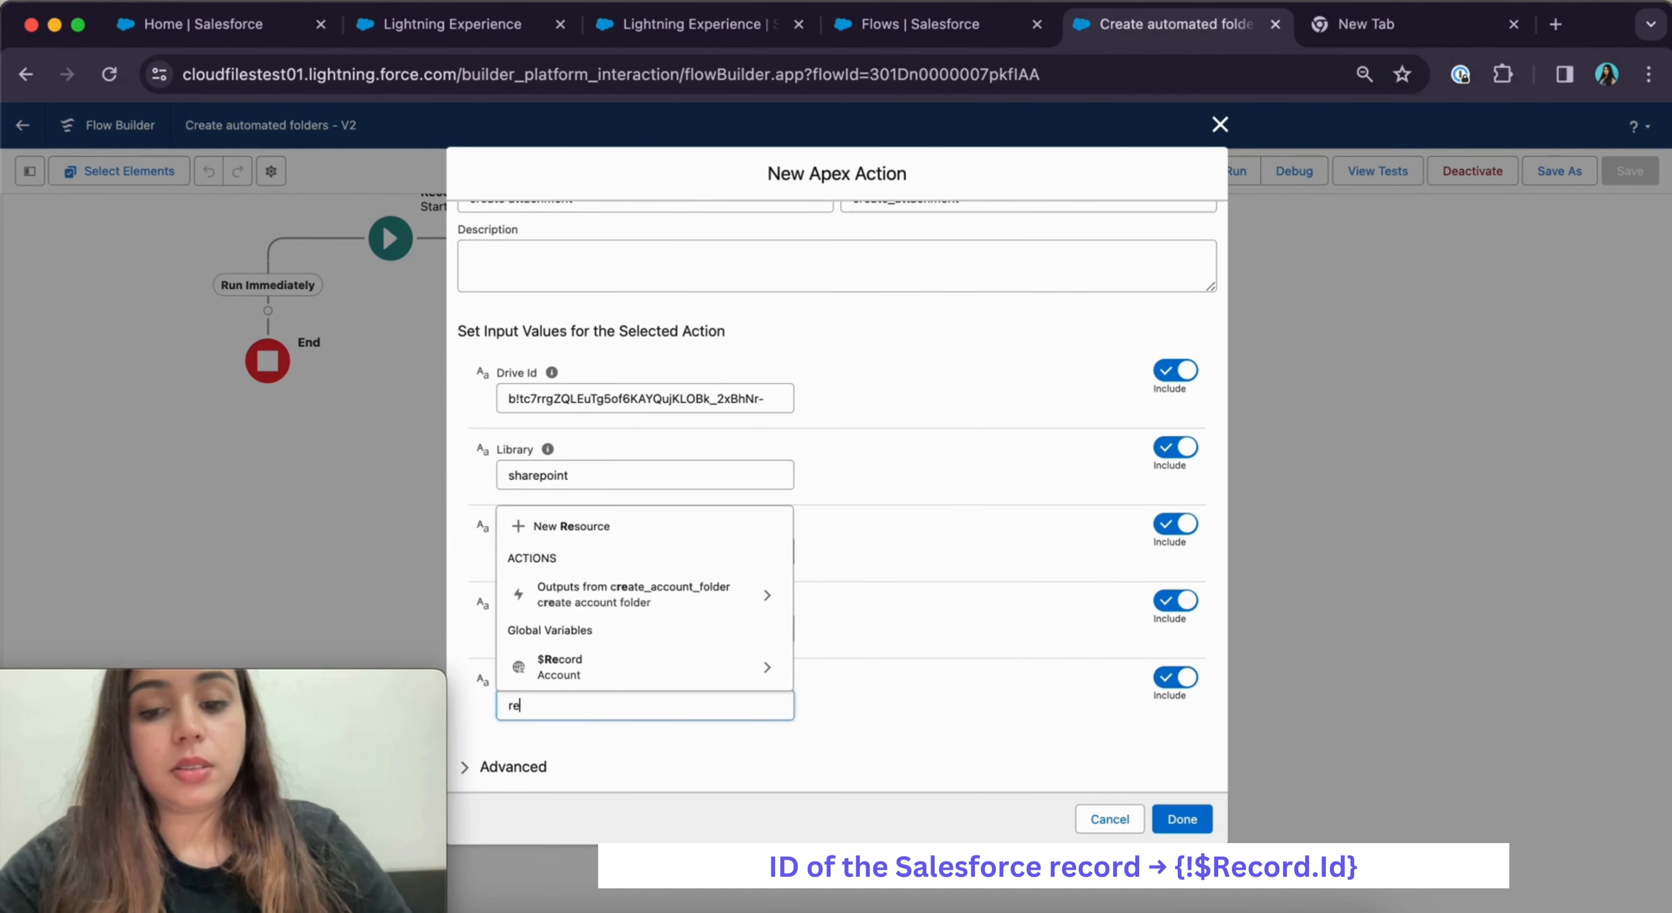
type("cord")
left_click(766, 671)
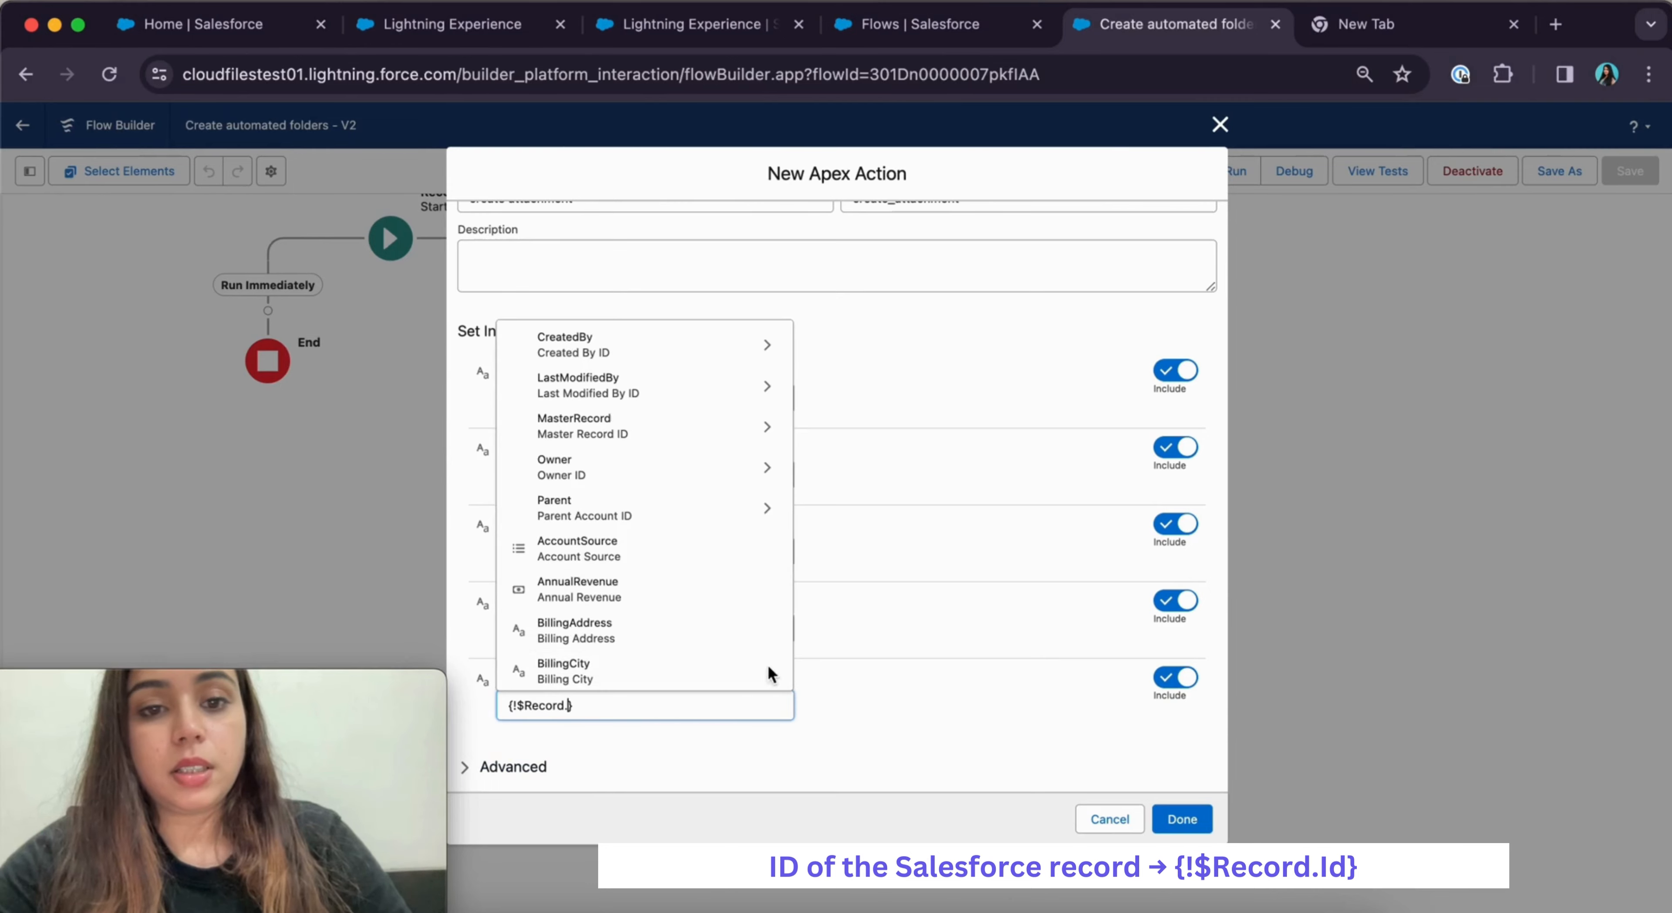
type("Id")
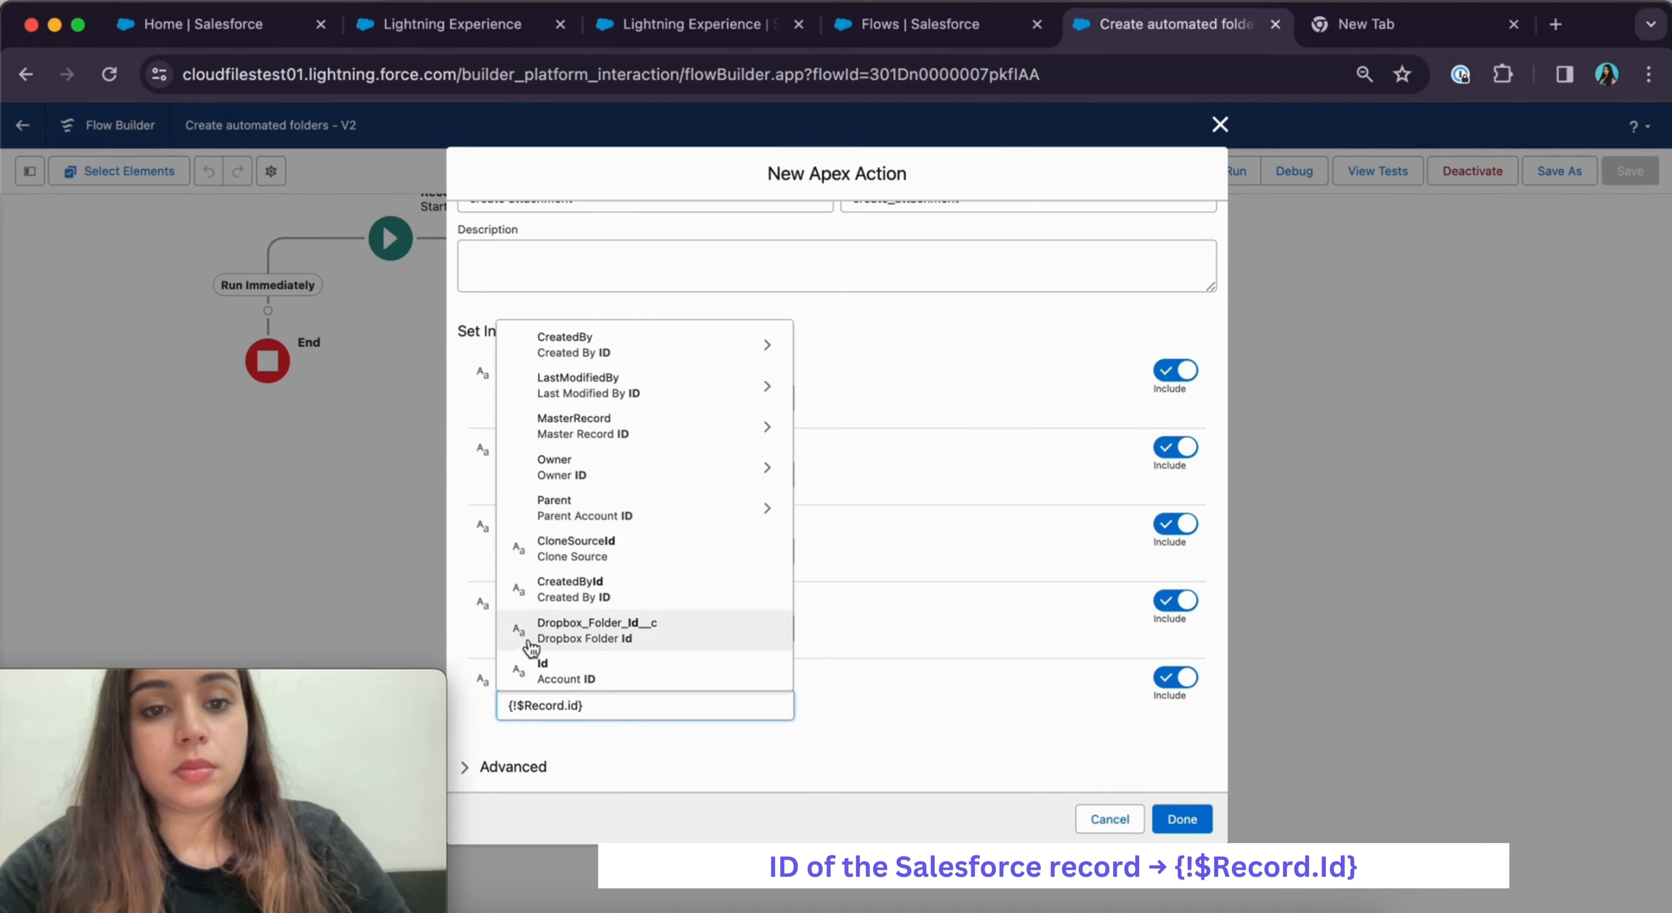
left_click(571, 676)
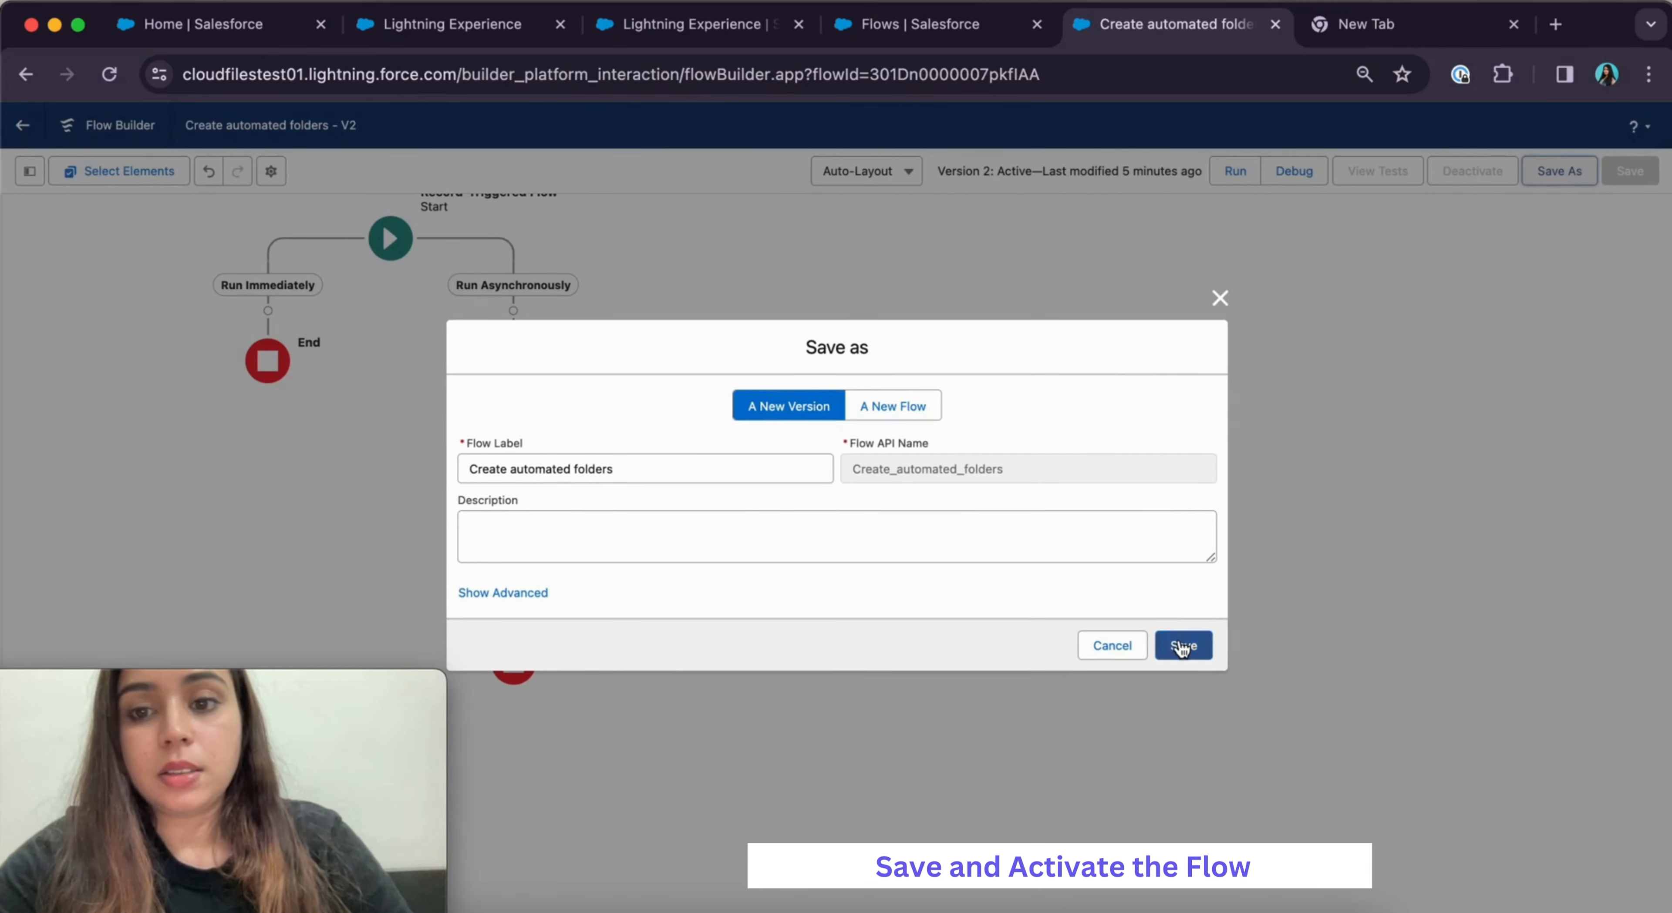
Save the flow as new Version 3 and activate it
left_click(1181, 647)
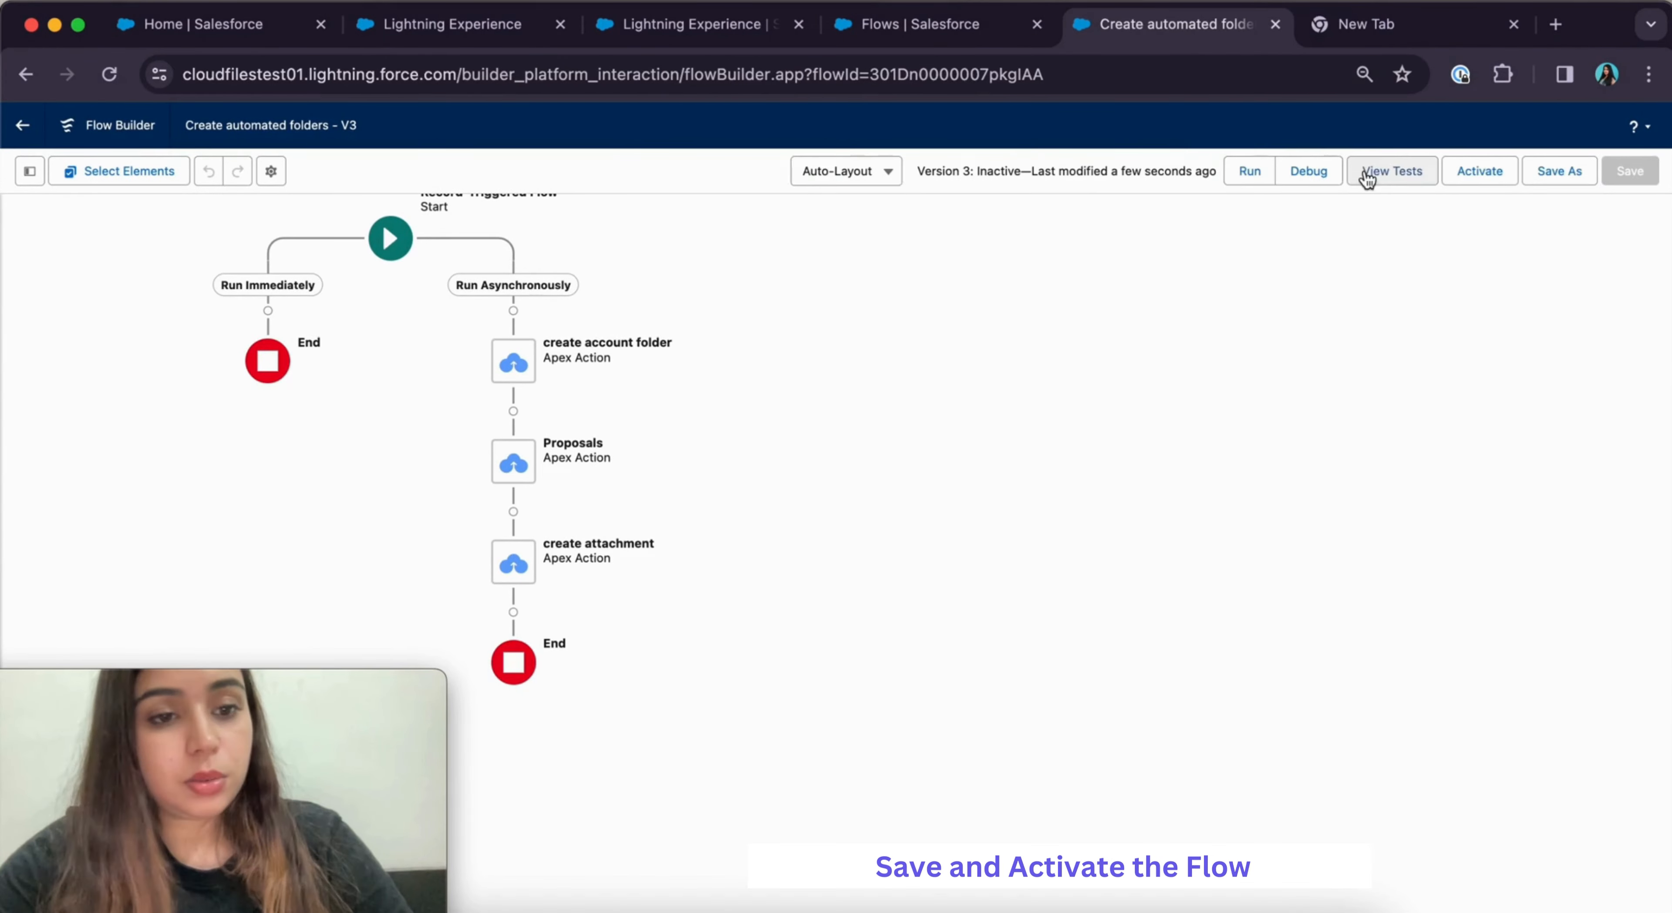
left_click(1482, 172)
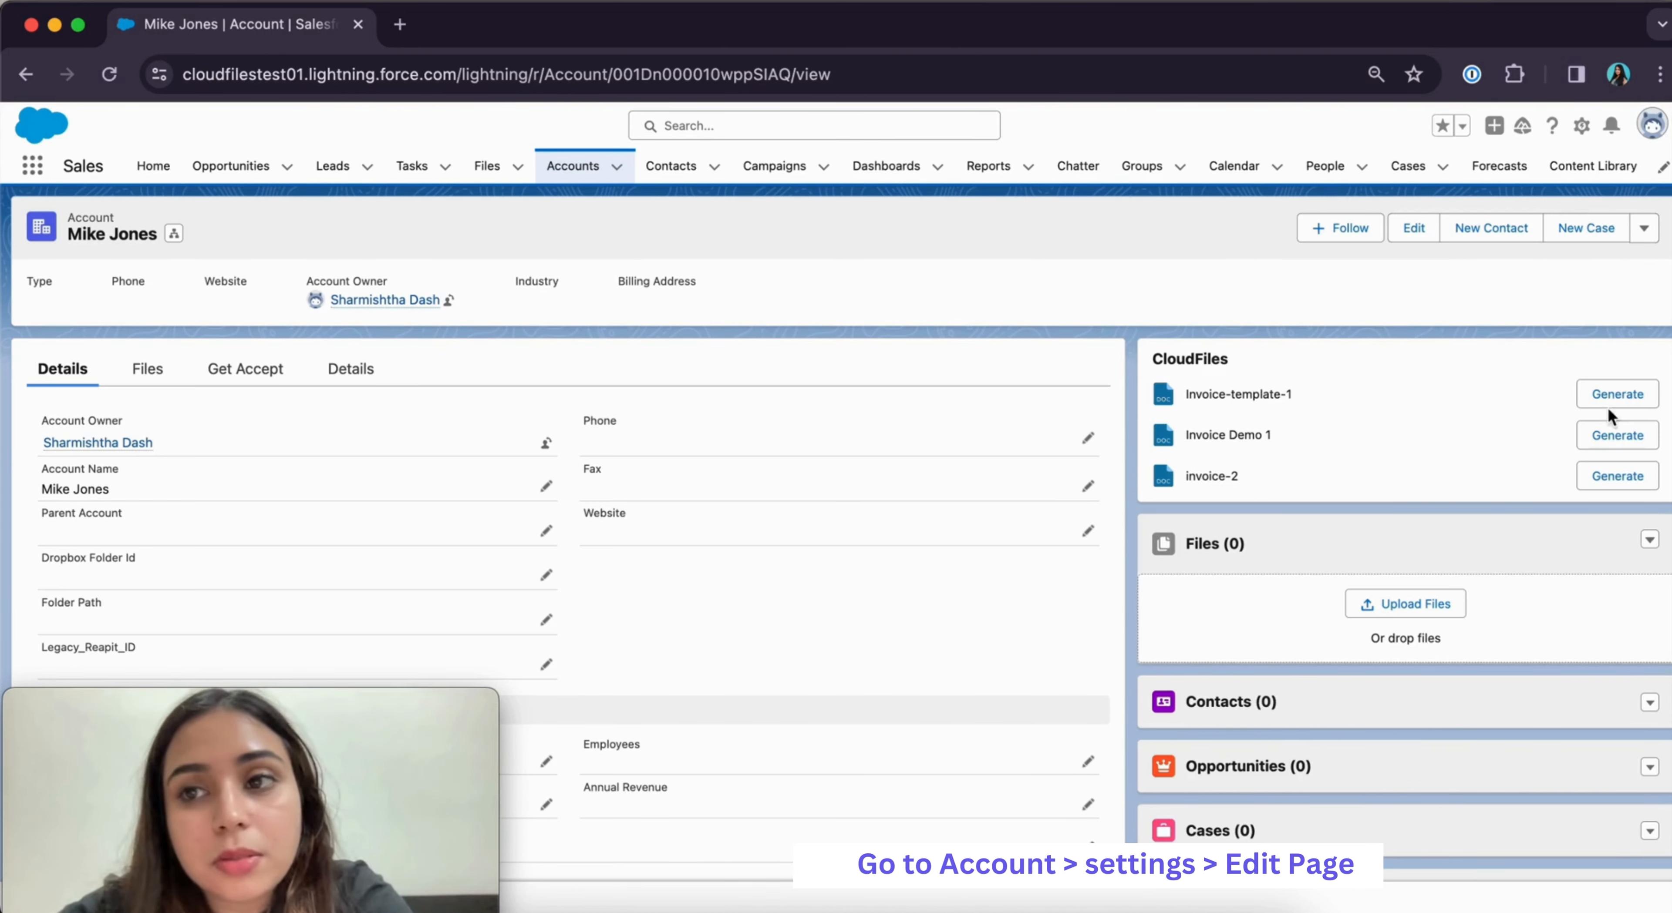
Choose Edit Page from the Setup gear menu to edit the Account Record Page layout
left_click(1581, 126)
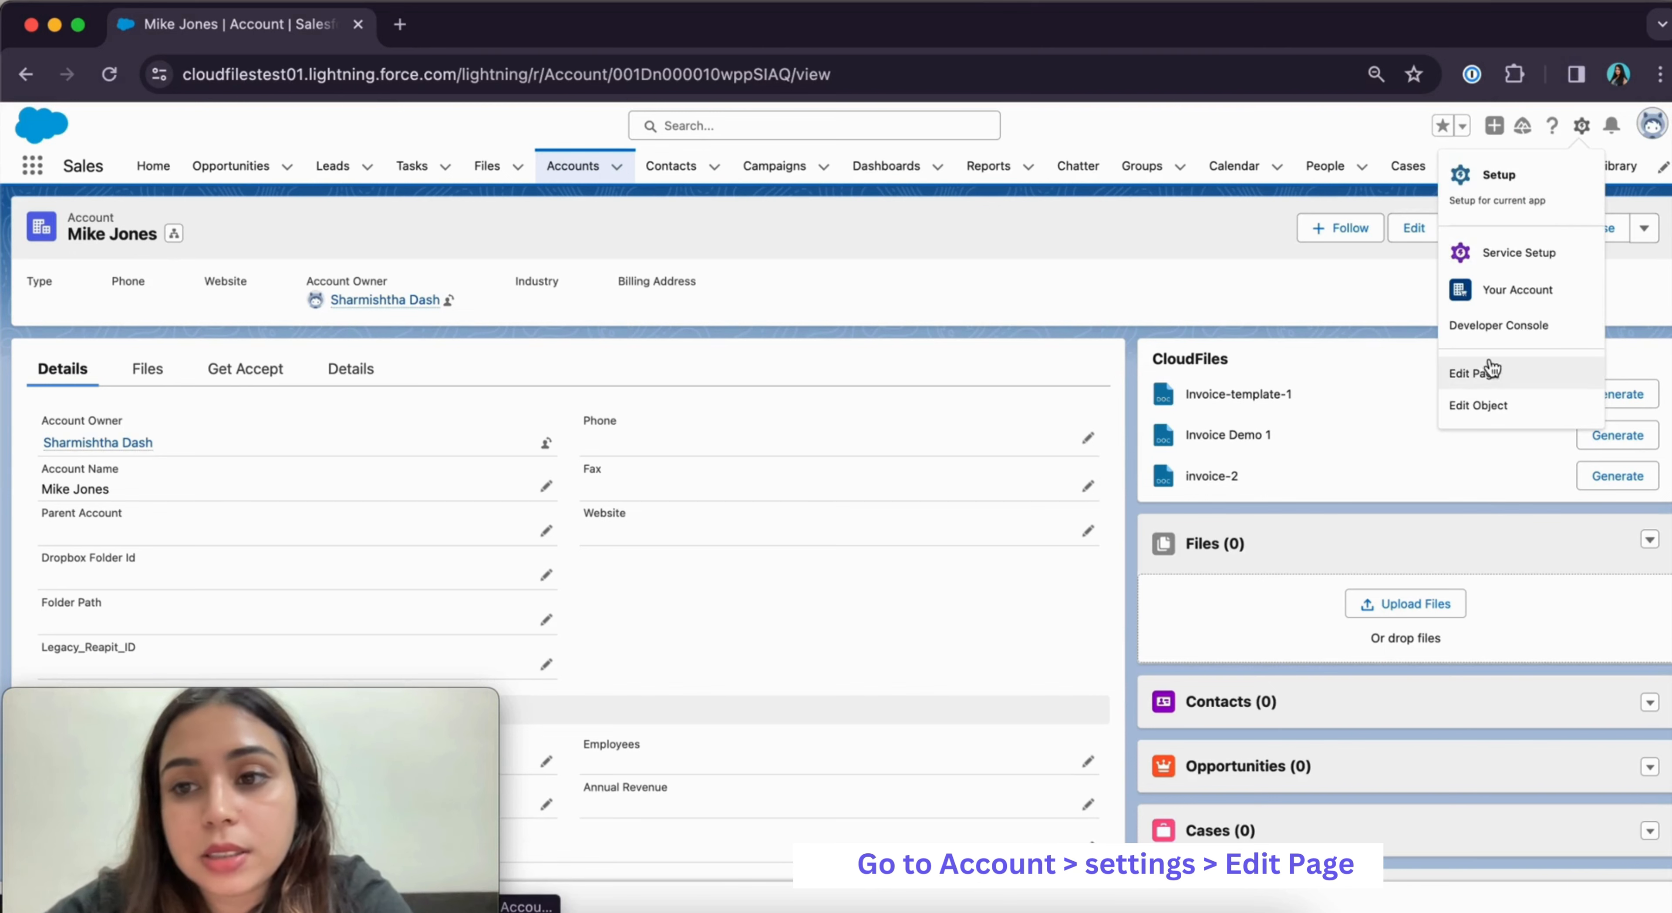
left_click(1515, 380)
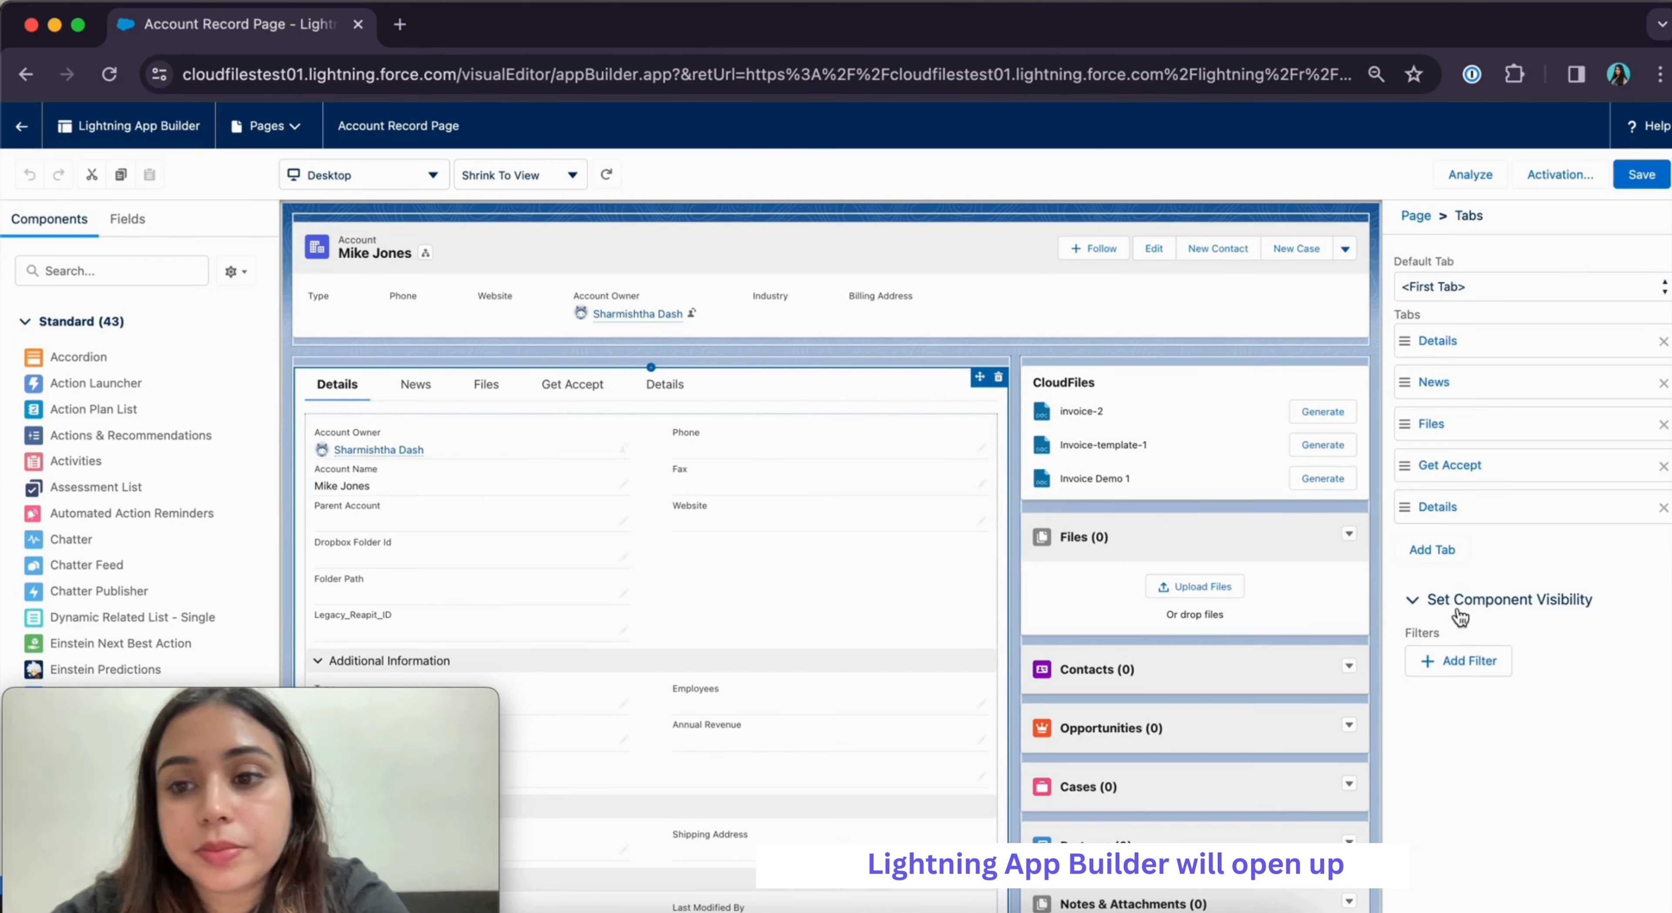
Add a new tab to the Account page tab set with the custom label Files
left_click(1418, 558)
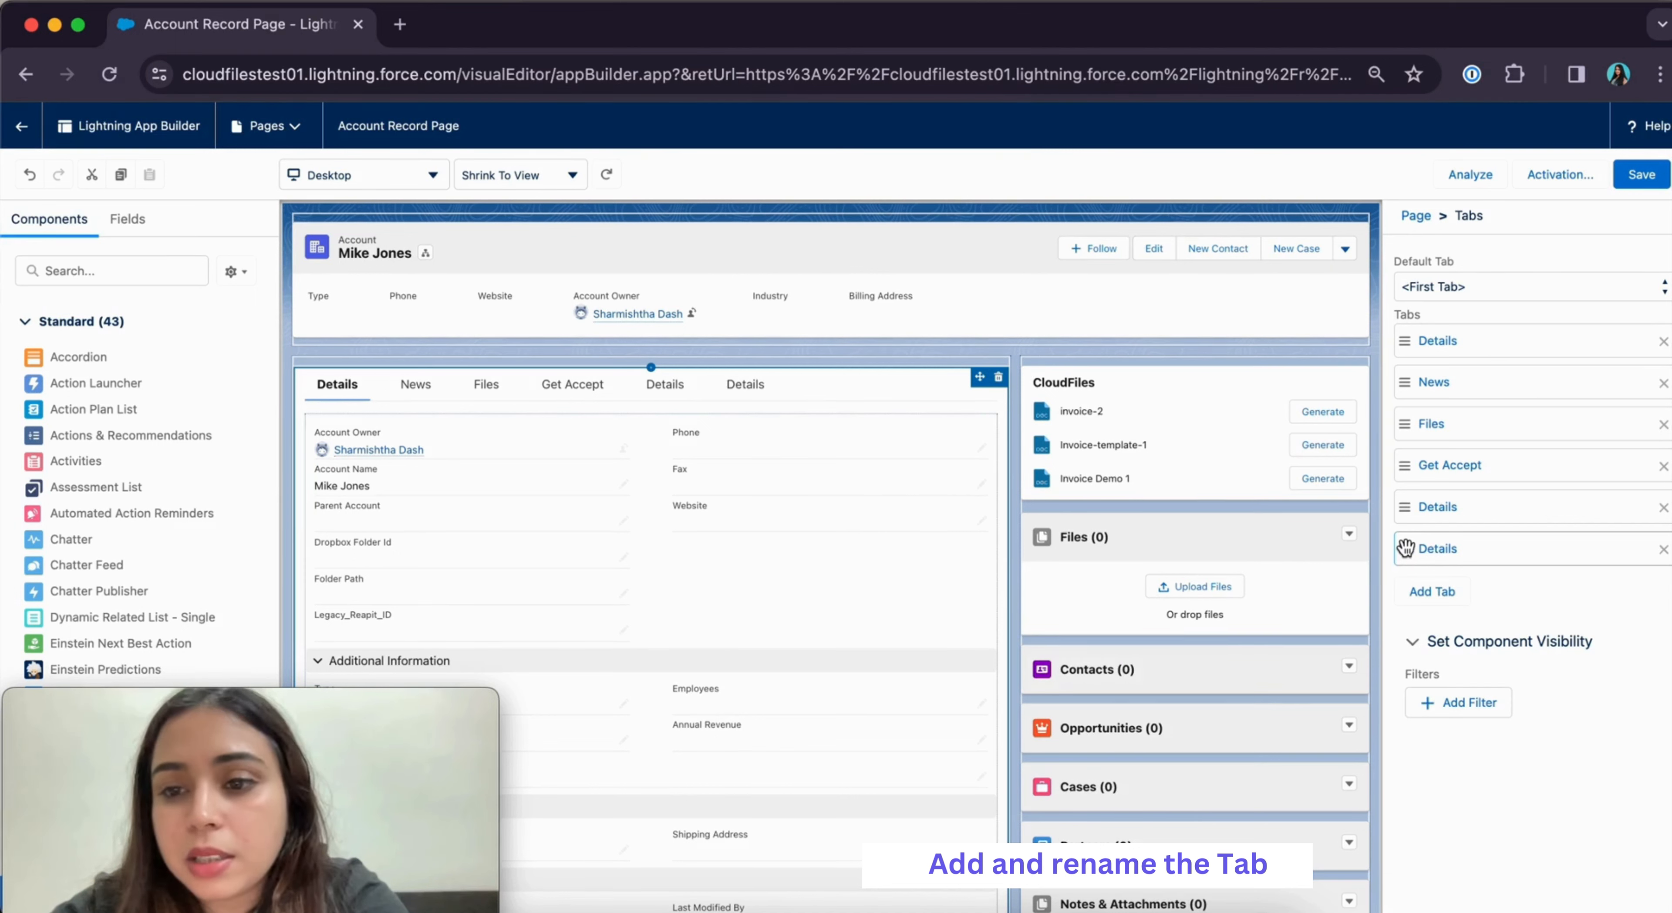
left_click(1428, 549)
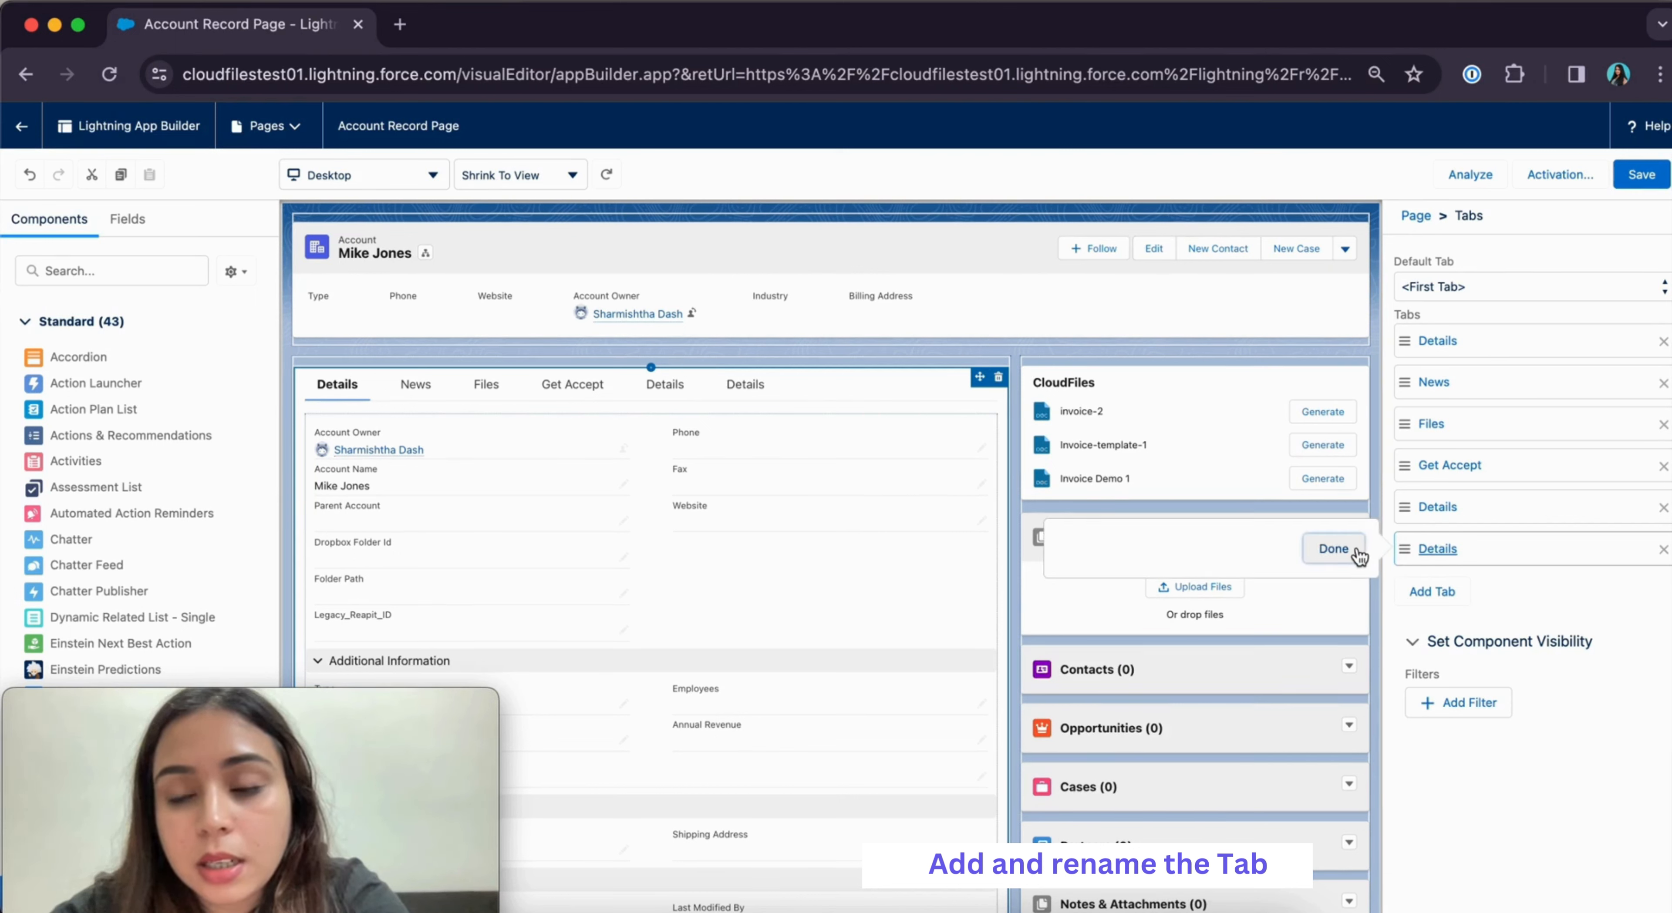
left_click(1135, 571)
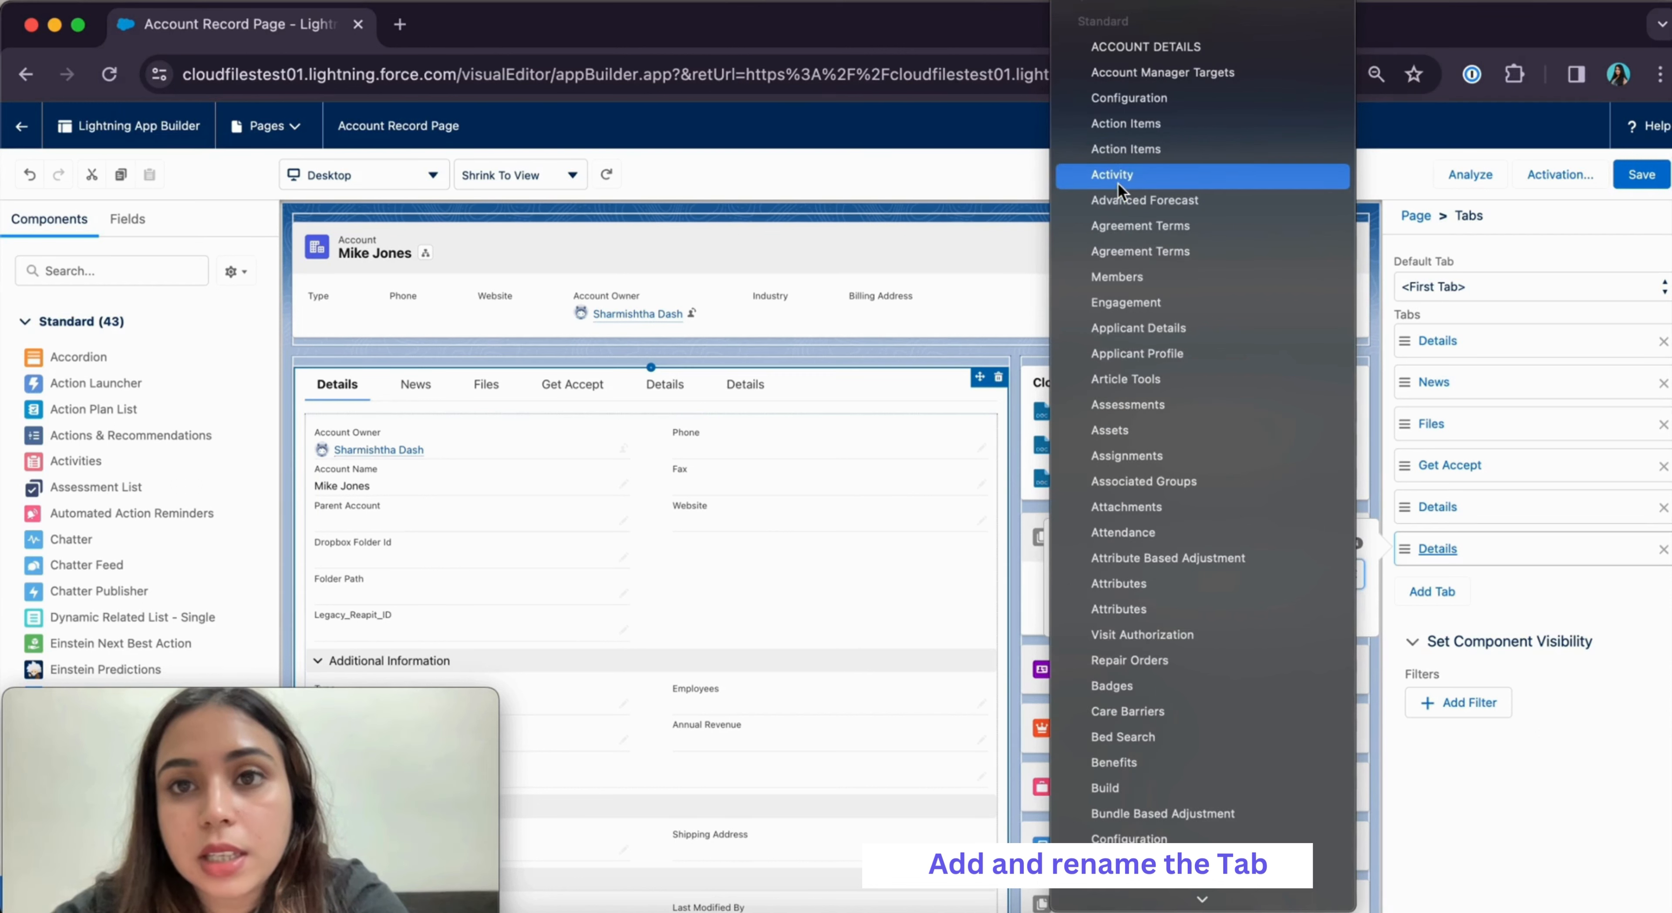
left_click(1116, 17)
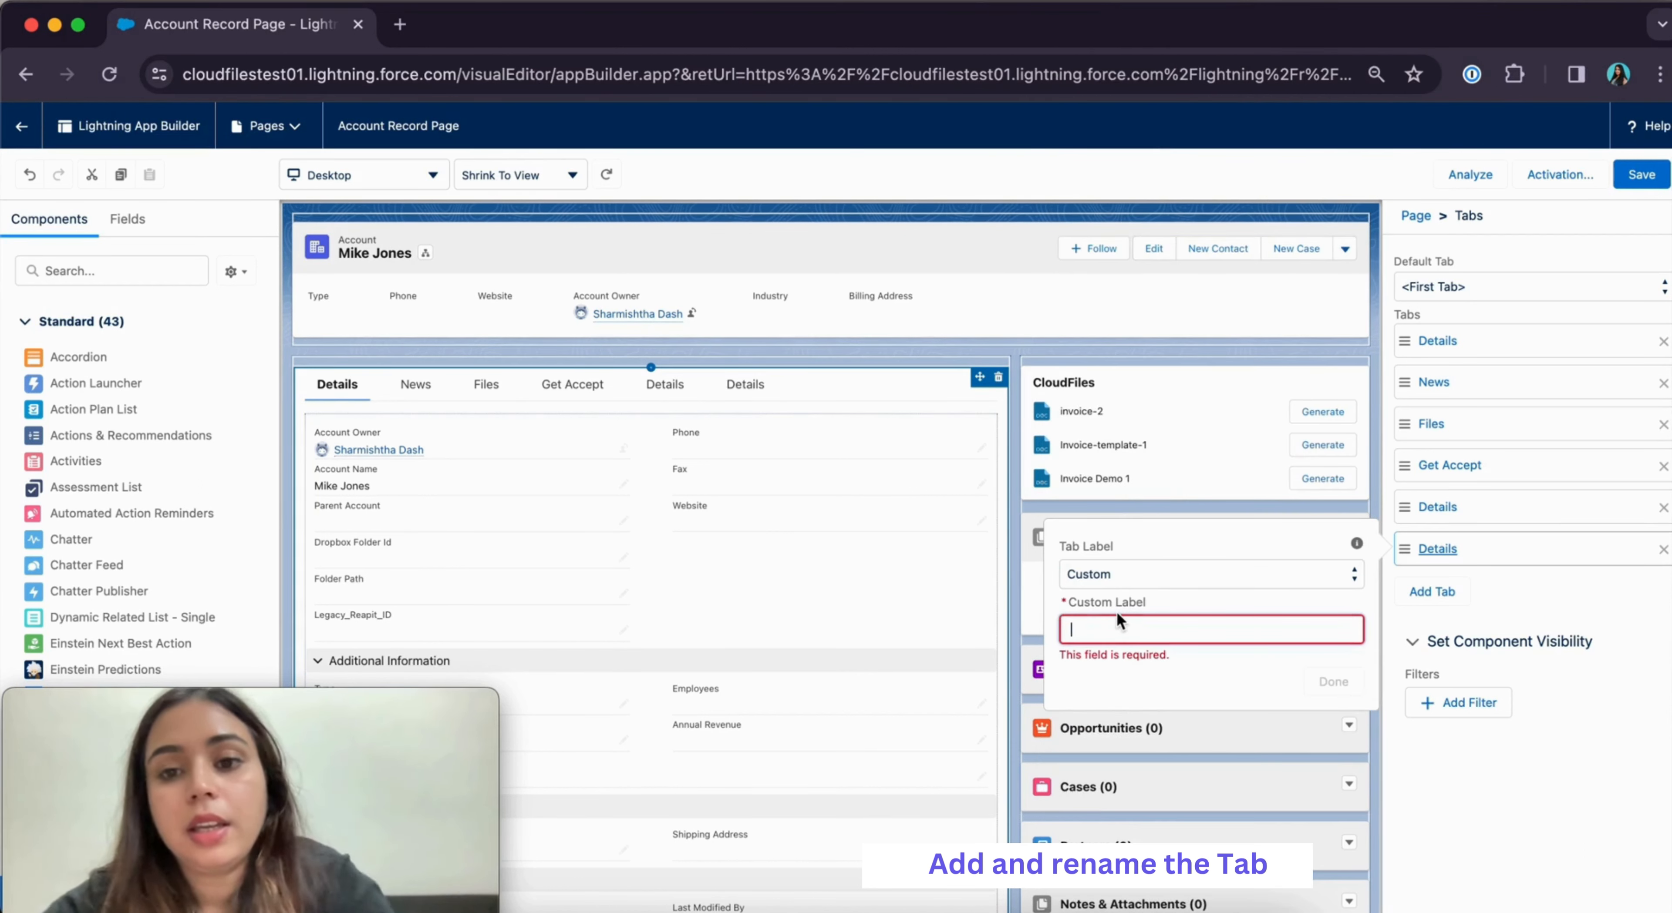
type("F")
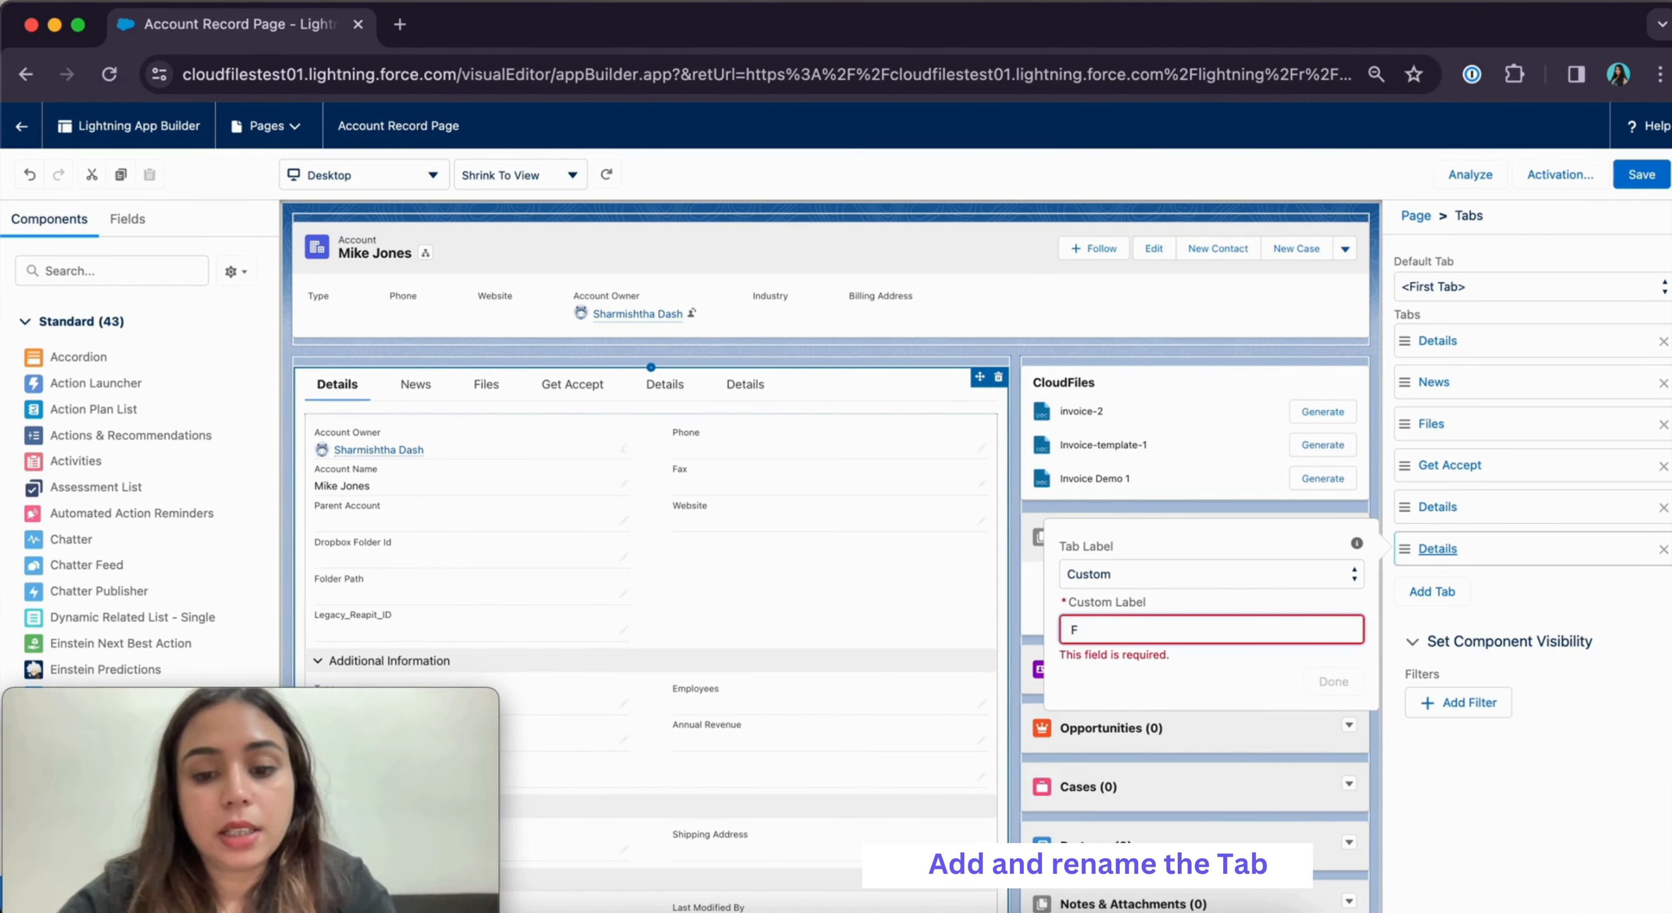
type("iles")
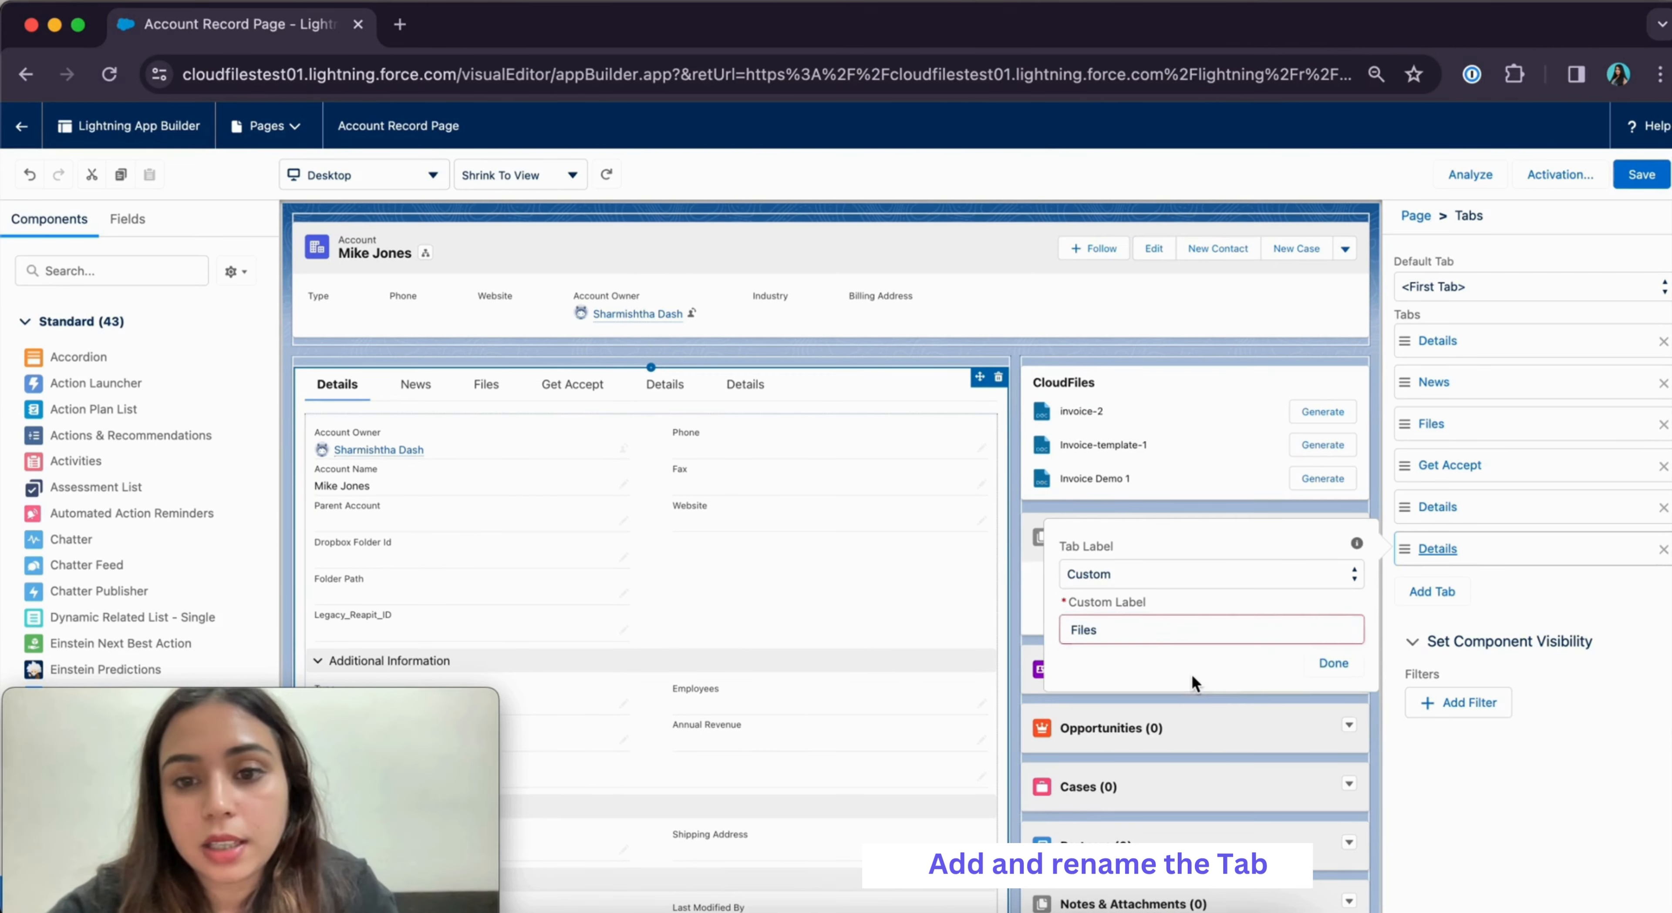
left_click(1331, 680)
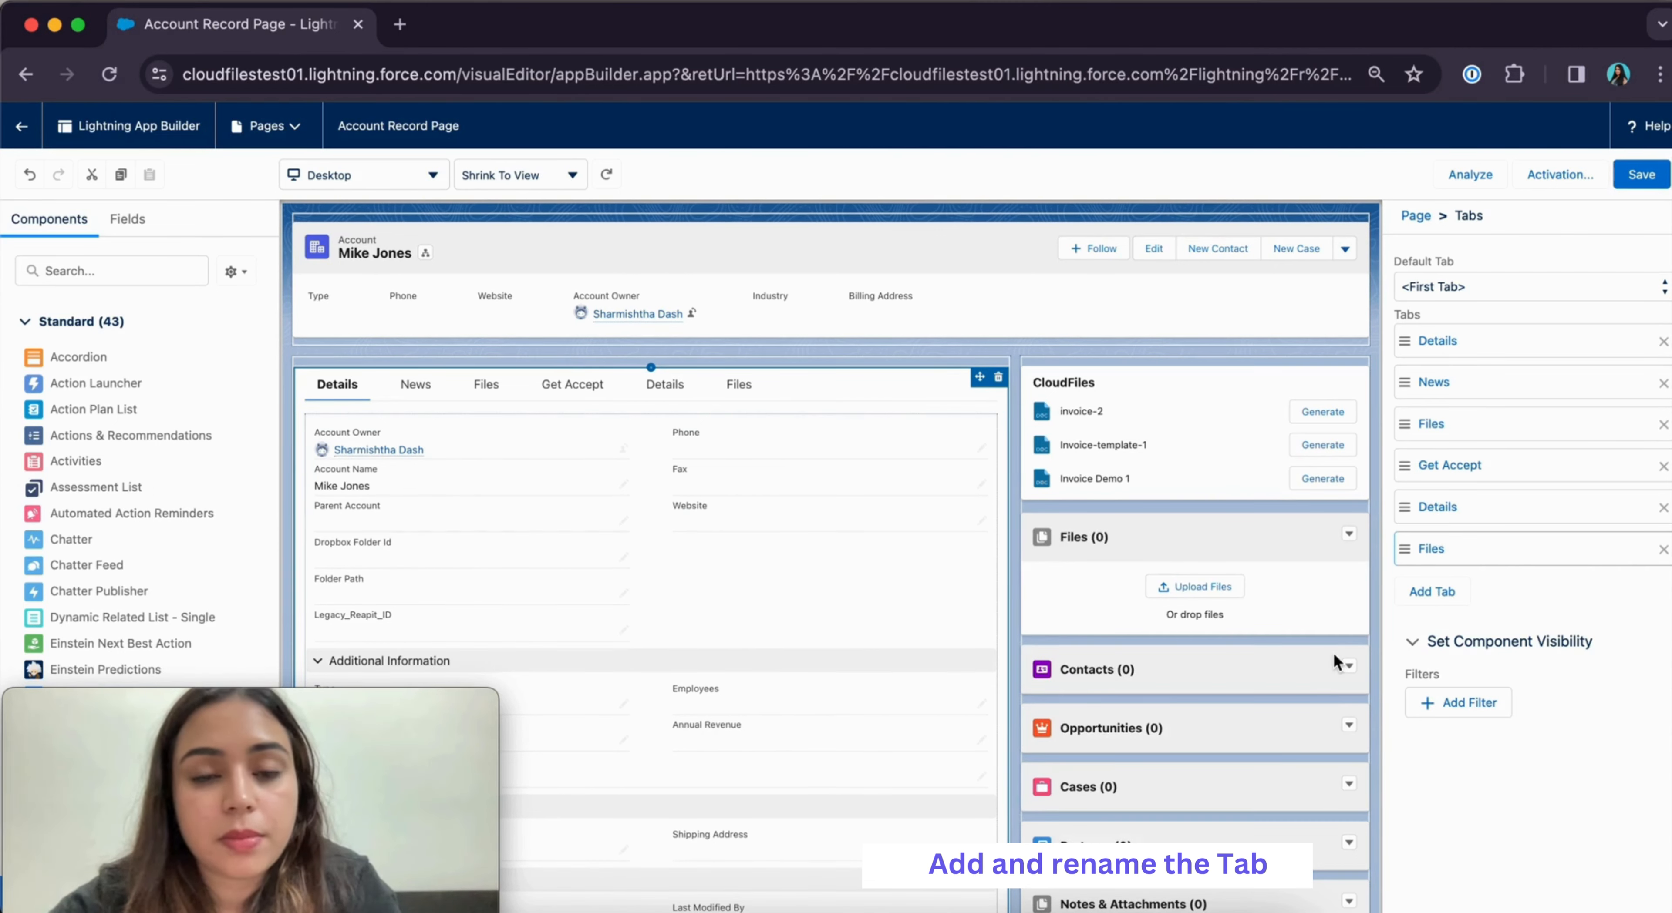
left_click(738, 391)
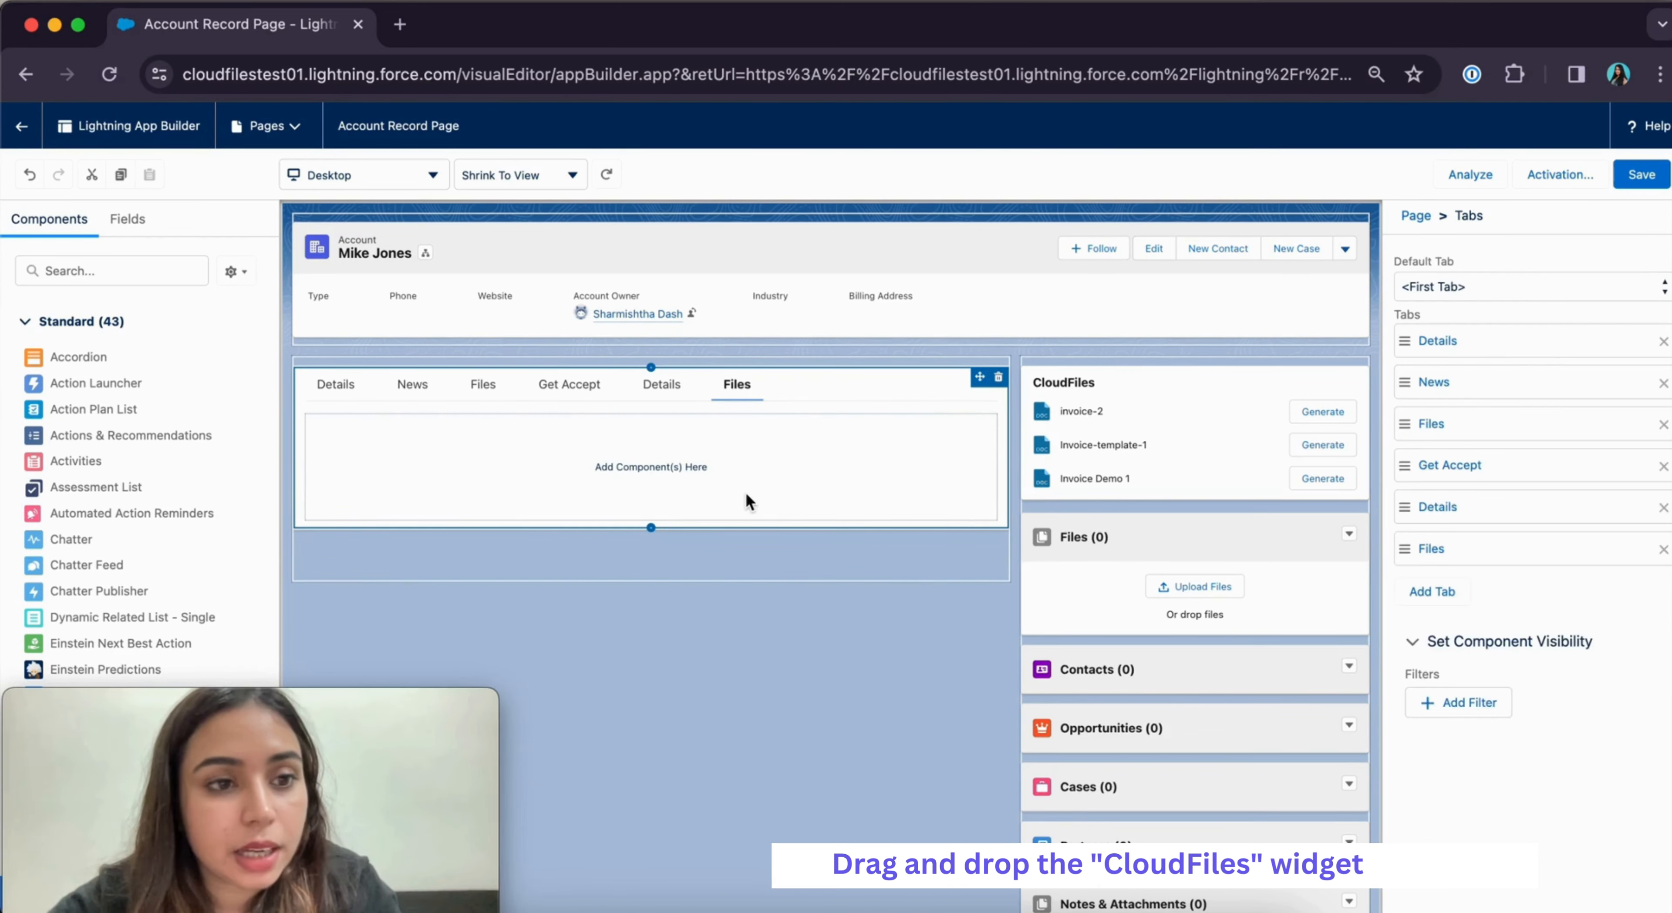
Drag the CloudFiles component into the Files tab, save the page, and return to the account
left_click(70, 271)
type("c")
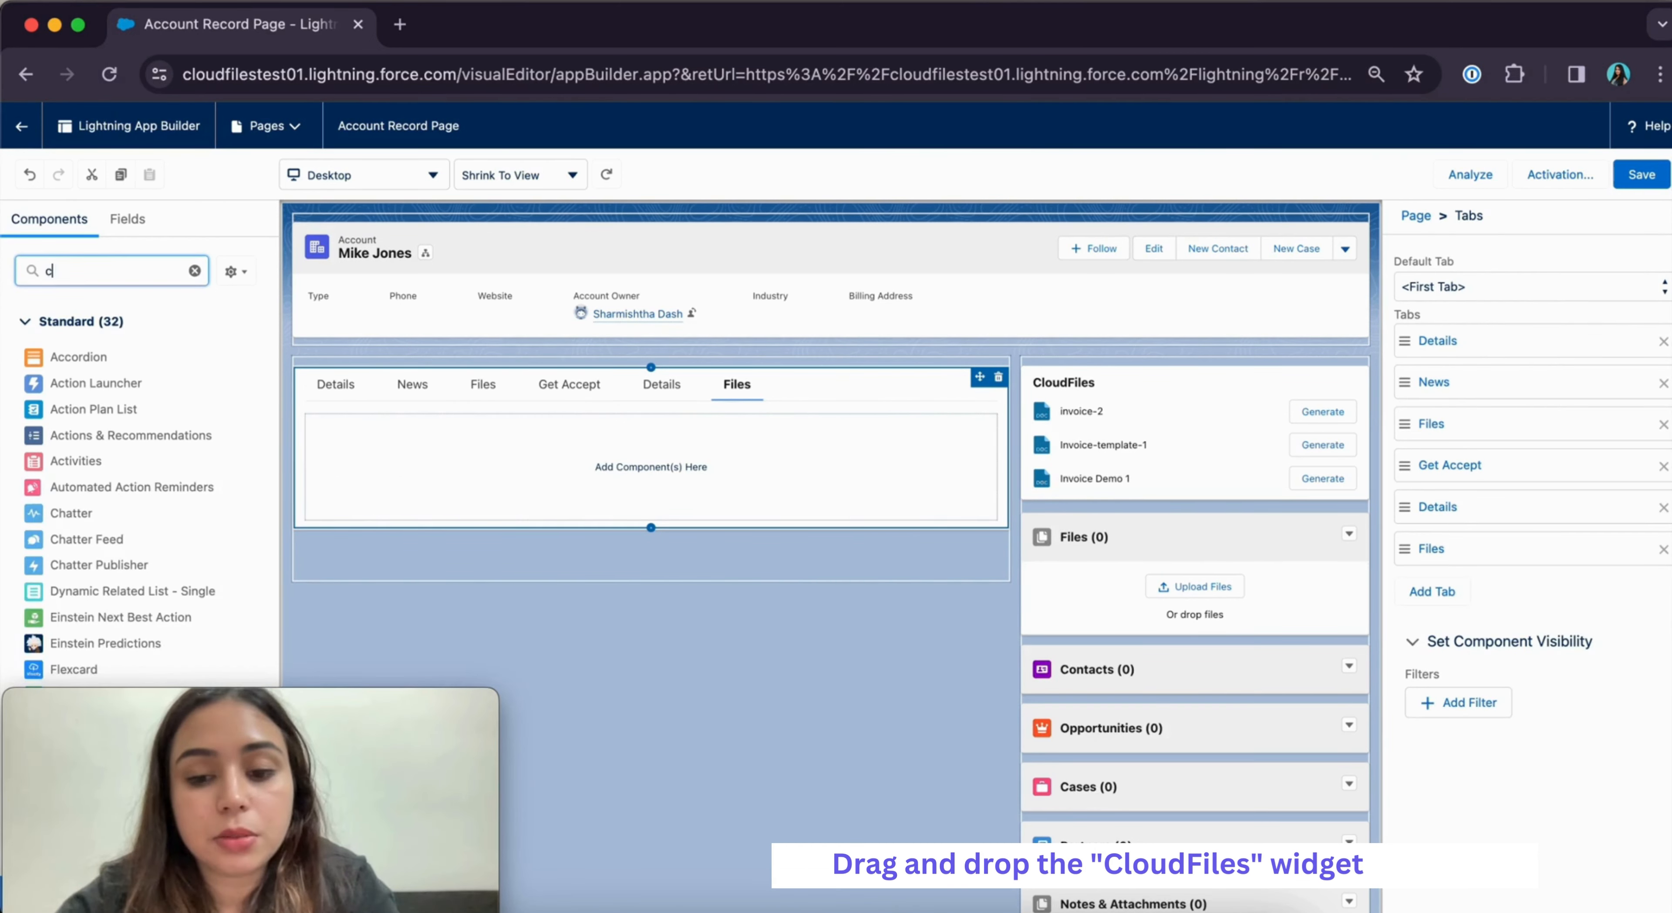
type("loud")
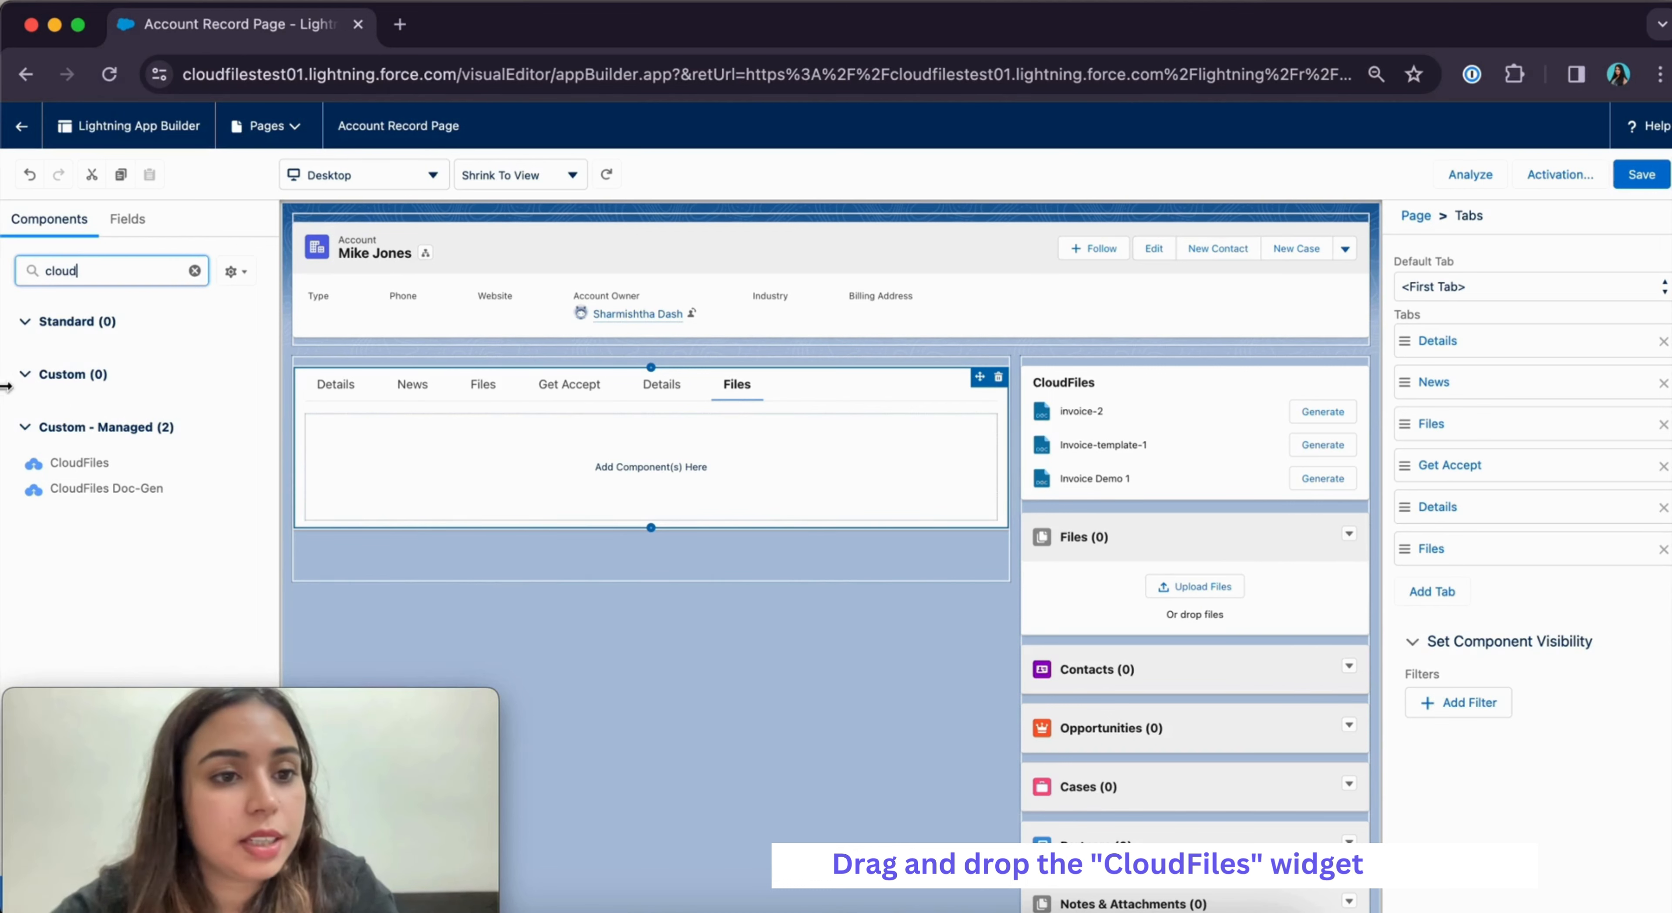
left_click_drag(99, 462, 544, 452)
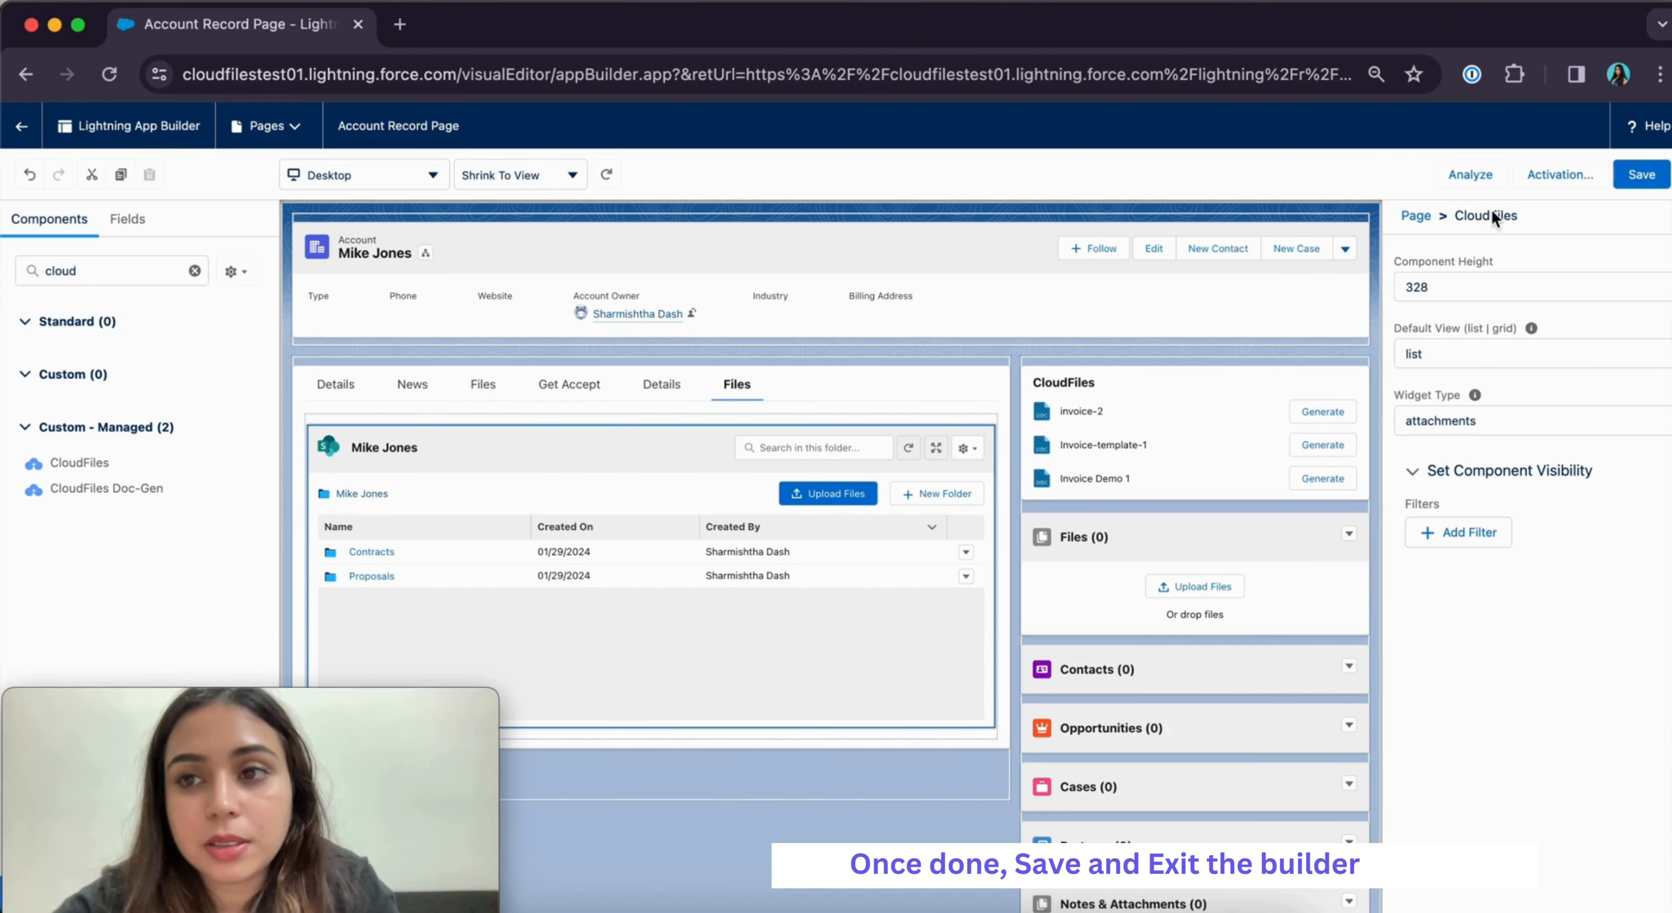
left_click(1644, 176)
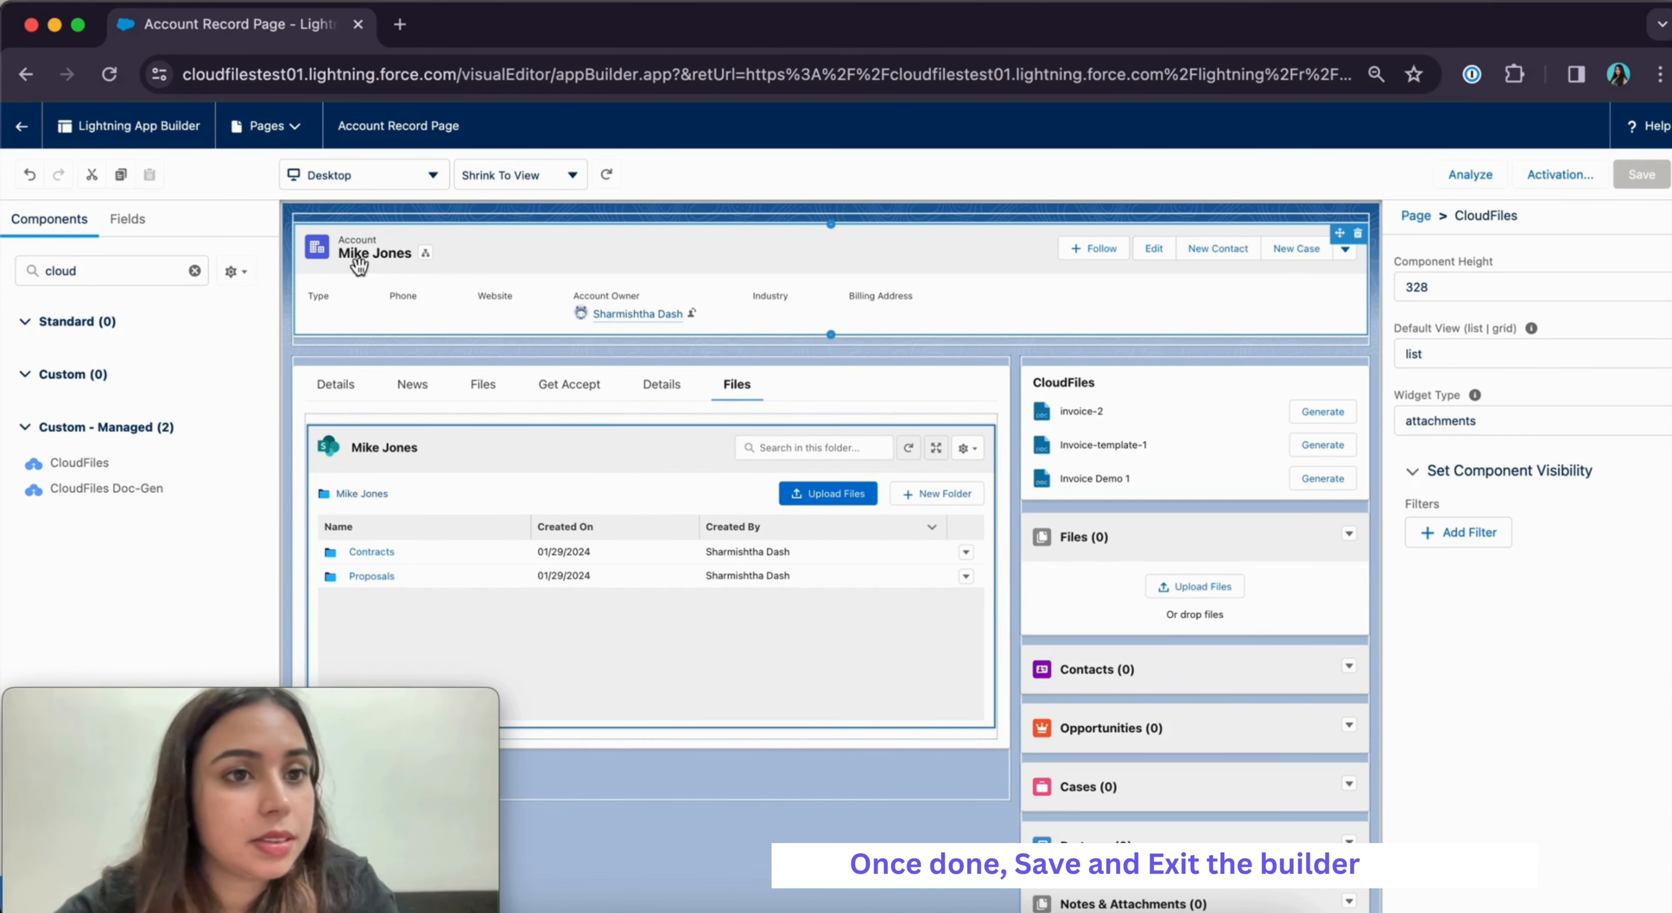
left_click(21, 126)
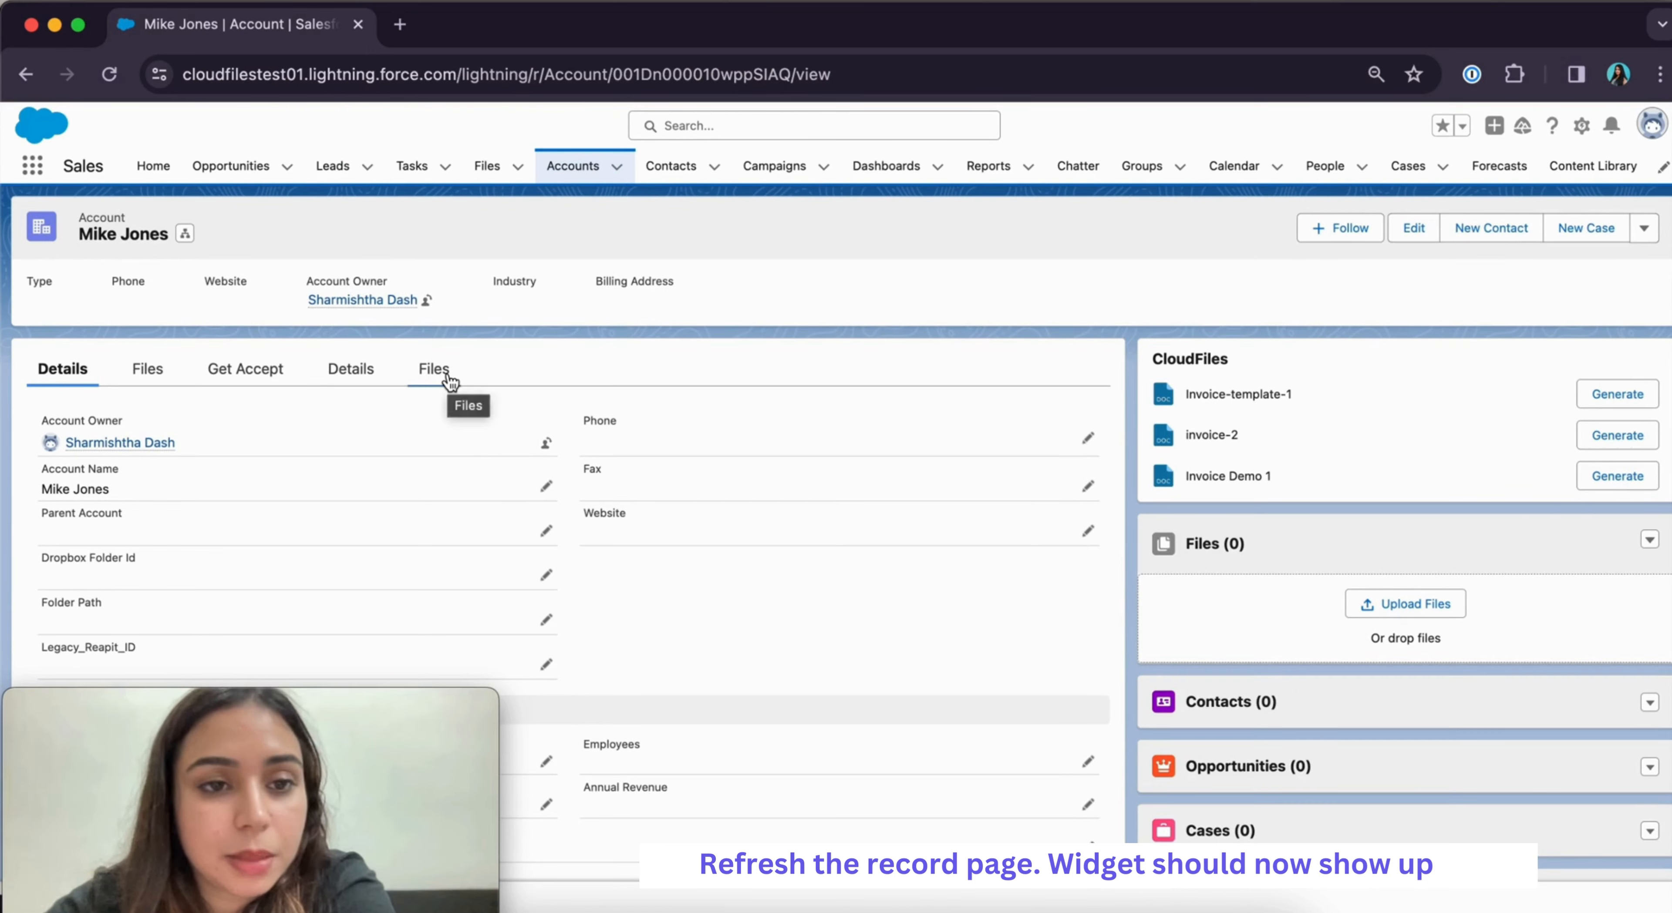
Open the account record's new Files tab to show the CloudFiles widget
left_click(432, 378)
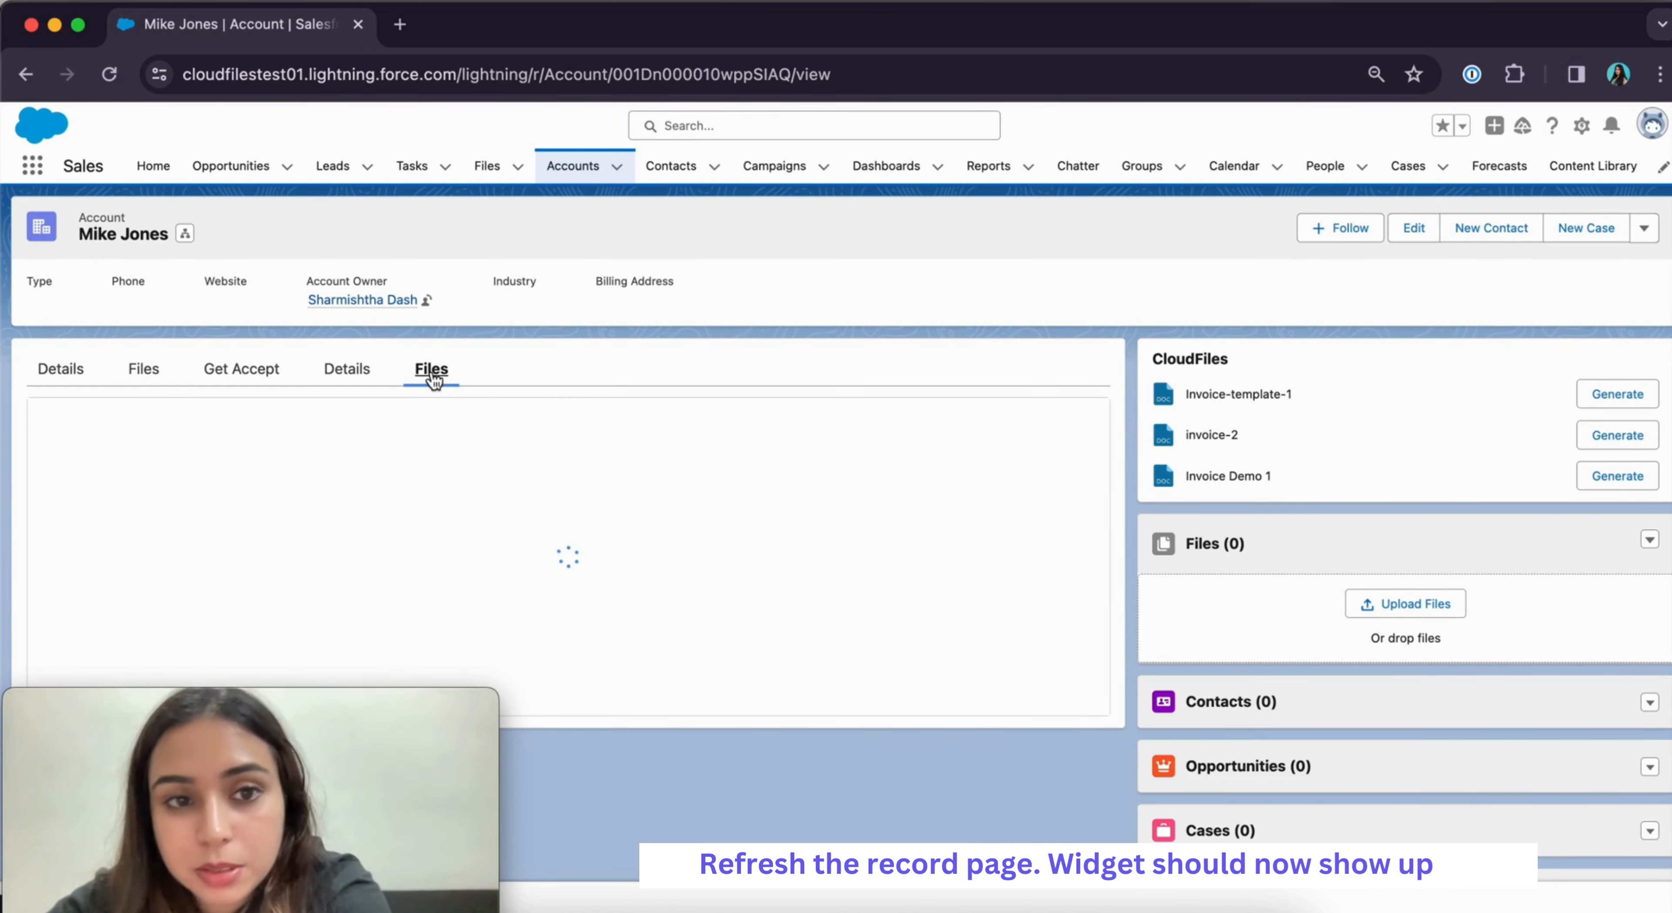